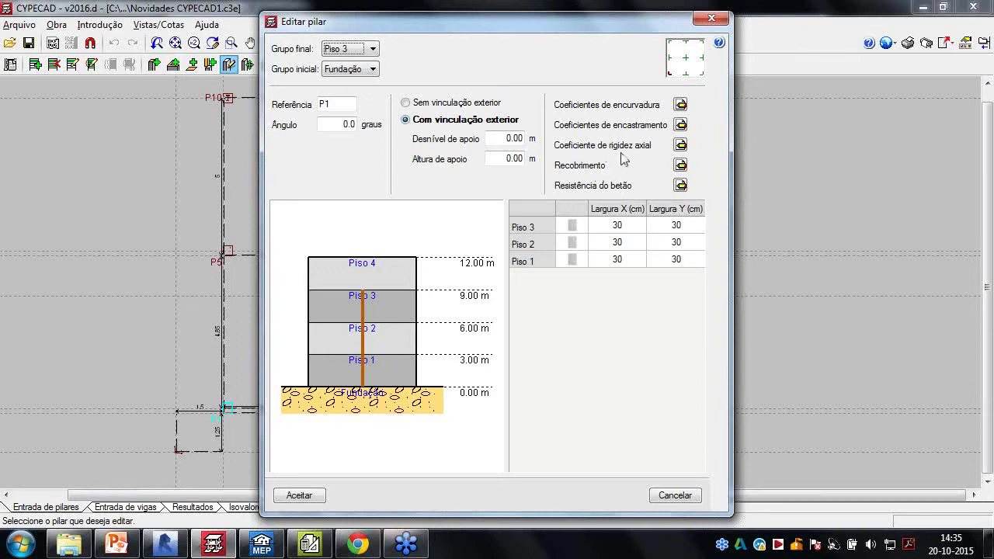
# Review column P1's axial stiffness coefficient, concrete cover and concrete strength settings without changing them
pyautogui.click(682, 146)
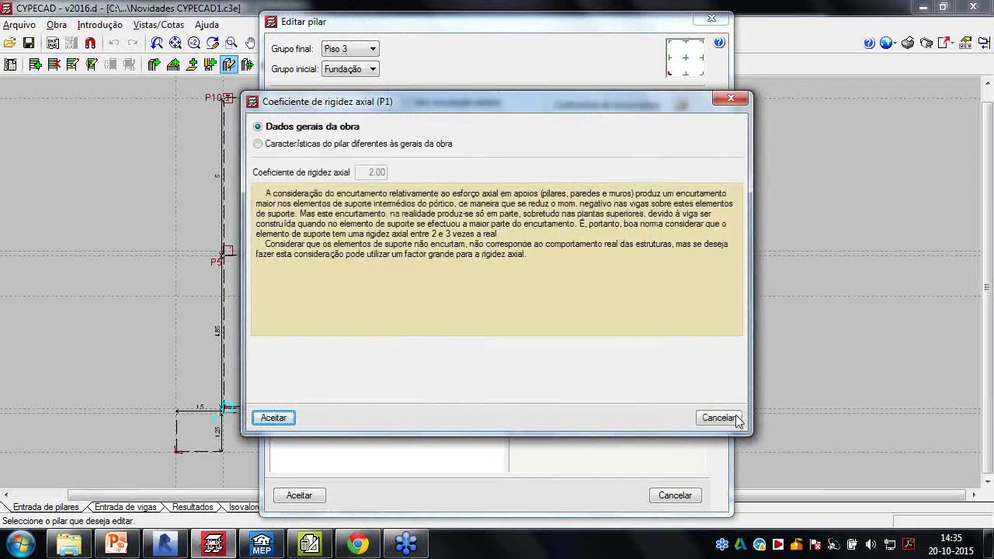
pyautogui.click(719, 418)
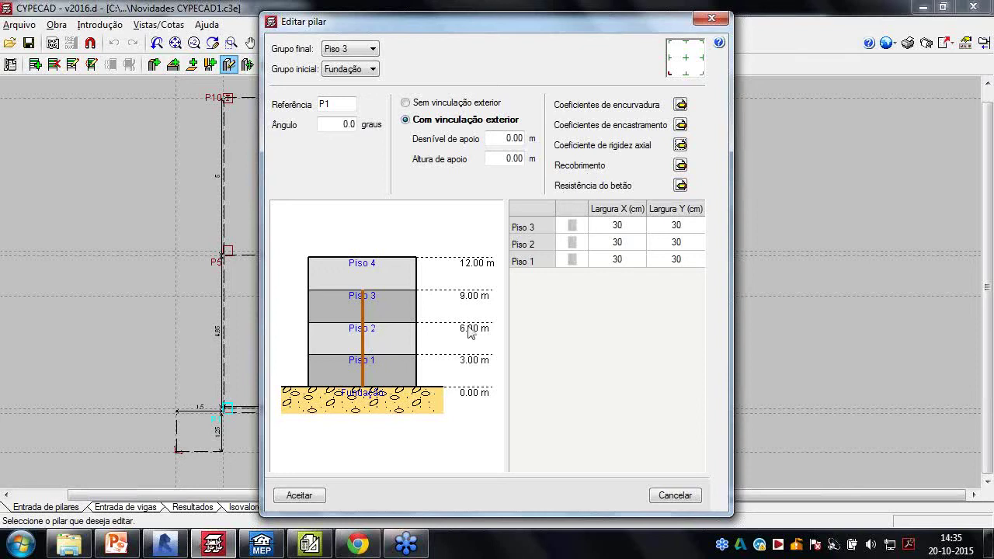
pyautogui.click(681, 166)
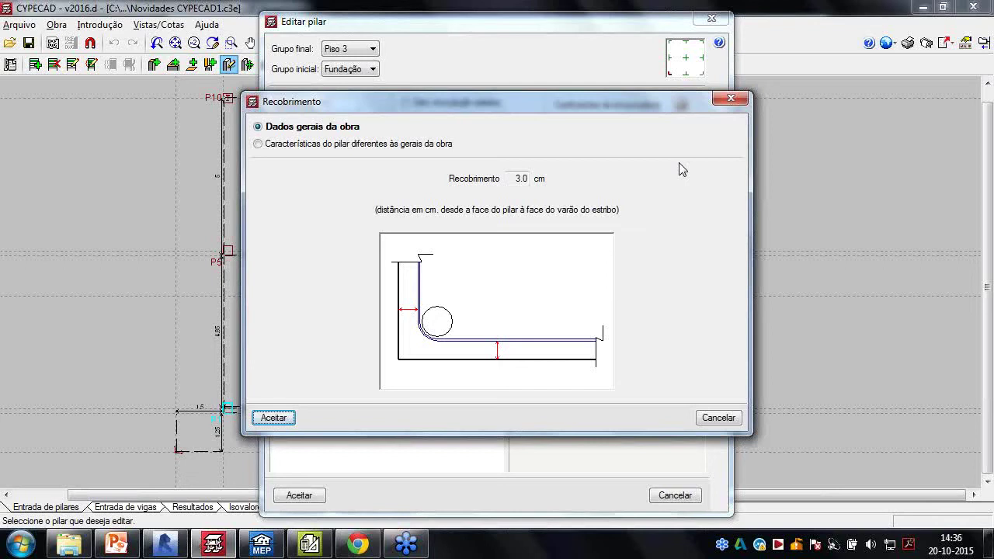
pyautogui.click(730, 99)
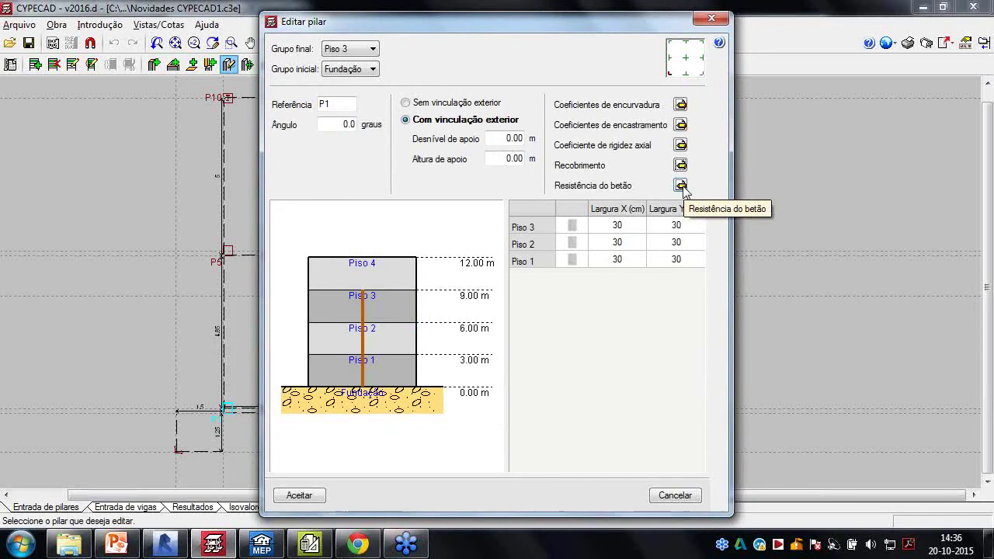
pyautogui.click(681, 186)
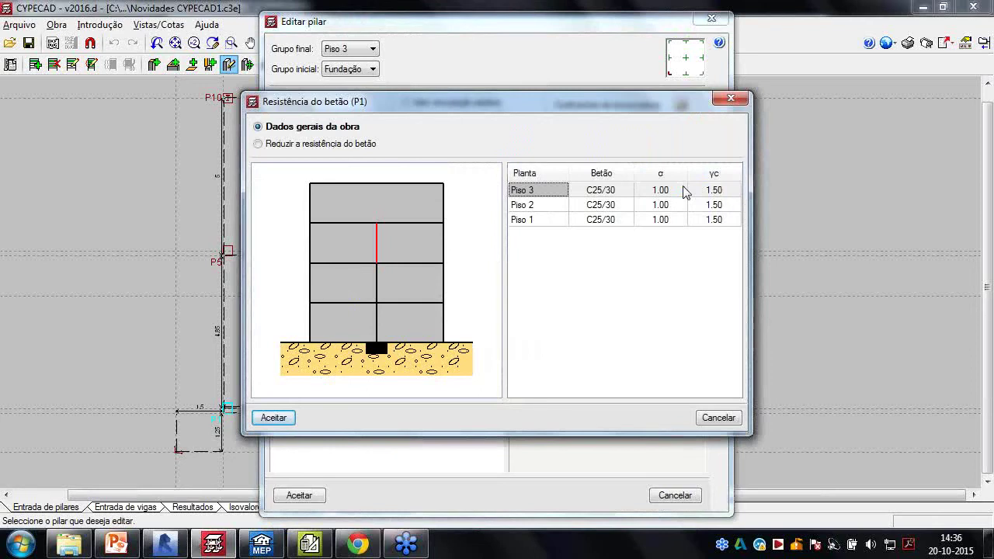
pyautogui.rightClick(683, 191)
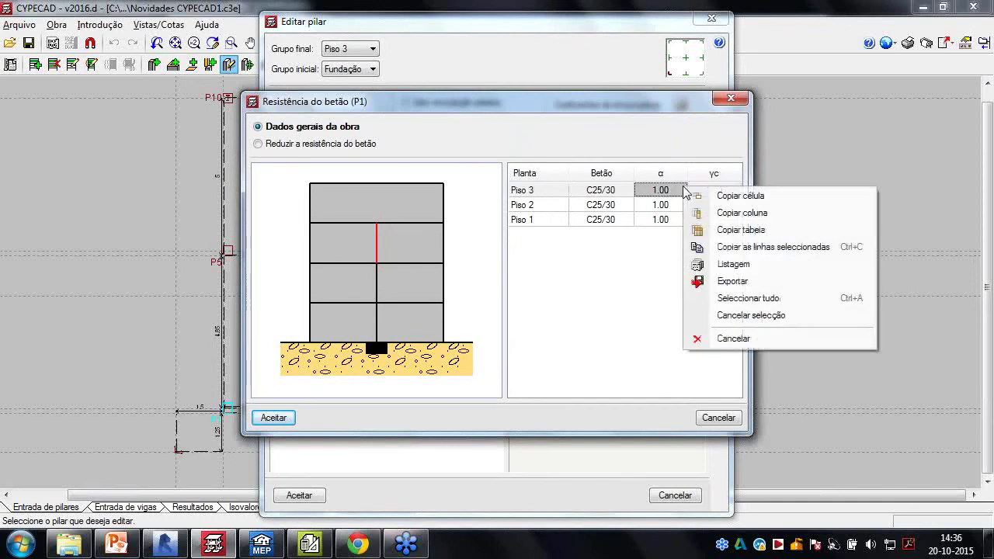
pyautogui.click(648, 282)
pyautogui.click(730, 98)
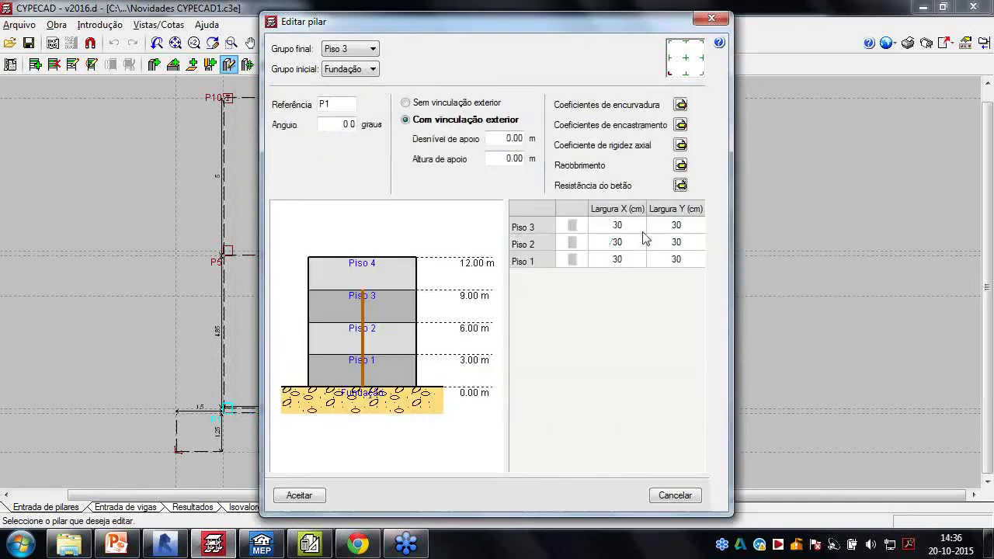
# Open the section type of column P1 at Piso 1 and look through the steel and composite section options
pyautogui.click(571, 263)
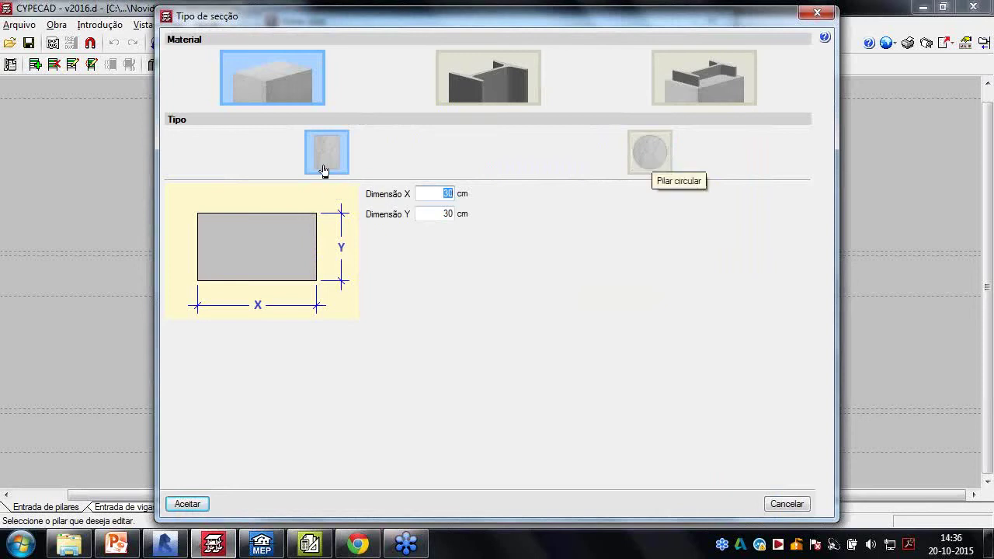
pyautogui.click(489, 90)
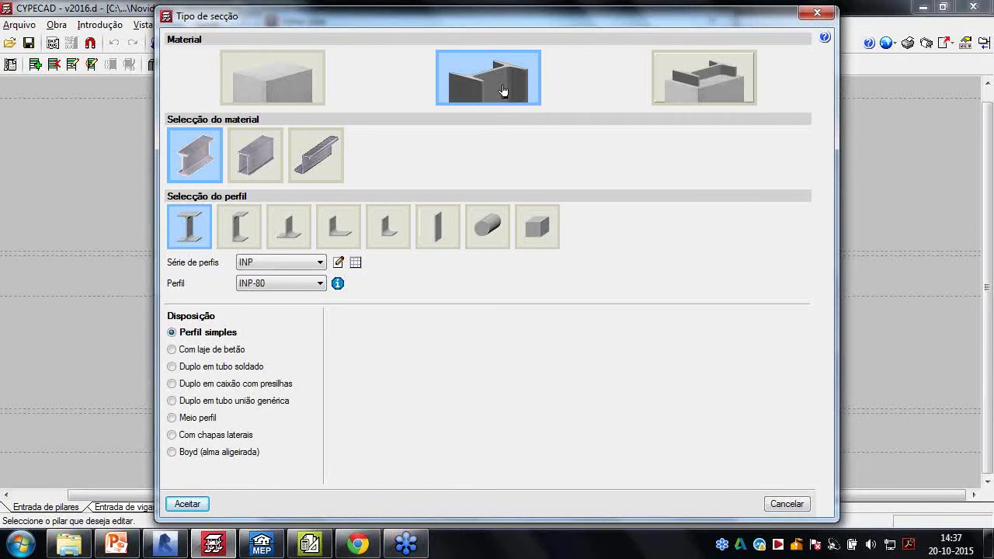
pyautogui.click(711, 85)
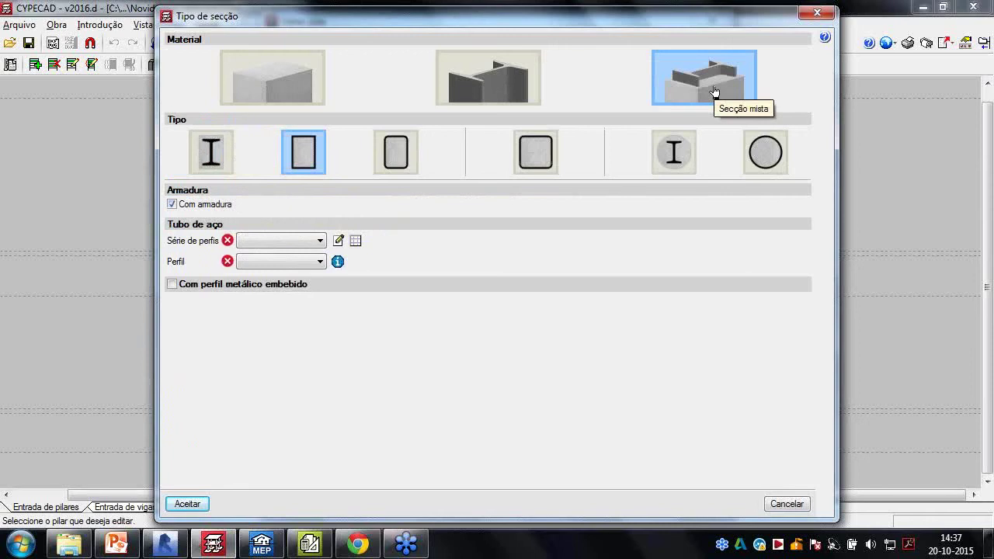
# Try a composite section with an embedded IPE-160 profile for column P1, view the rectangular steel tube type, and discard the column edits
pyautogui.click(209, 159)
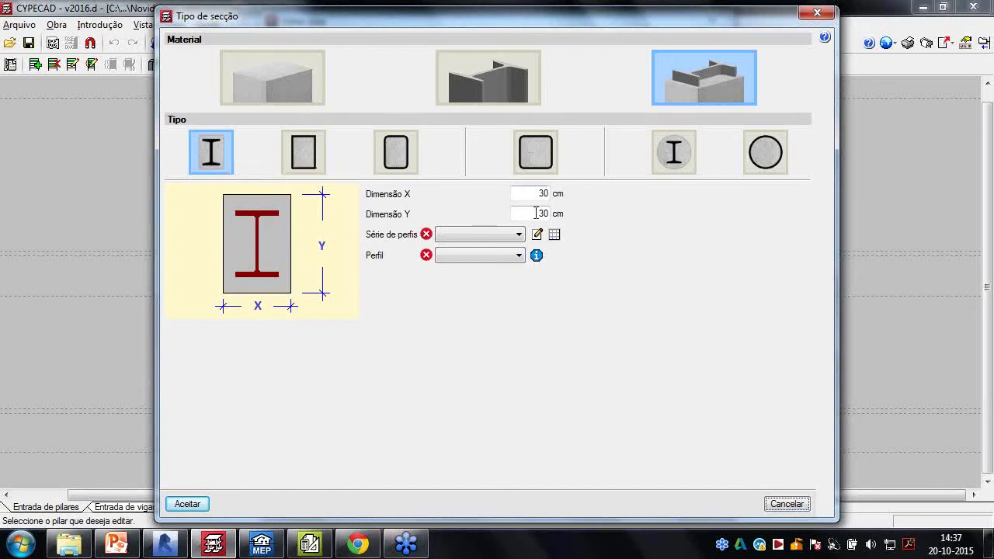
pyautogui.click(480, 235)
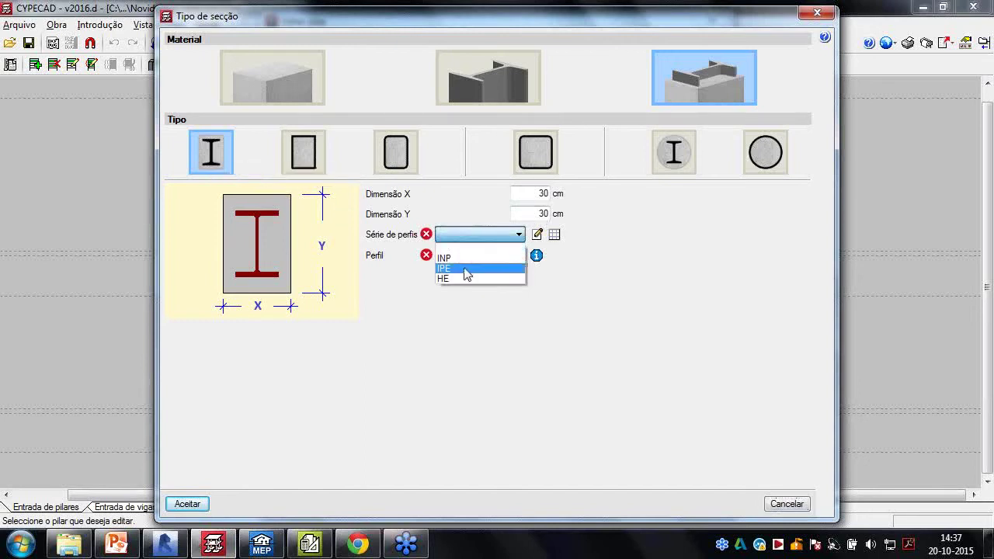
pyautogui.click(467, 269)
pyautogui.click(469, 254)
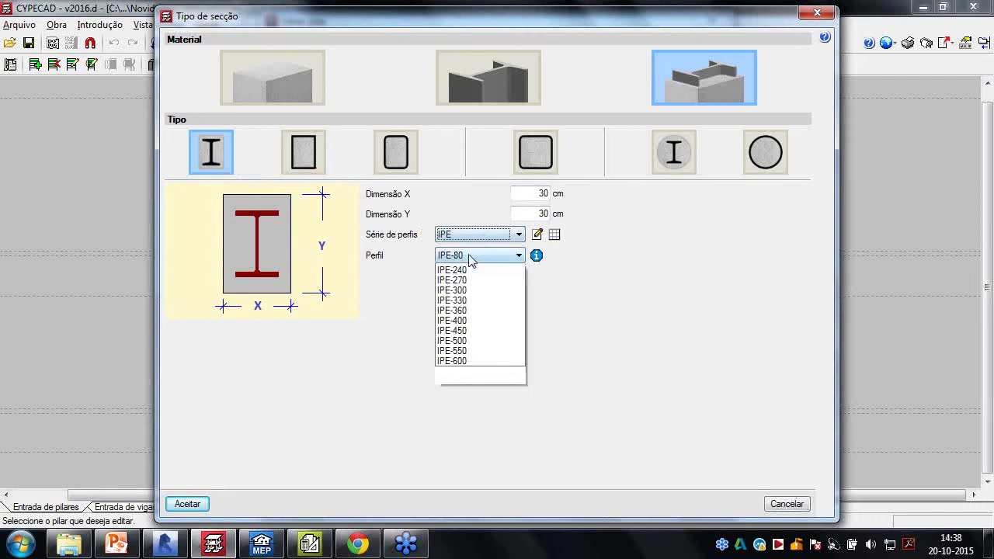
pyautogui.click(497, 310)
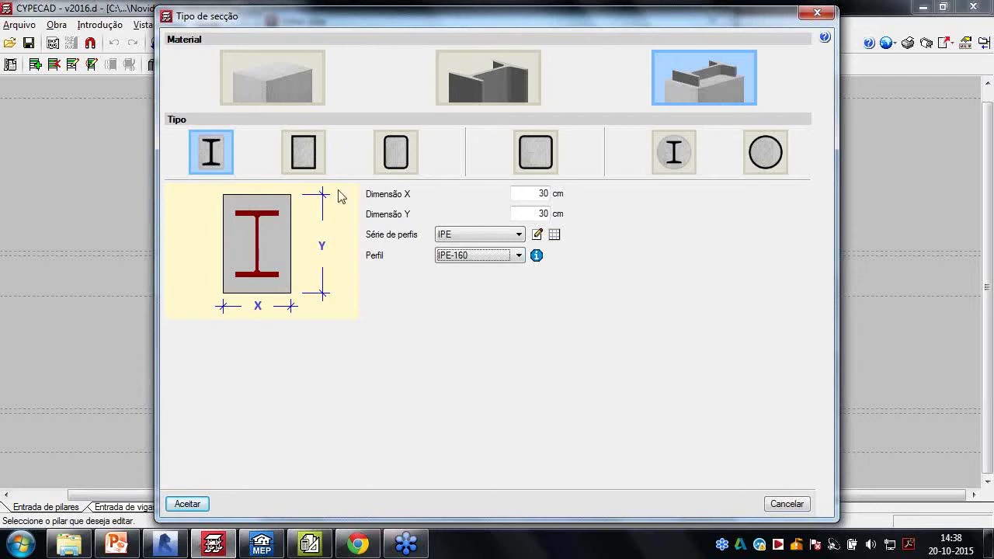
pyautogui.click(316, 160)
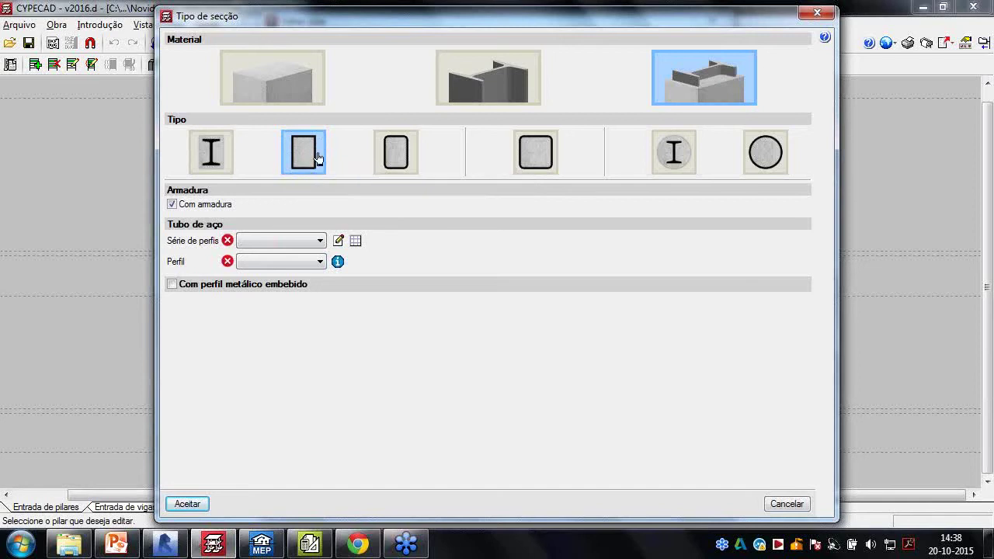
pyautogui.click(787, 504)
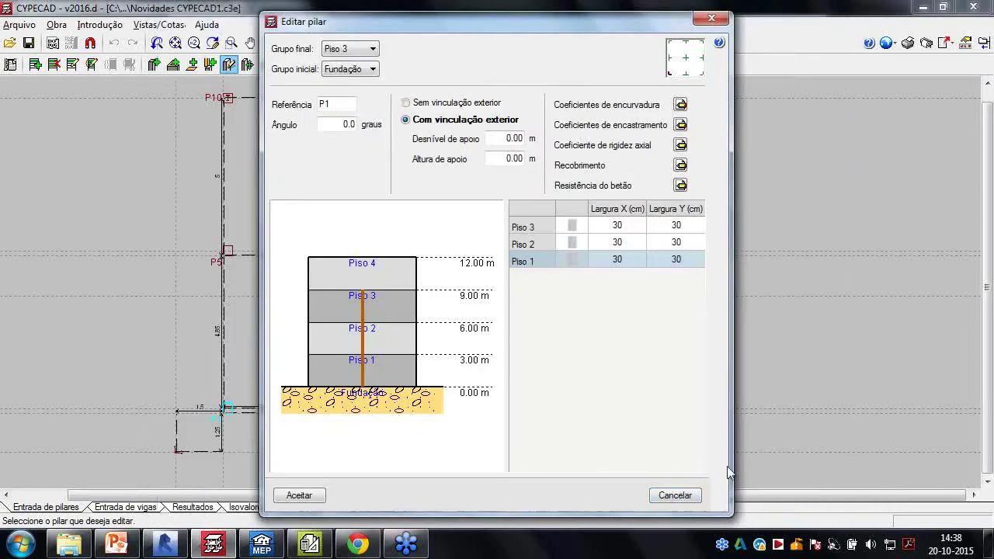
pyautogui.click(674, 495)
# Switch to beam entry and start adding V bracing from Piso 1 to Piso 2 with the Transposto option turned off
pyautogui.click(144, 505)
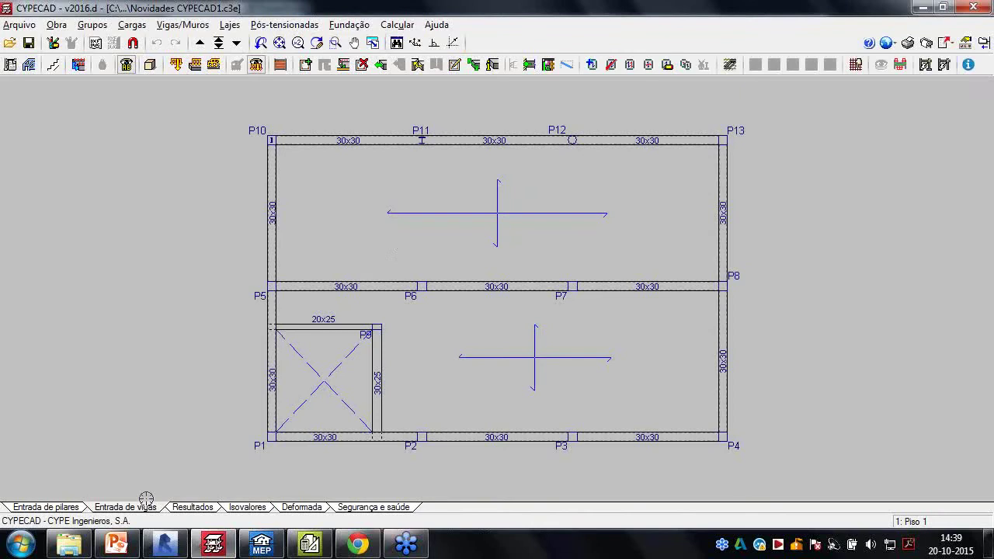
pyautogui.moveTo(399, 240); pyautogui.dragTo(353, 247, button='middle')
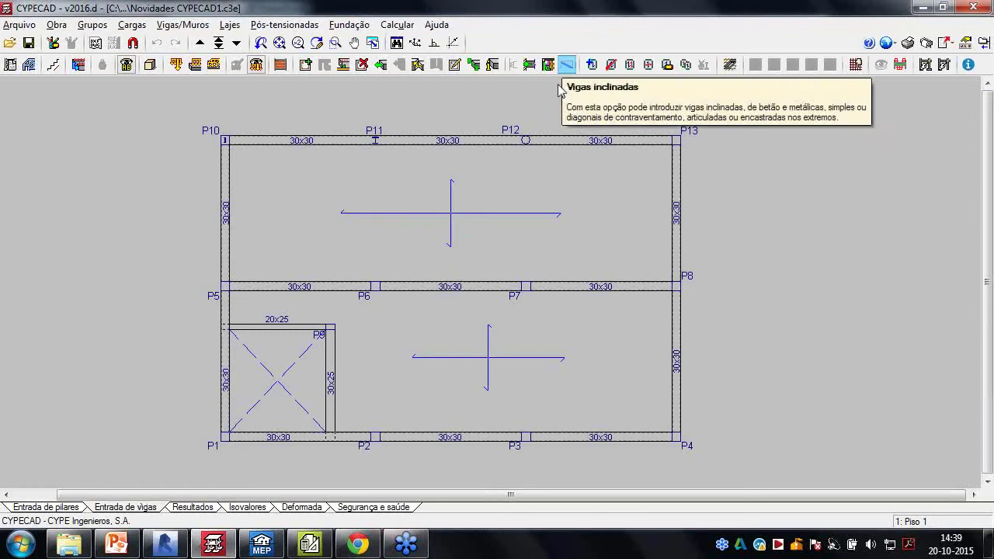
pyautogui.click(560, 84)
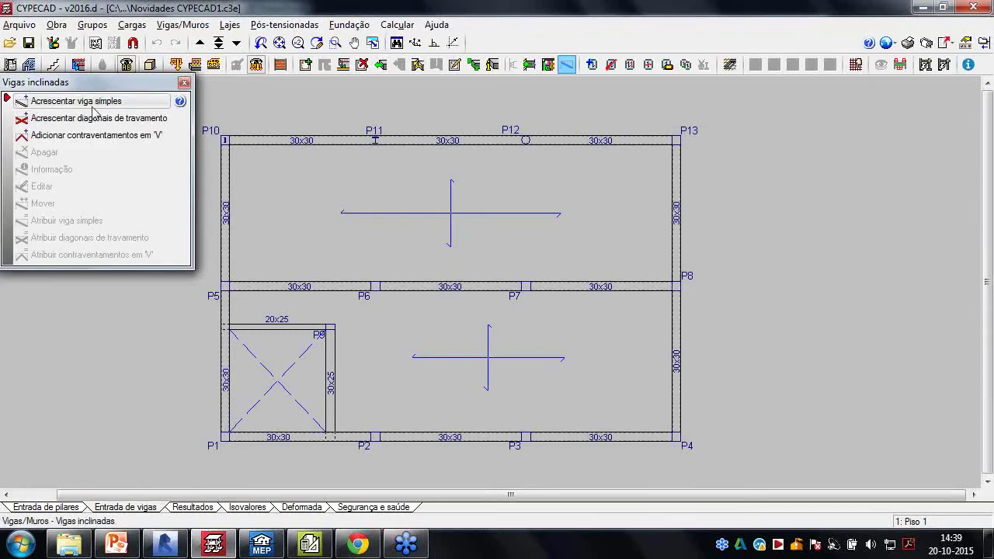
pyautogui.click(92, 101)
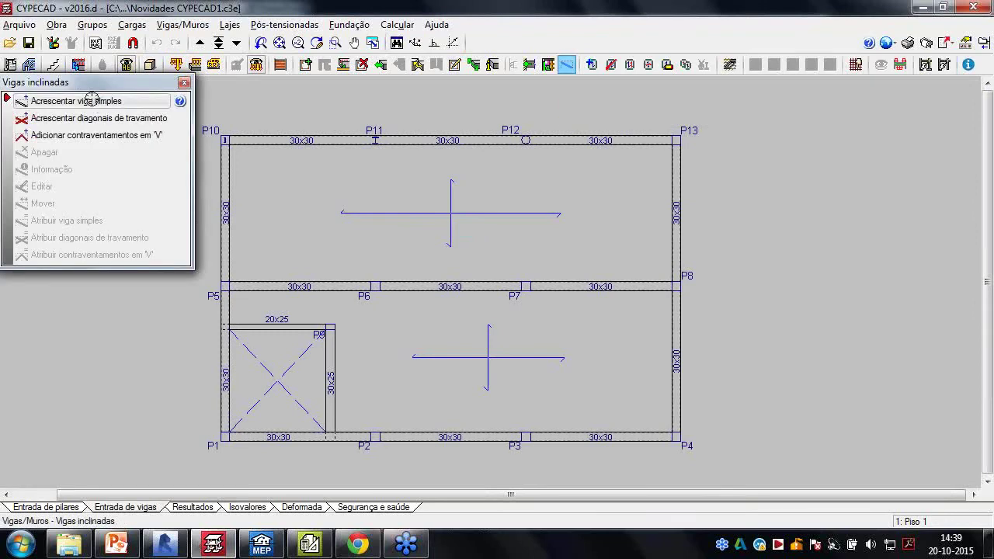
pyautogui.click(70, 139)
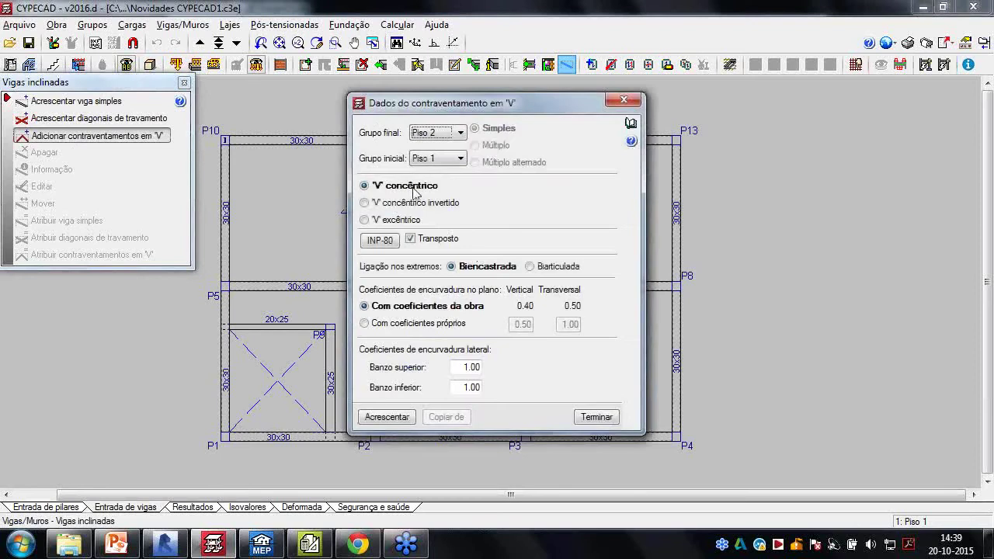
pyautogui.click(411, 239)
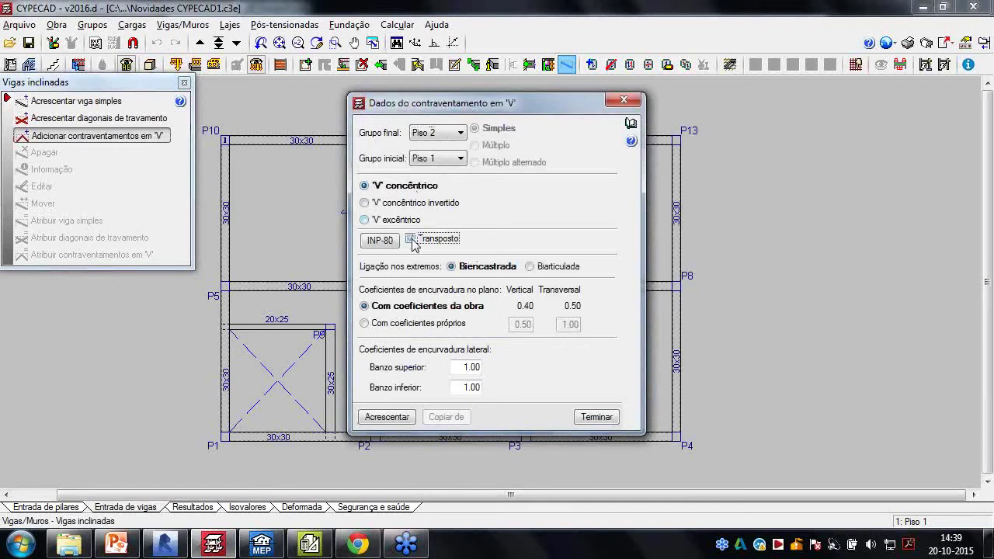
# Set the V bracing's steel profile to IPE-200 from the IPE series
pyautogui.click(381, 241)
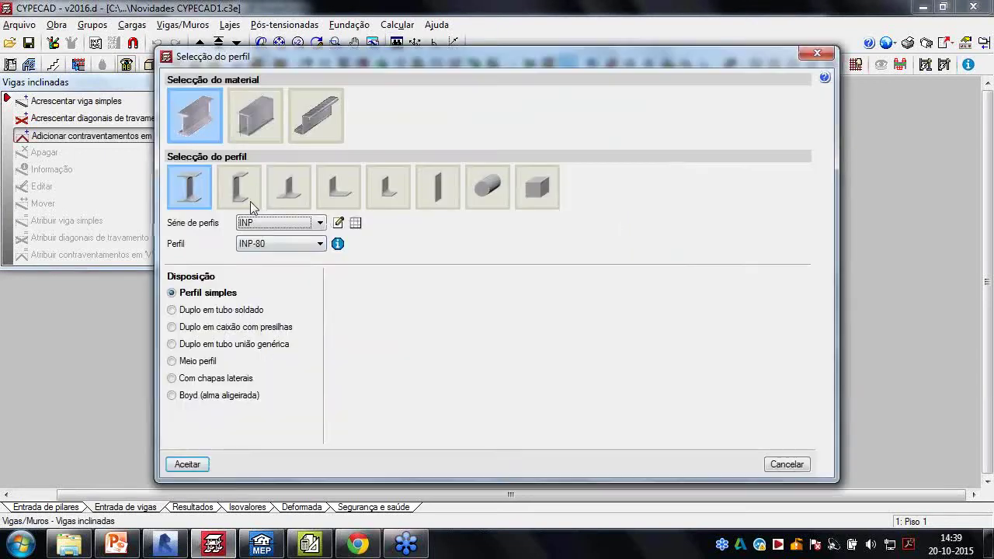
pyautogui.click(306, 244)
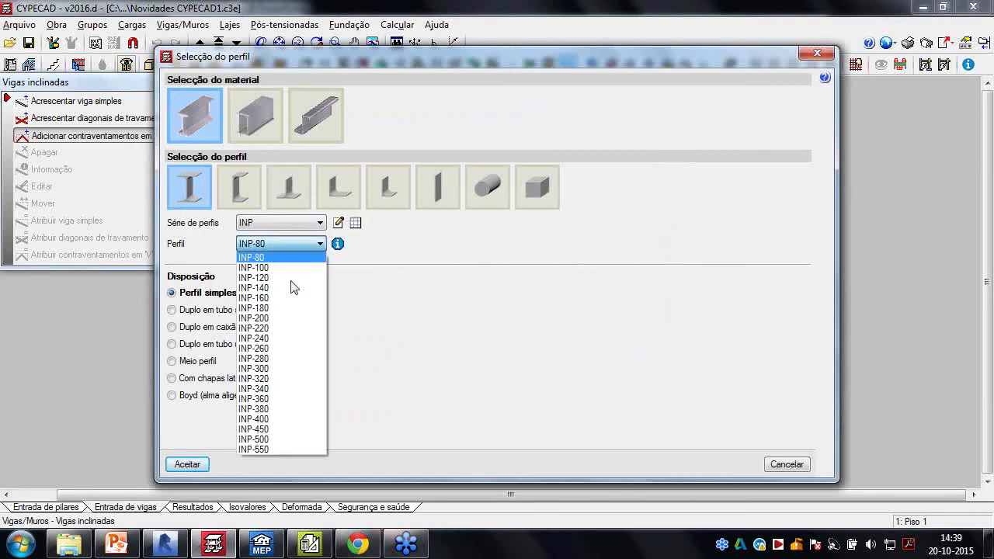
pyautogui.click(279, 223)
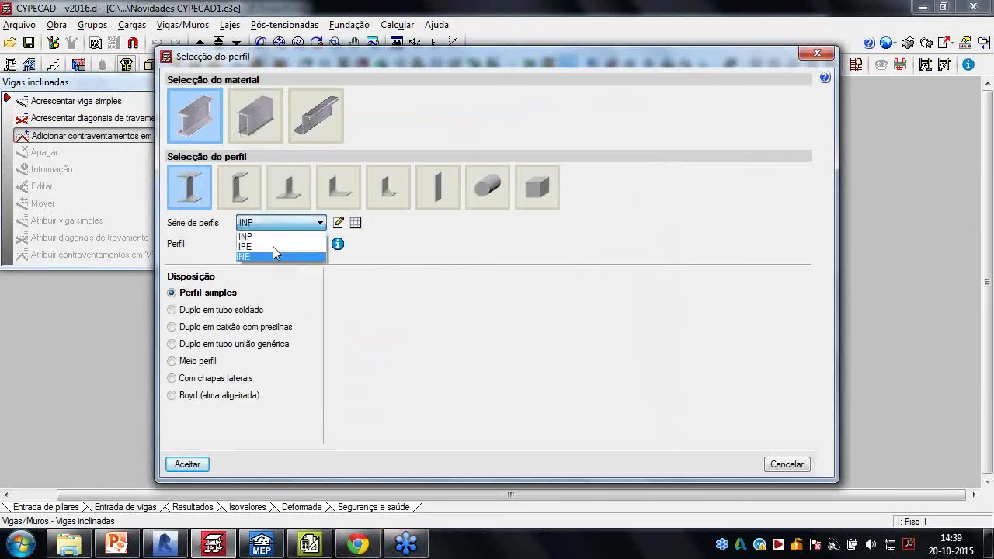
pyautogui.click(273, 246)
pyautogui.click(285, 246)
pyautogui.click(268, 326)
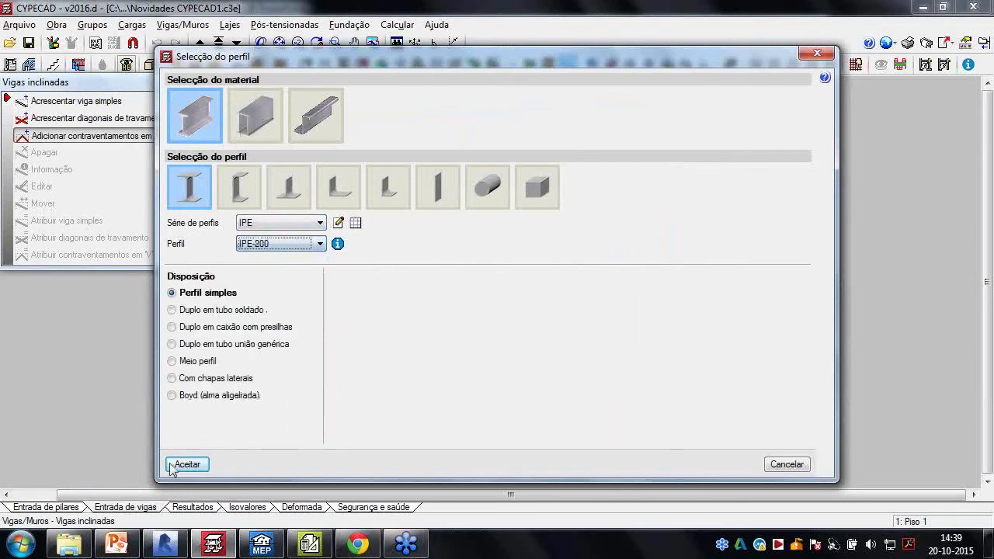
pyautogui.click(187, 465)
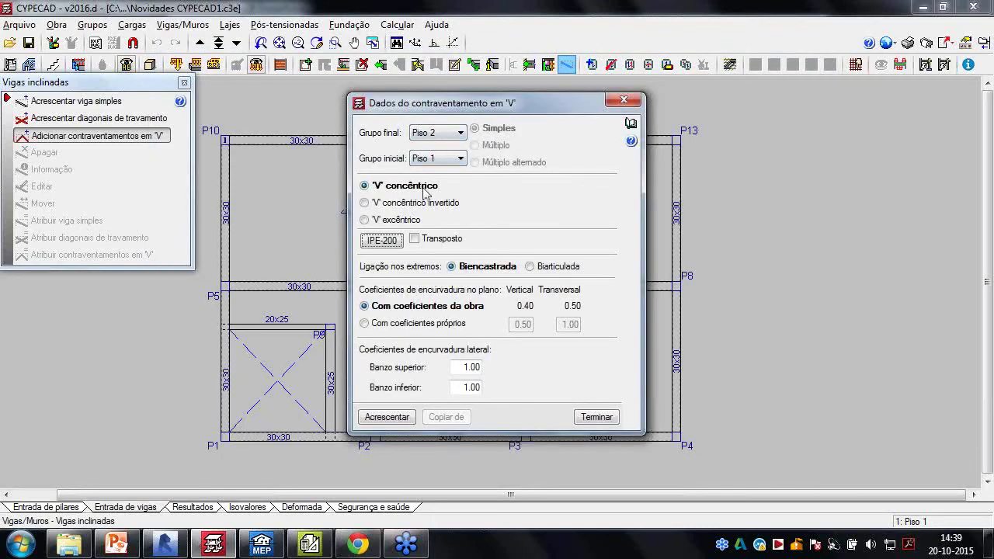
# Insert the concentric V bracing between columns P4 and P8
pyautogui.click(386, 417)
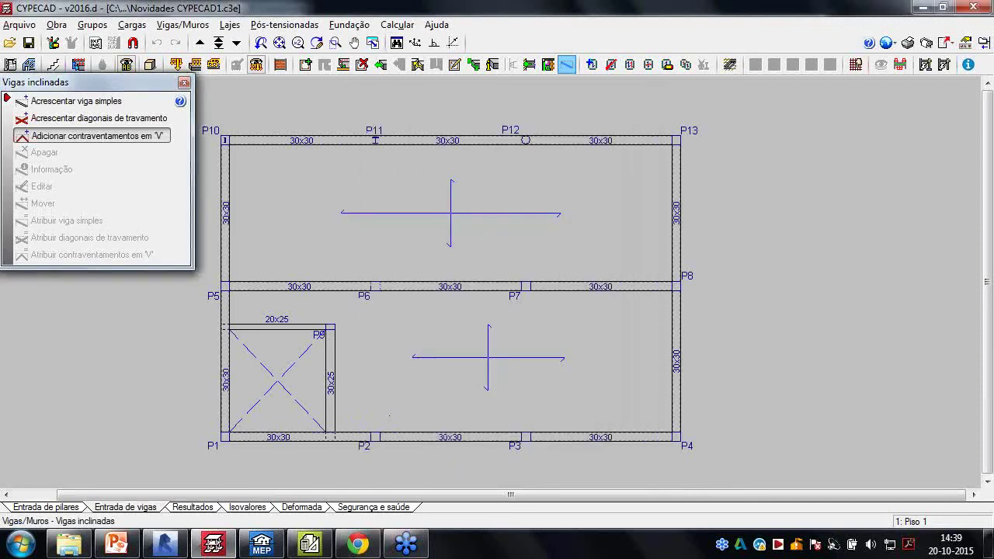
pyautogui.click(675, 436)
pyautogui.click(676, 286)
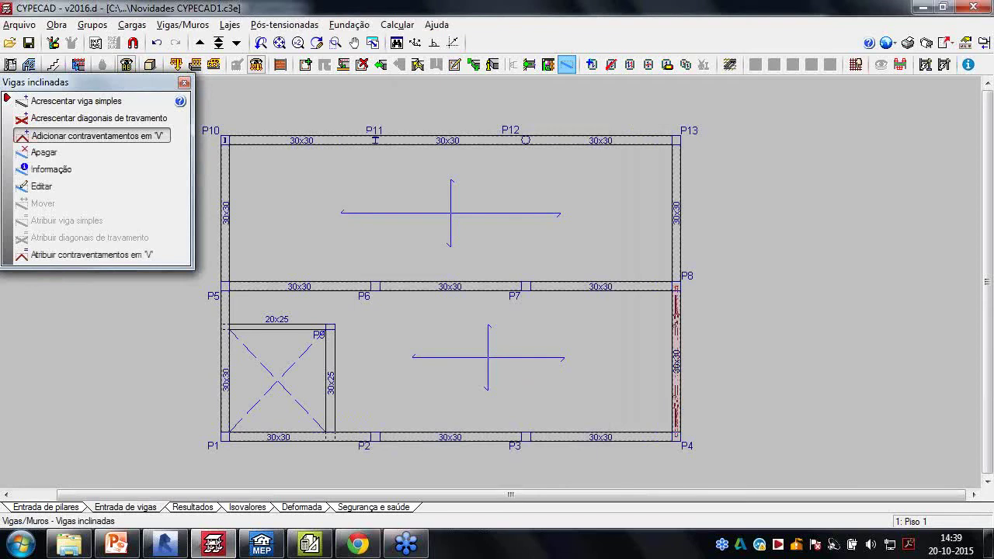
# Examine the V bracing between columns P4 and P8 in the 3D model, then return to the floor plan
pyautogui.click(150, 65)
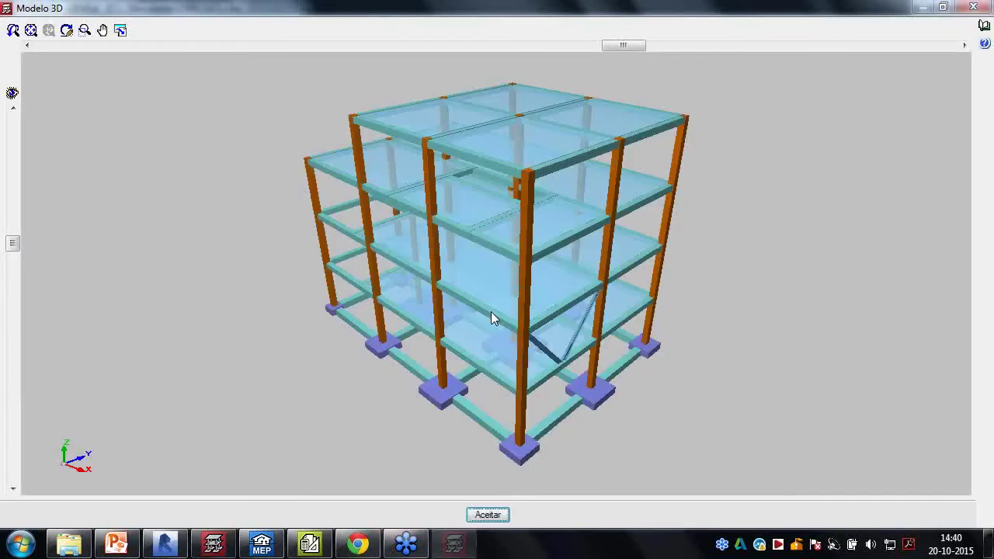
pyautogui.moveTo(498, 322); pyautogui.dragTo(464, 284, button='middle')
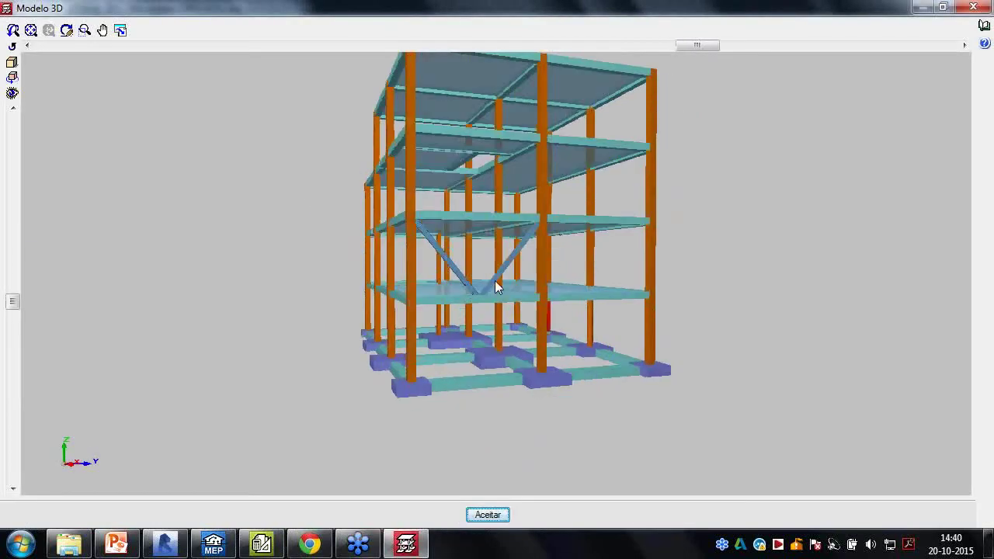
pyautogui.scroll(5, 495, 280)
pyautogui.moveTo(479, 289); pyautogui.dragTo(515, 310, button='middle')
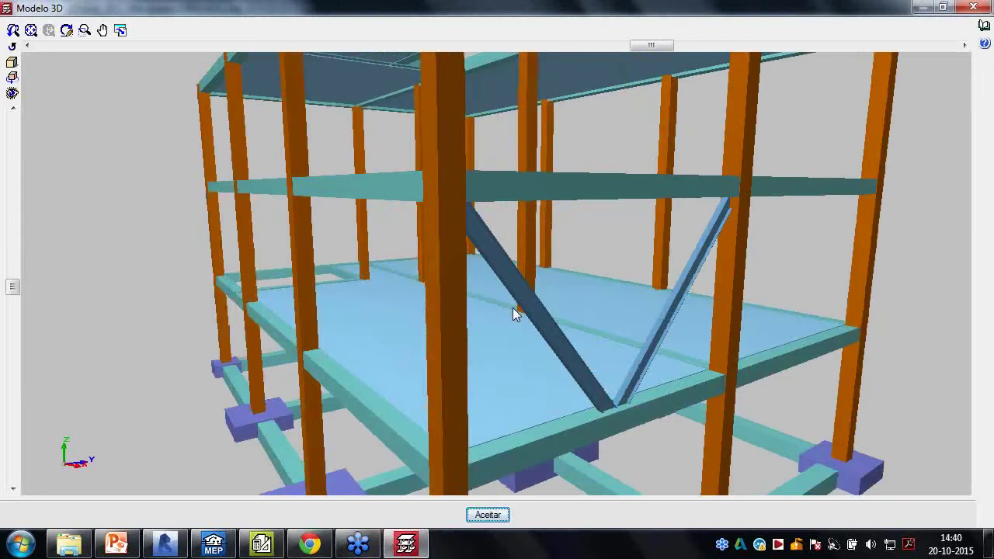
pyautogui.moveTo(670, 295); pyautogui.dragTo(633, 299, button='middle')
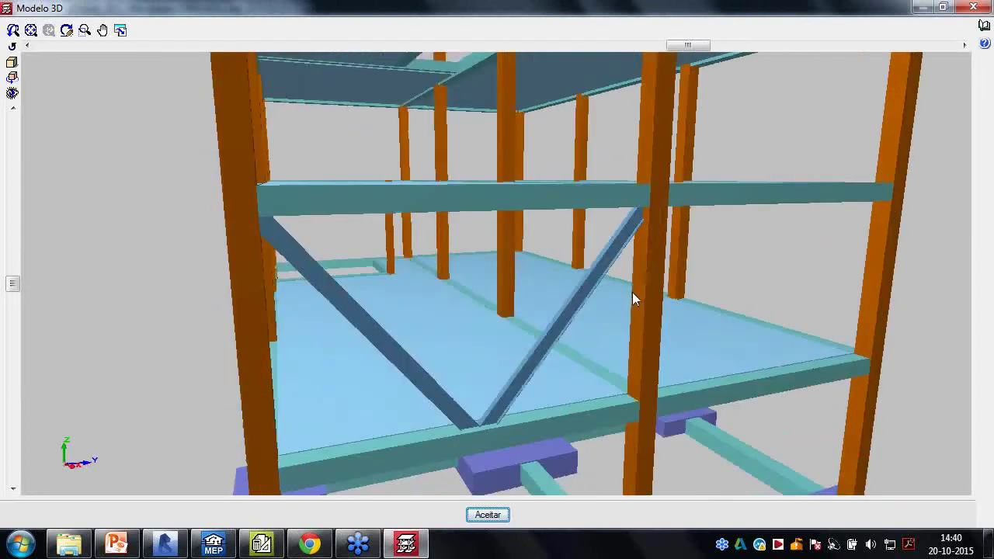
pyautogui.scroll(-5, 634, 295)
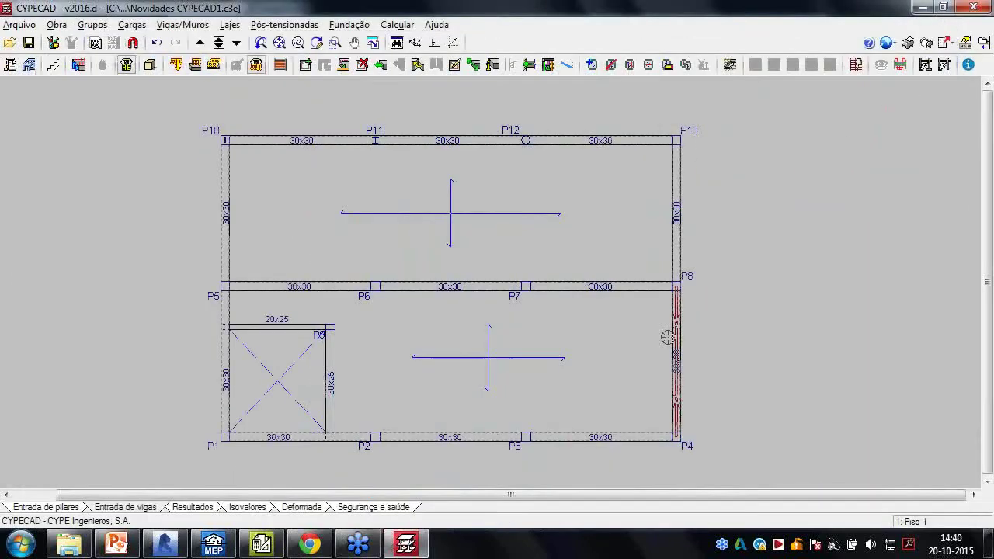
# Add an inverted concentric V bracing in IPE-200 from Piso 1 to Piso 2 between columns P8 and P13
pyautogui.click(567, 67)
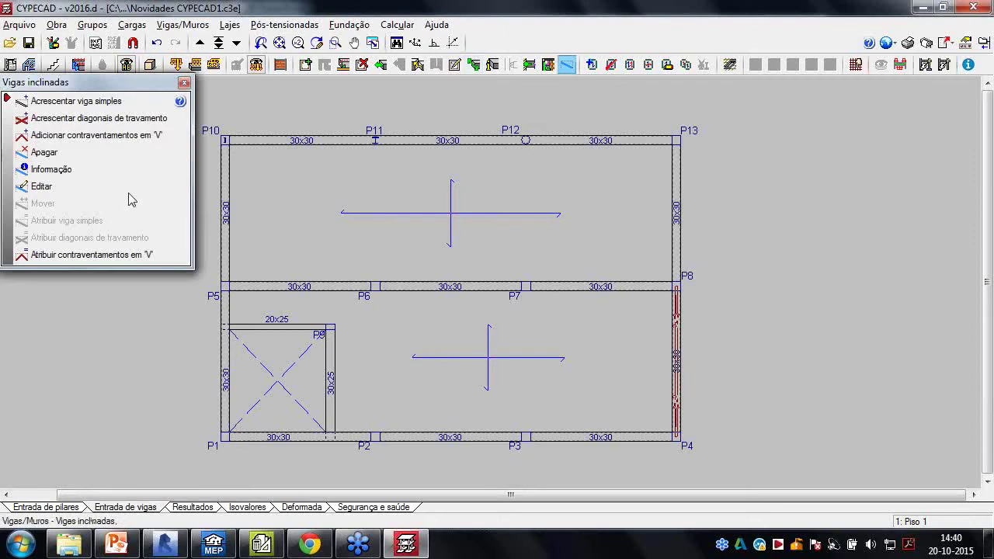
pyautogui.click(107, 137)
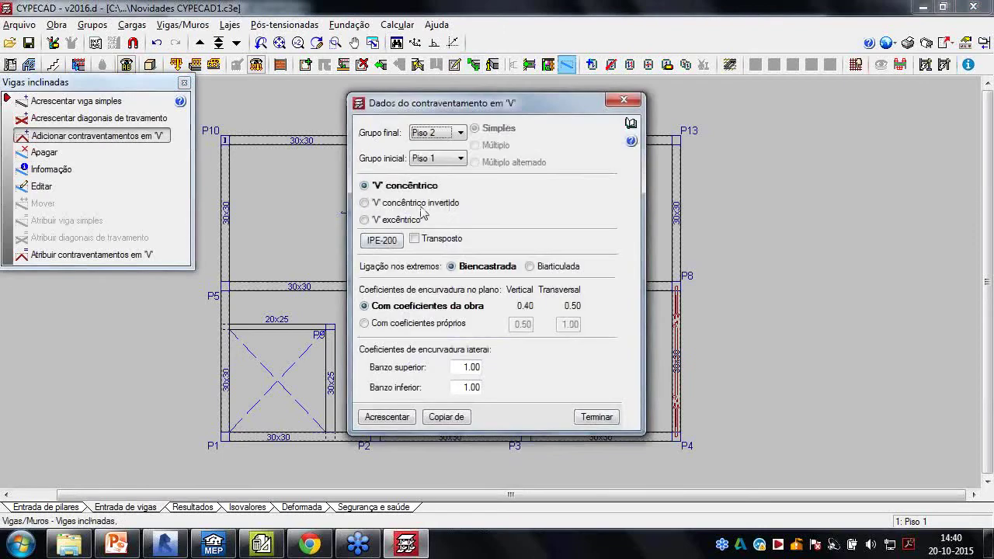
pyautogui.click(424, 204)
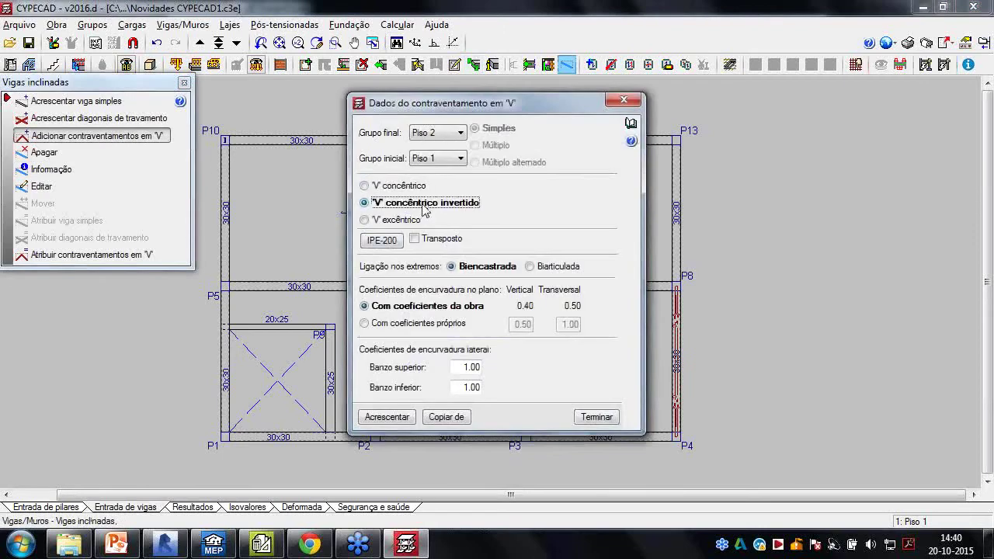
pyautogui.click(385, 417)
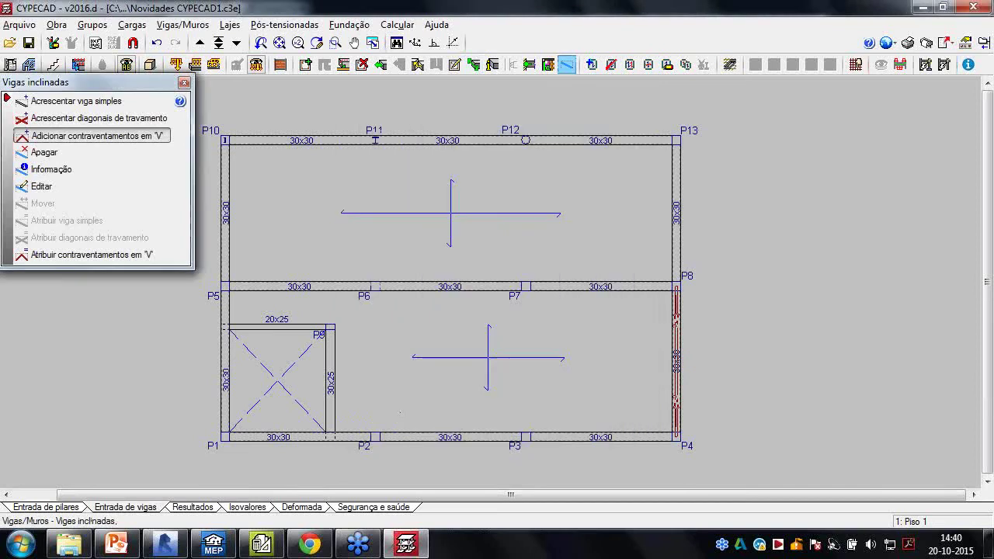
pyautogui.click(676, 210)
# On the foundation level, insert an eccentric V bracing up to Piso 1 between columns P4 and P8 with a 1 m link length
pyautogui.click(236, 42)
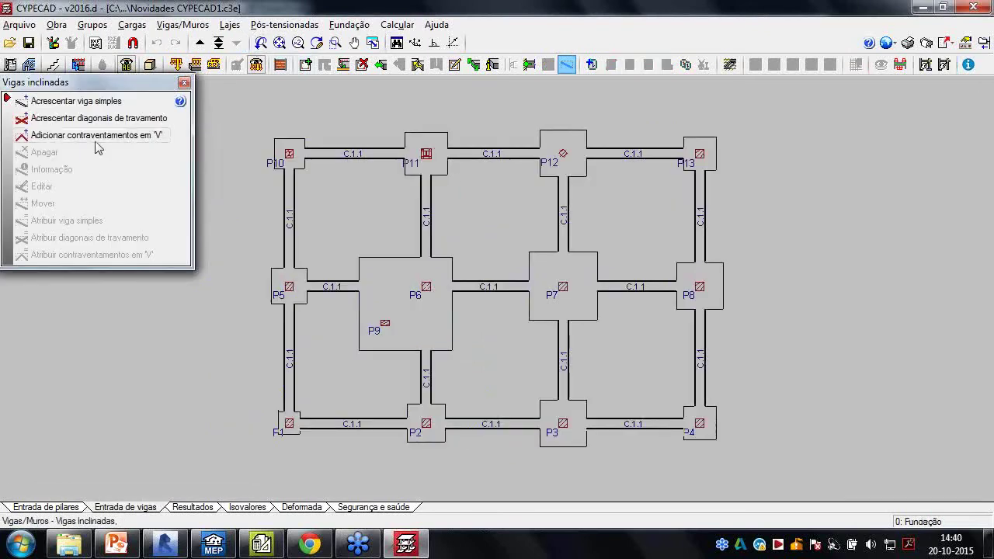
pyautogui.click(96, 136)
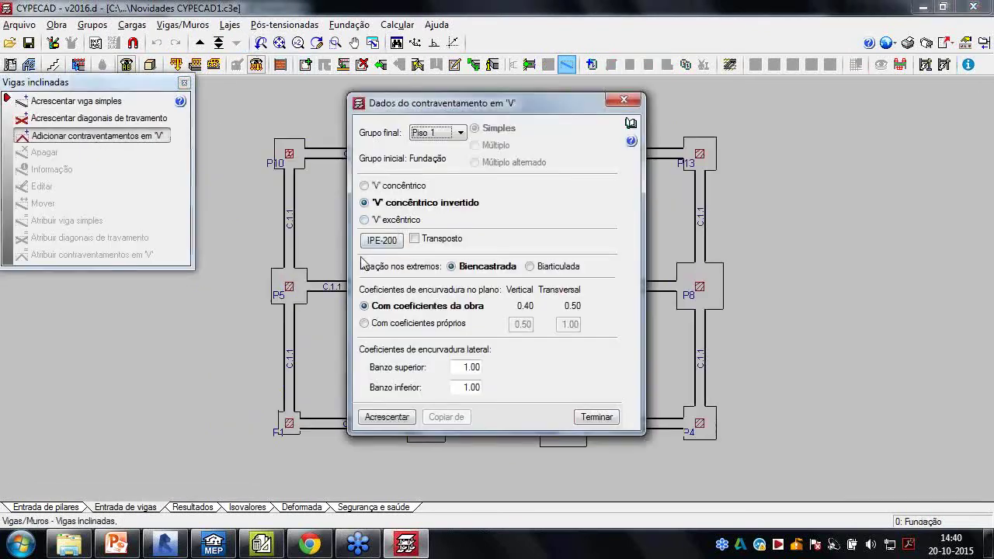
pyautogui.click(392, 223)
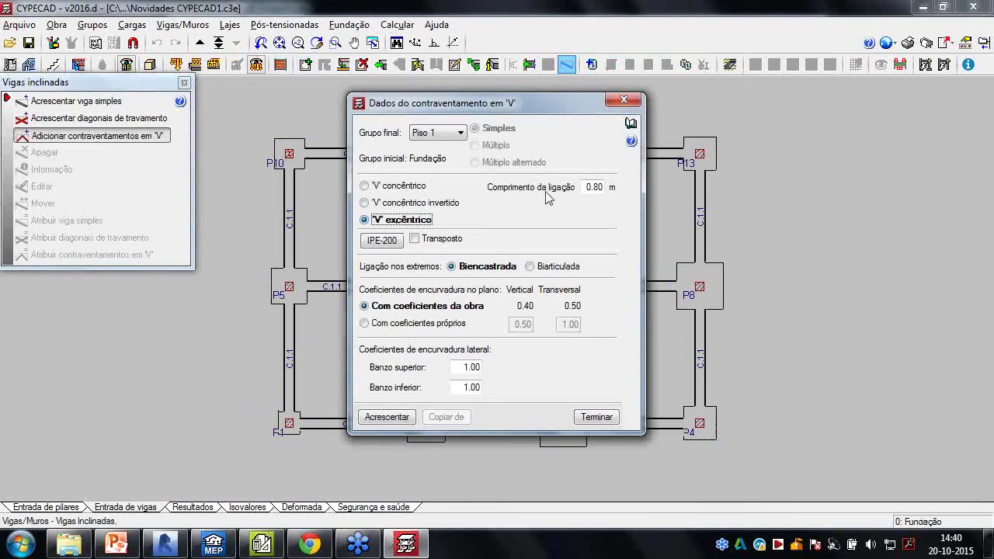
pyautogui.doubleClick(587, 187)
pyautogui.write('1')
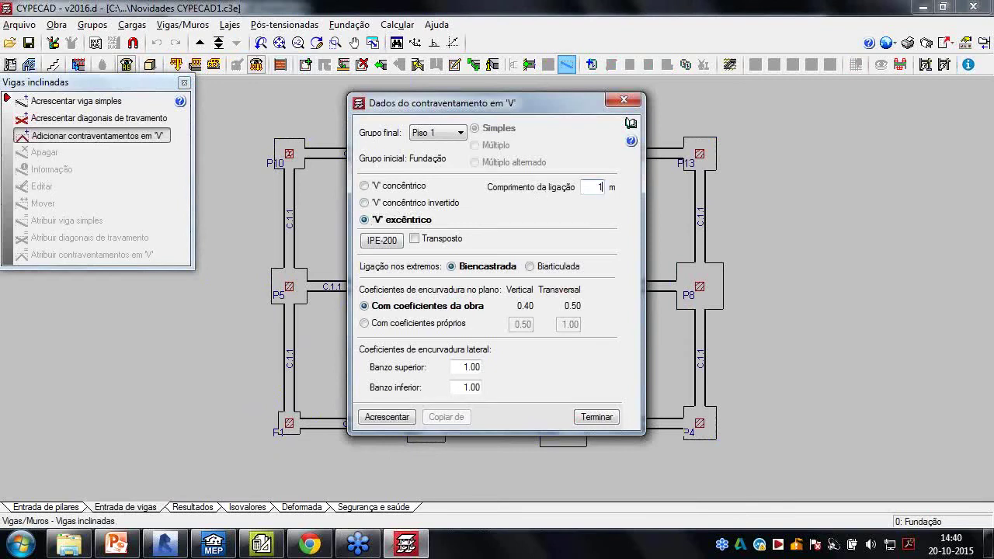
pyautogui.press('Tab')
pyautogui.click(378, 416)
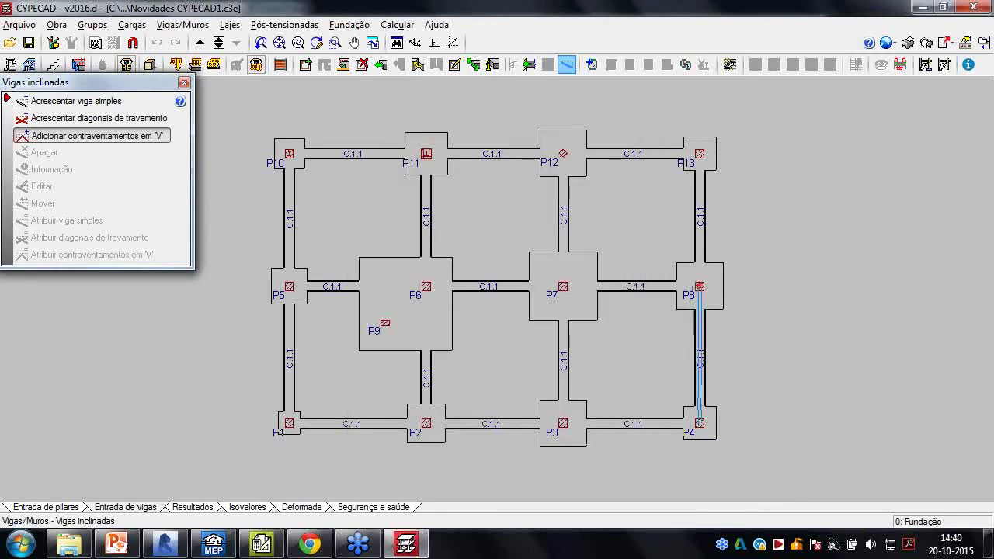
pyautogui.click(700, 289)
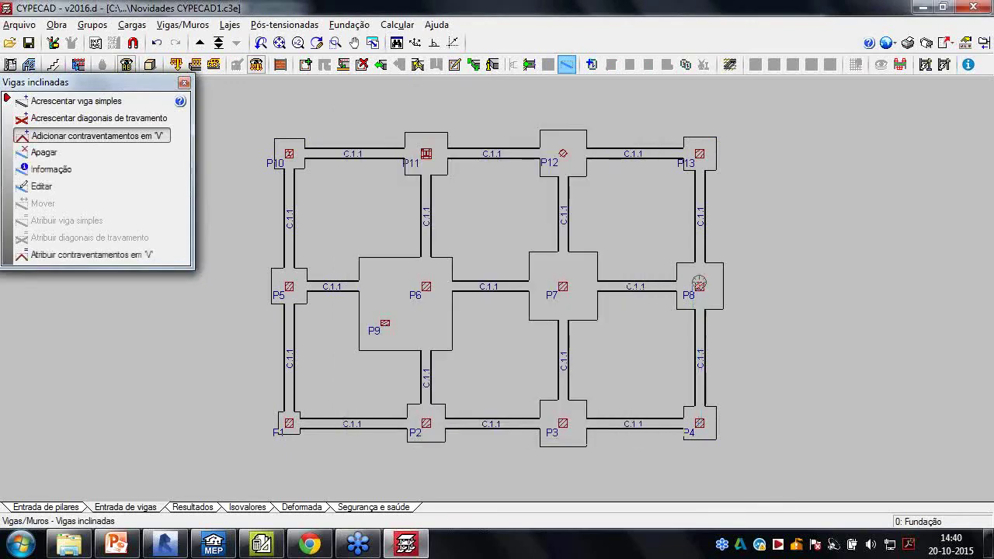
# Examine the concentric, inverted and eccentric V bracings in the 3D model, then return to the foundation plan
pyautogui.click(150, 65)
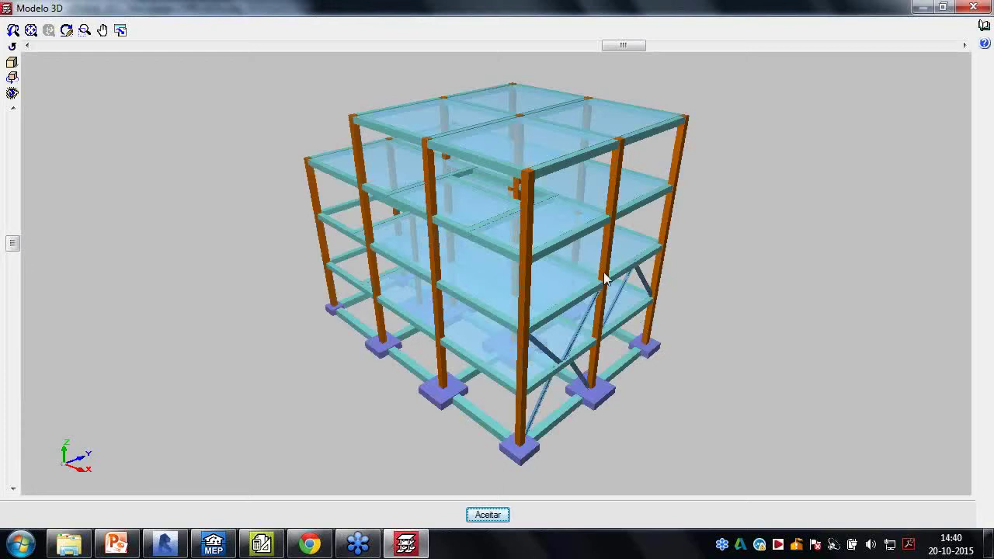
pyautogui.scroll(5, 565, 278)
pyautogui.scroll(2, 527, 326)
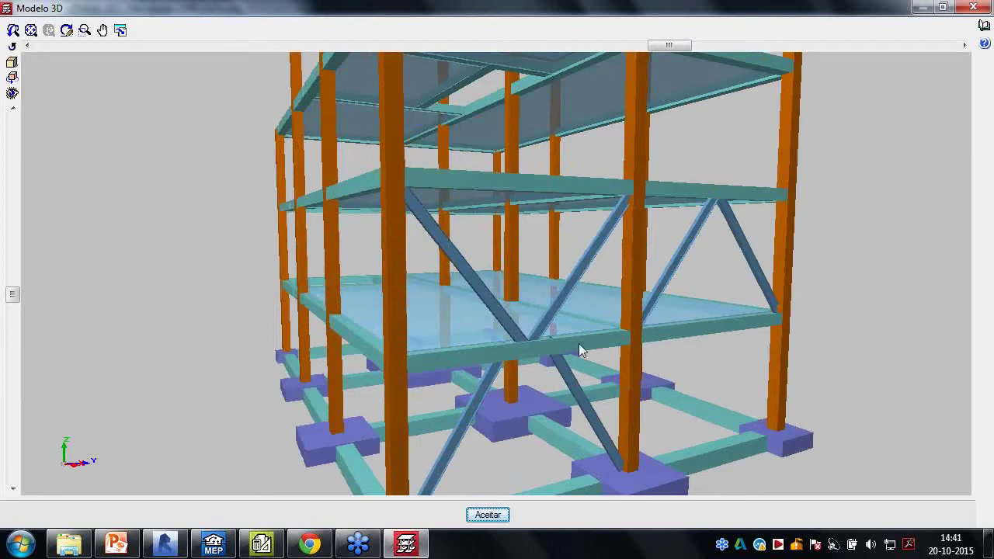
pyautogui.scroll(-2, 579, 343)
pyautogui.moveTo(569, 348); pyautogui.dragTo(439, 215, button='middle')
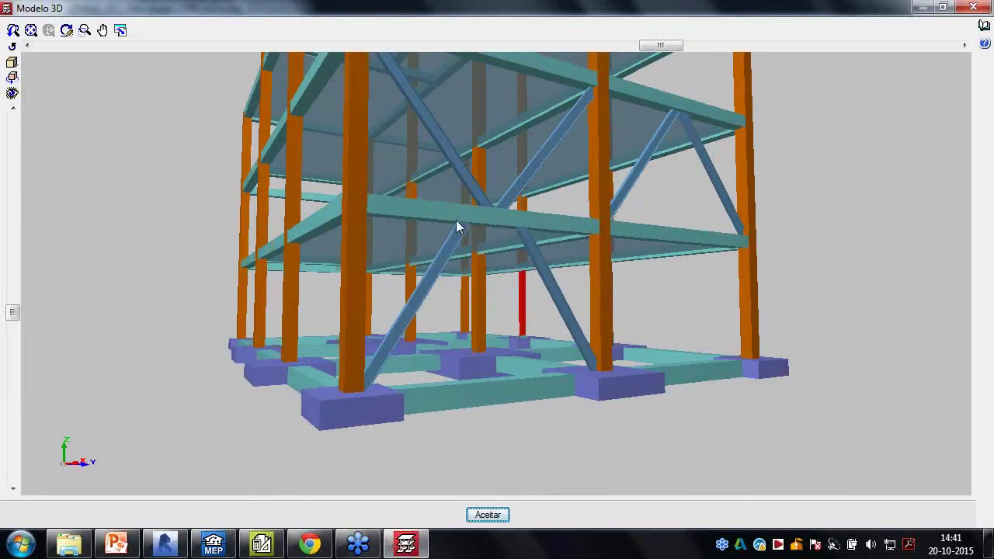
pyautogui.moveTo(523, 225); pyautogui.dragTo(472, 238, button='middle')
pyautogui.scroll(-6, 505, 294)
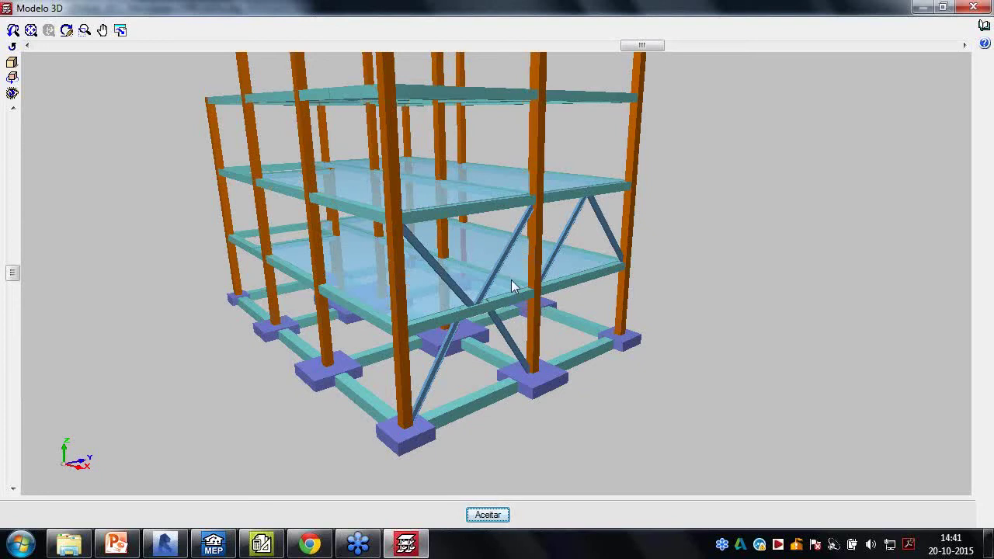
pyautogui.moveTo(512, 285); pyautogui.dragTo(506, 295, button='middle')
pyautogui.scroll(2, 535, 303)
pyautogui.scroll(-2, 575, 294)
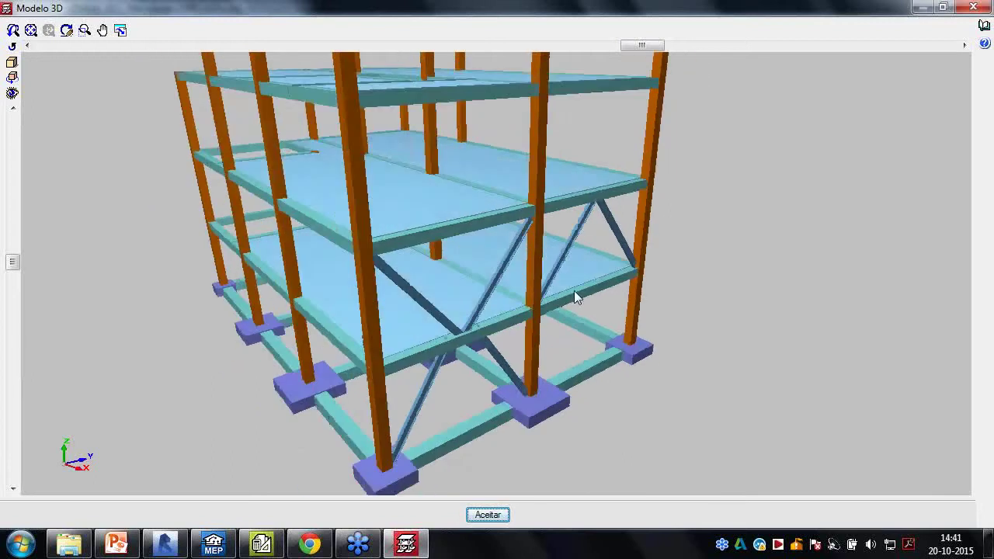
pyautogui.moveTo(575, 294); pyautogui.dragTo(515, 222, button='middle')
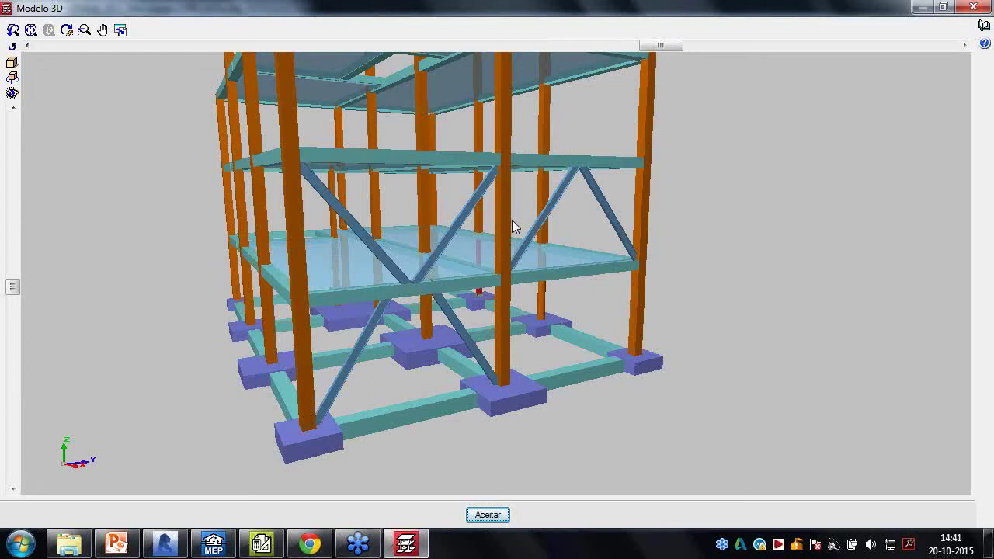
pyautogui.press('Return')
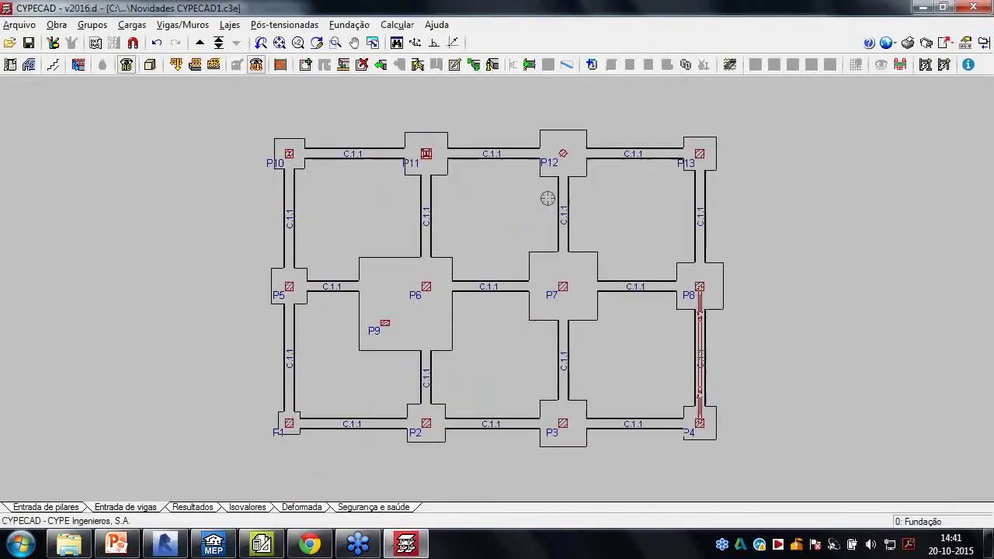
# Open the recent project Novidades CYPECAD.c3e and close its calculation error report
pyautogui.click(19, 24)
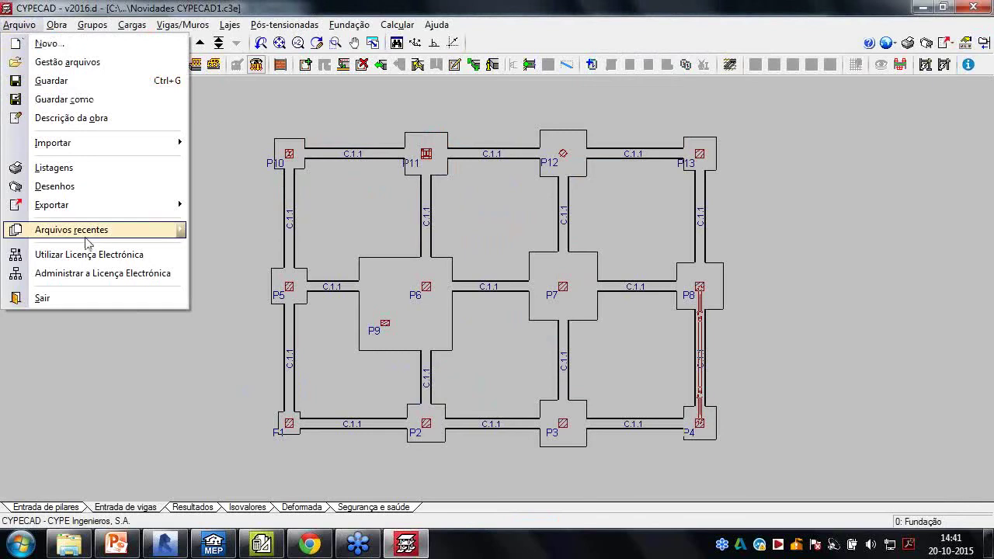
pyautogui.moveTo(85, 236)
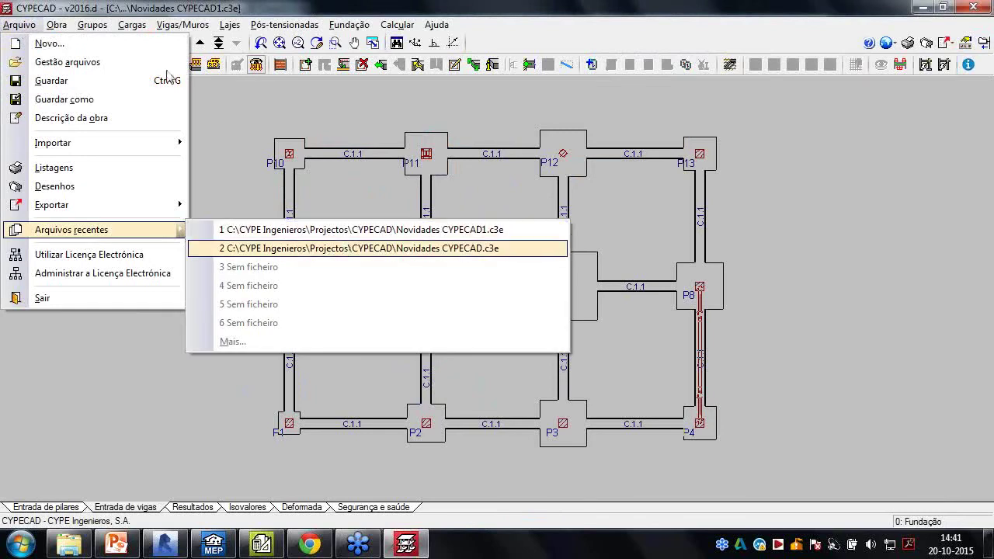
pyautogui.click(785, 356)
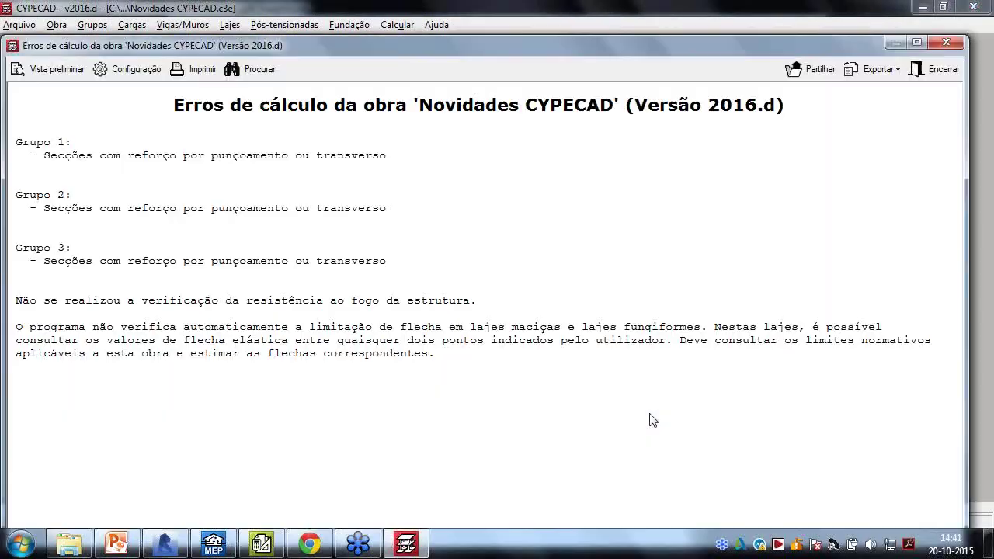
pyautogui.press('Escape')
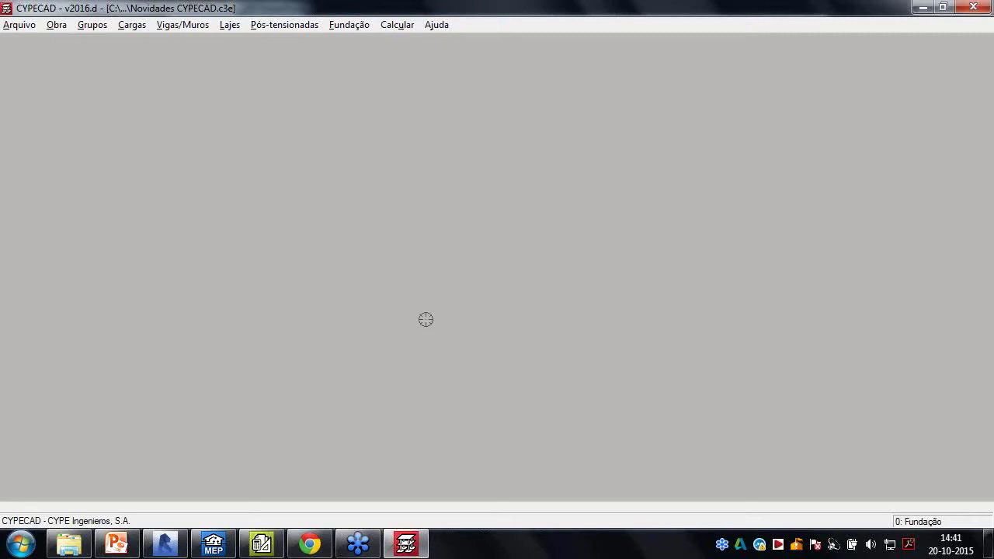
# Switch to the results, open the column editor and inspect the reinforcement detail drawing of column P1
pyautogui.hotkey('ctrl', 'Tab')
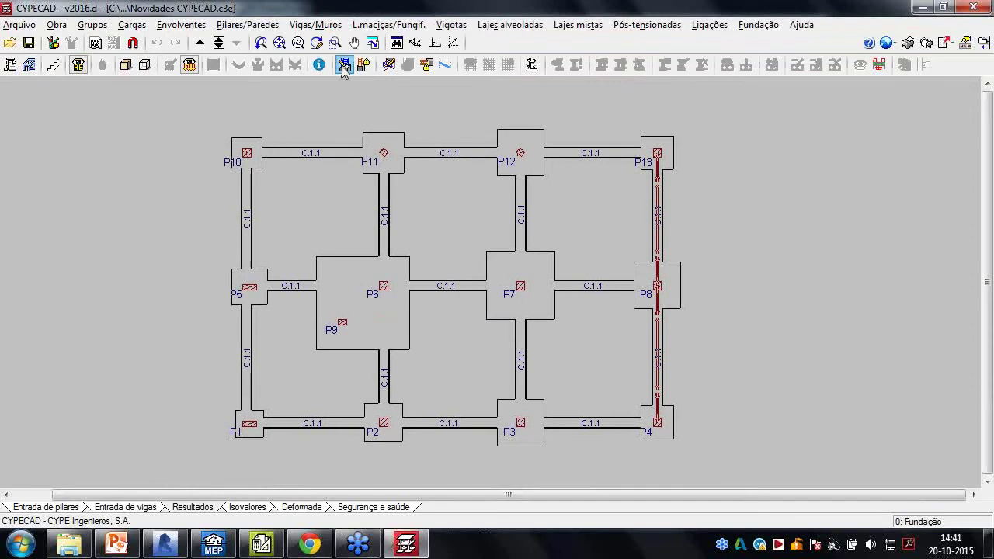
pyautogui.click(344, 65)
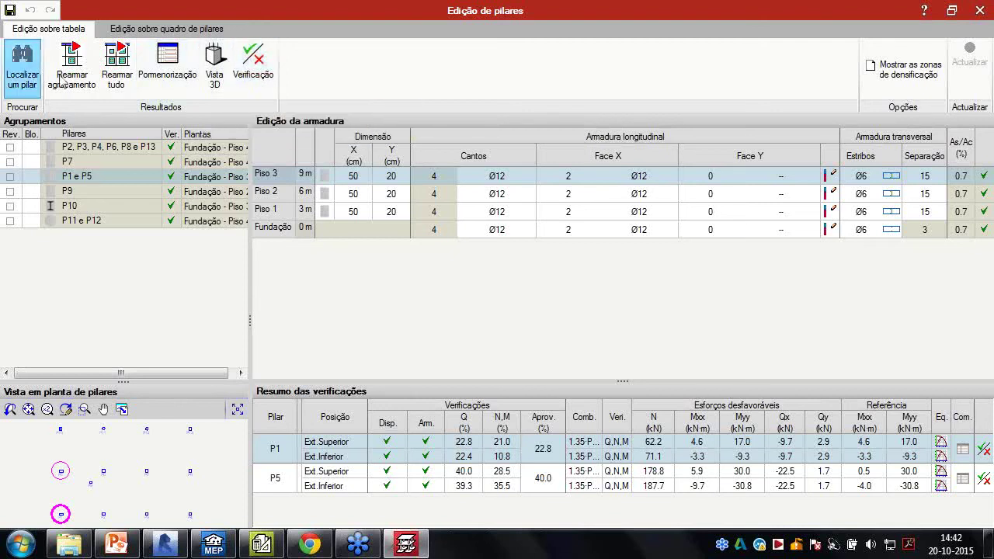
pyautogui.click(160, 67)
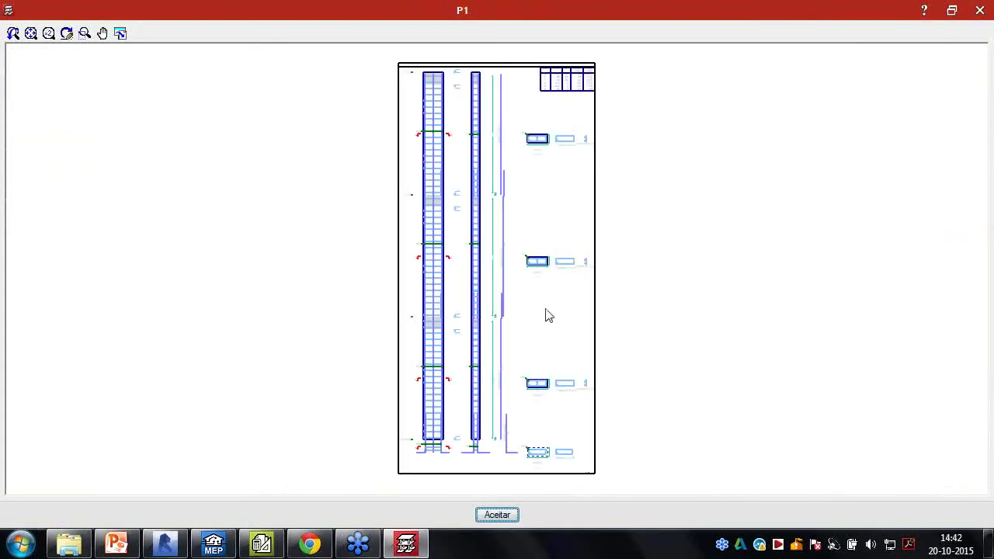
pyautogui.scroll(4, 466, 171)
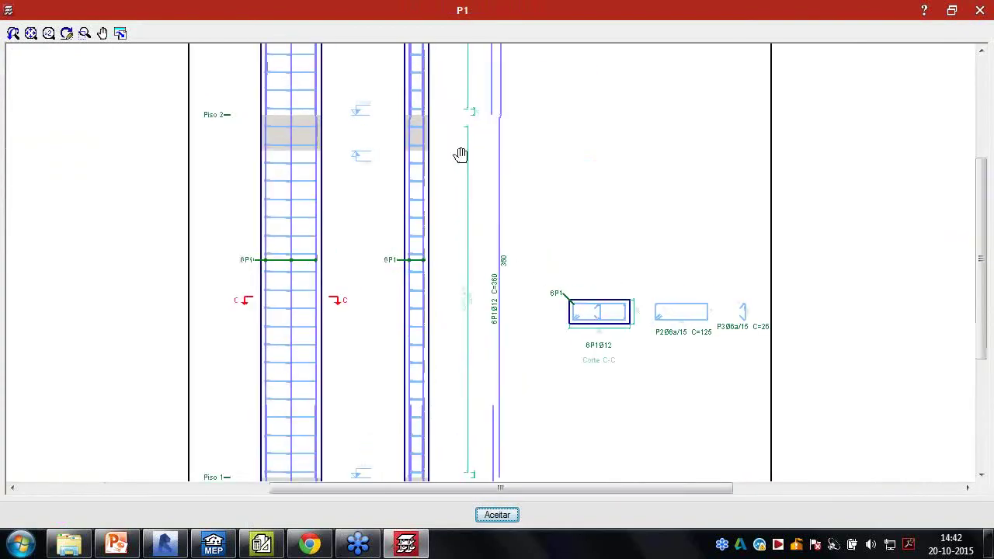
pyautogui.click(980, 10)
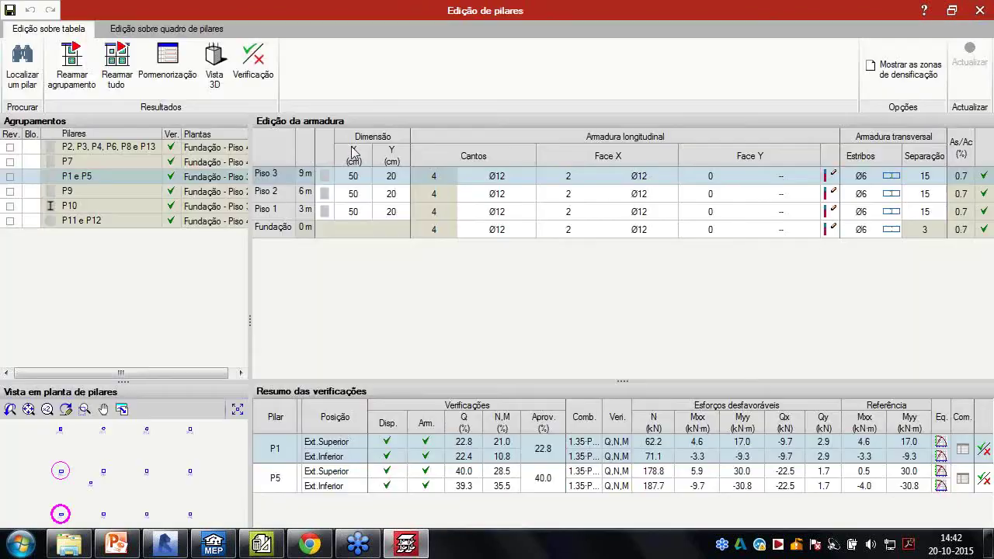
# Inspect column P1 in the 3D view, then return to the column editor
pyautogui.click(221, 77)
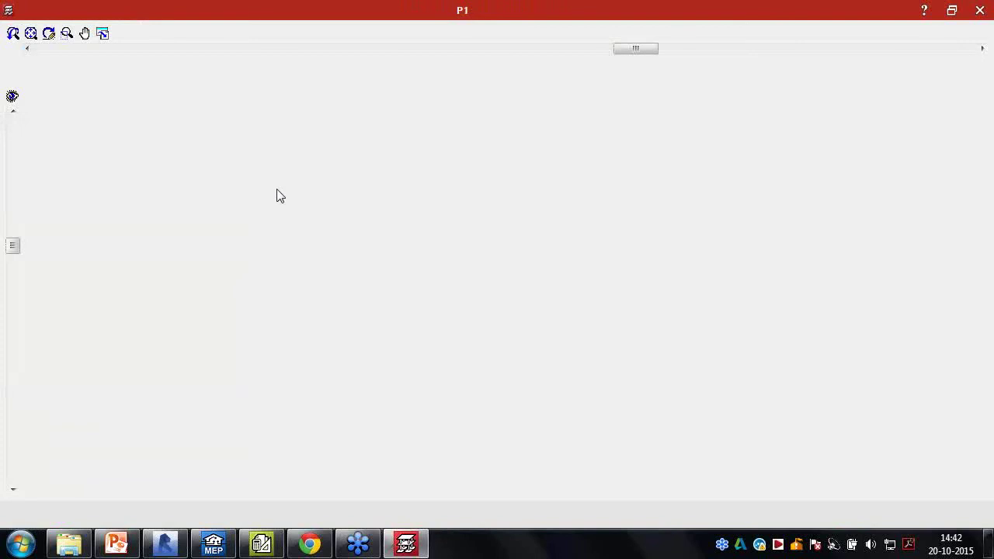
pyautogui.scroll(5, 524, 342)
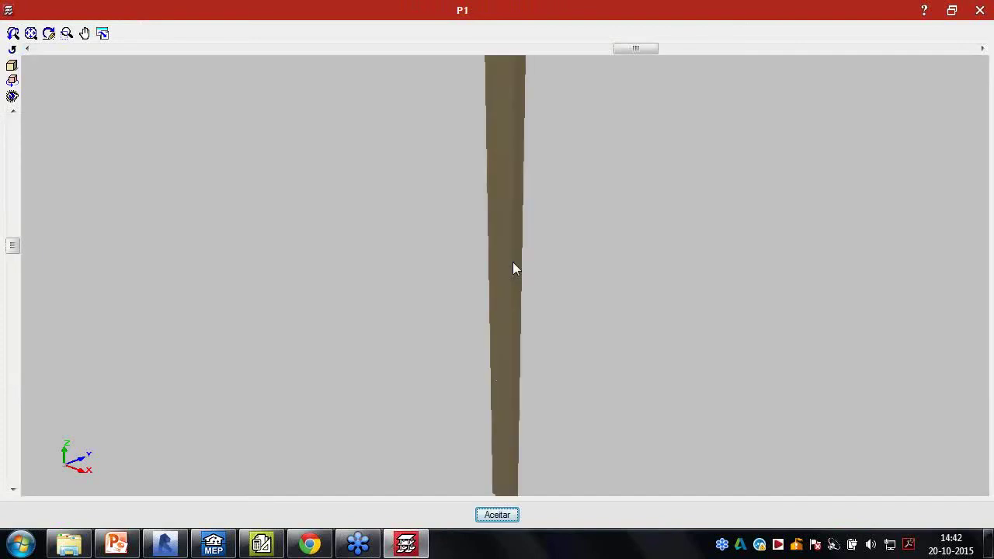
pyautogui.click(976, 9)
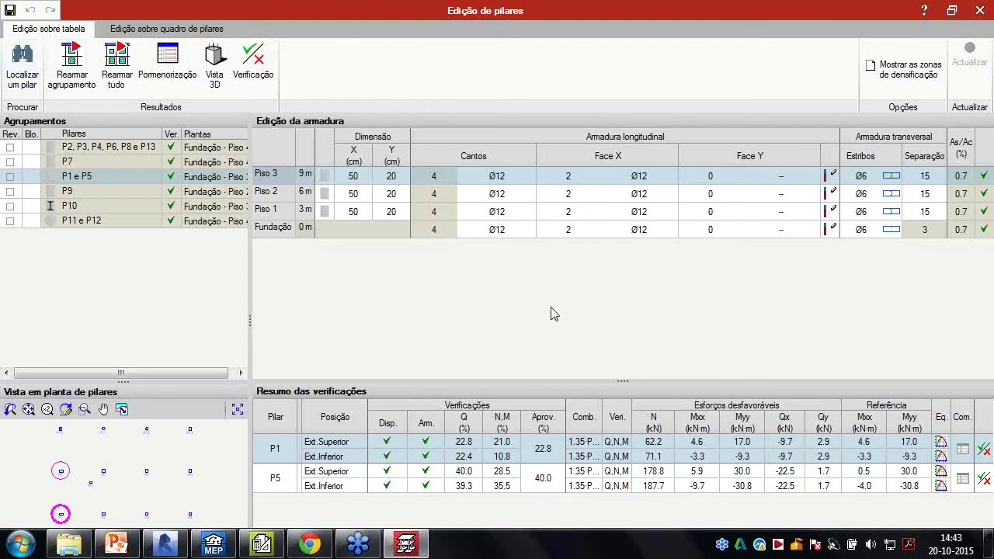
# Open the Piso 2 transverse reinforcement of columns P1 and P5 and preview the 1eØ6 + Y(1rØ6) arrangement without applying it
pyautogui.click(887, 194)
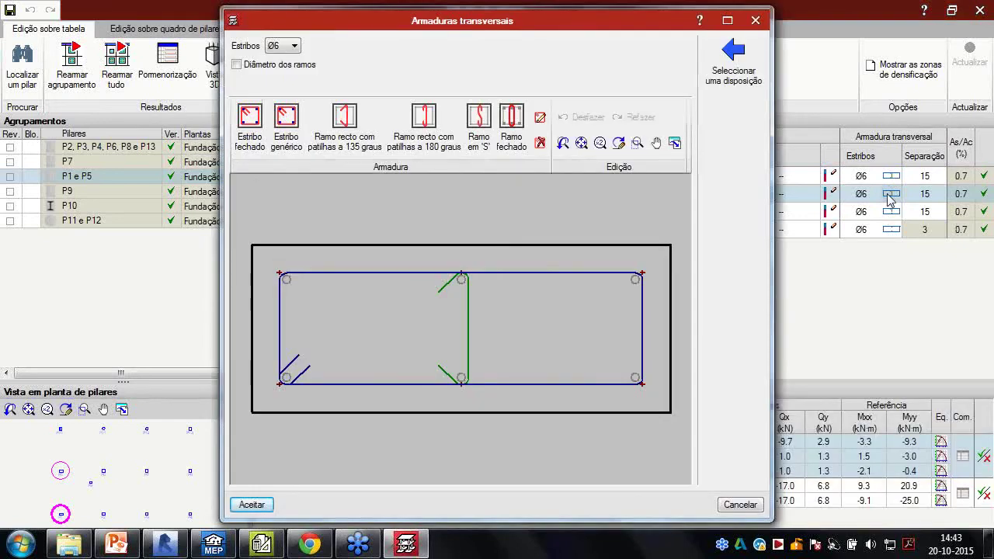
pyautogui.click(734, 63)
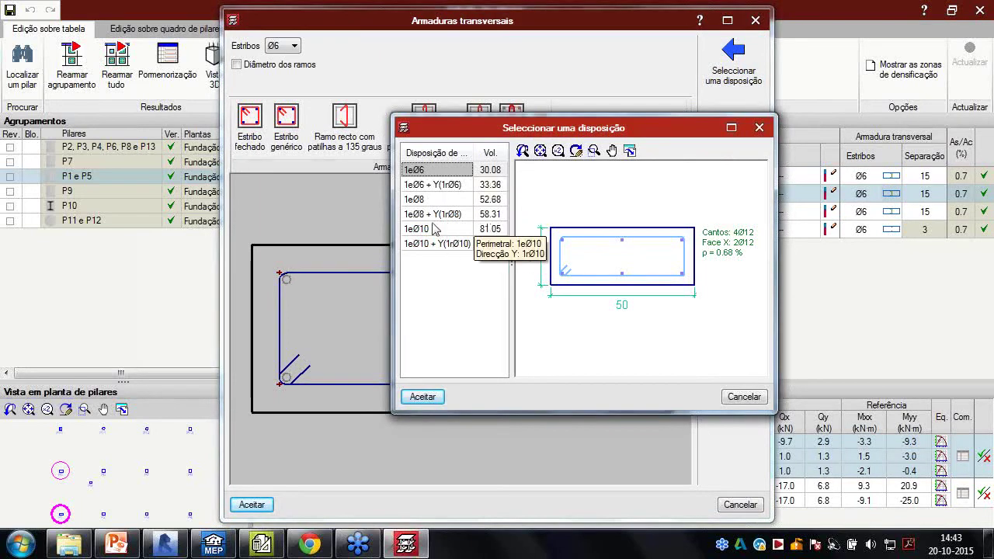
pyautogui.click(440, 185)
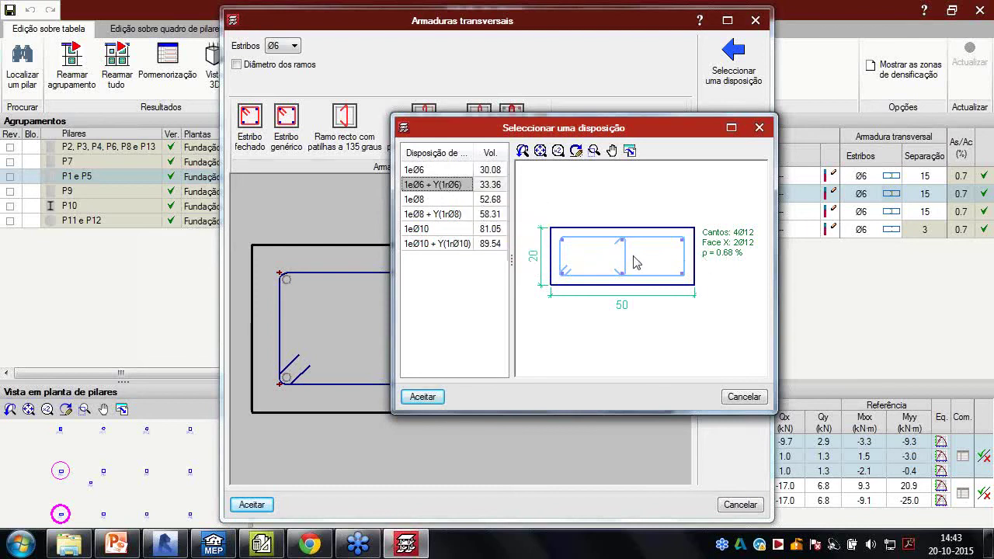
pyautogui.click(744, 396)
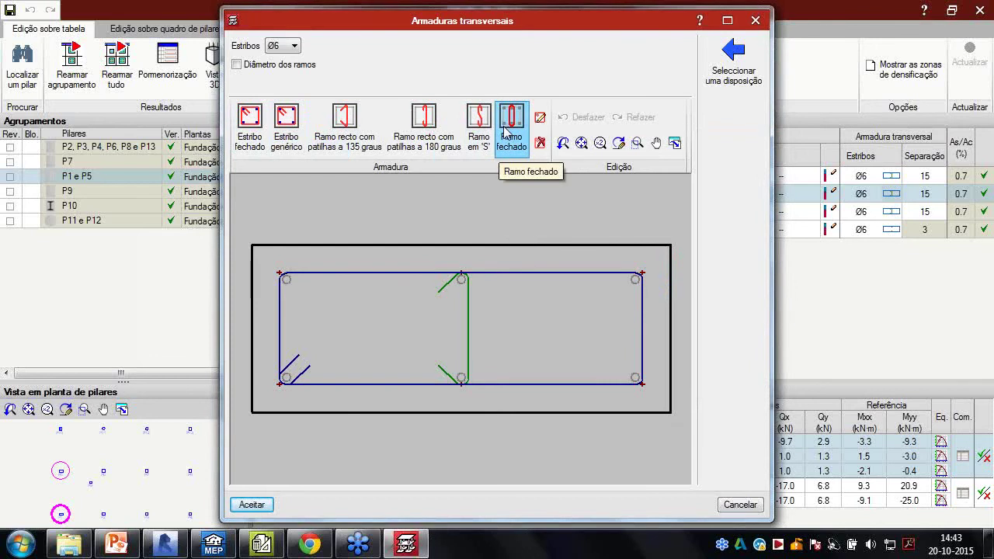
# Preview the predefined stirrup arrangements from 1eØ6 to 1eØ10 + Y(1rØ10) for the Piso 2 transverse reinforcement without applying any
pyautogui.click(541, 119)
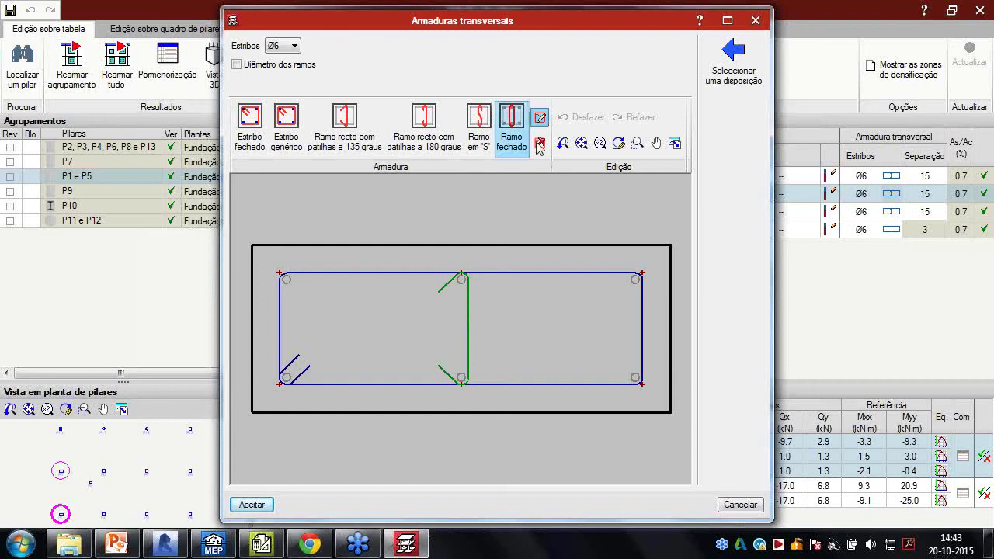
pyautogui.click(346, 127)
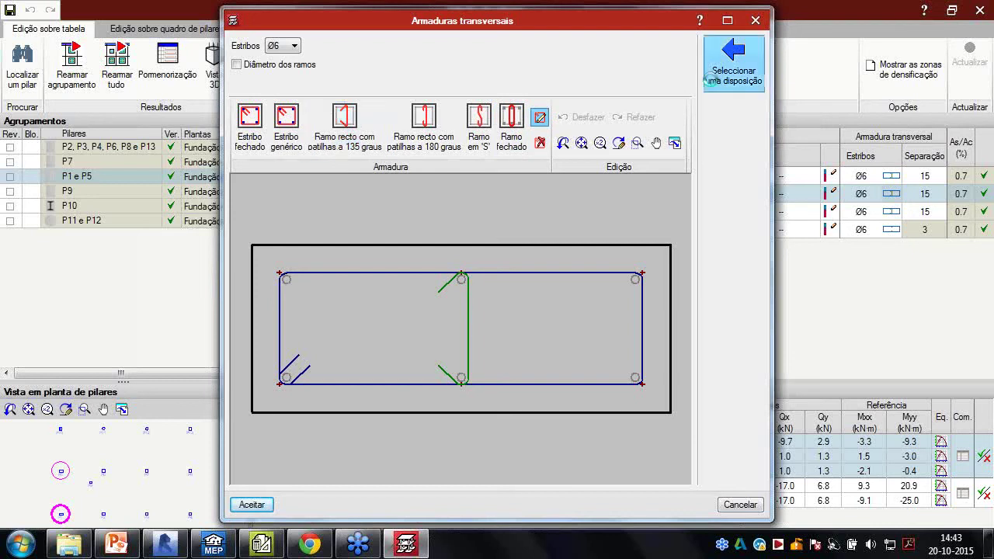
pyautogui.click(733, 61)
pyautogui.click(439, 244)
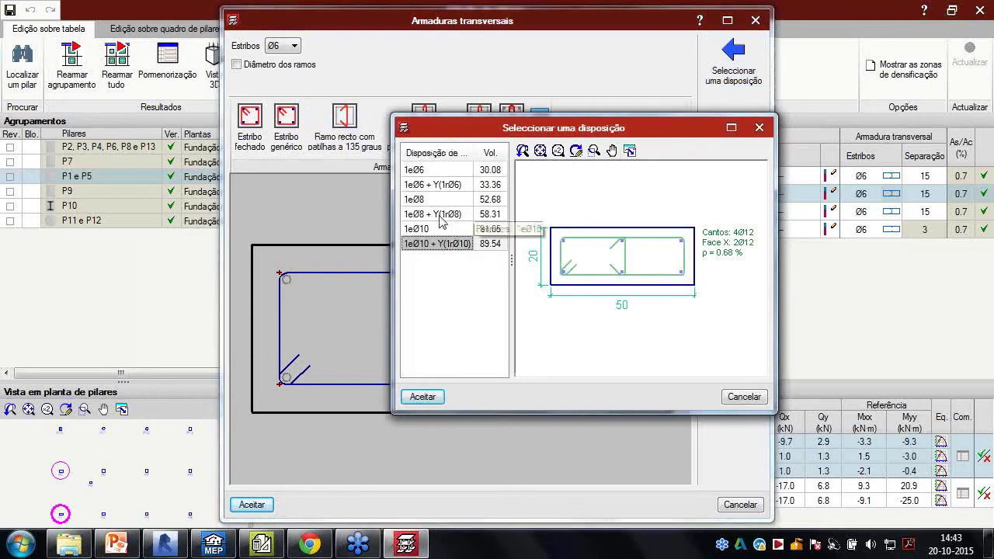
pyautogui.click(435, 214)
pyautogui.click(435, 229)
pyautogui.press('Up')
pyautogui.press('Up')
pyautogui.press('Up')
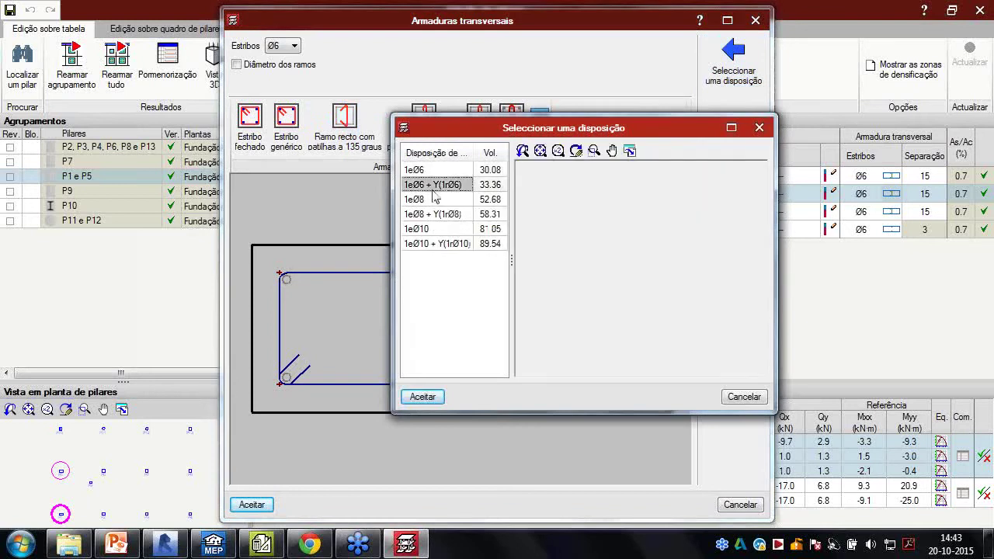
pyautogui.press('Up')
pyautogui.press('Down')
pyautogui.press('Down')
pyautogui.click(435, 215)
pyautogui.click(435, 228)
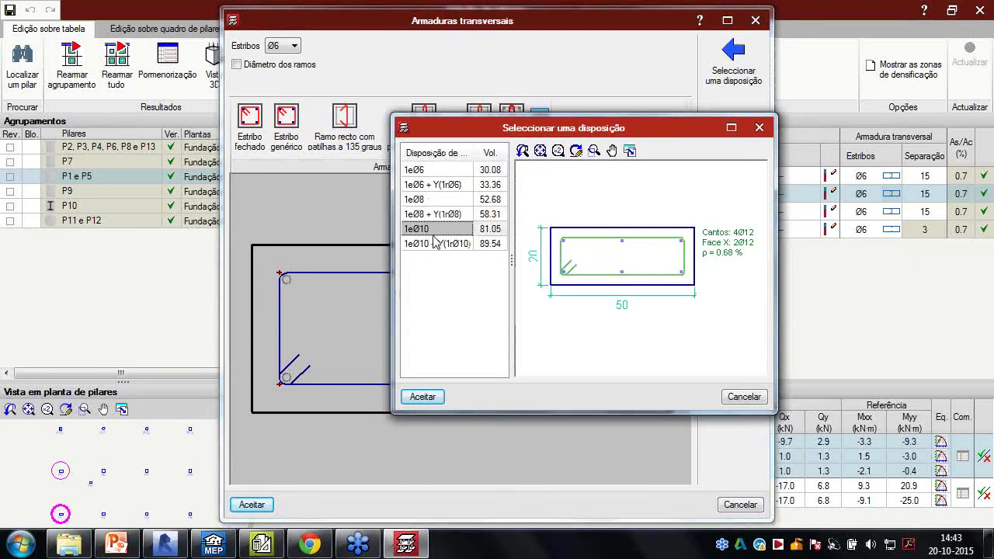
pyautogui.click(437, 244)
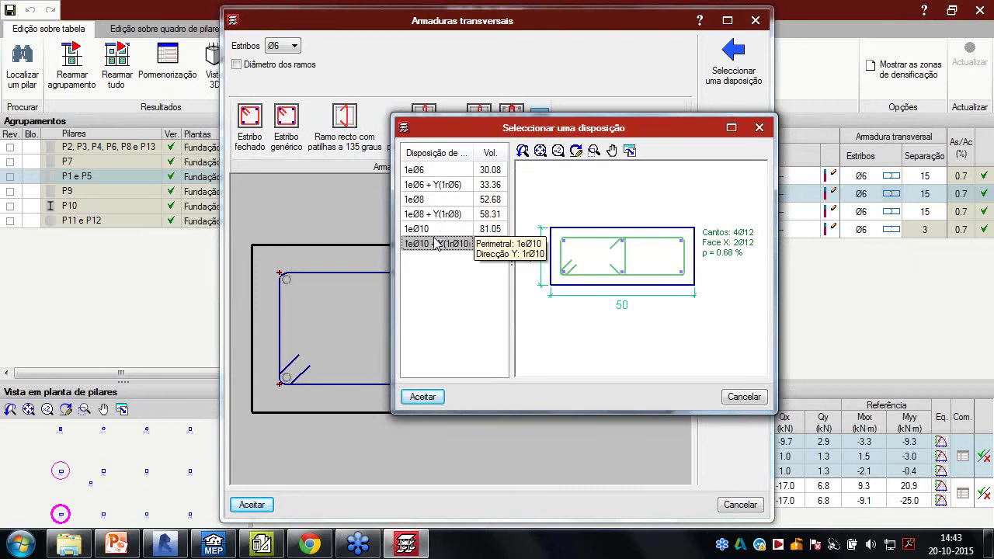
pyautogui.click(742, 398)
pyautogui.click(740, 505)
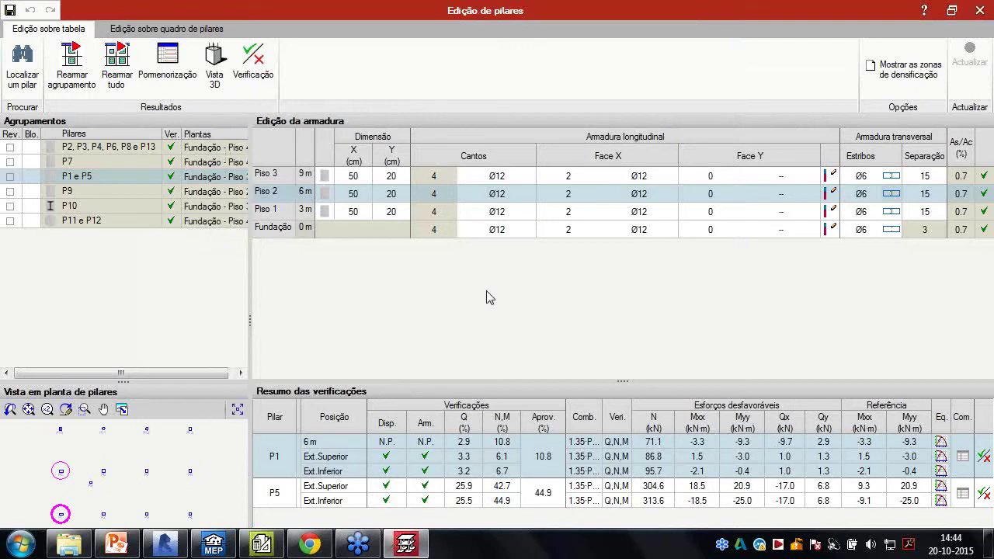
# Set the percentage of overlapped bars for the Piso 2 longitudinal reinforcement of P1 and P5 to 50% (faces opostas)
pyautogui.click(833, 192)
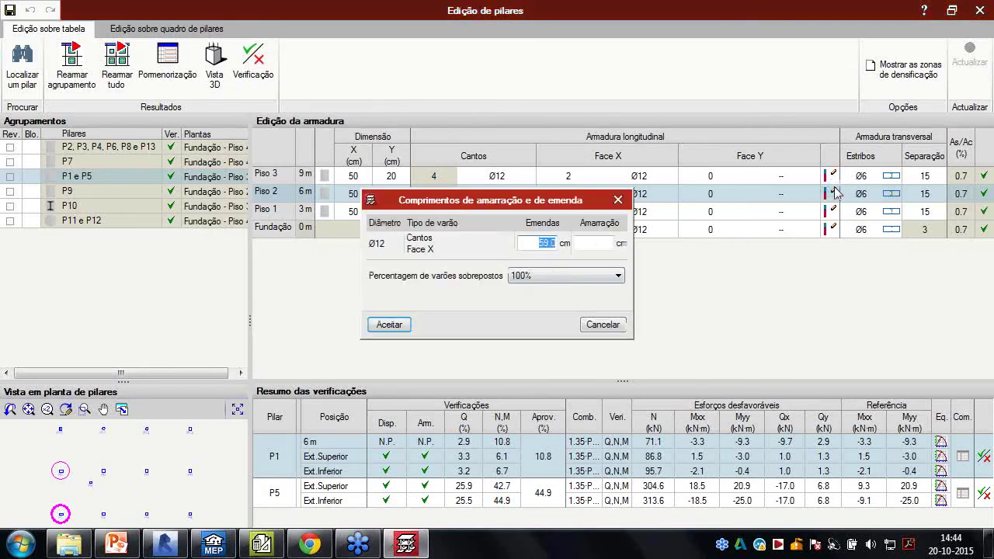
pyautogui.moveTo(466, 203); pyautogui.dragTo(454, 196)
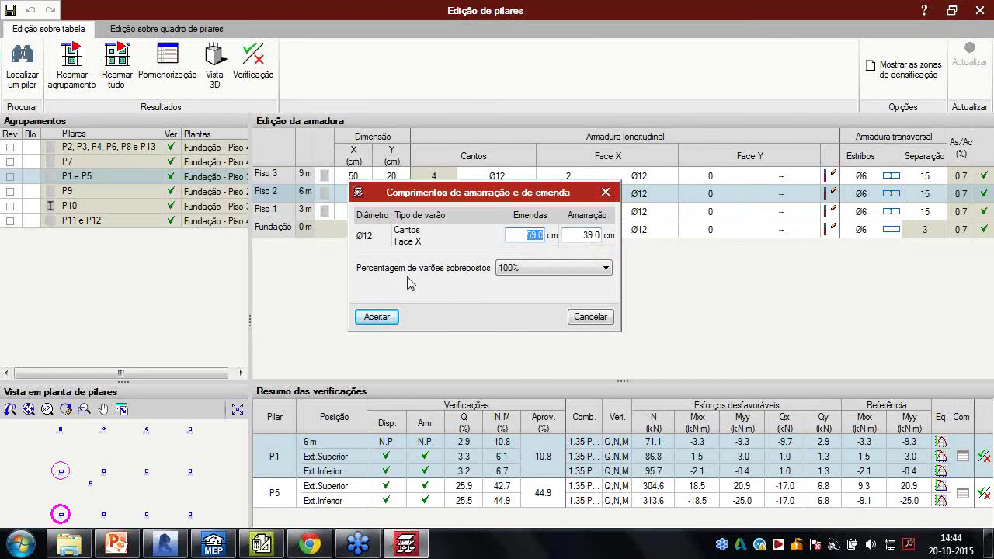
pyautogui.click(588, 269)
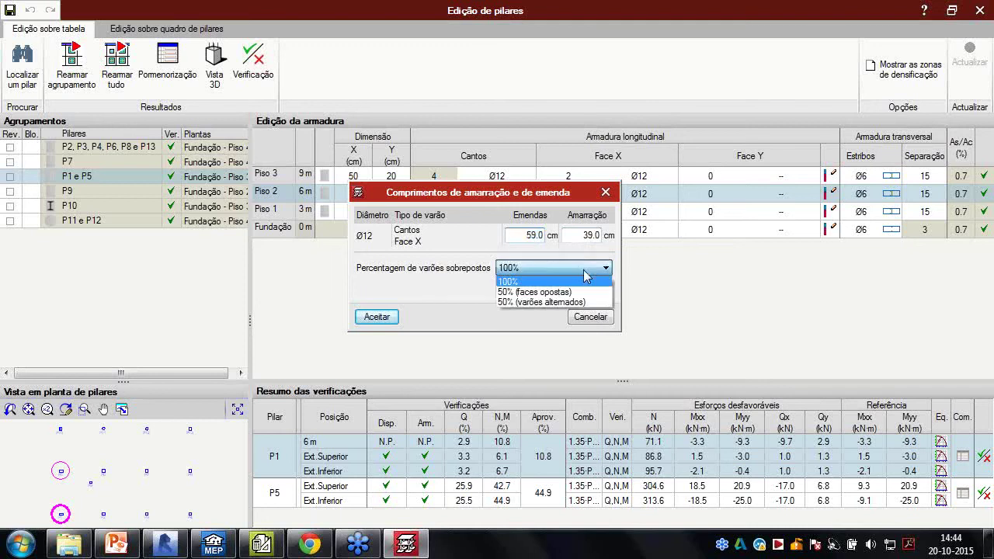
pyautogui.click(545, 293)
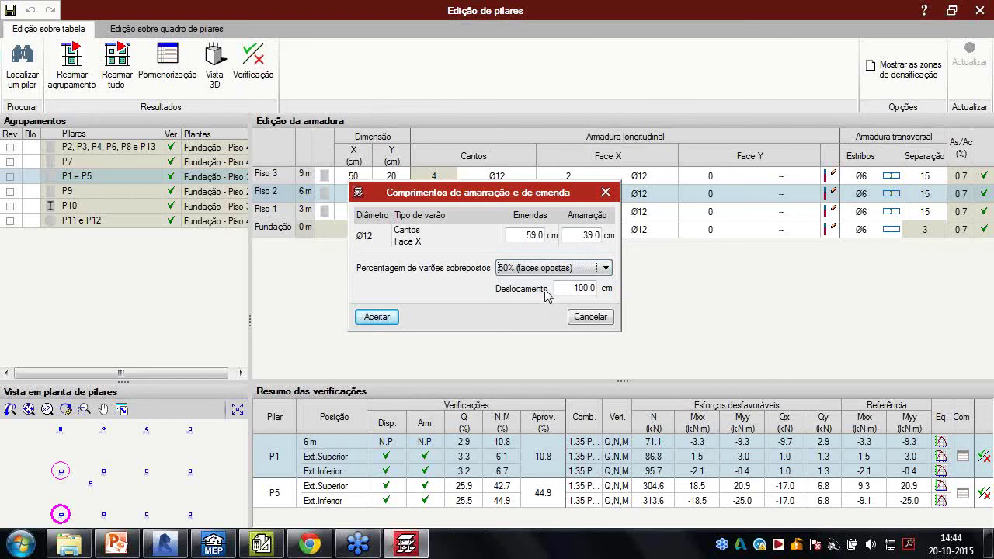
pyautogui.moveTo(575, 292)
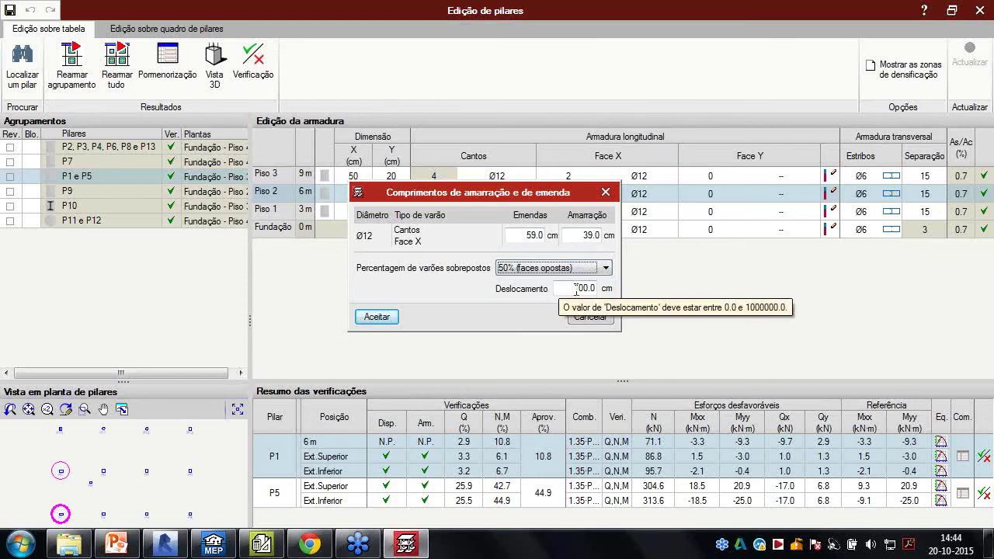
pyautogui.click(377, 317)
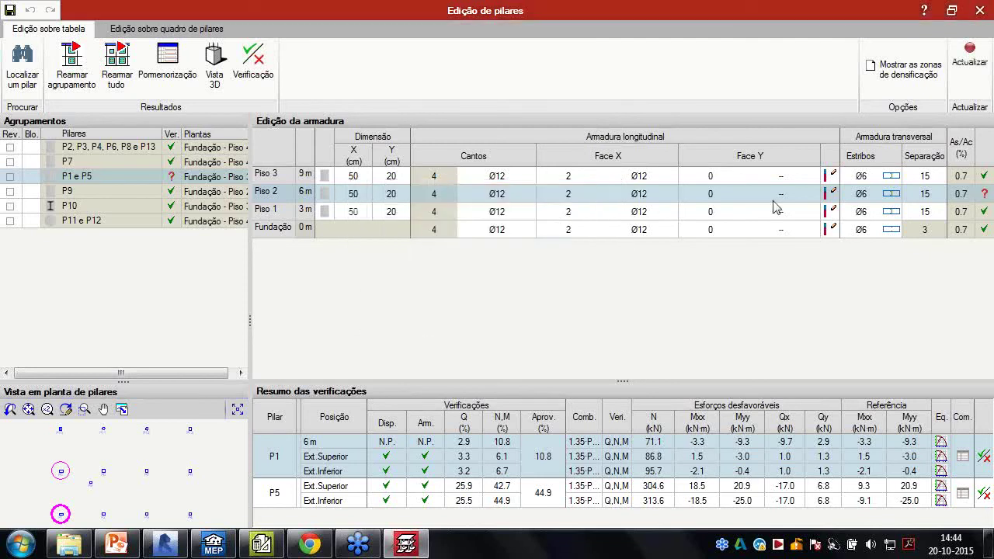
# Inspect the bar splices around Piso 2 in the reinforcement detail drawing of column P1, then return to the editor
pyautogui.click(178, 74)
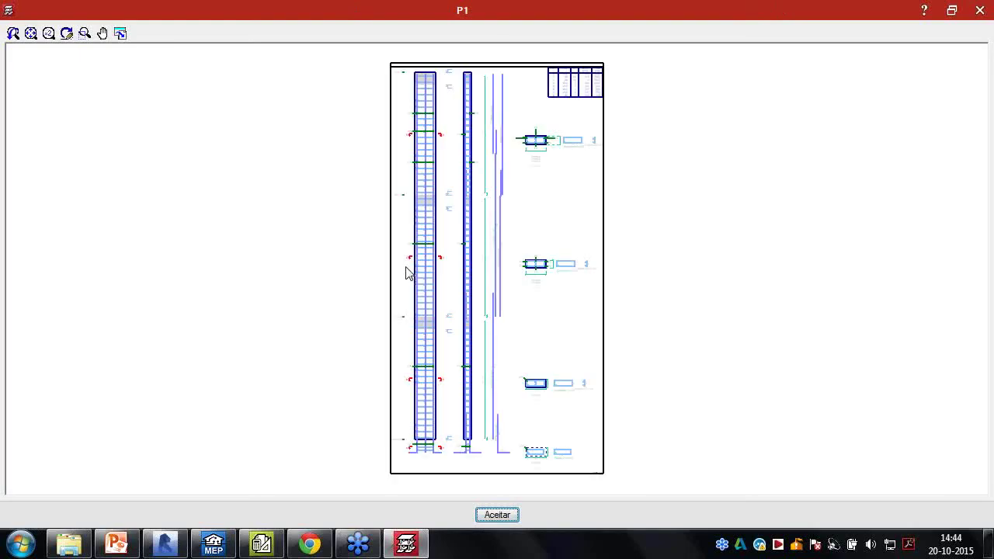
pyautogui.scroll(5, 487, 200)
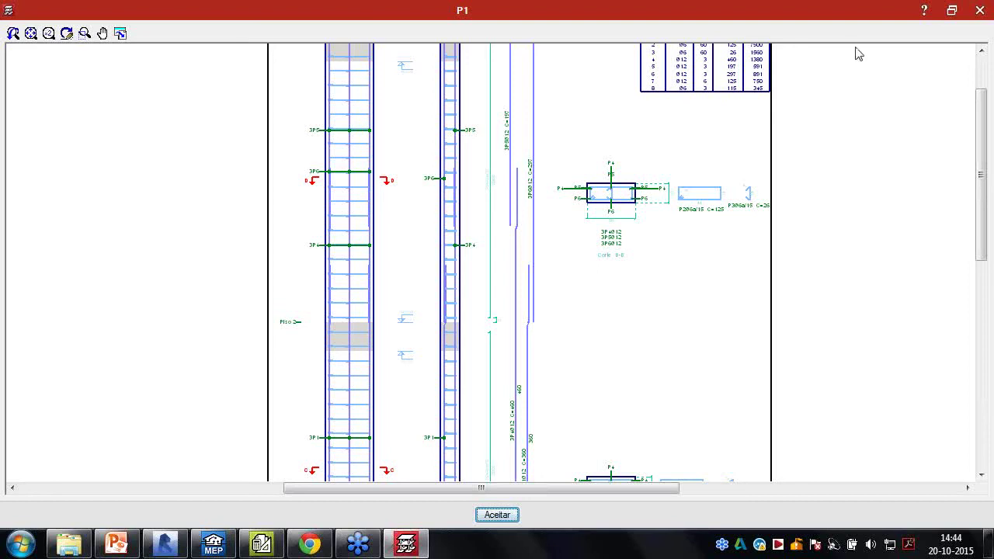
pyautogui.click(980, 10)
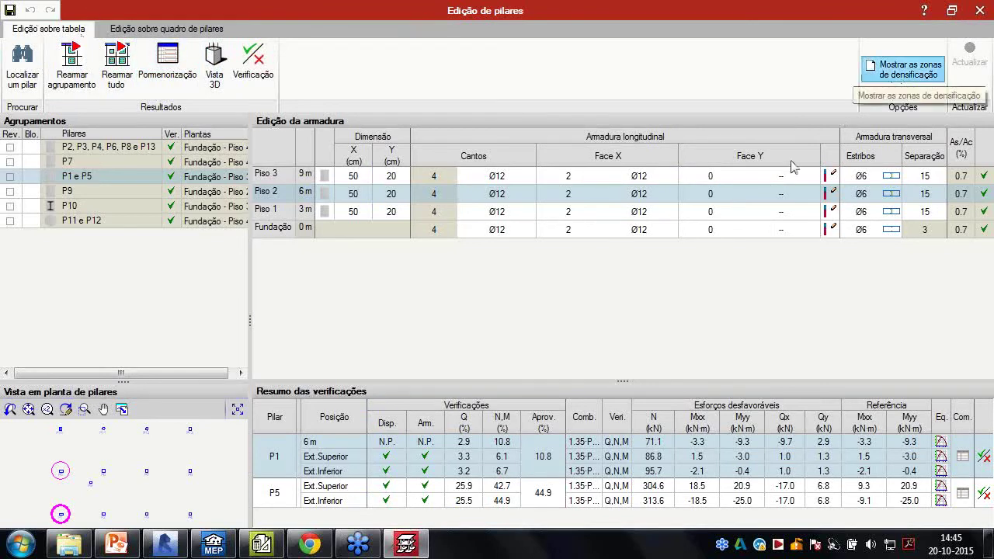
# Set the percentage of overlapped bars for the Piso 2 longitudinal reinforcement back to 100%
pyautogui.click(831, 175)
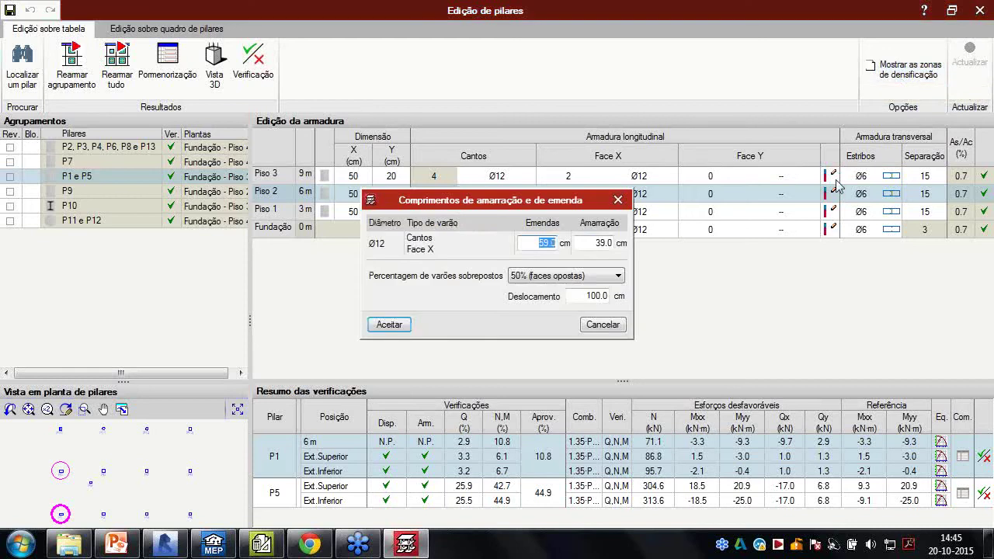
pyautogui.click(565, 278)
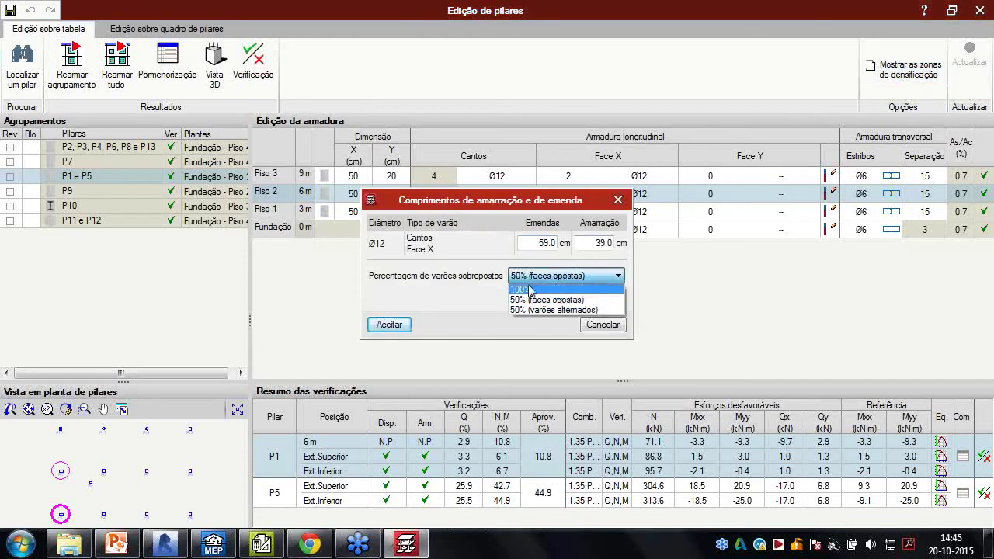
pyautogui.click(556, 290)
pyautogui.click(389, 325)
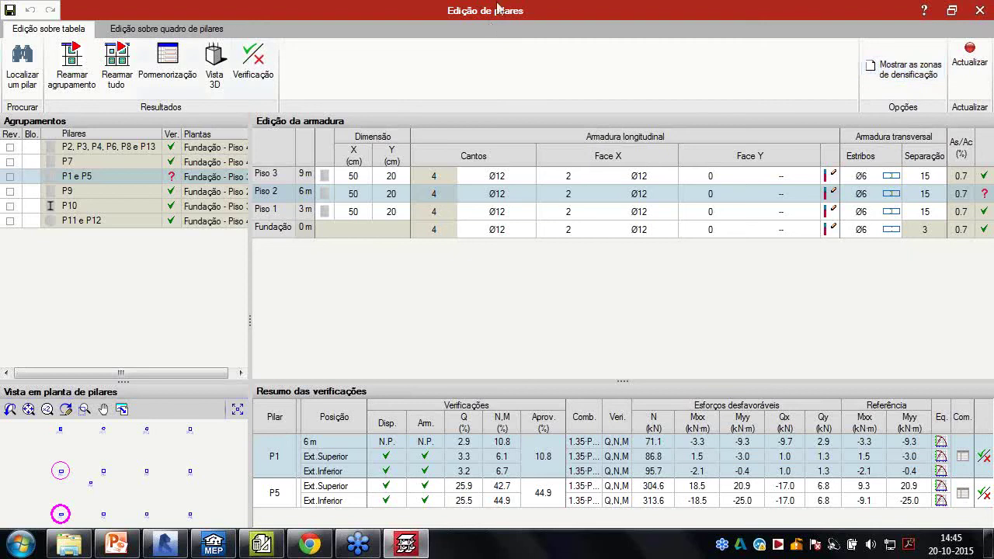
# Switch to editing on the column schedule and view the column search list without choosing a column
pyautogui.click(155, 31)
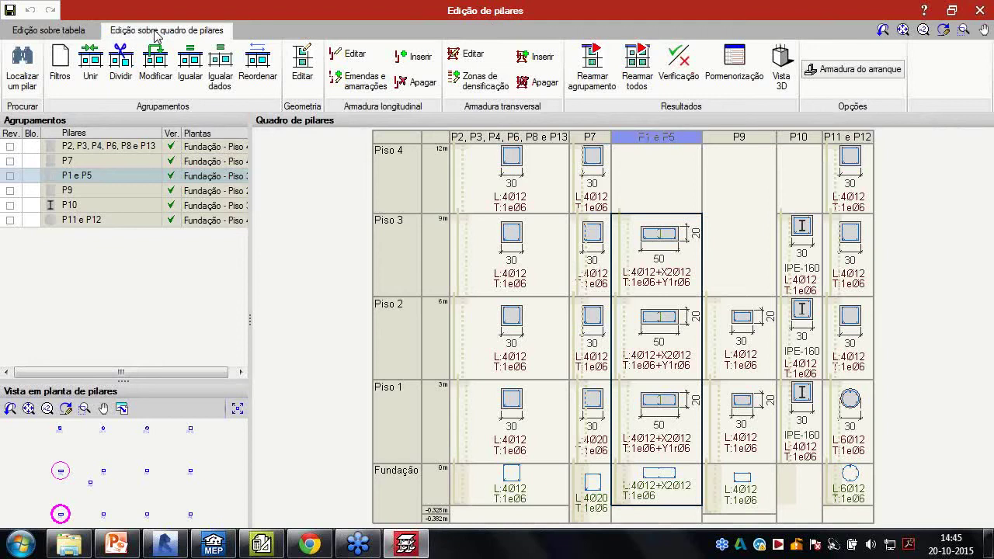
pyautogui.click(22, 69)
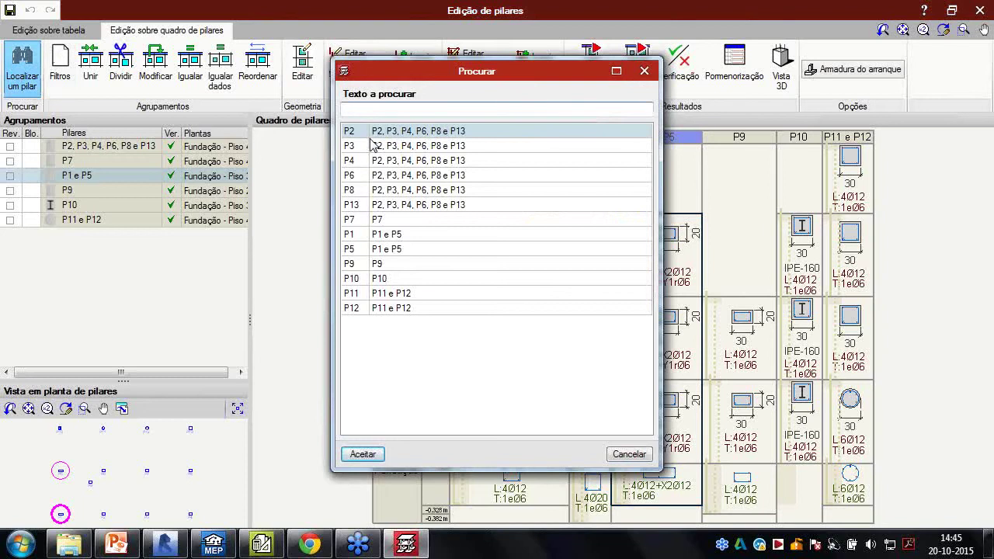
pyautogui.click(644, 72)
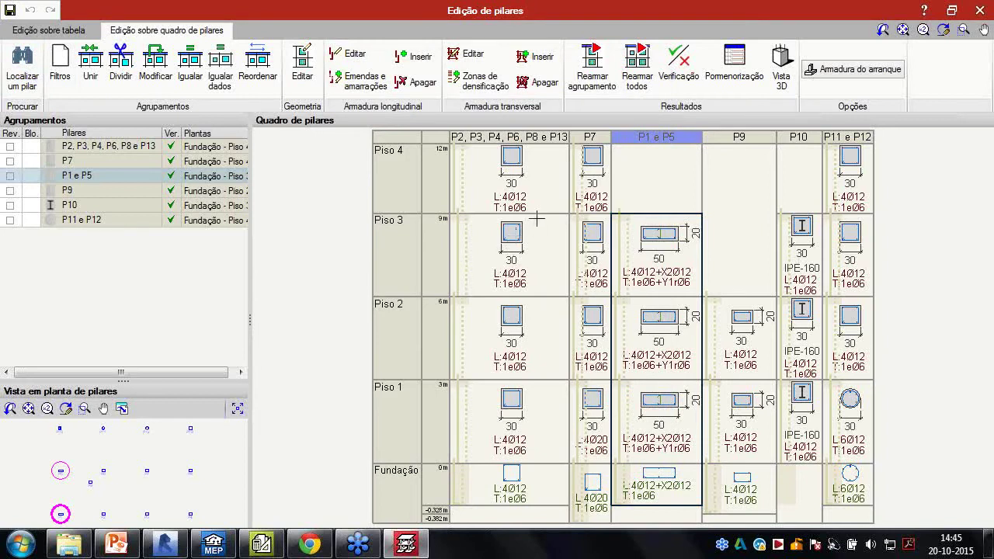
# Try the floor and grouping filter options of the column schedule and leave them without applying any filter
pyautogui.click(62, 74)
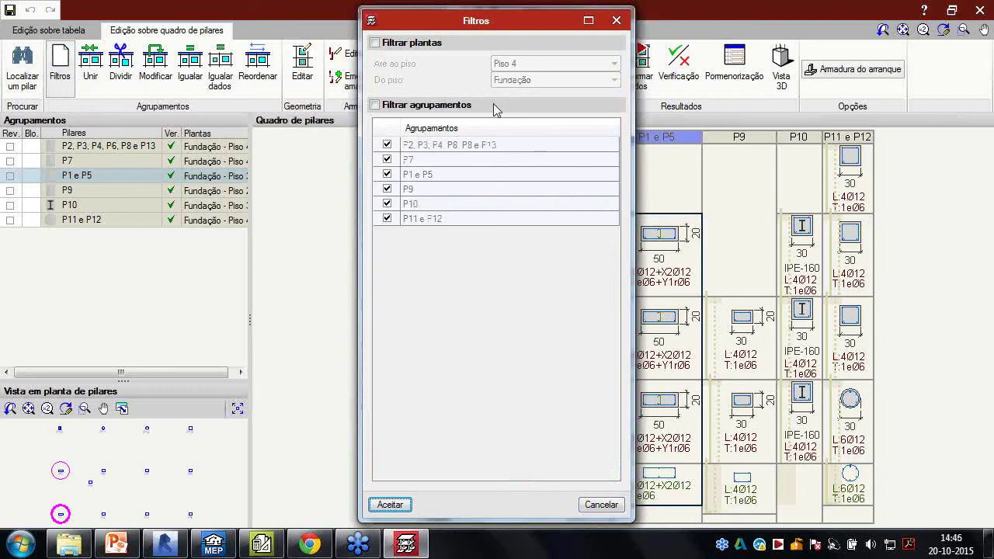
pyautogui.click(394, 42)
pyautogui.click(396, 43)
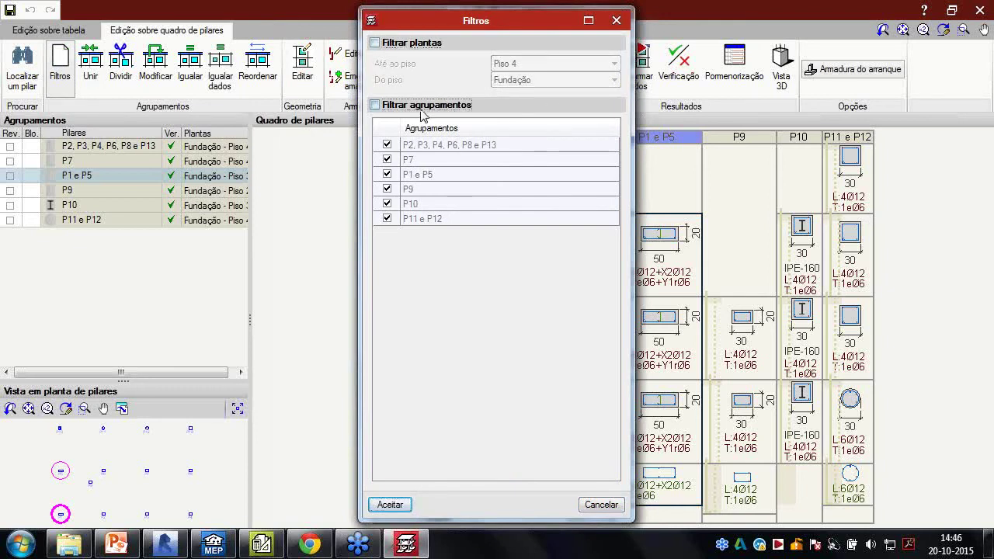
pyautogui.click(423, 106)
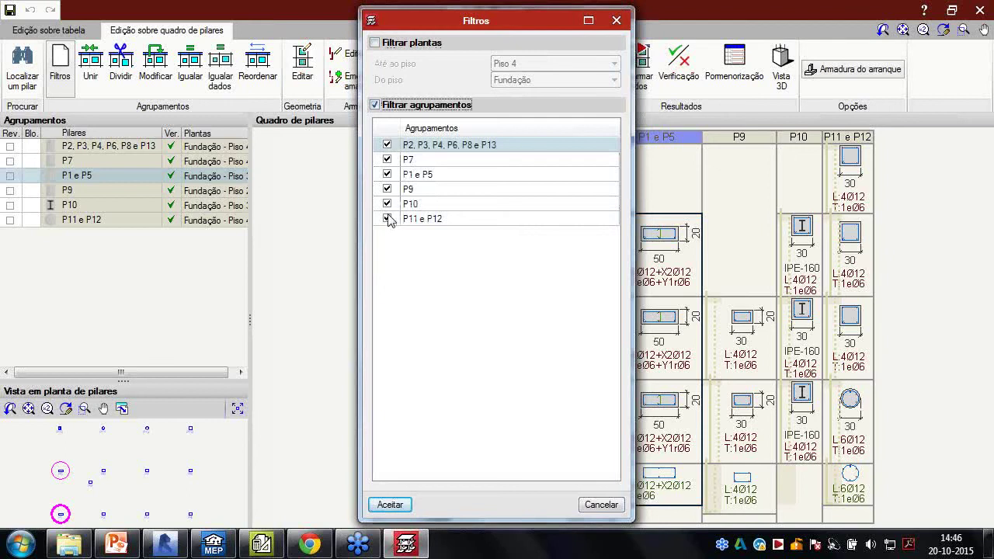
pyautogui.click(407, 107)
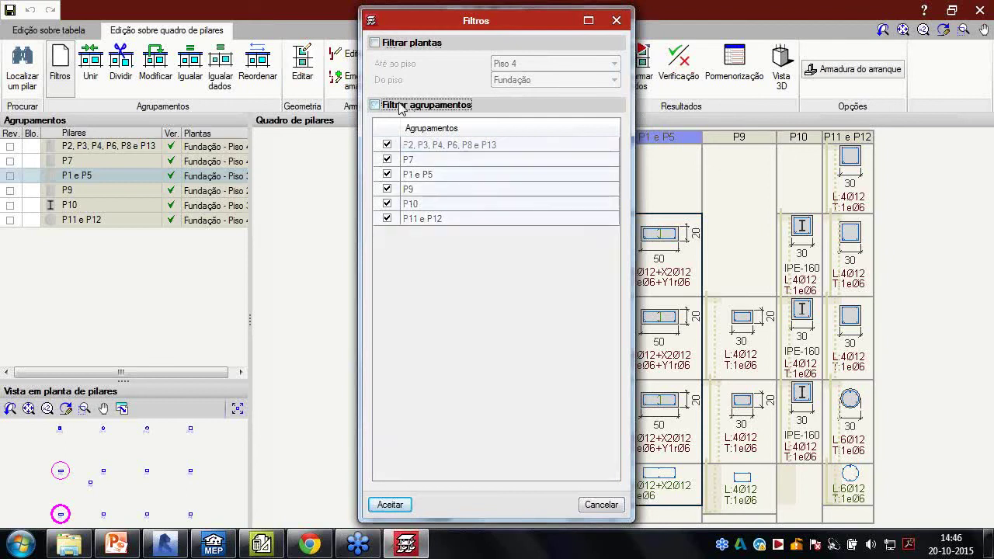
pyautogui.click(616, 22)
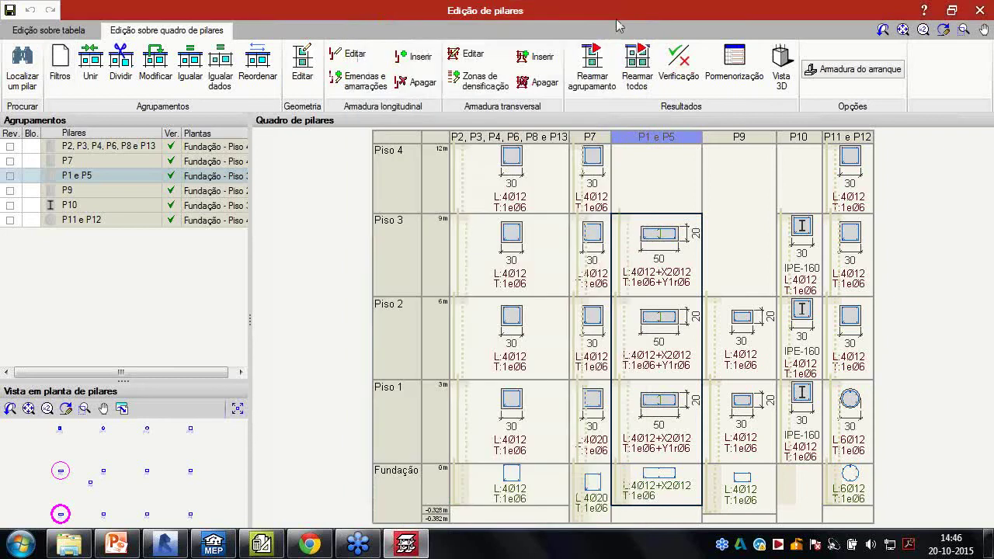
# Merge column P7 into the group of P2, P3, P4, P6, P8 and P13
pyautogui.click(92, 74)
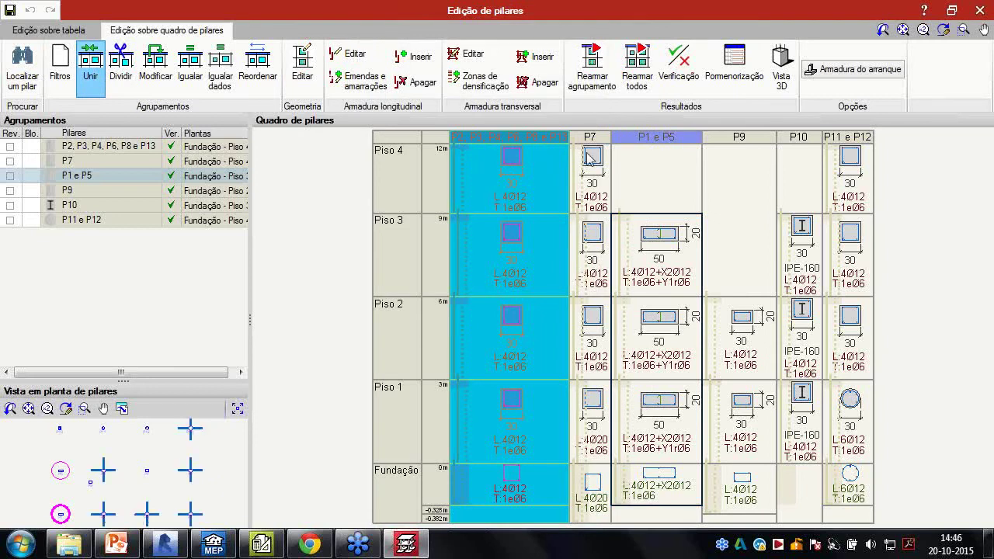
pyautogui.click(502, 160)
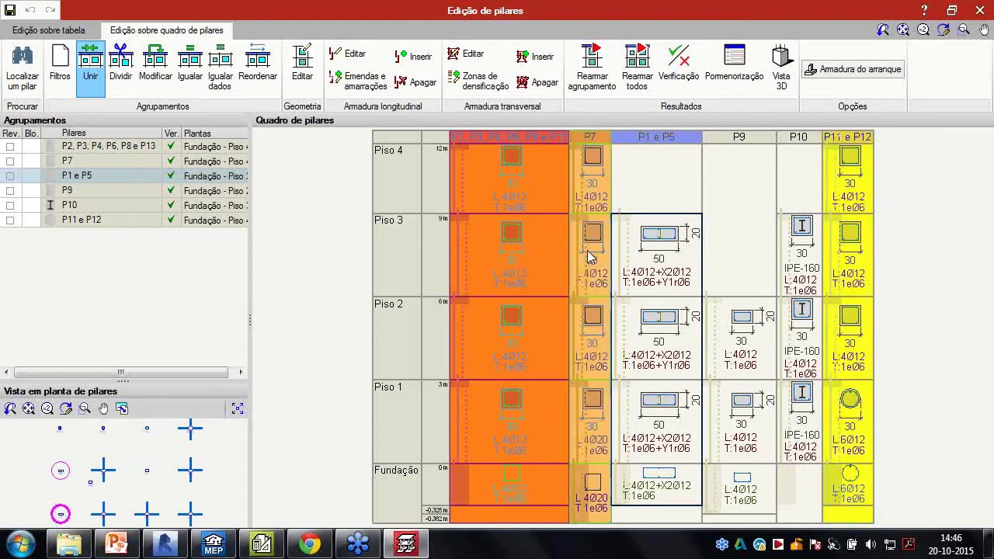
pyautogui.click(607, 276)
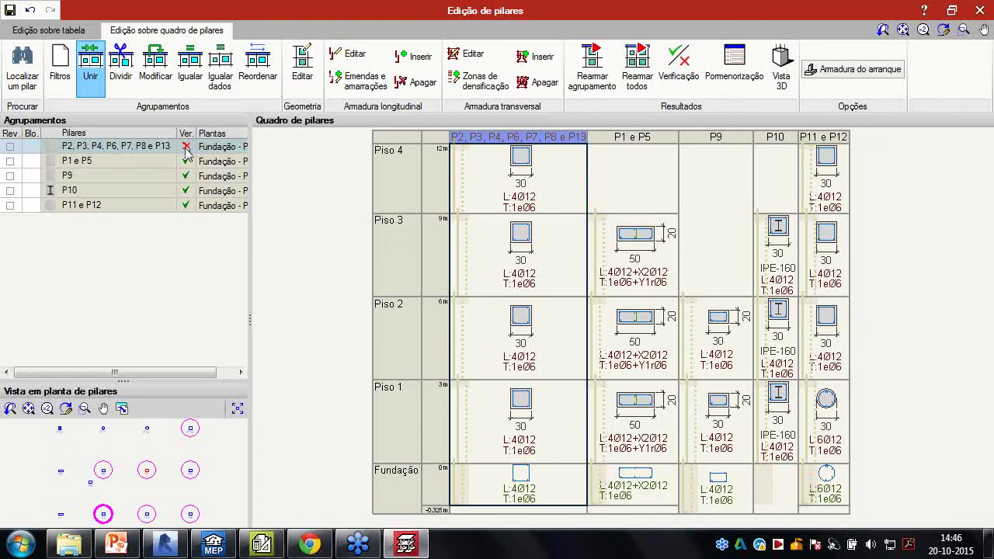
pyautogui.click(522, 138)
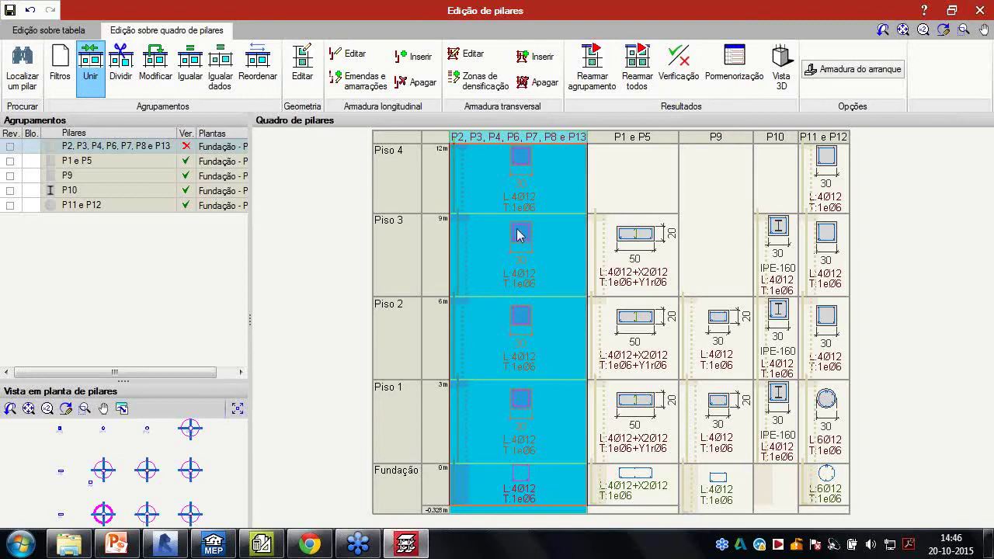
pyautogui.click(598, 175)
pyautogui.click(677, 70)
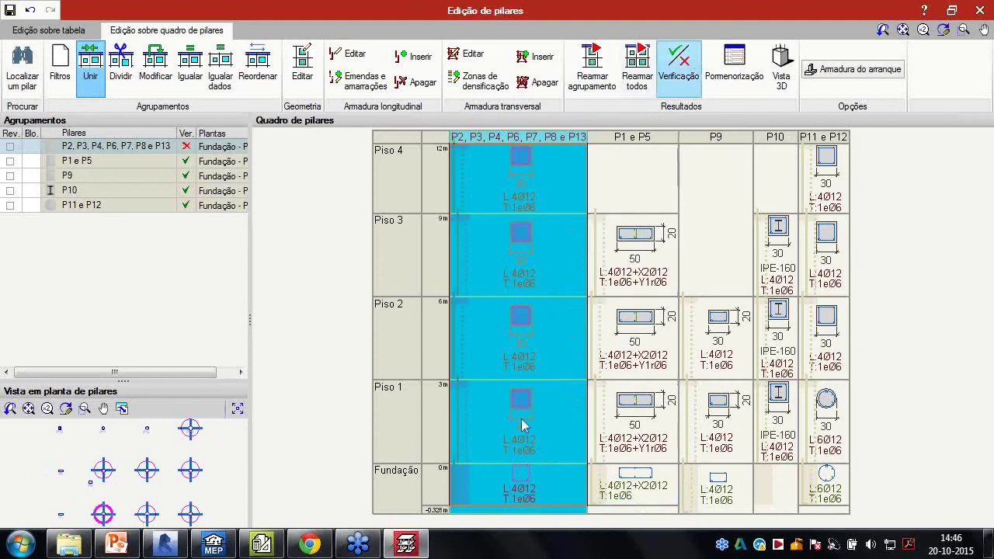
pyautogui.click(552, 260)
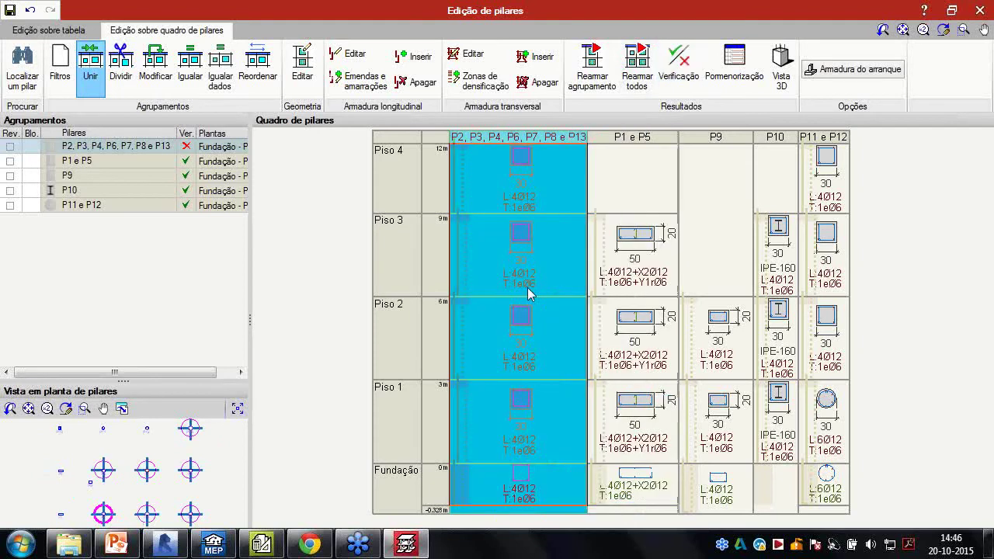
# Split column P7 out of the P2, P3, P4, P6, P7, P8 and P13 group into its own group
pyautogui.click(125, 68)
pyautogui.click(501, 236)
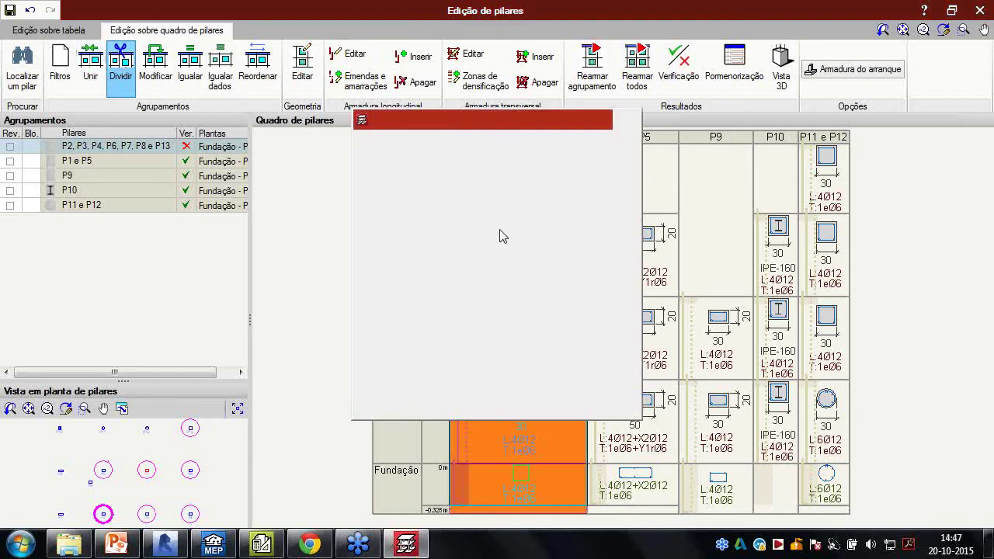
pyautogui.click(388, 237)
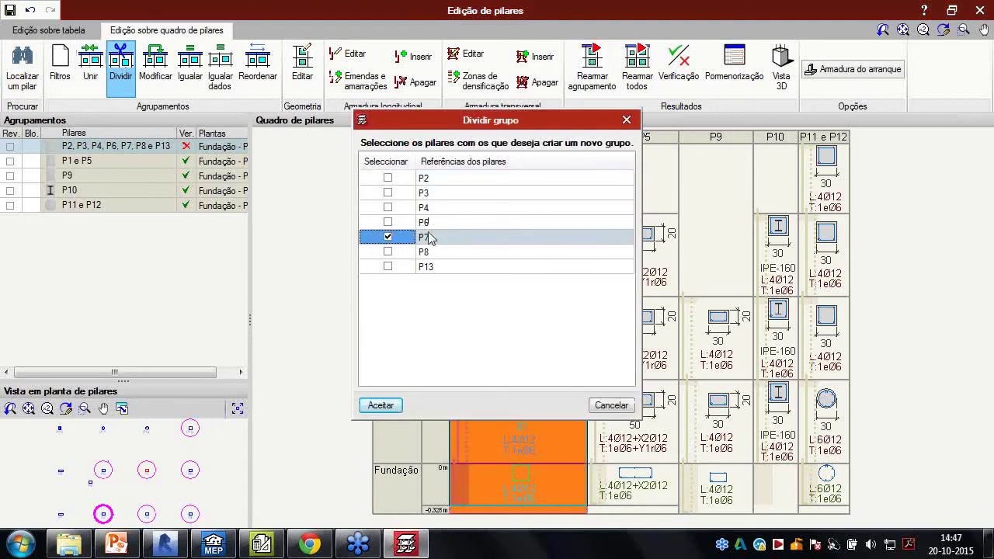
pyautogui.click(381, 404)
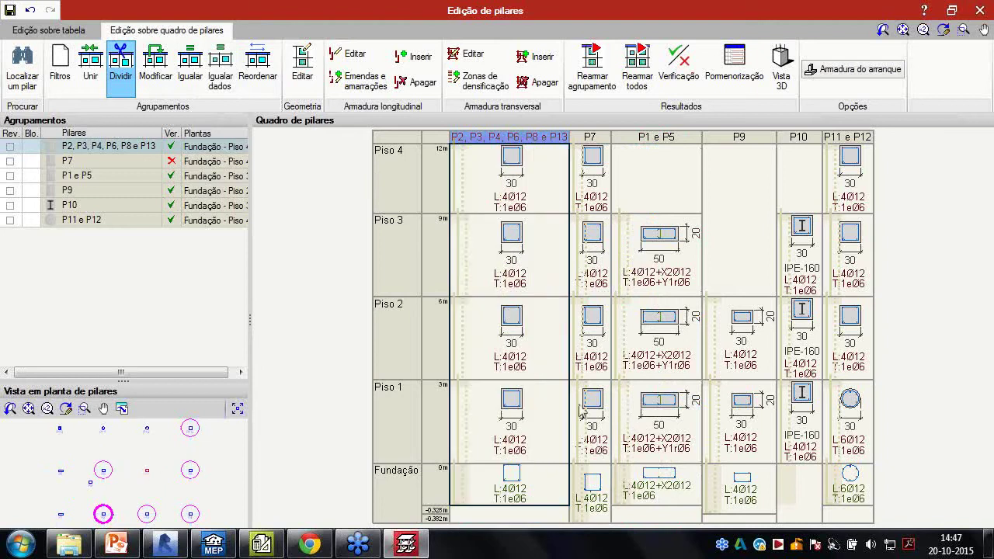
# View which columns of the P2, P3, P4, P6, P8 and P13 group can move to another group, without moving any
pyautogui.click(159, 68)
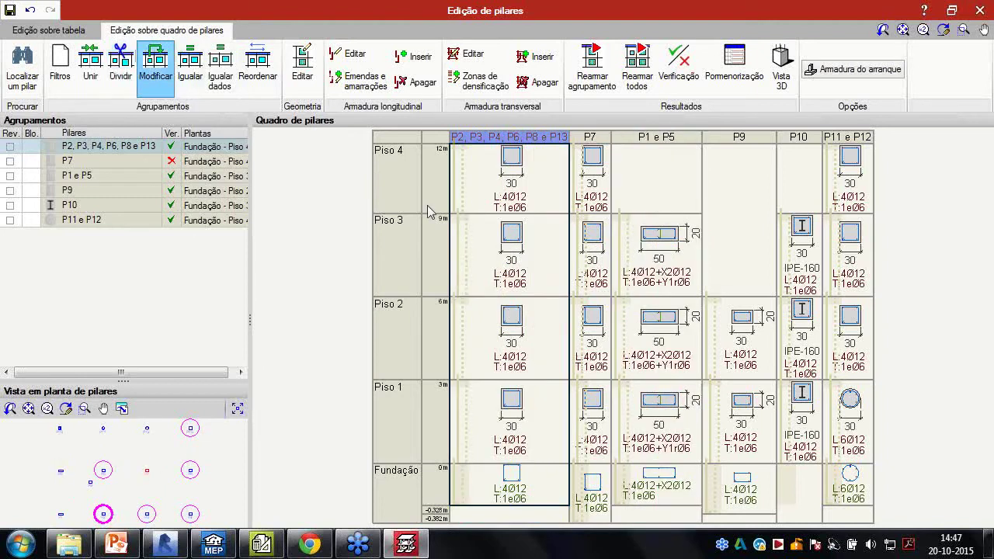
pyautogui.click(497, 247)
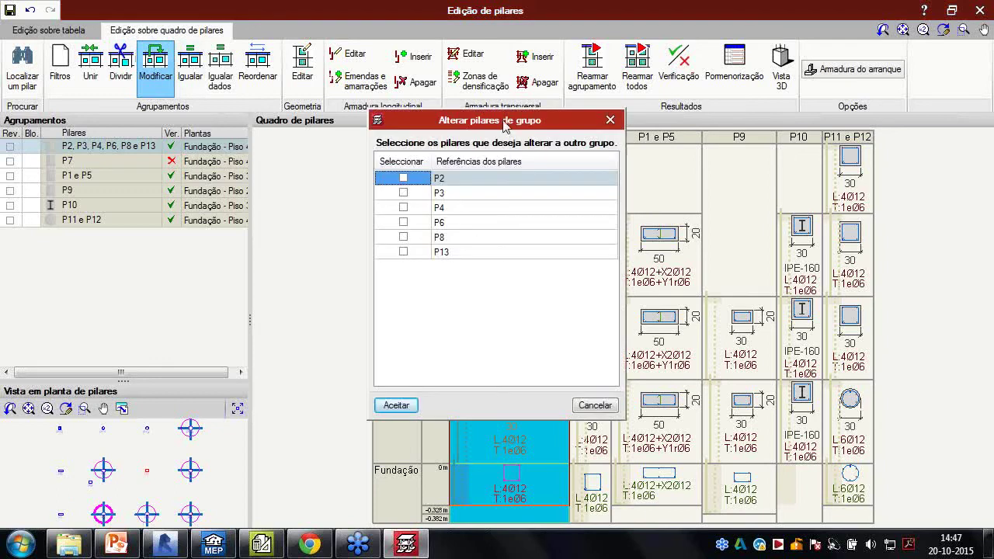
pyautogui.moveTo(505, 125); pyautogui.dragTo(359, 151)
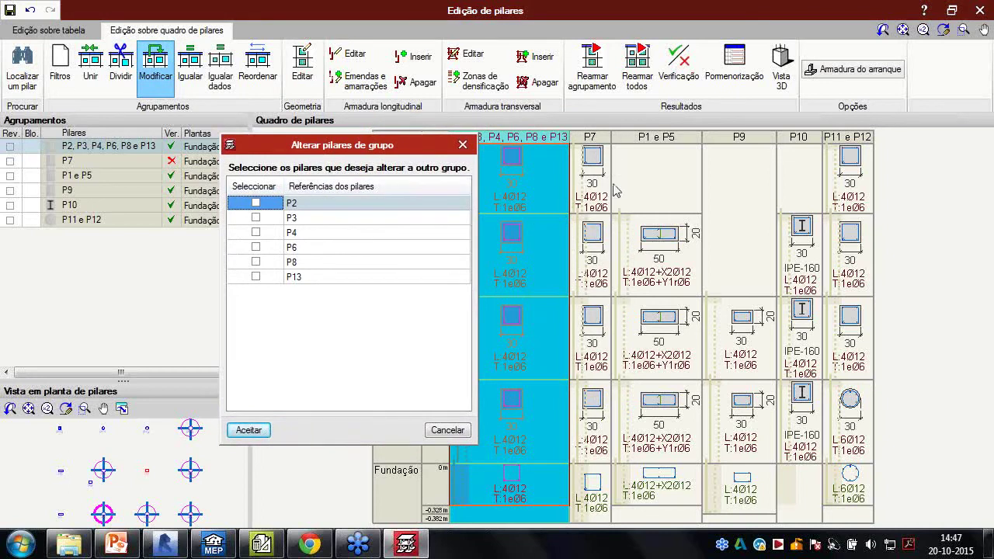
pyautogui.click(462, 144)
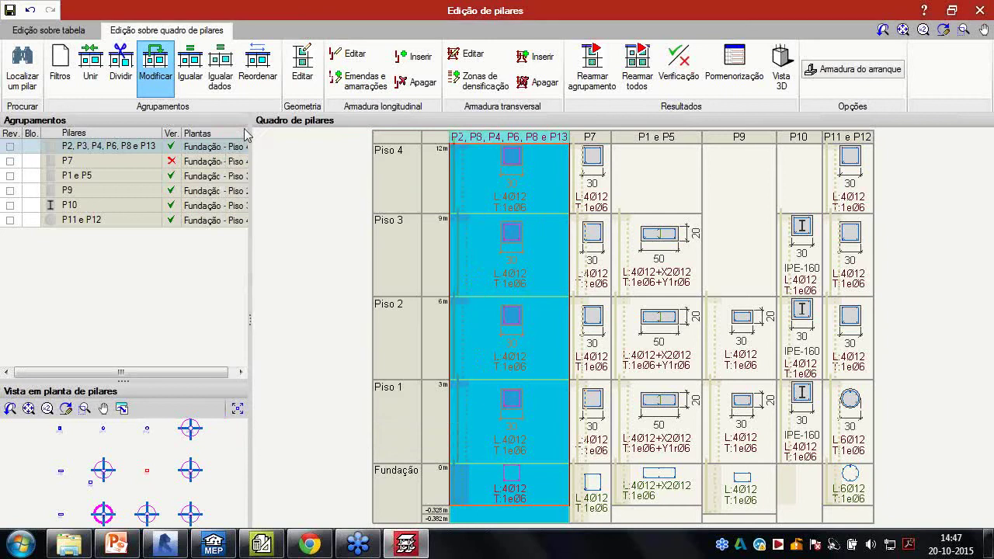
# Try matching the P2, P3, P4, P6, P8 and P13 group with P7, and view the data-matching options without applying them
pyautogui.click(191, 76)
pyautogui.click(523, 264)
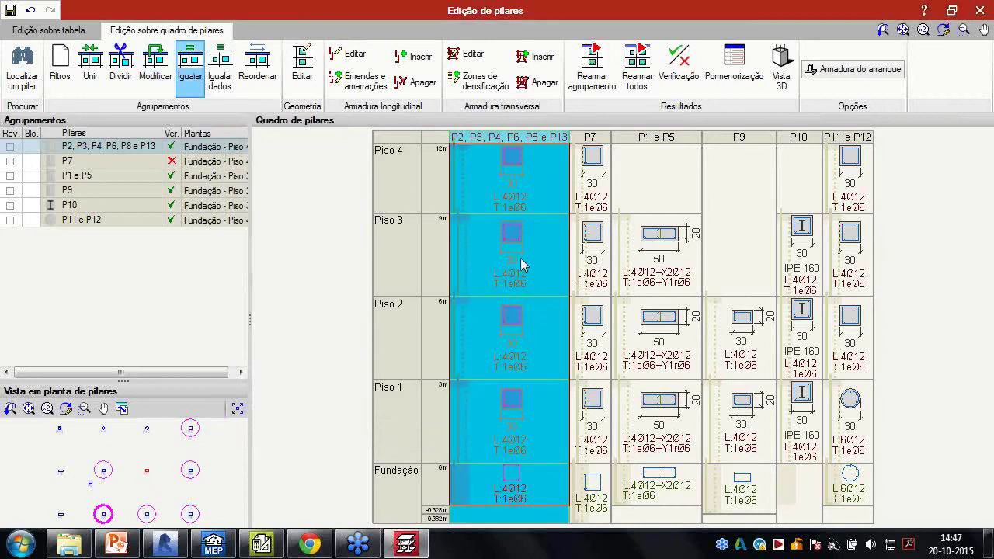
pyautogui.click(594, 267)
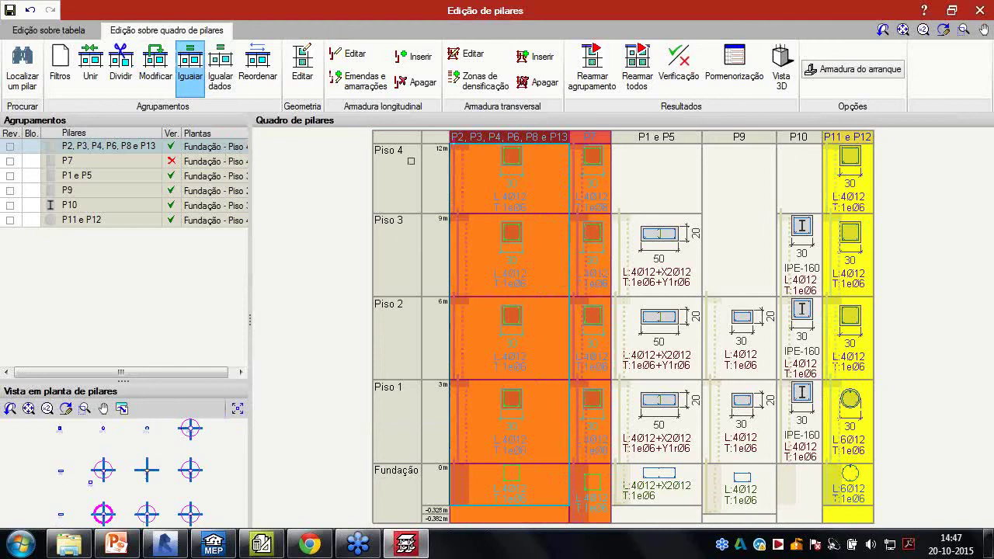
pyautogui.click(220, 70)
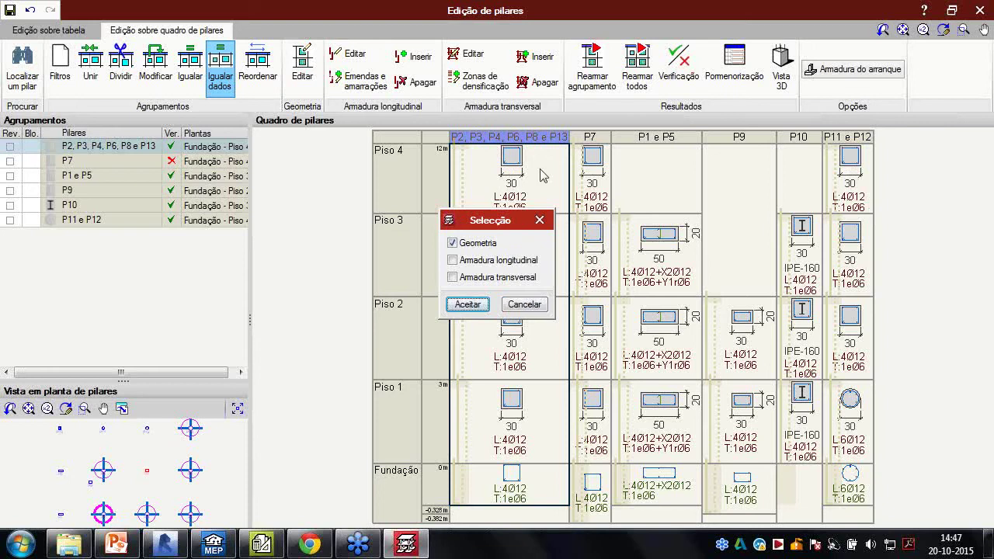
pyautogui.click(540, 220)
# Reorder the schedule by moving the P2, P3, P4, P6, P8 and P13 group after P7, and restore the original order
pyautogui.click(259, 62)
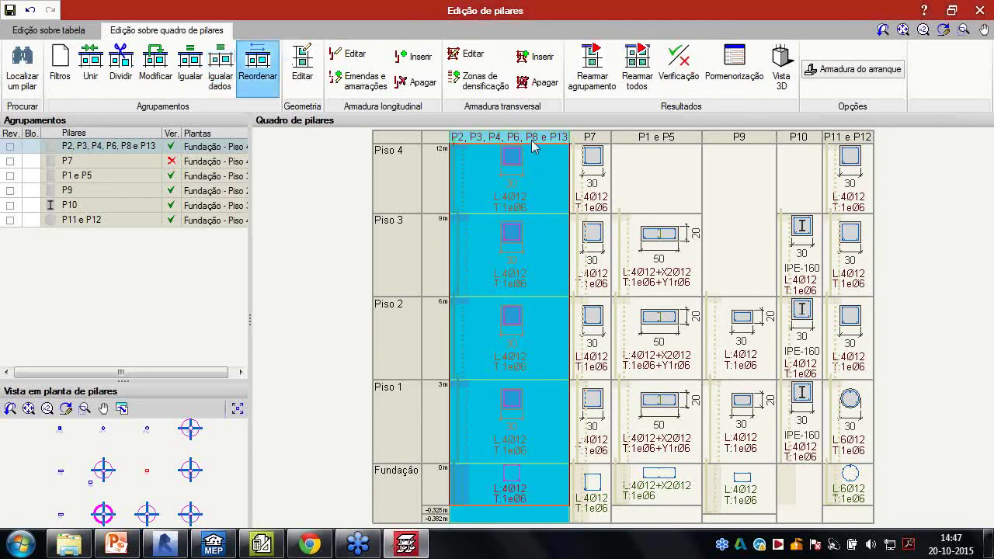
pyautogui.click(527, 147)
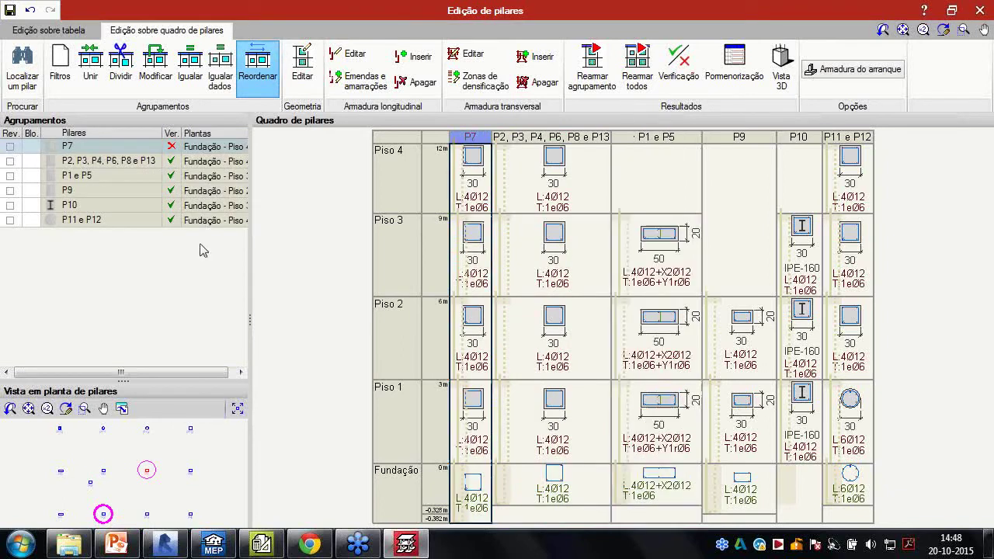
pyautogui.click(464, 221)
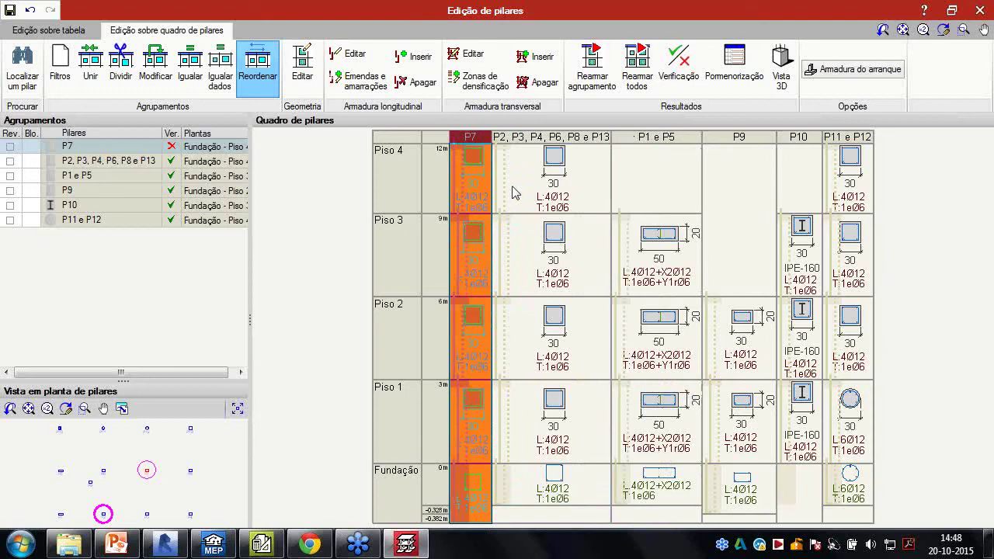
pyautogui.click(602, 212)
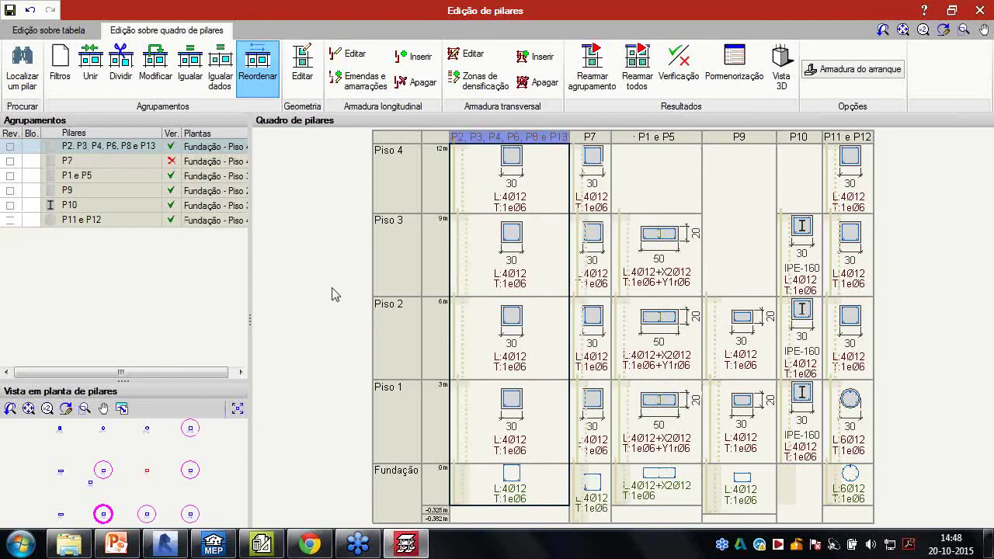
# View the section geometry options for Piso 3 of the P2, P3, P4, P6, P8 and P13 group without changing them
pyautogui.click(303, 72)
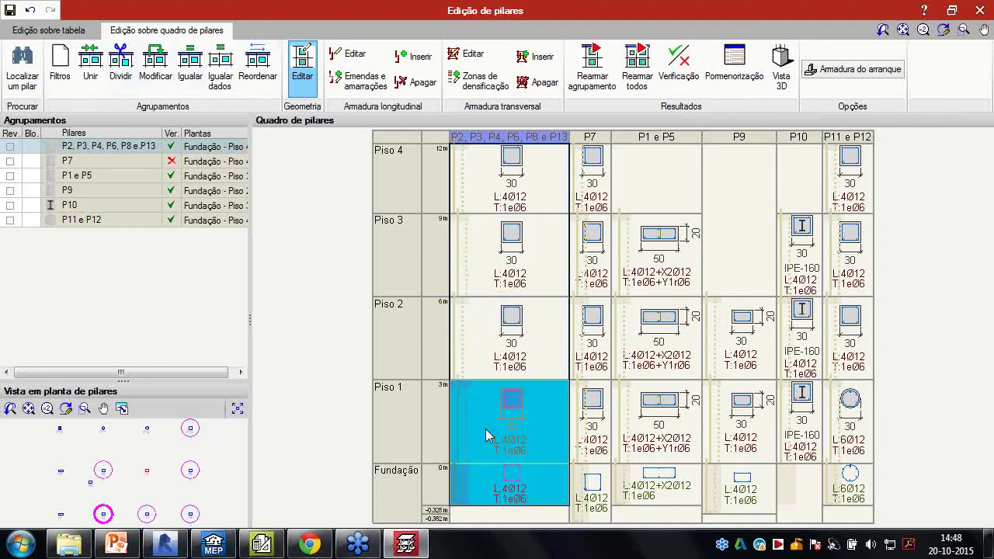
pyautogui.click(519, 273)
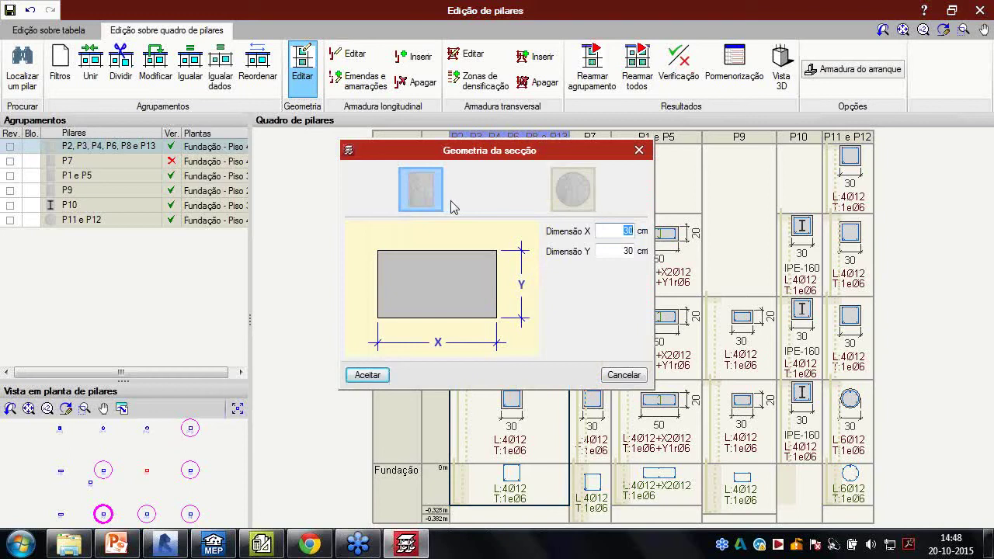
pyautogui.click(638, 150)
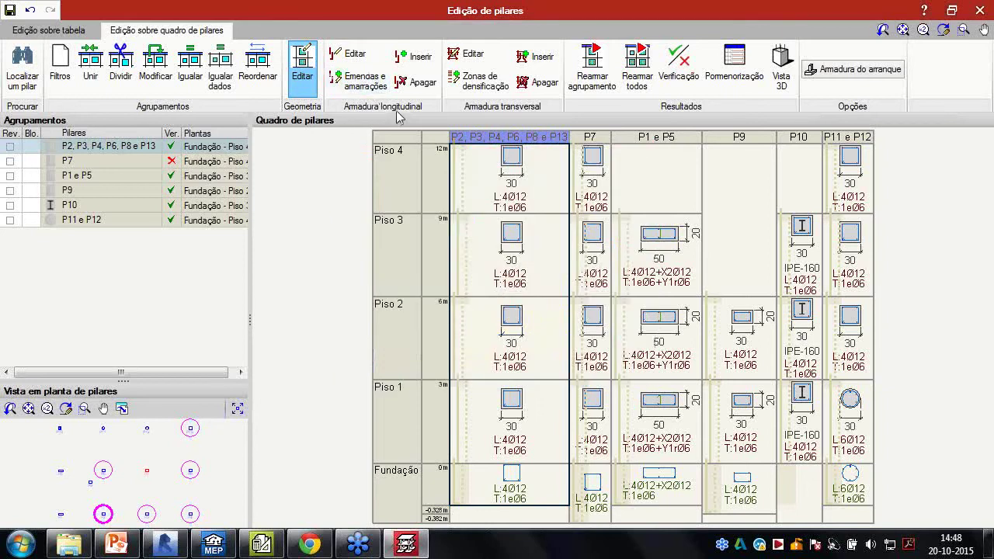
# View the settings for editing and inserting longitudinal reinforcement at Piso 1 of the P2, P3, P4, P6, P8 and P13 group, without applying them
pyautogui.click(356, 56)
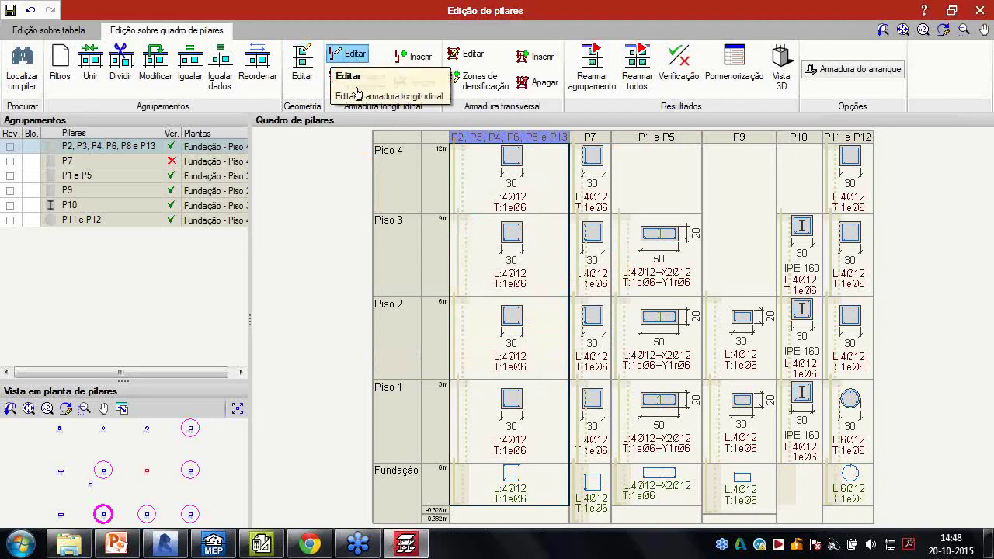
pyautogui.click(511, 420)
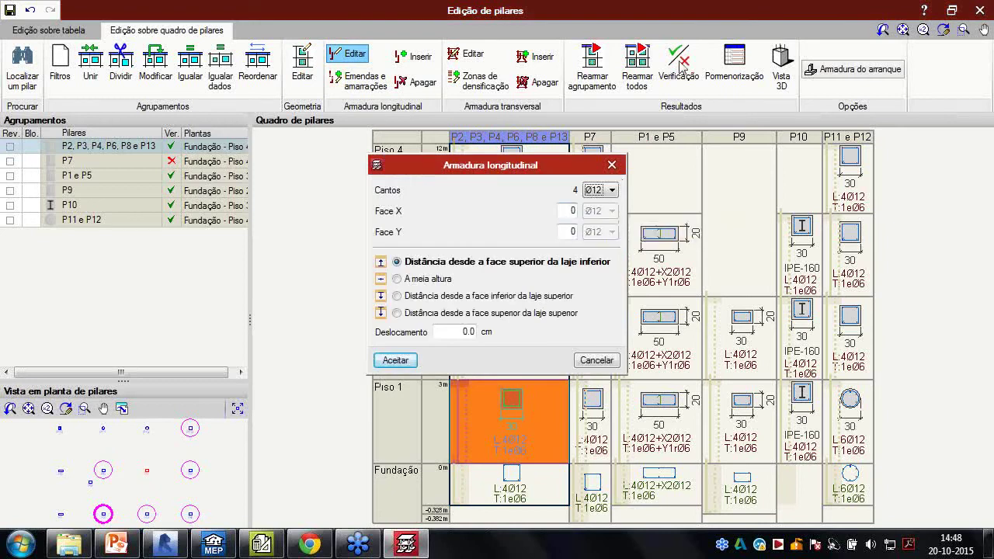
pyautogui.click(597, 359)
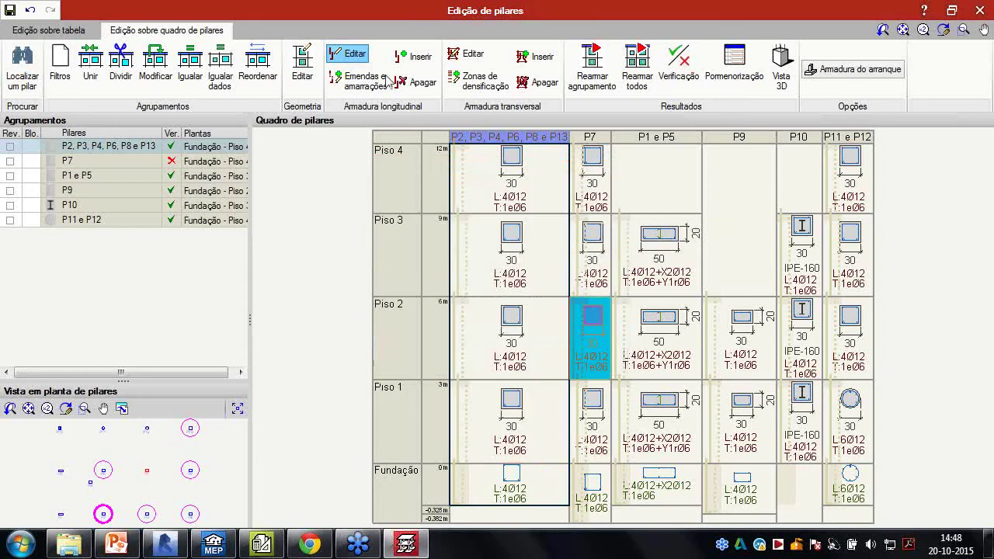
pyautogui.click(420, 56)
pyautogui.click(501, 424)
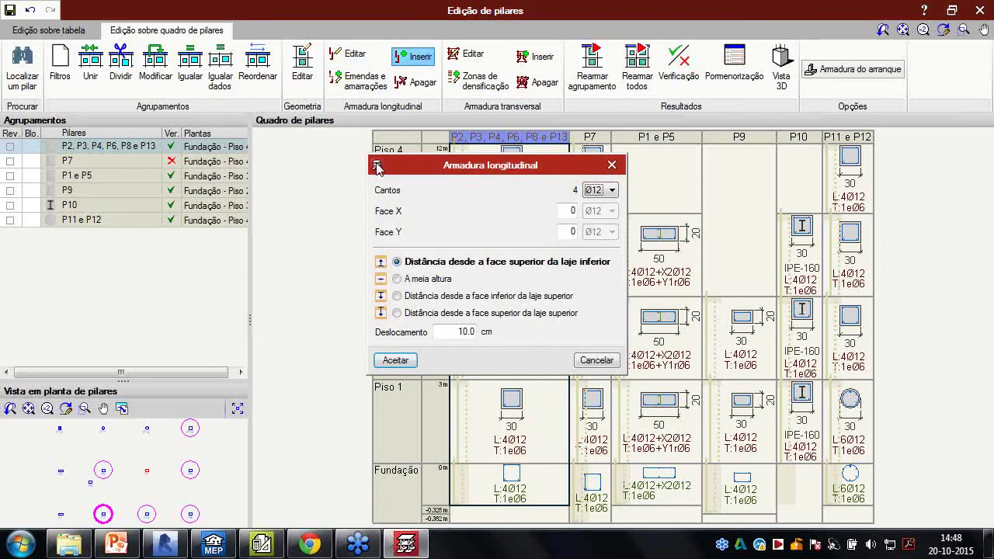
pyautogui.click(582, 362)
# Try dividing the first group's Piso 2 longitudinal bars with a splice offset 100 cm from the upper slab's underside, and discard it
pyautogui.click(363, 85)
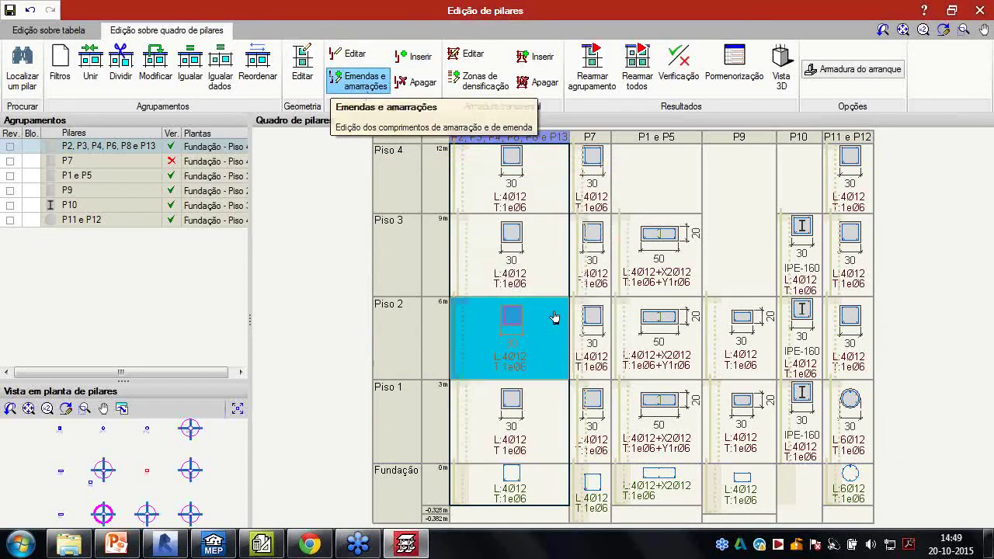
pyautogui.click(495, 318)
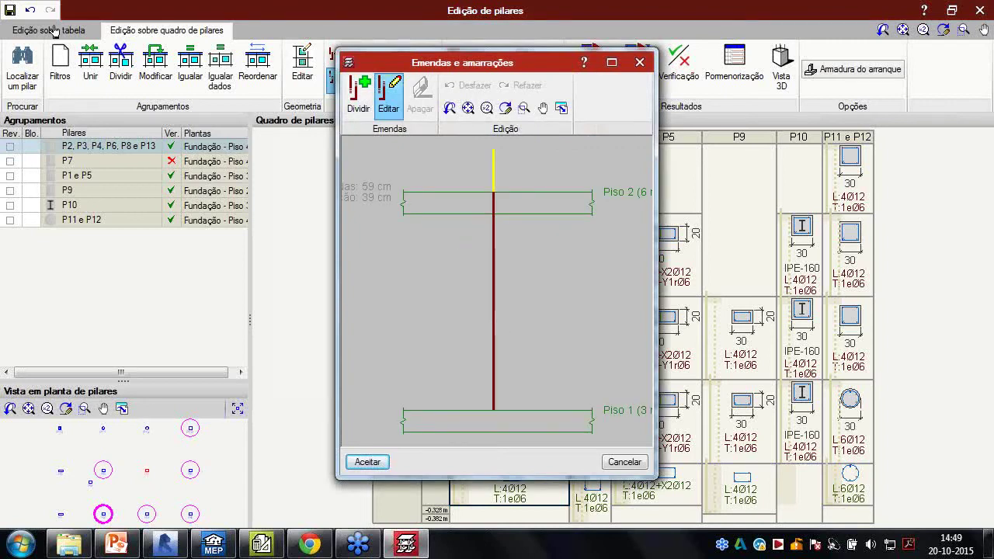
pyautogui.click(358, 94)
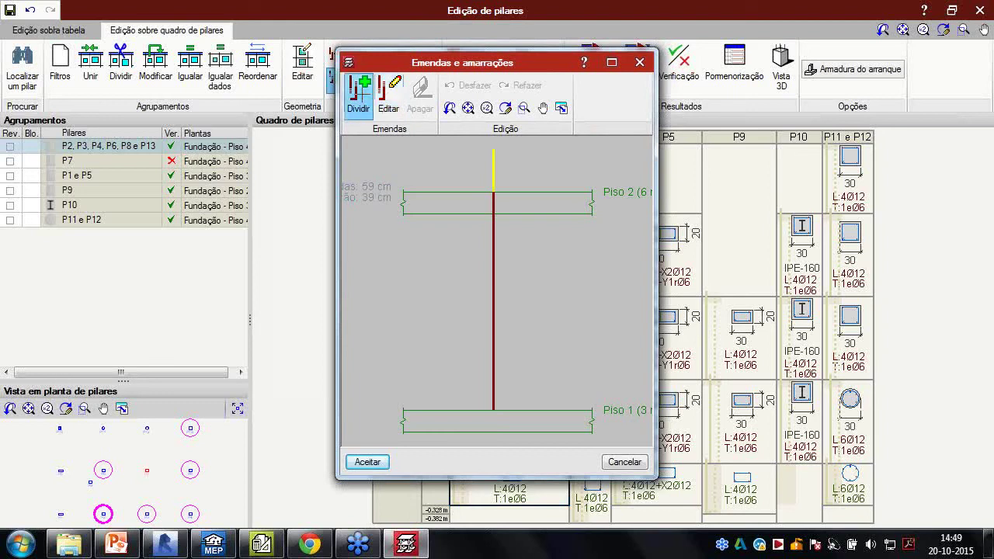
pyautogui.click(497, 291)
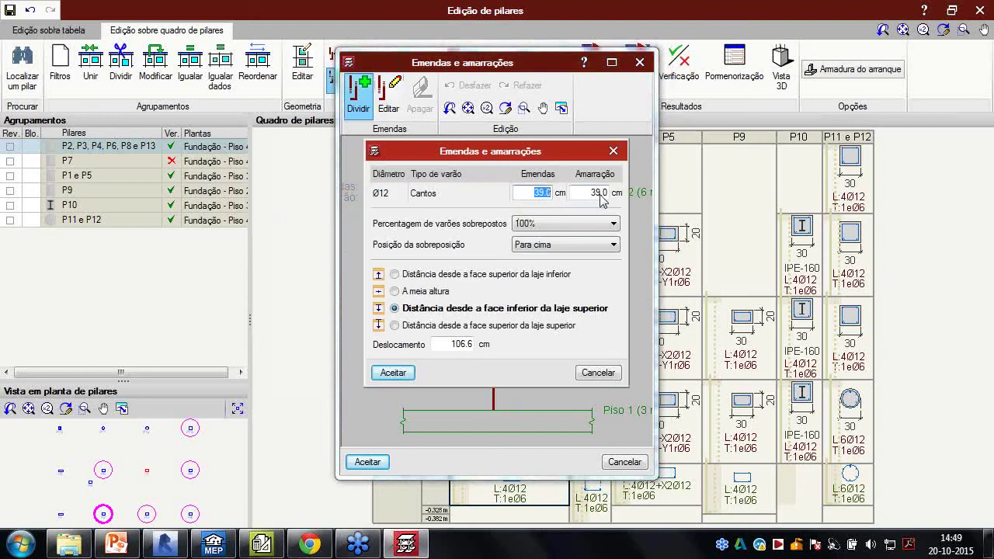
pyautogui.moveTo(439, 343); pyautogui.dragTo(487, 346)
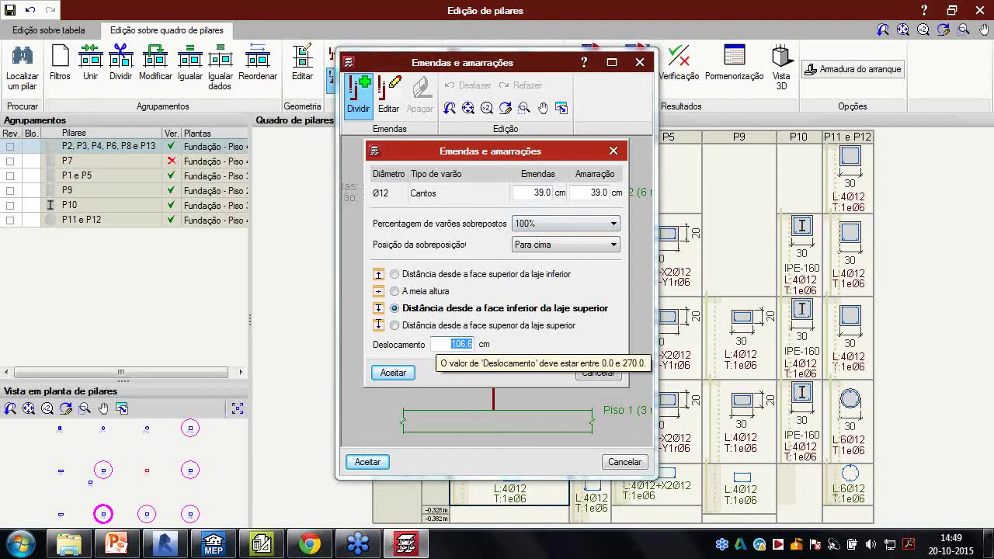
pyautogui.write('100')
pyautogui.click(390, 368)
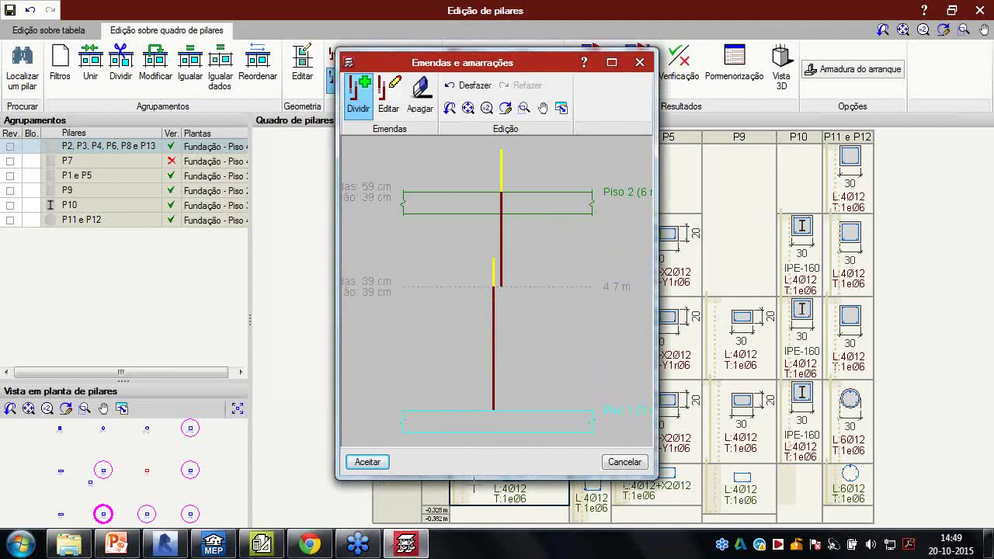
pyautogui.click(624, 462)
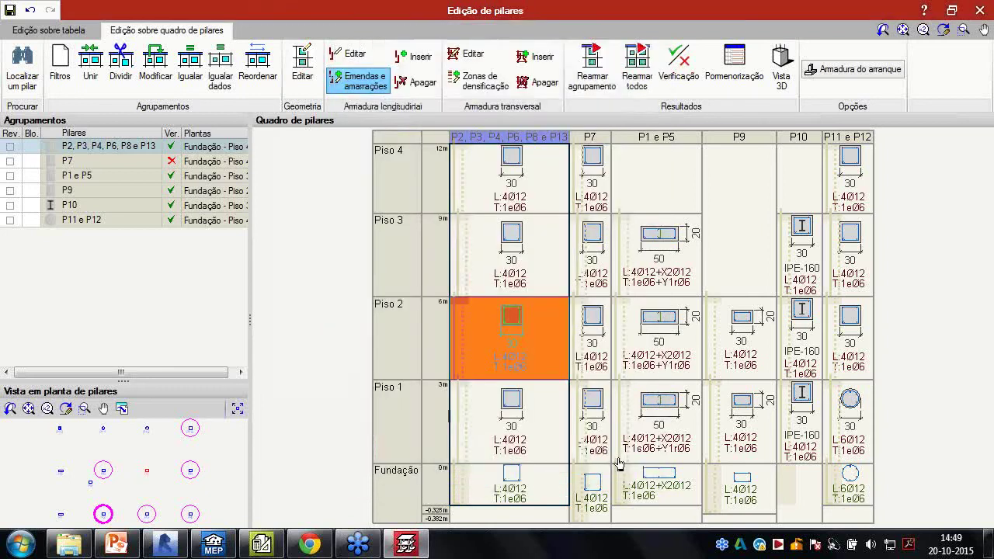
# View the transverse reinforcement arrangement at Piso 3 of the P2, P3, P4, P6, P8 and P13 group without editing it
pyautogui.click(425, 84)
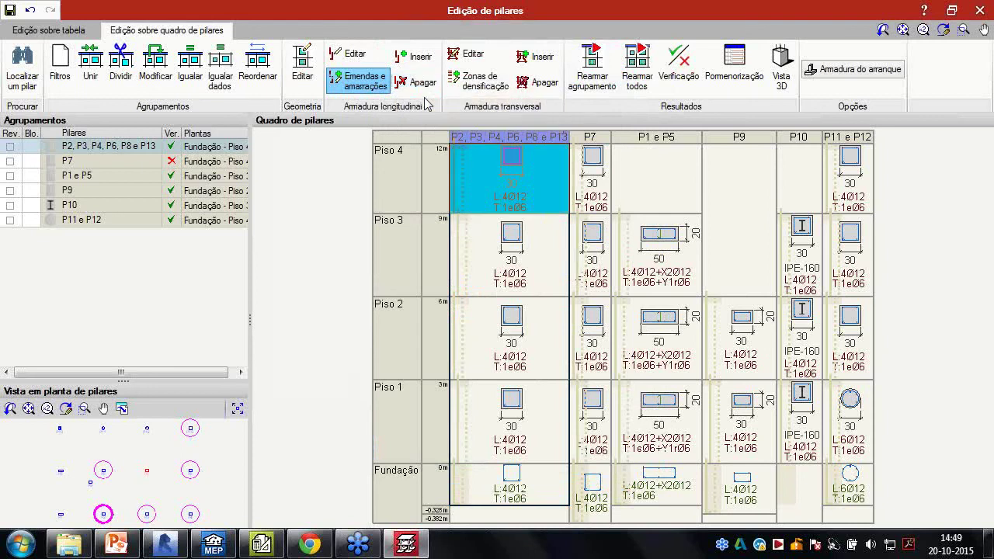
pyautogui.click(472, 54)
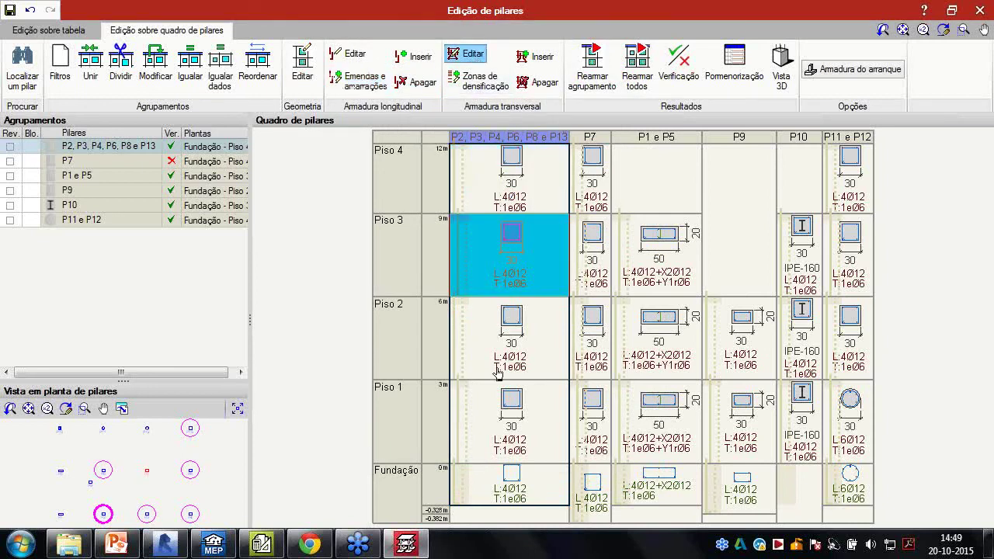
pyautogui.click(517, 283)
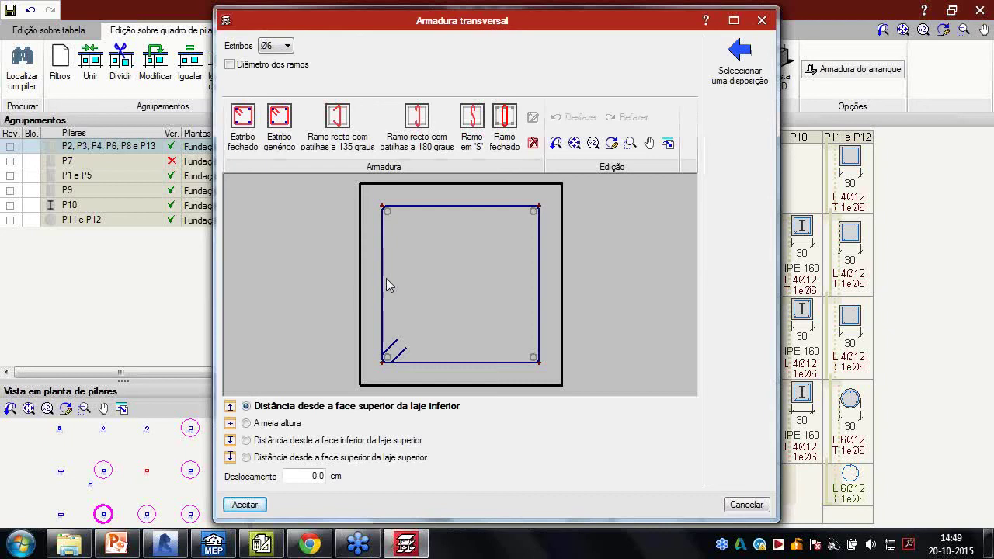
pyautogui.click(761, 22)
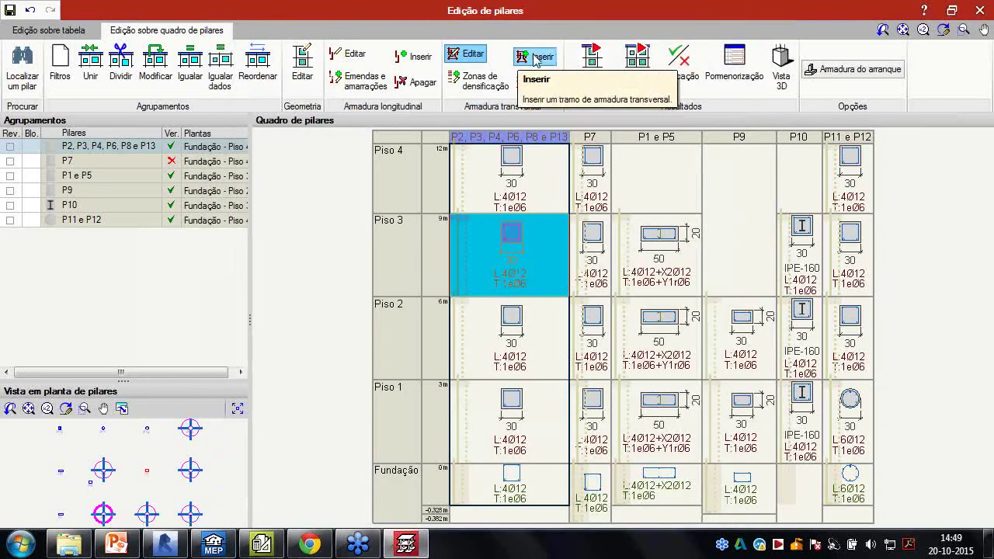
# Try splitting the first group's Piso 3 stirrups 50 cm below the upper slab's underside with 10 cm lower spacing, and undo it
pyautogui.click(485, 84)
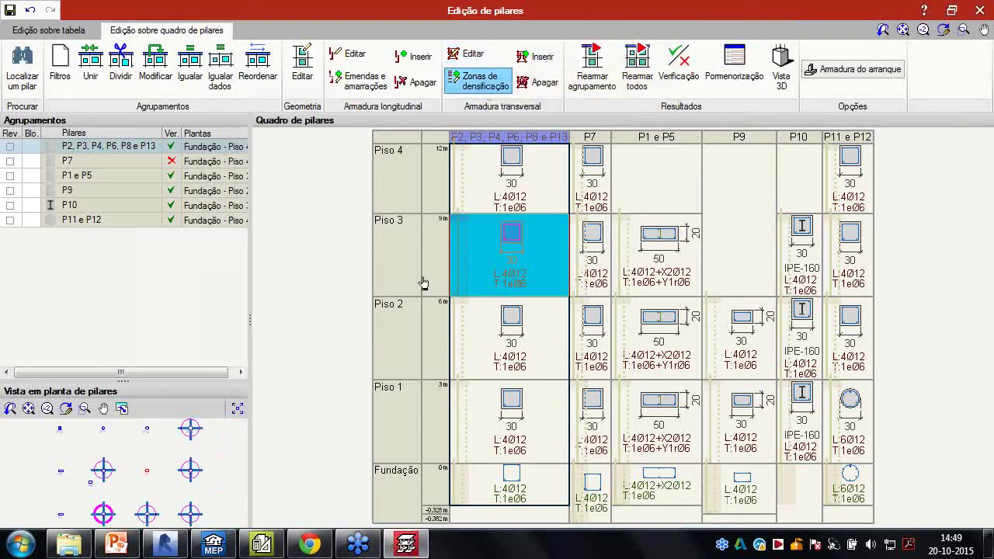
pyautogui.click(498, 258)
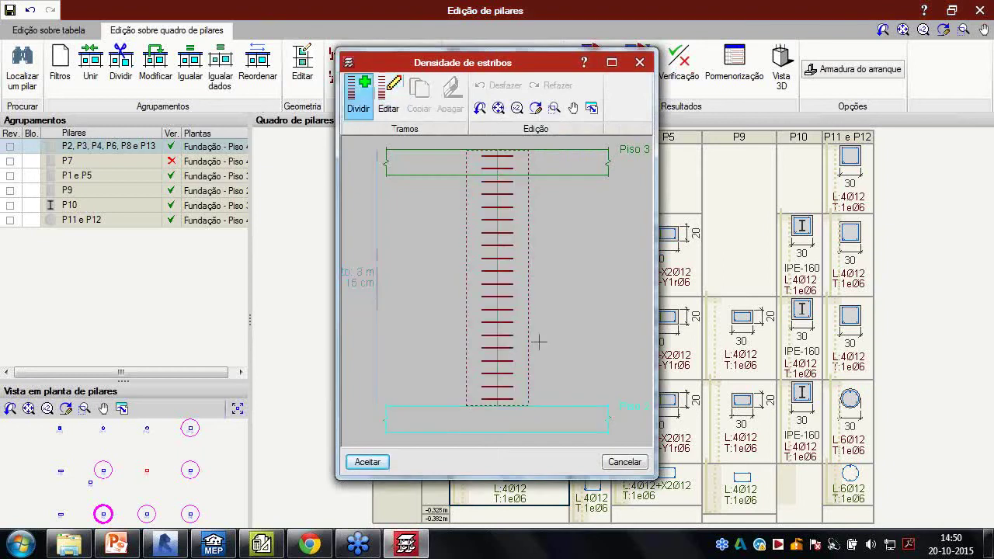
pyautogui.click(500, 221)
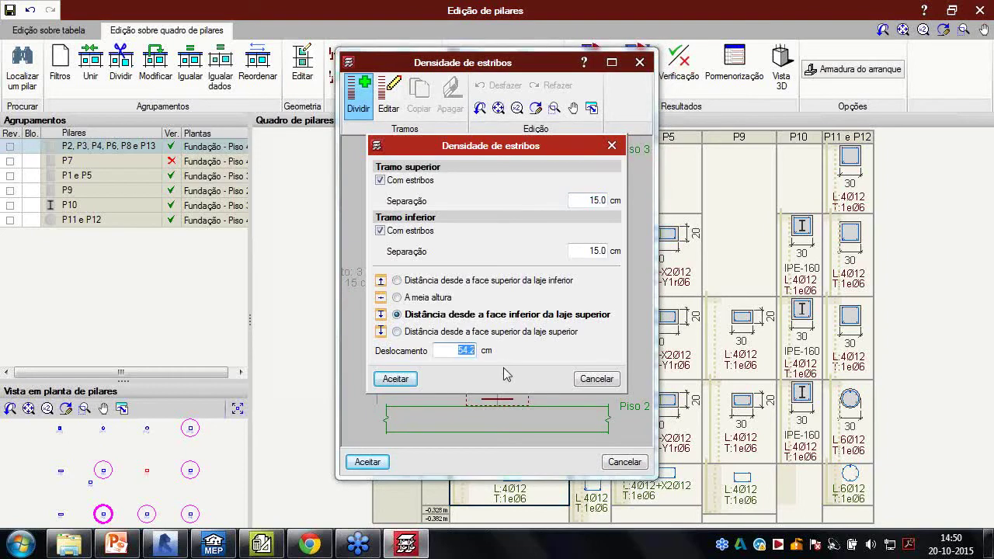
pyautogui.write('50')
pyautogui.doubleClick(572, 255)
pyautogui.write('10')
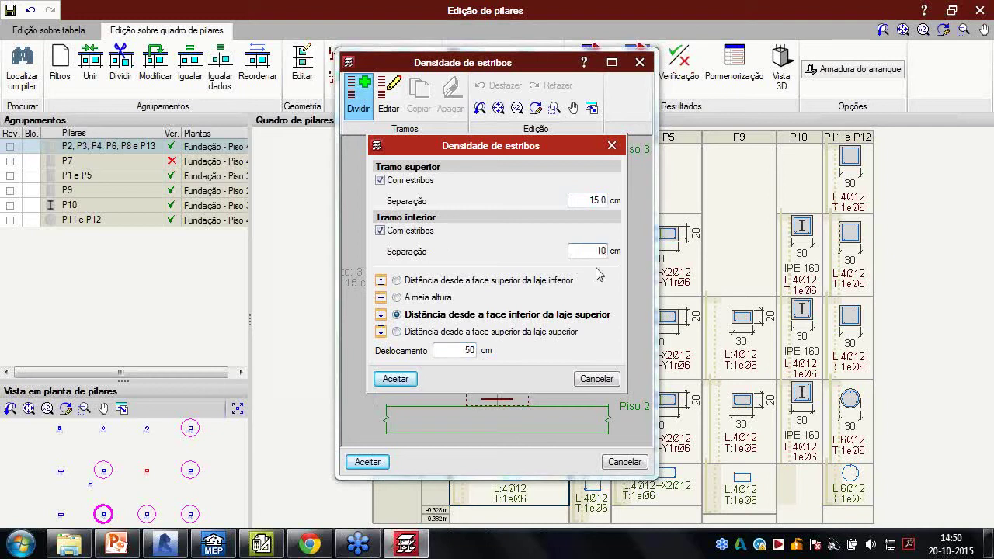
pyautogui.click(406, 378)
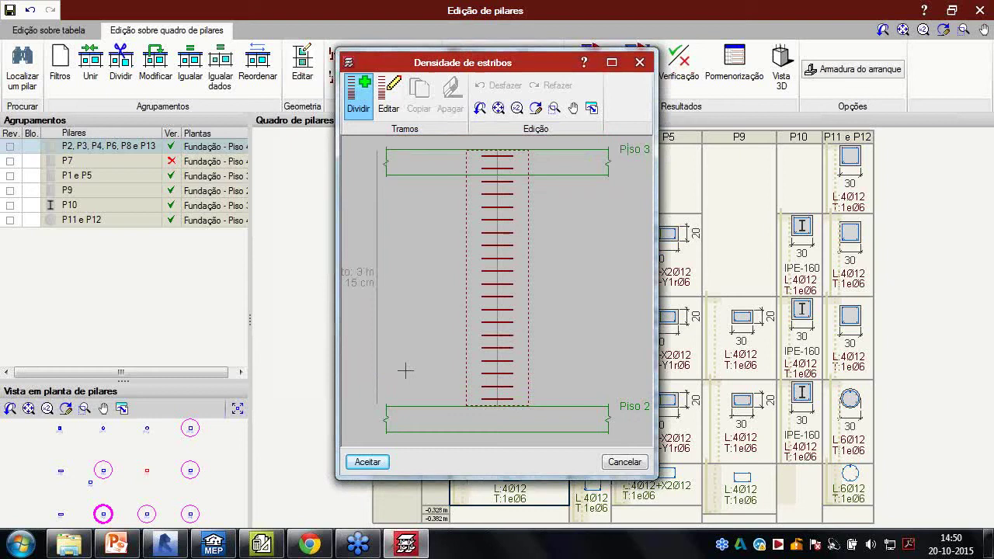
pyautogui.click(503, 373)
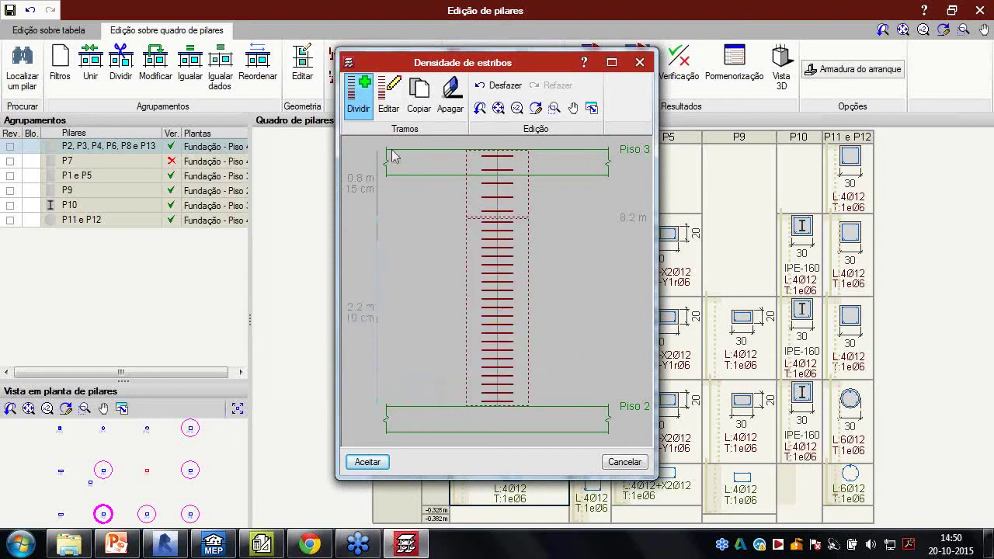
pyautogui.click(494, 84)
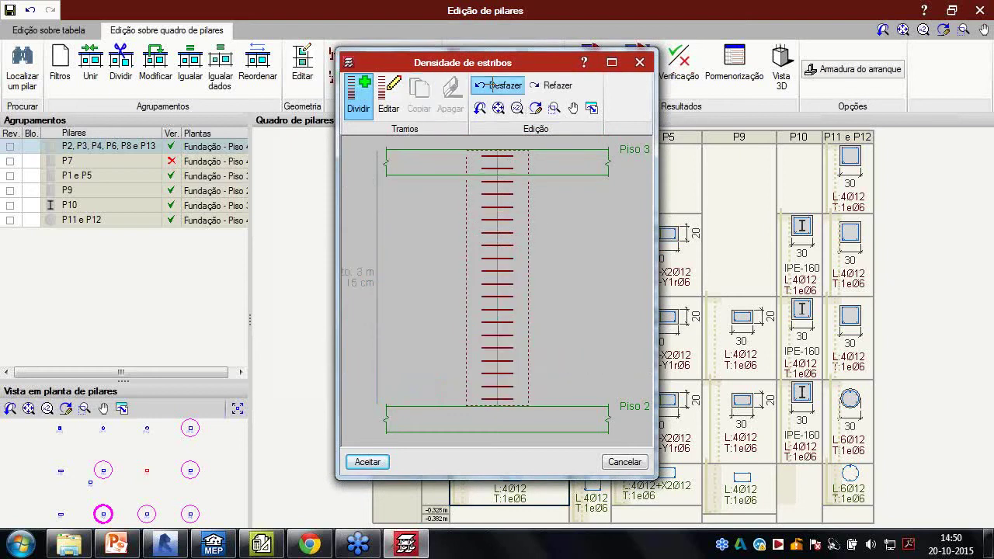
# Split the Piso 3 stirrups 50 cm below the upper slab's underside, with 10 cm spacing in the upper segment
pyautogui.click(448, 217)
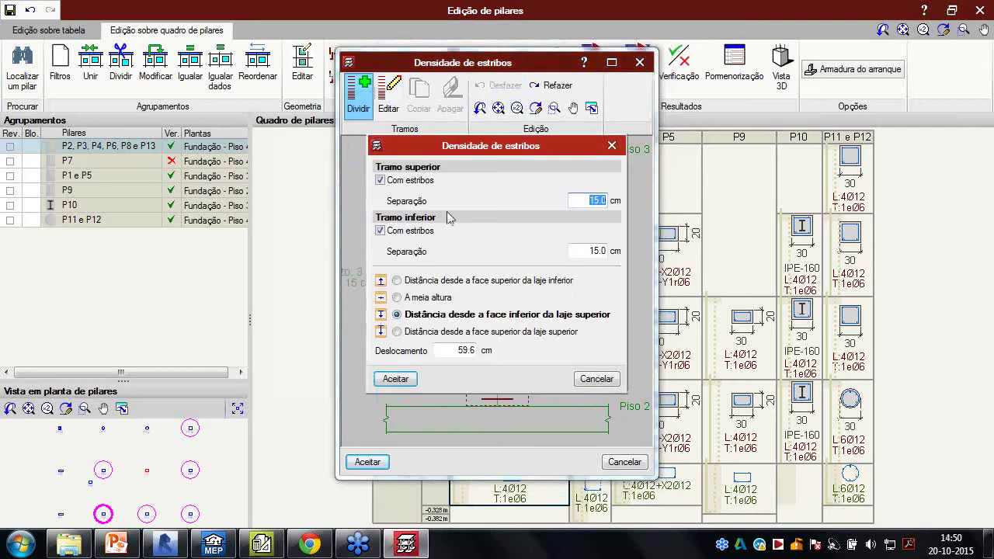
pyautogui.doubleClick(466, 350)
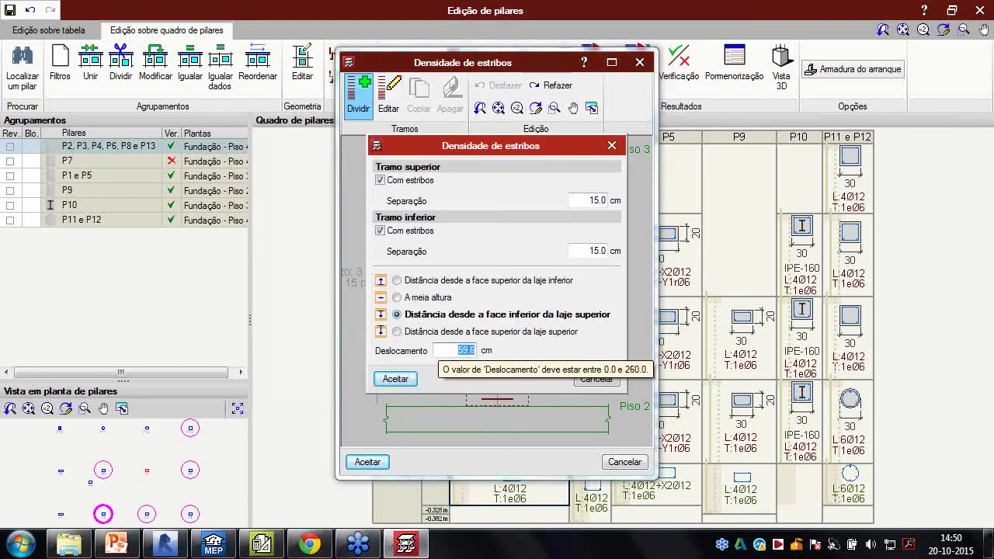
pyautogui.write('50')
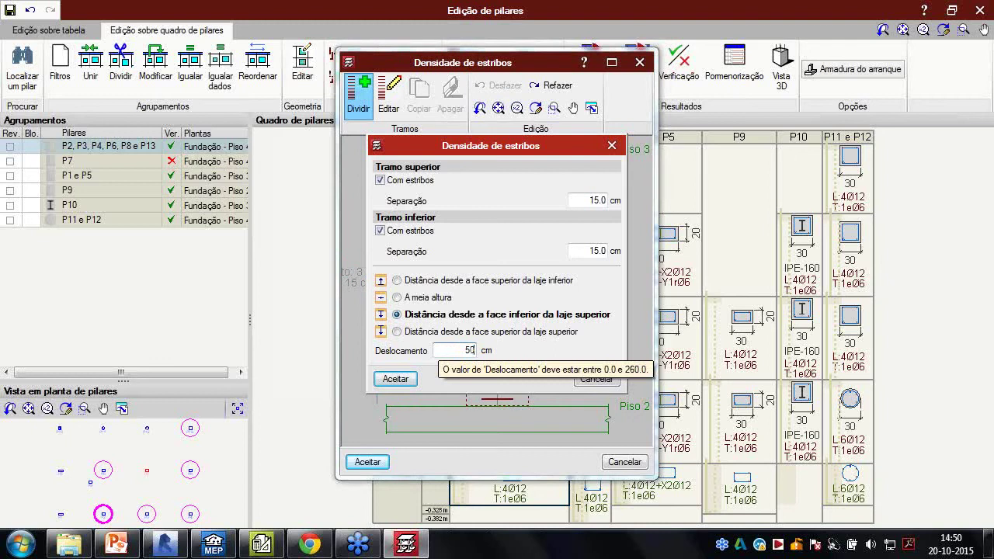
pyautogui.doubleClick(578, 201)
pyautogui.write('10')
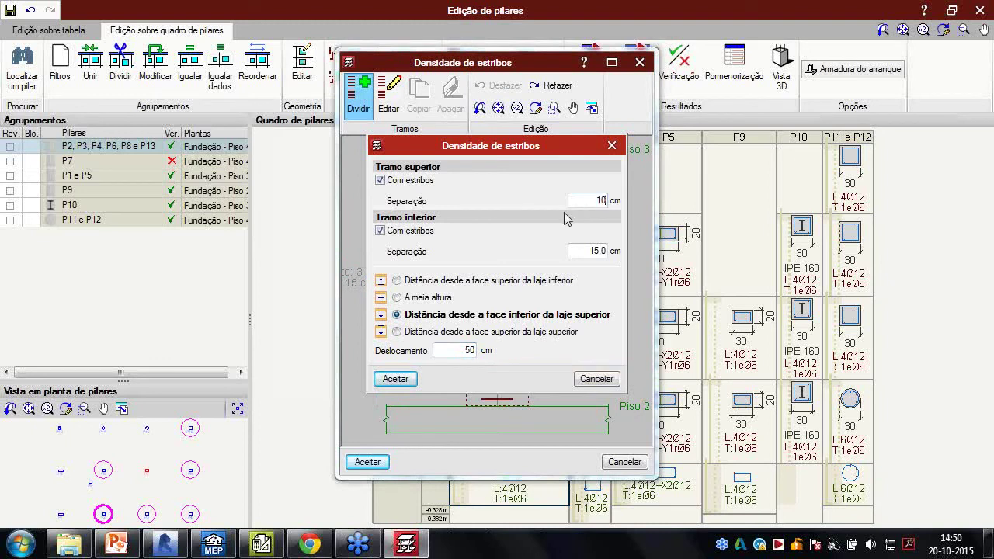
pyautogui.click(395, 379)
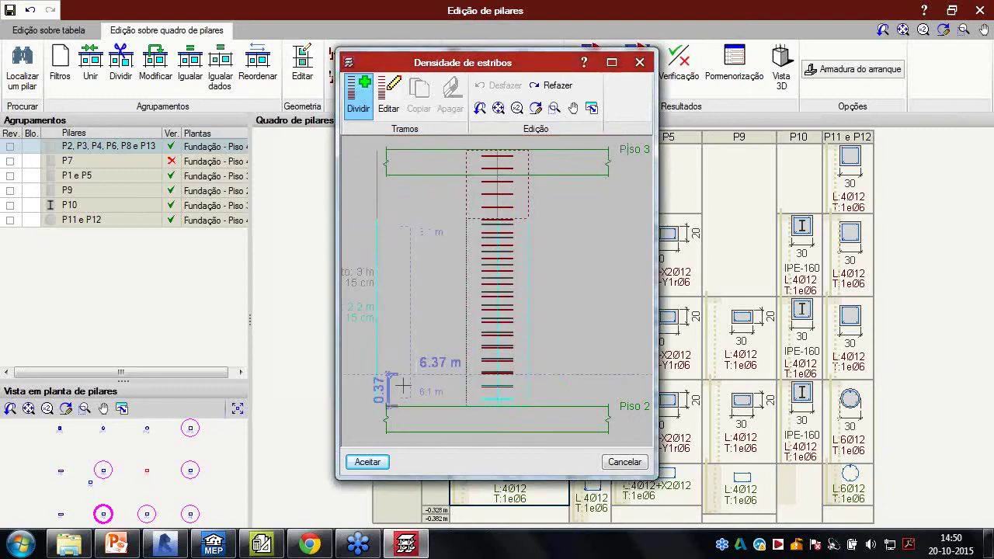
# Split the remaining Piso 3 stirrups 50 cm above the lower slab's top face with 10 cm lower spacing, and accept the density zones
pyautogui.click(458, 378)
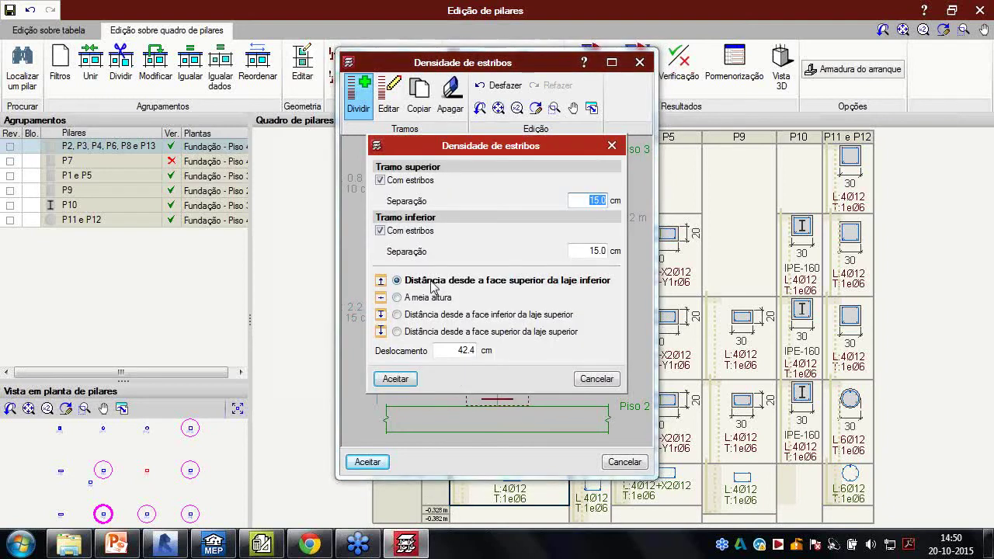
pyautogui.click(453, 356)
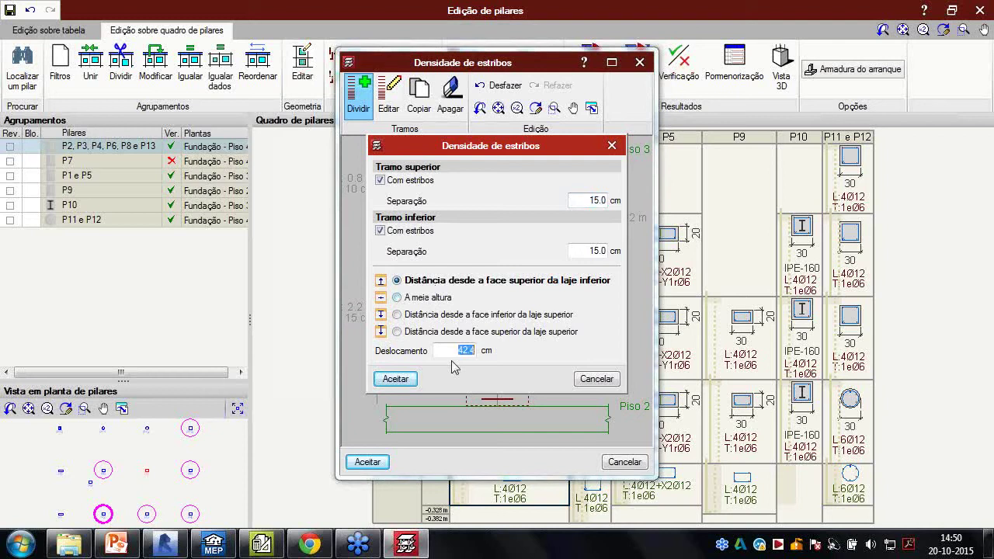
pyautogui.write('50')
pyautogui.click(572, 255)
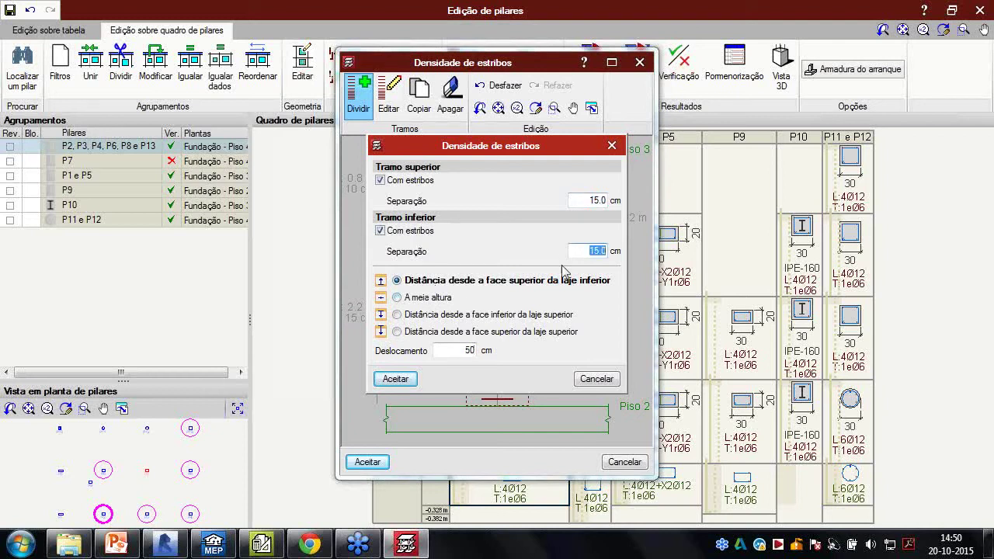
pyautogui.write('10')
pyautogui.click(393, 378)
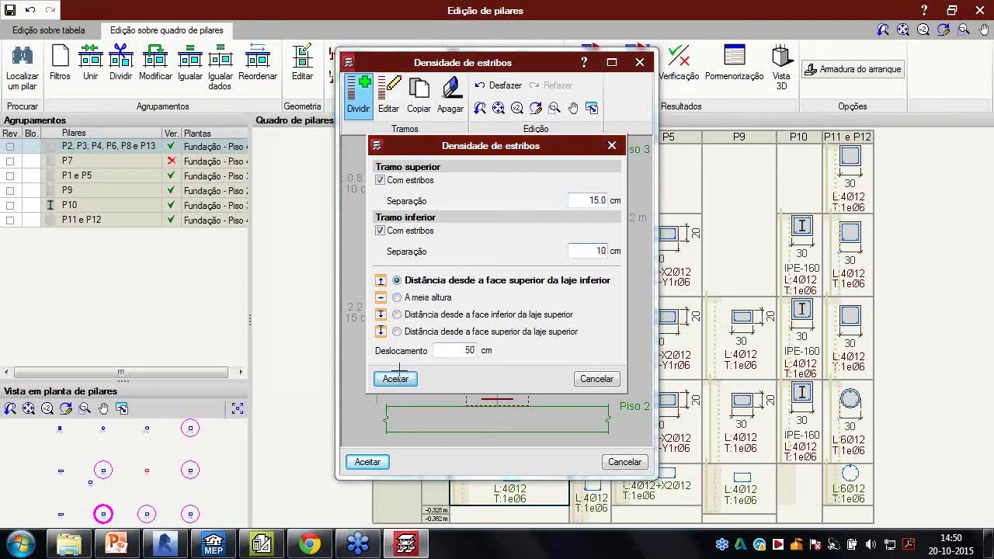
pyautogui.scroll(-3, 414, 316)
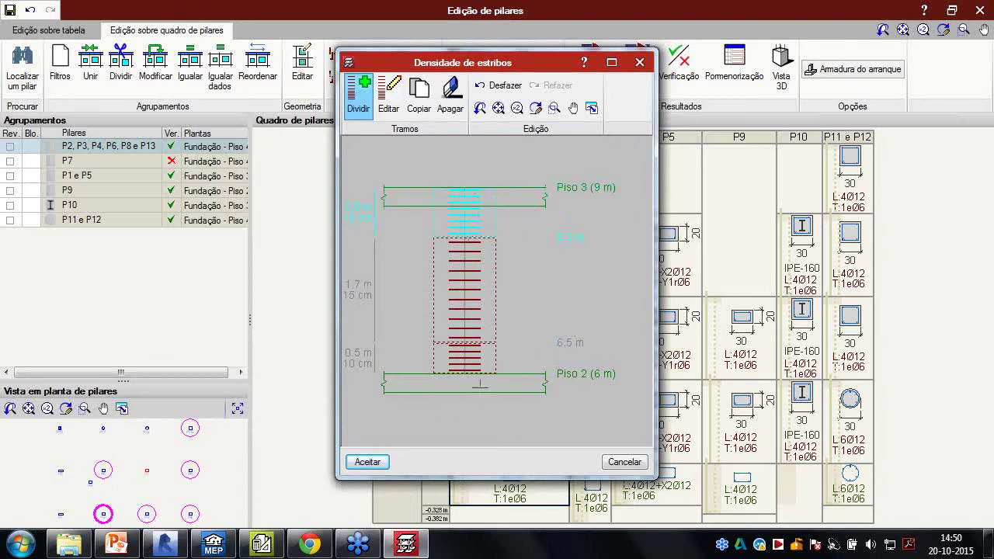
pyautogui.click(464, 226)
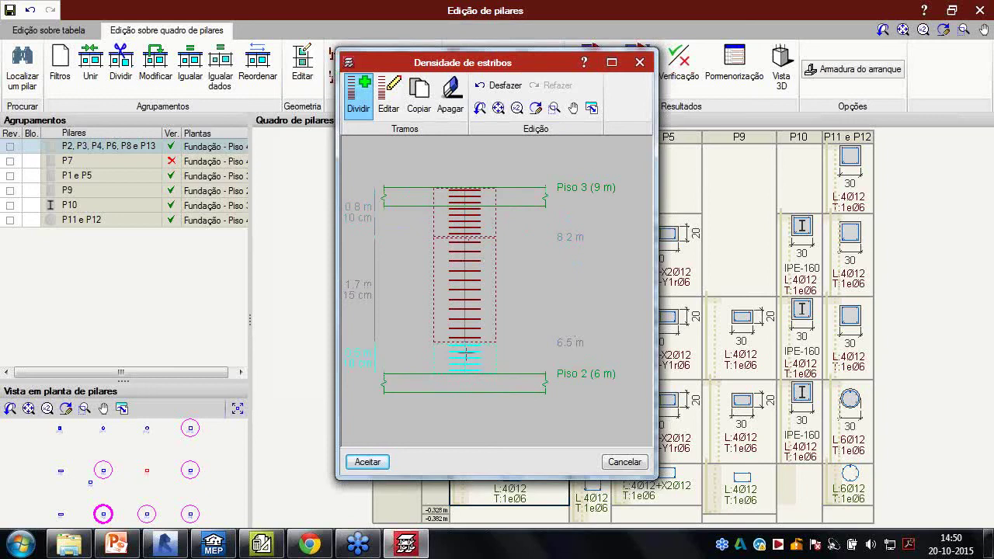
pyautogui.click(463, 356)
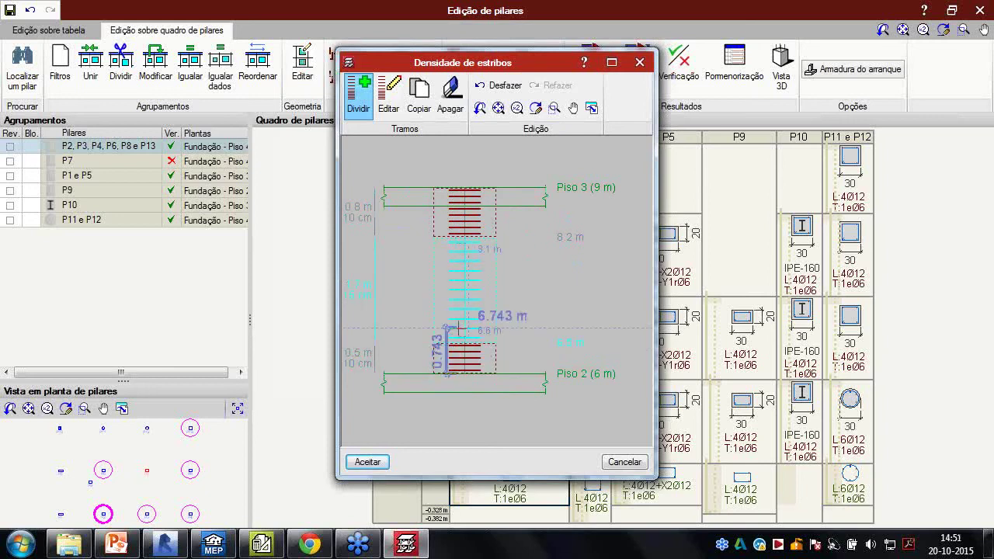
pyautogui.click(383, 460)
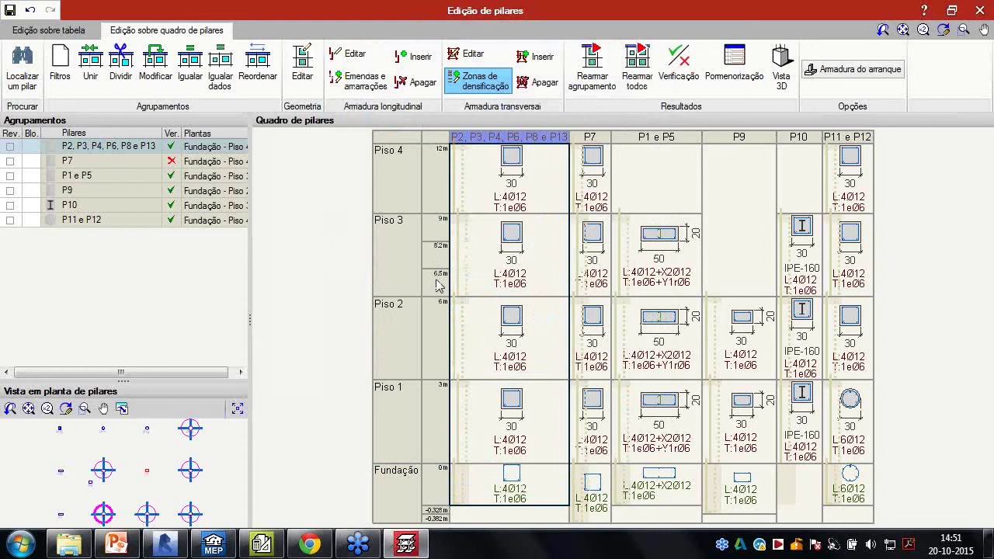
# Show the densification zones in the table-based reinforcement editor and examine the Piso 3 stirrup spacings
pyautogui.click(73, 31)
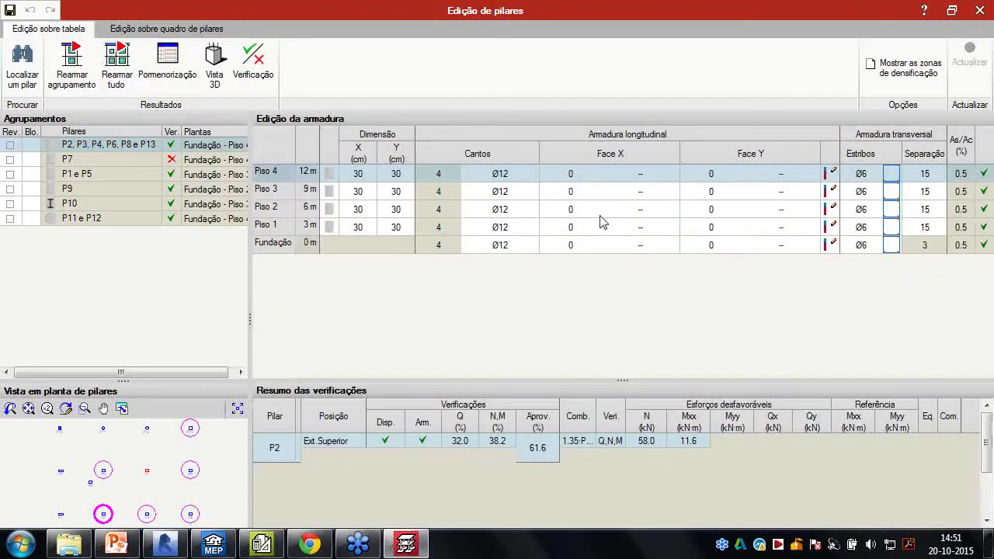
pyautogui.click(901, 72)
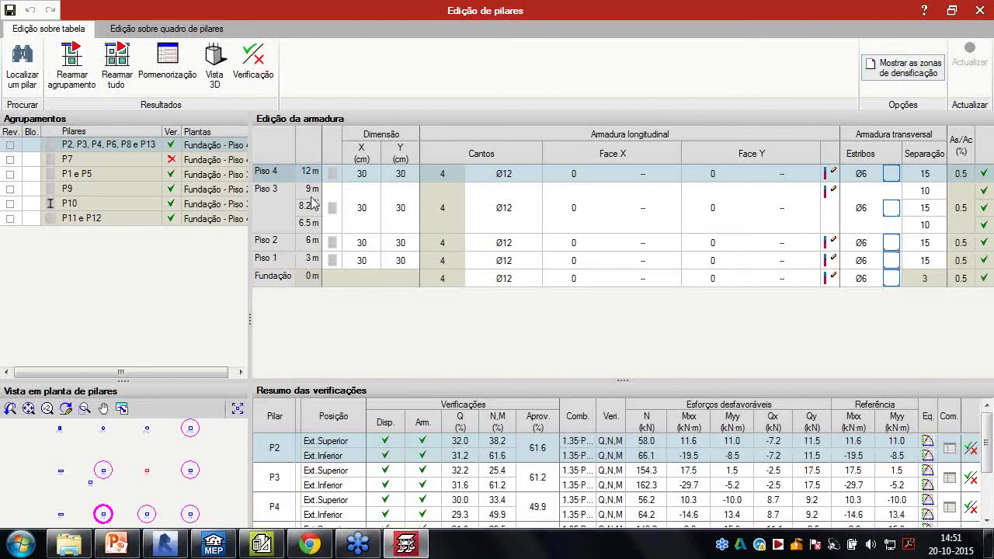
pyautogui.click(942, 206)
# In the column schedule, recalculate the reinforcement of the P2, P3, P4, P6, P8 and P13 group and of the P7 group
pyautogui.click(185, 29)
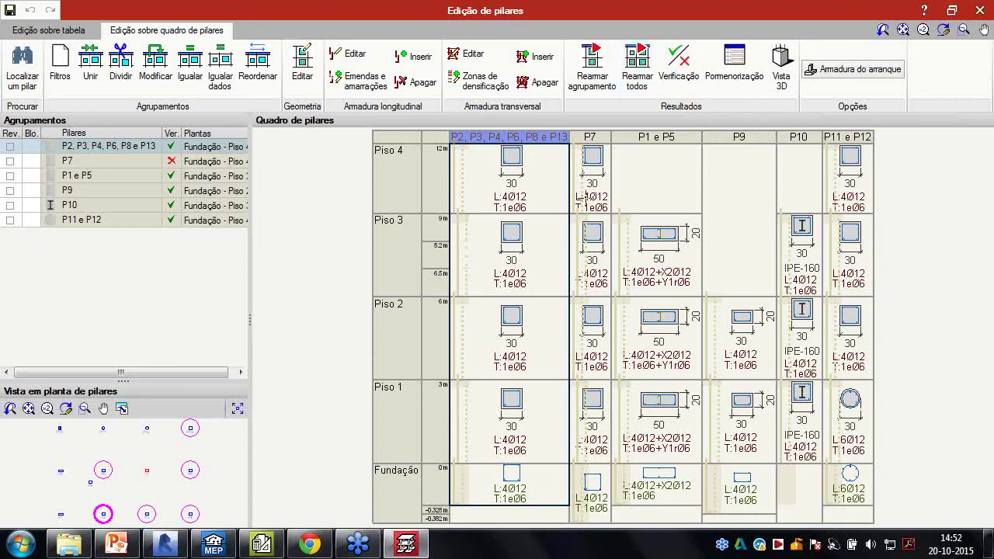
pyautogui.click(603, 90)
pyautogui.click(508, 195)
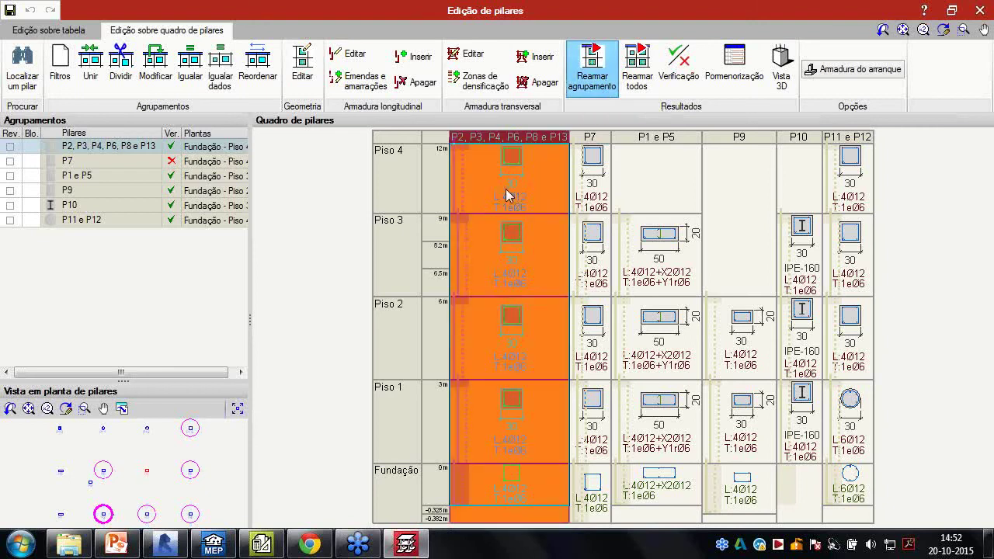
pyautogui.click(359, 314)
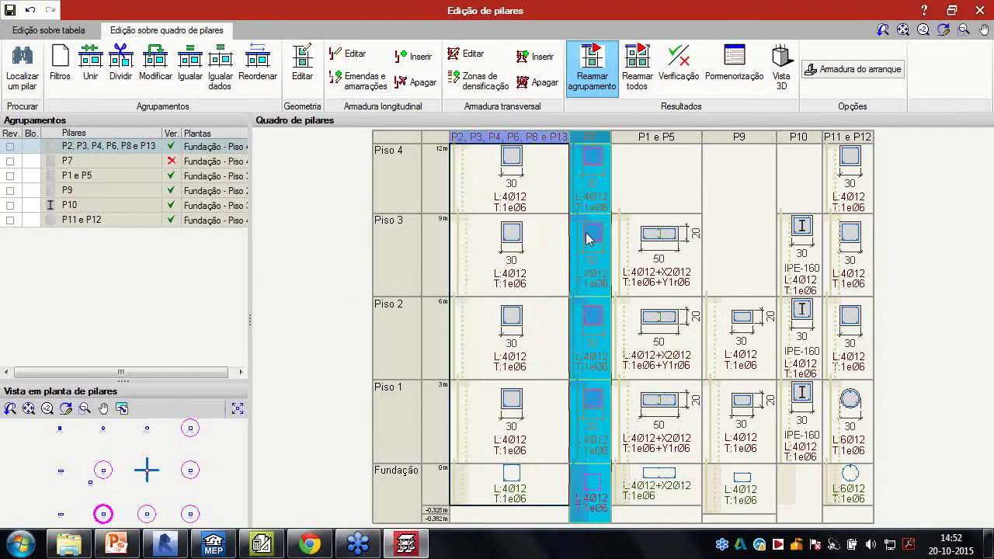
pyautogui.click(588, 238)
pyautogui.click(389, 315)
# Verify column P10 at the upper end of Piso 1 and examine the complete listing of its EN 1994-1-1 checks
pyautogui.click(669, 68)
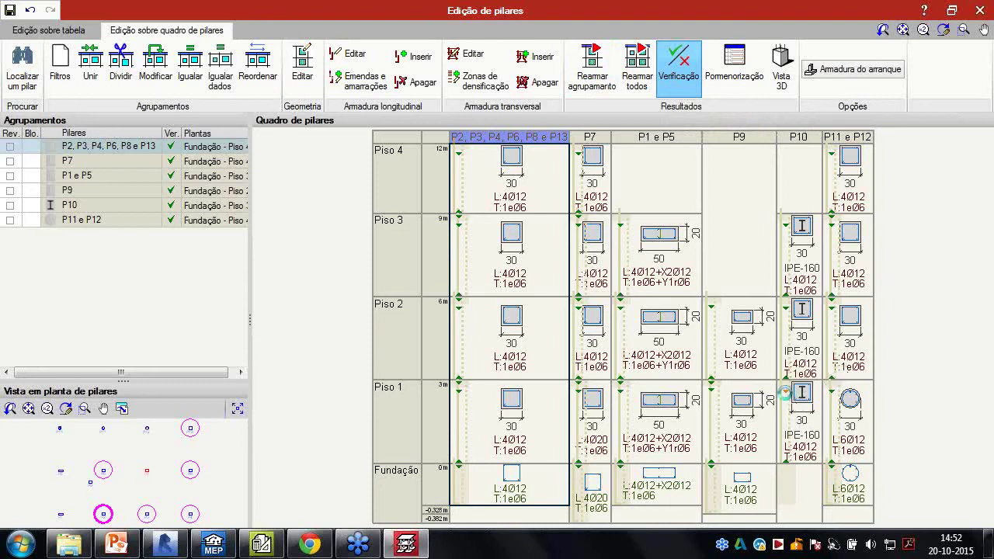
pyautogui.click(788, 397)
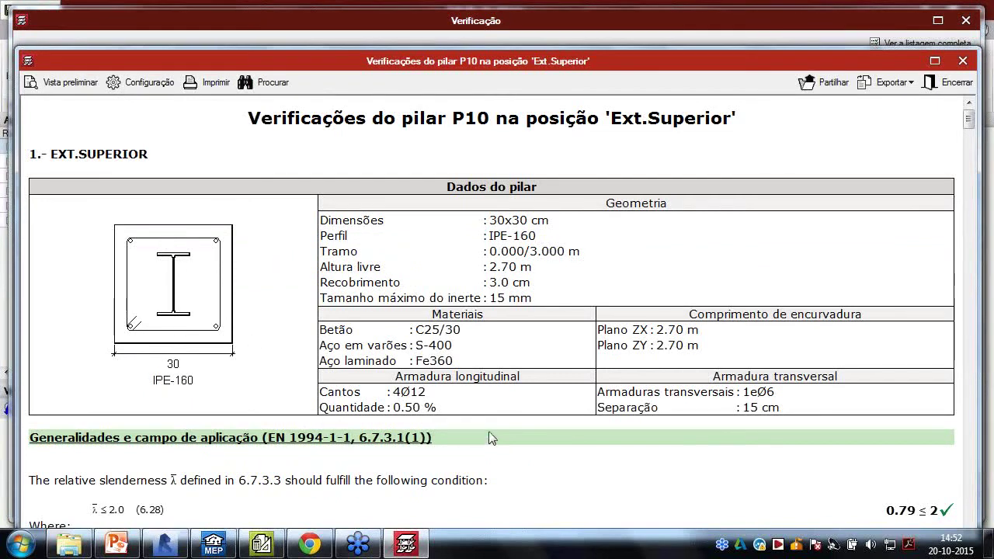
pyautogui.scroll(-5, 490, 439)
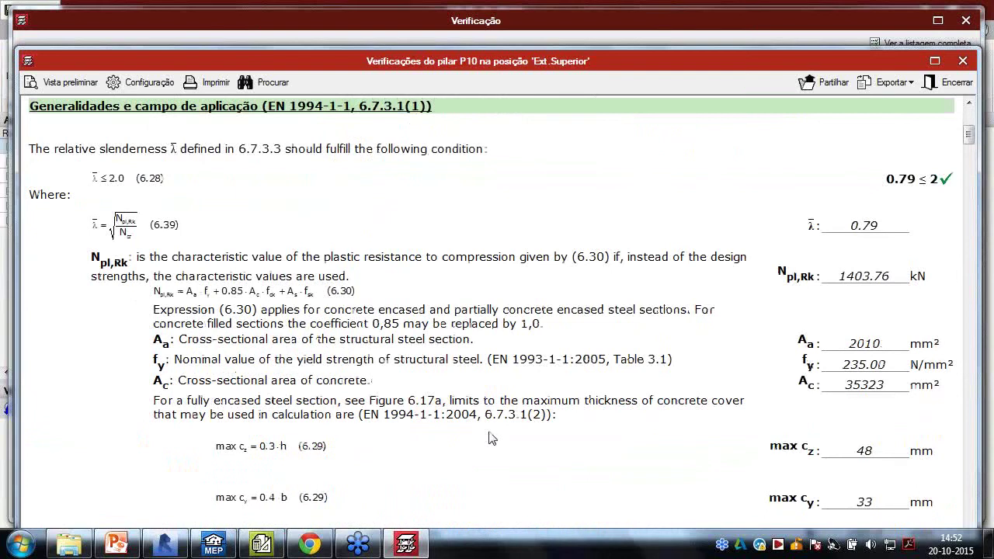
pyautogui.scroll(-1, 490, 439)
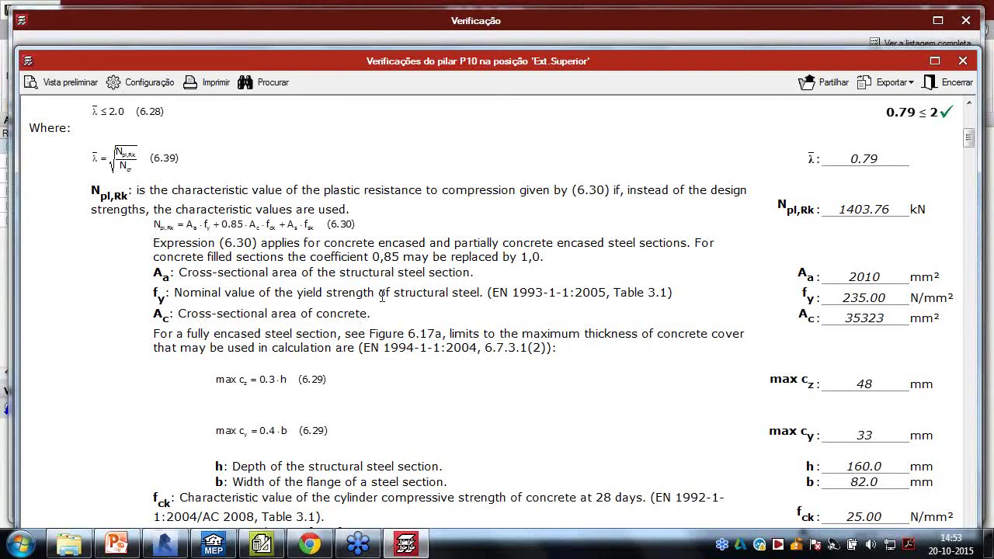
pyautogui.scroll(-5, 382, 295)
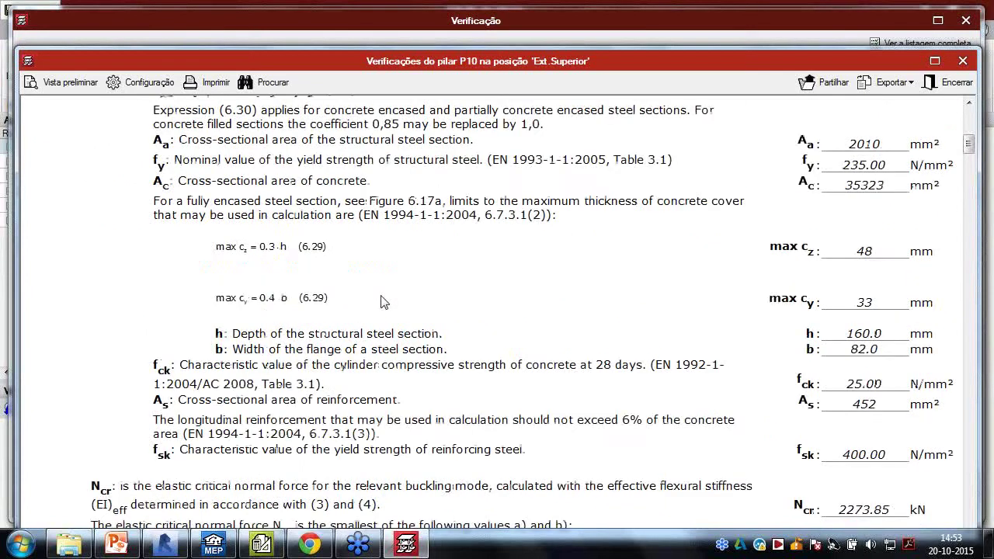
pyautogui.scroll(-1, 382, 301)
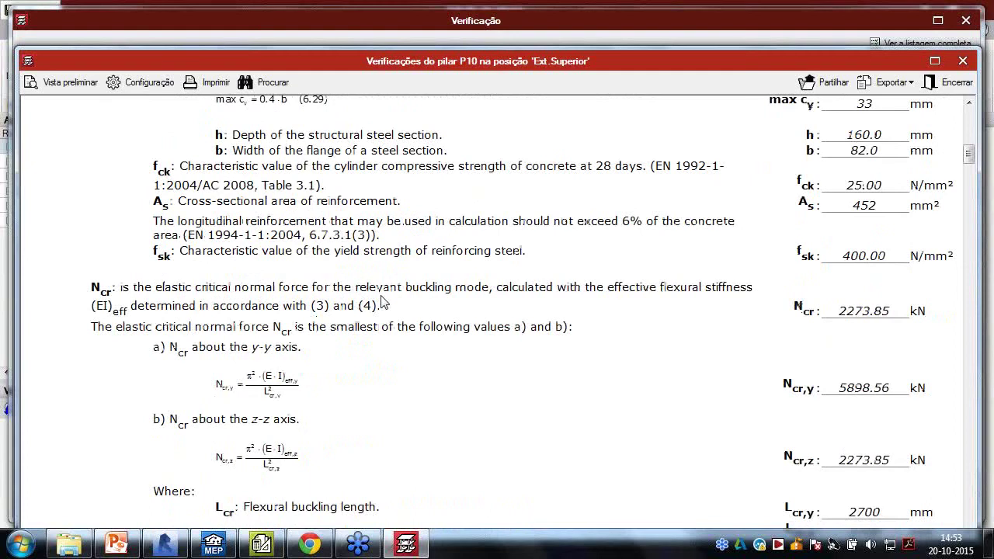
pyautogui.scroll(-1, 382, 301)
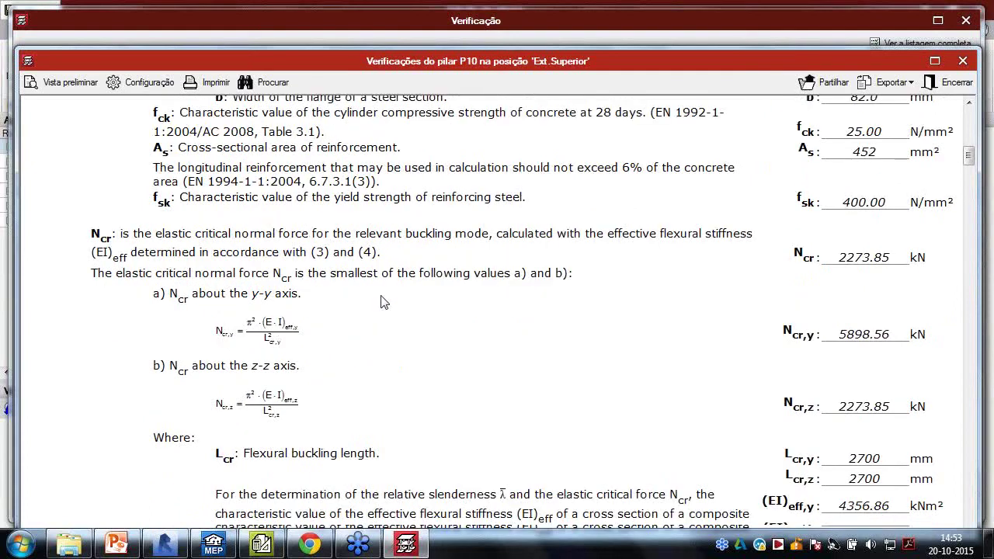
pyautogui.scroll(-7, 382, 302)
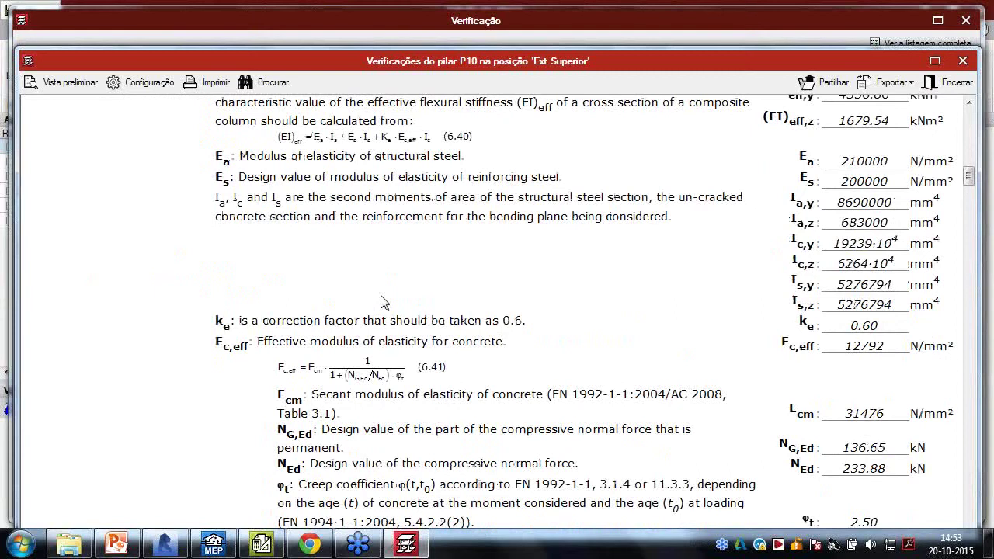
pyautogui.scroll(-6, 382, 301)
pyautogui.scroll(-6, 382, 295)
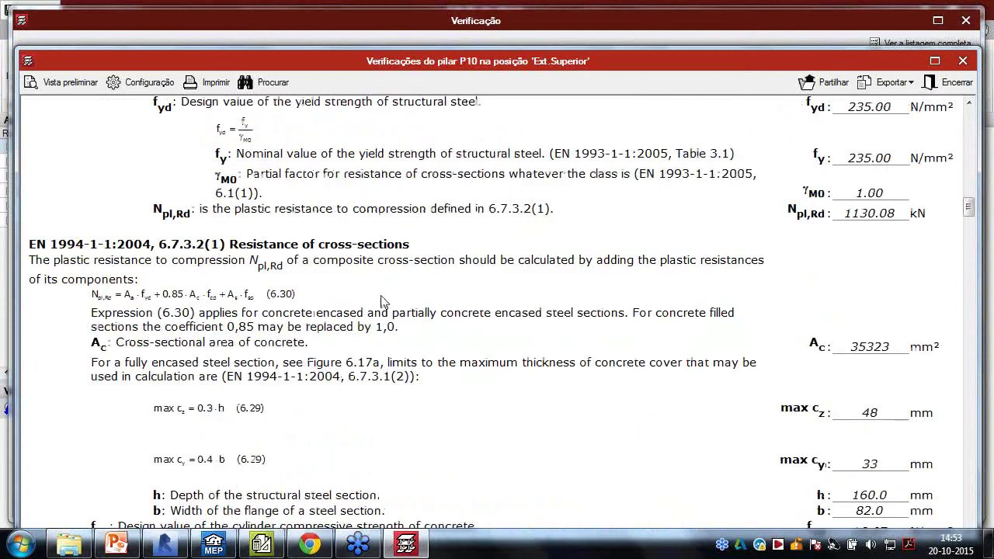
pyautogui.click(963, 61)
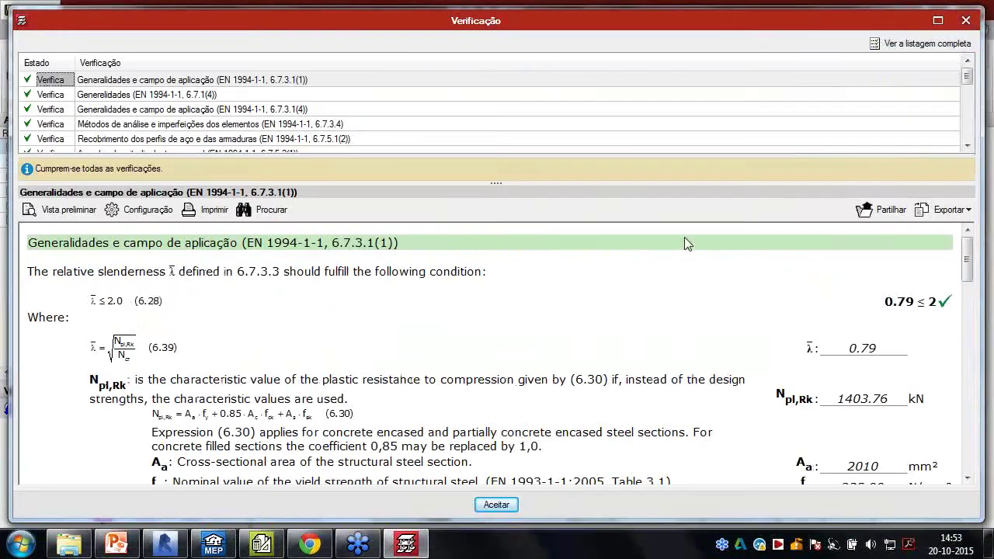
# Close the verification listing, open the 3D view of column P10, and examine its embedded steel profile and reinforcement from below
pyautogui.click(965, 20)
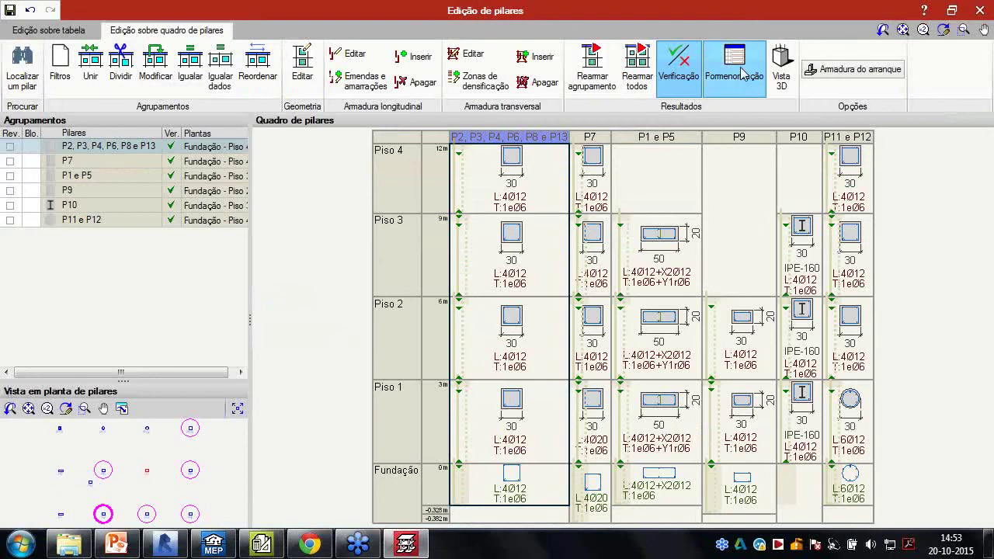
pyautogui.click(781, 68)
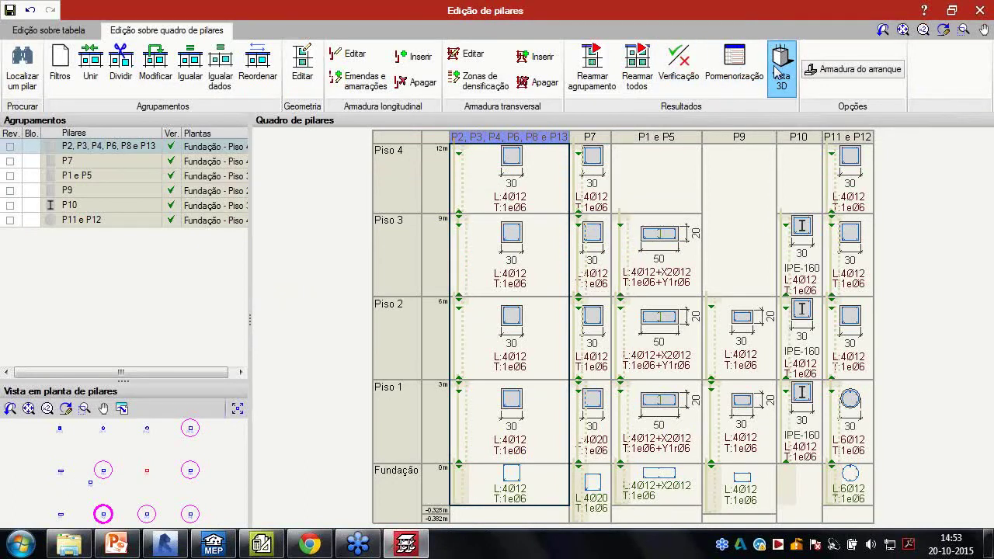
pyautogui.click(800, 342)
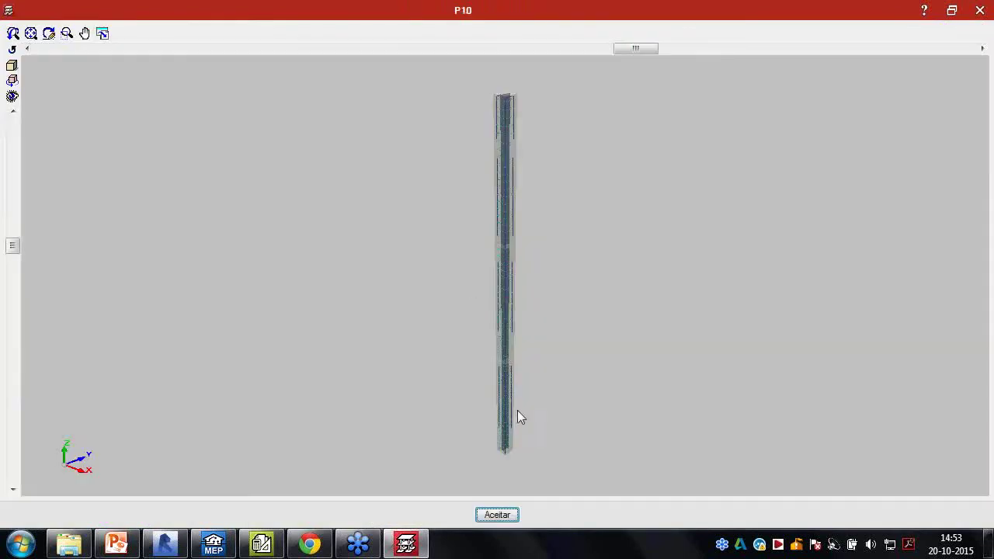
pyautogui.moveTo(519, 418)
pyautogui.mouseDown()
pyautogui.moveTo(592, 100)
pyautogui.moveTo(533, 481)
pyautogui.moveTo(513, 444)
pyautogui.moveTo(511, 386)
pyautogui.moveTo(504, 460)
pyautogui.moveTo(510, 430)
pyautogui.mouseUp()
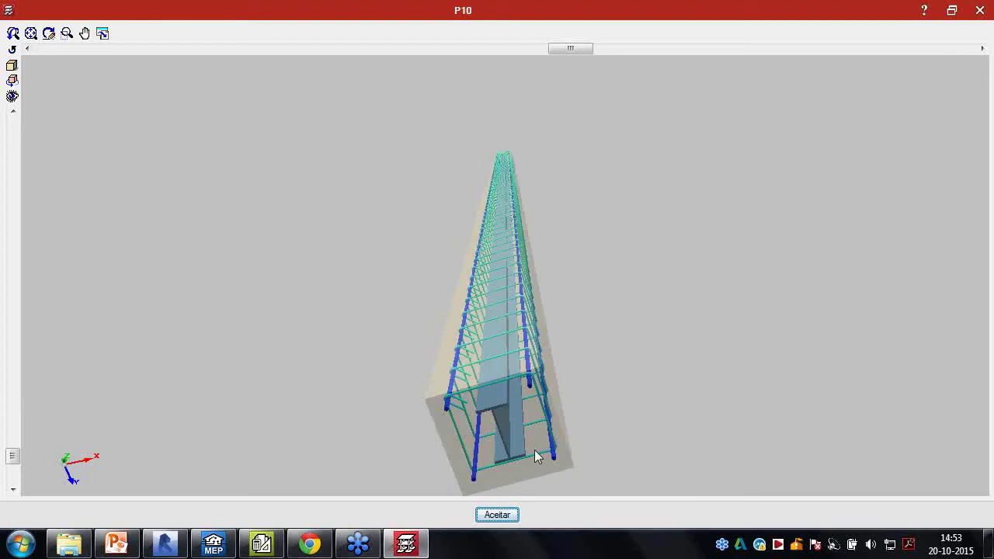
pyautogui.click(980, 10)
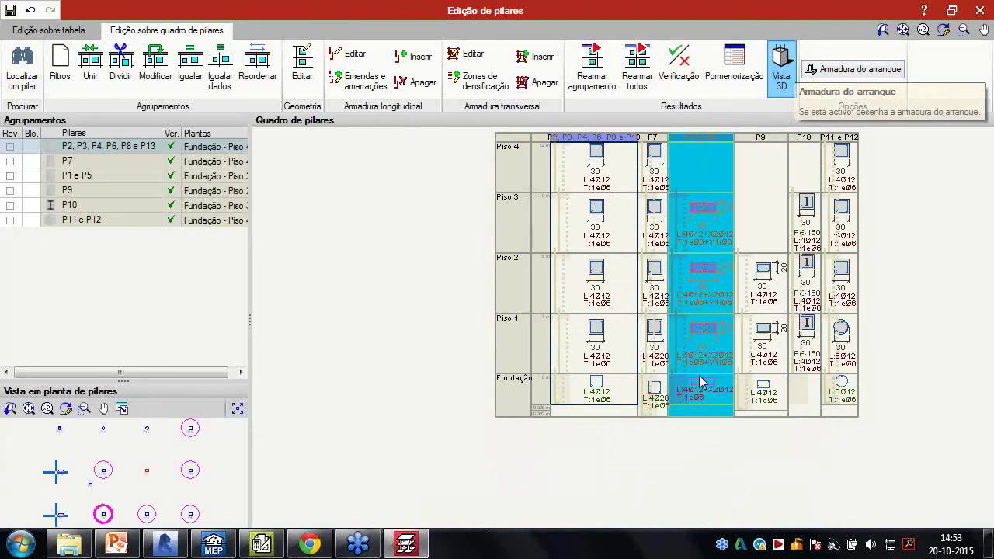
# Hide the starter reinforcement in the column schedule, and leave the column editor
pyautogui.scroll(2, 699, 380)
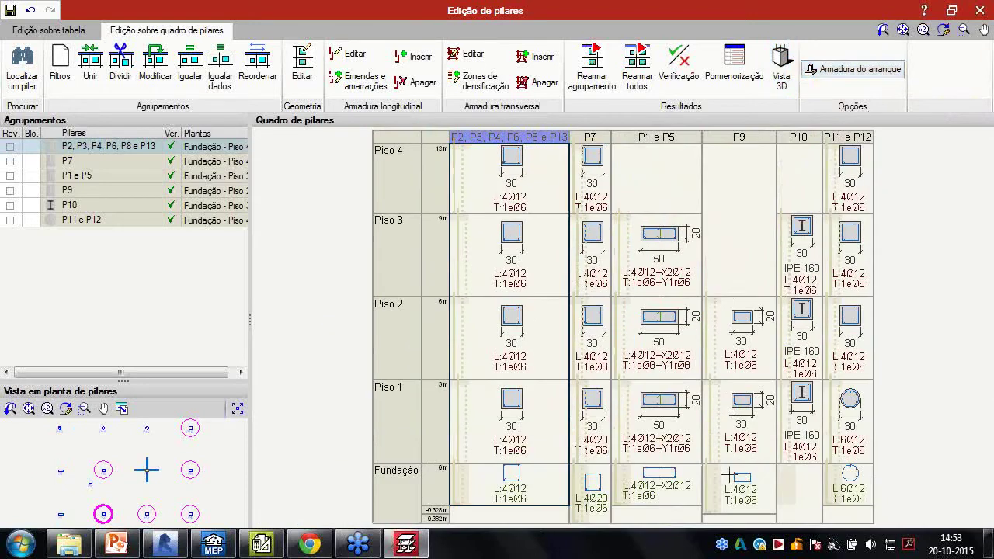
pyautogui.click(853, 69)
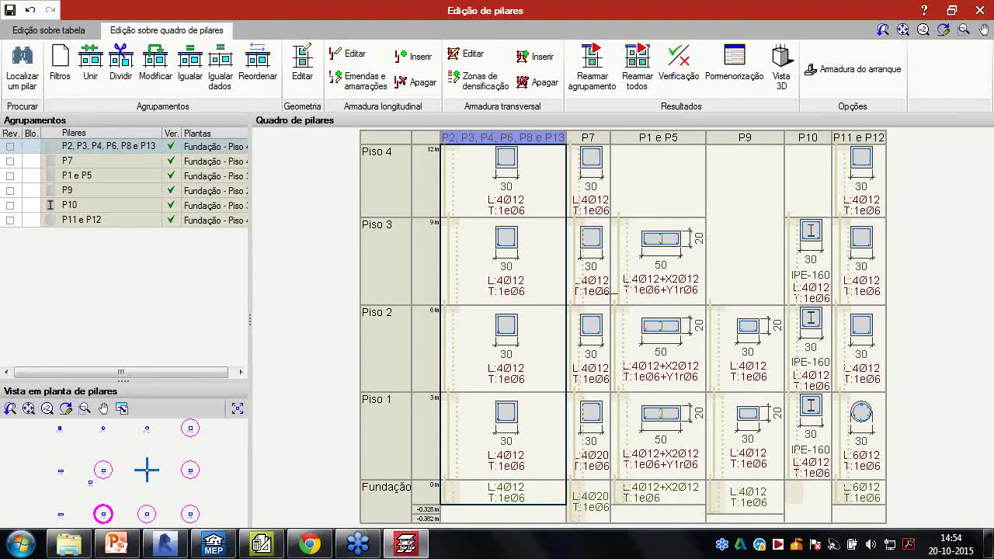
pyautogui.click(980, 14)
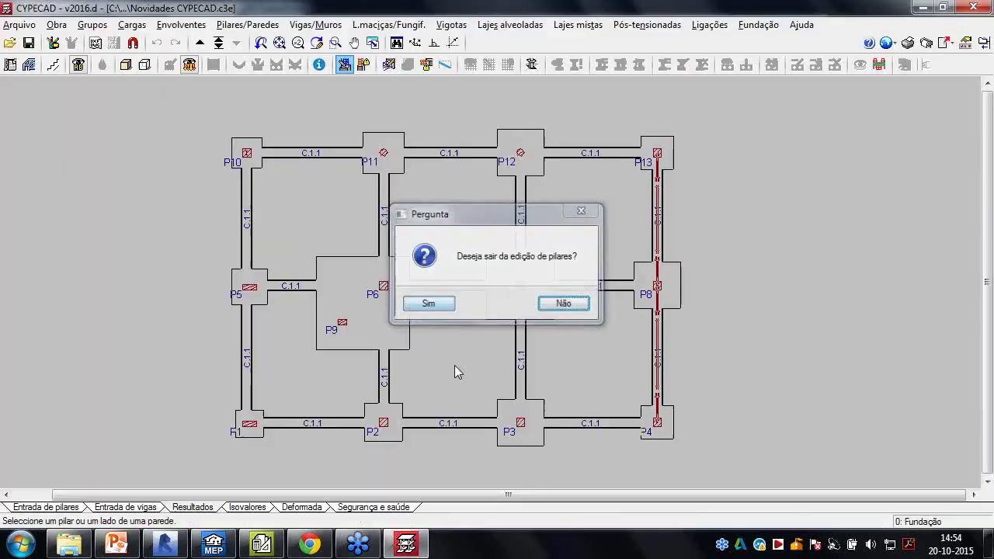
pyautogui.click(428, 303)
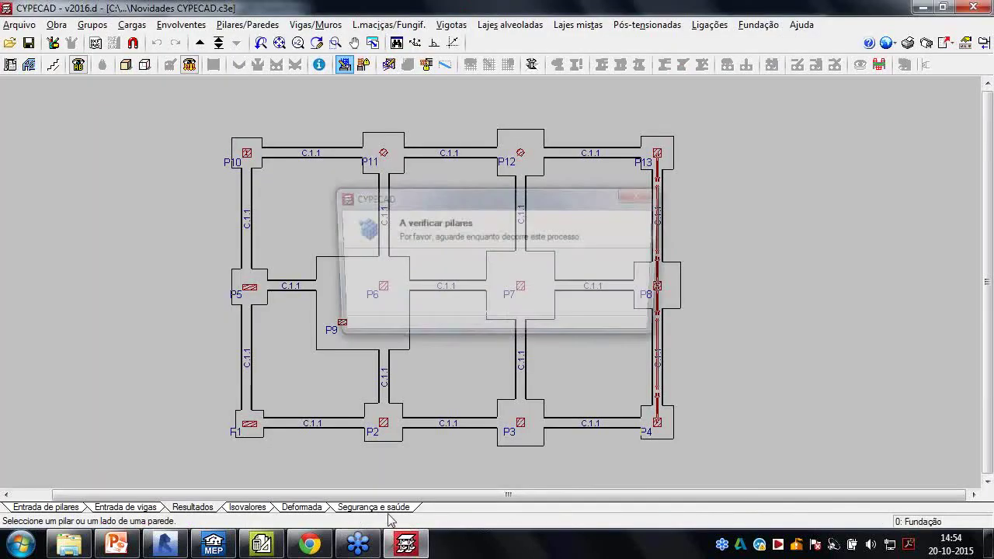
# Close CYPECAD and advance the PowerPoint presentation of the 2016 novelties to slide 6
pyautogui.click(975, 9)
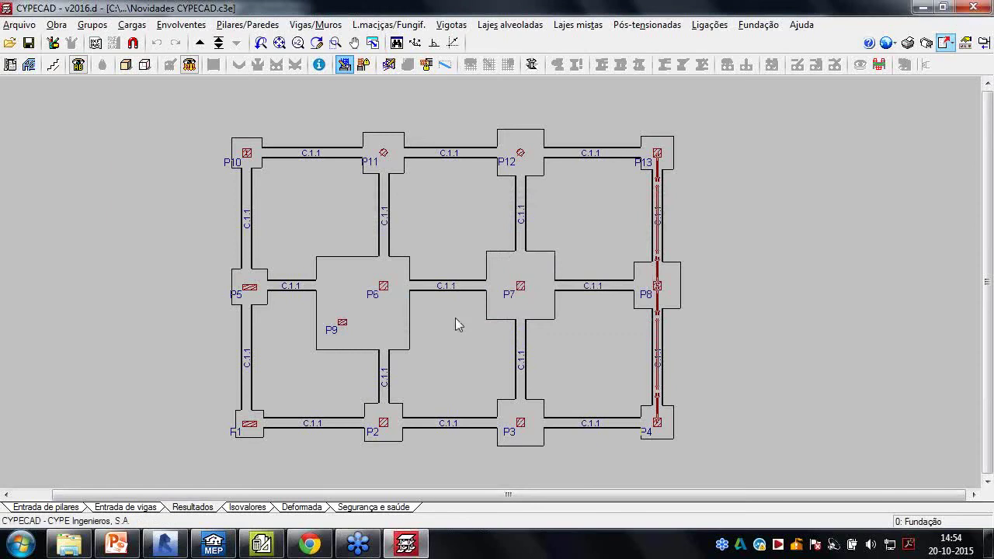
pyautogui.click(432, 305)
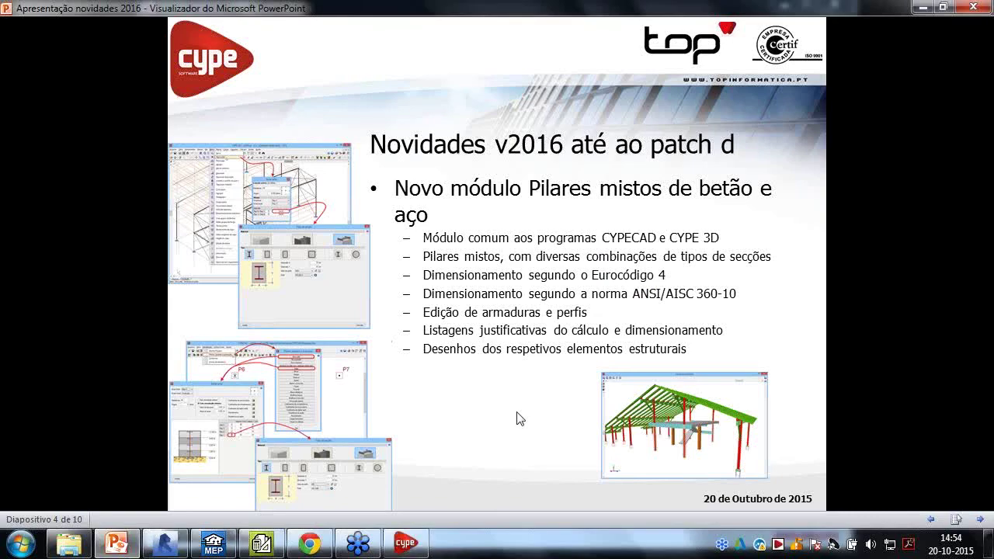
pyautogui.click(520, 419)
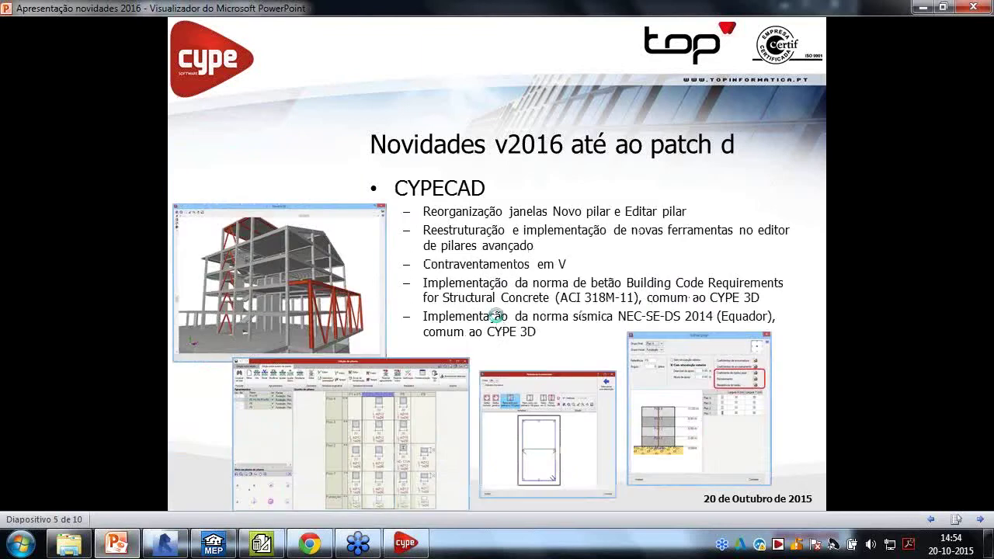
pyautogui.click(504, 322)
pyautogui.click(501, 339)
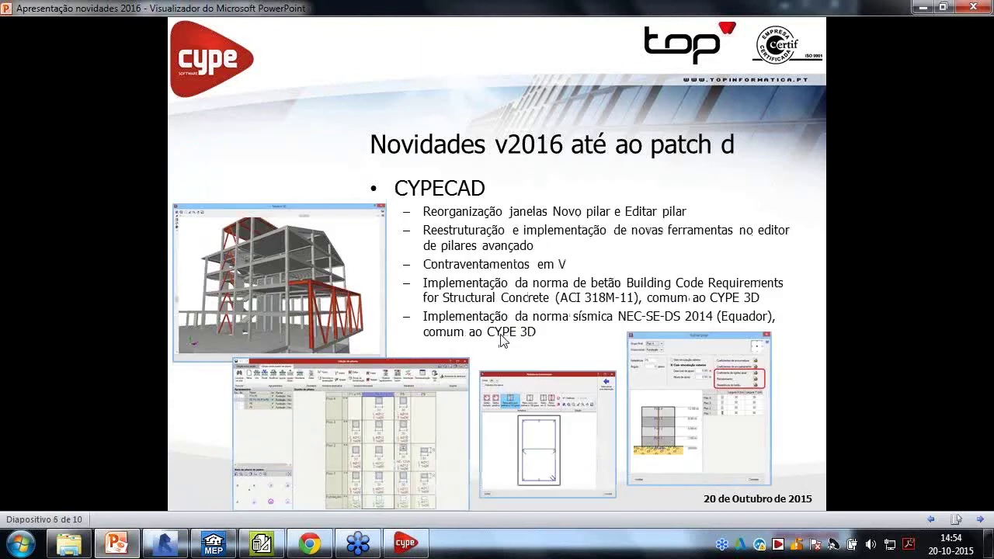
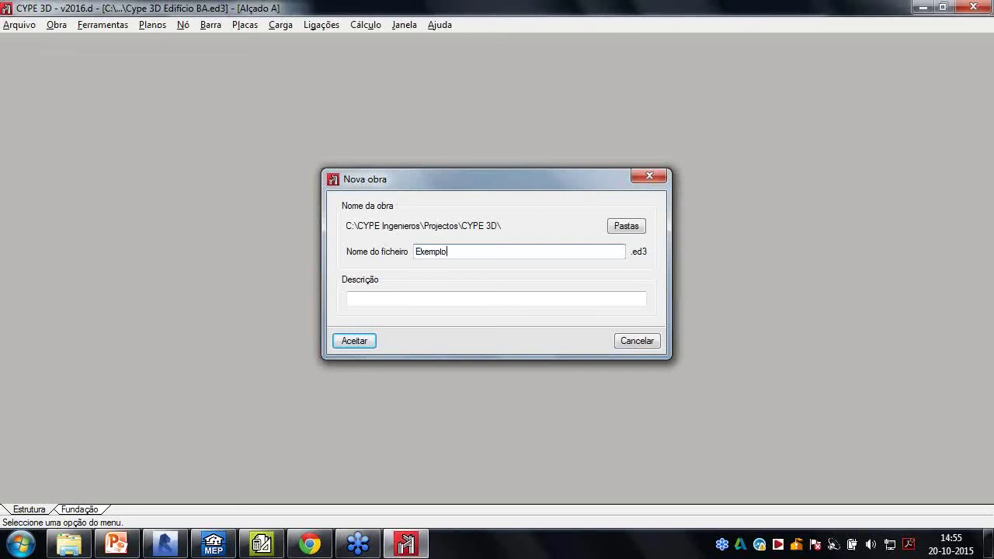
# Complete the new CYPE 3D project's file name as Exemplo6, and create it as an empty project
pyautogui.write('6')
pyautogui.click(354, 341)
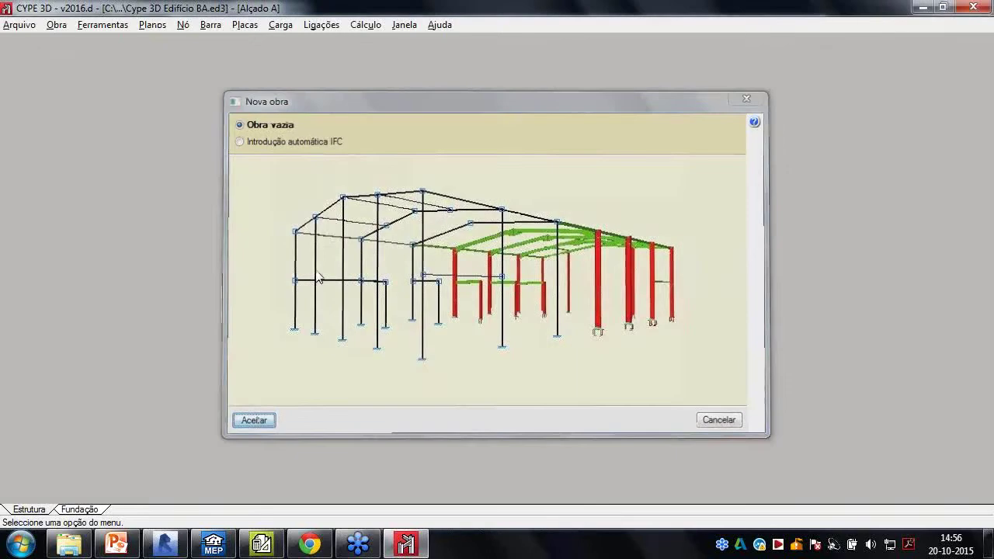
pyautogui.click(253, 422)
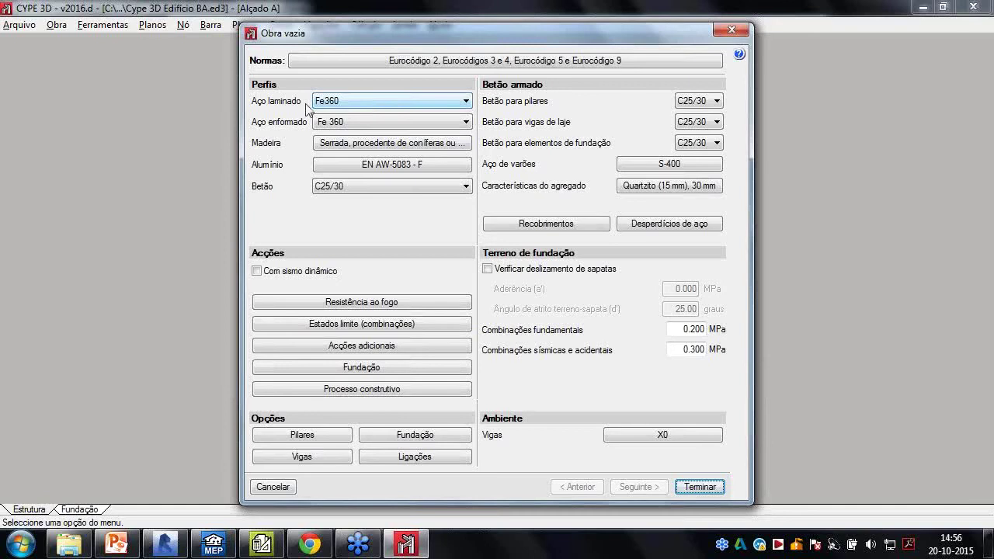
# Set the profile materials to S275 (EN 1993-1-1) laminated steel, S 275 cold-formed steel and C25/30 concrete
pyautogui.click(349, 103)
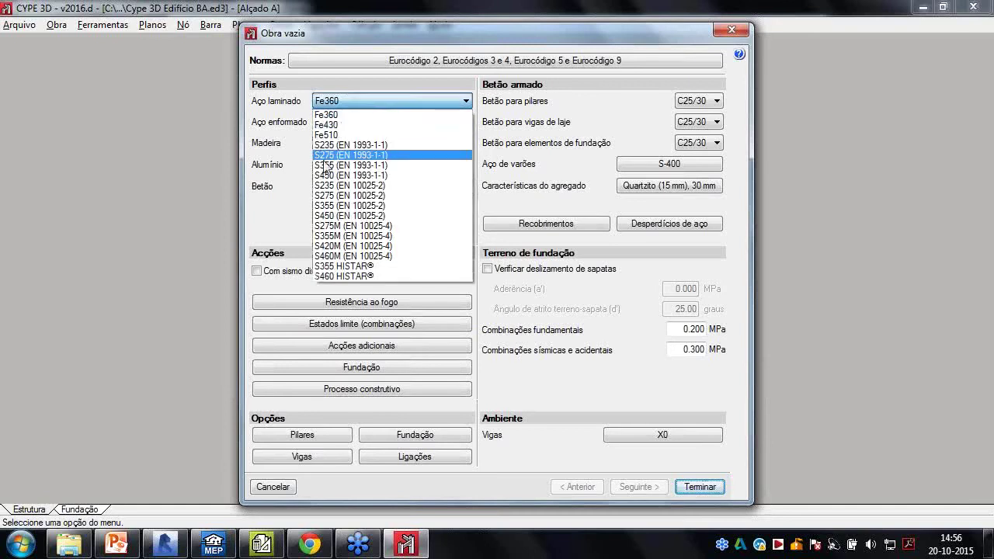
pyautogui.click(341, 154)
pyautogui.click(342, 124)
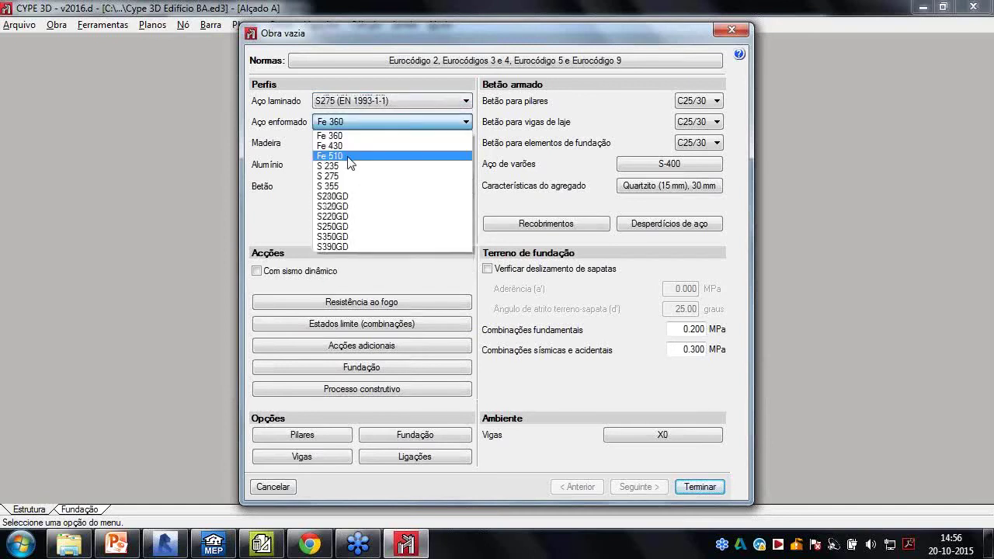
pyautogui.click(343, 180)
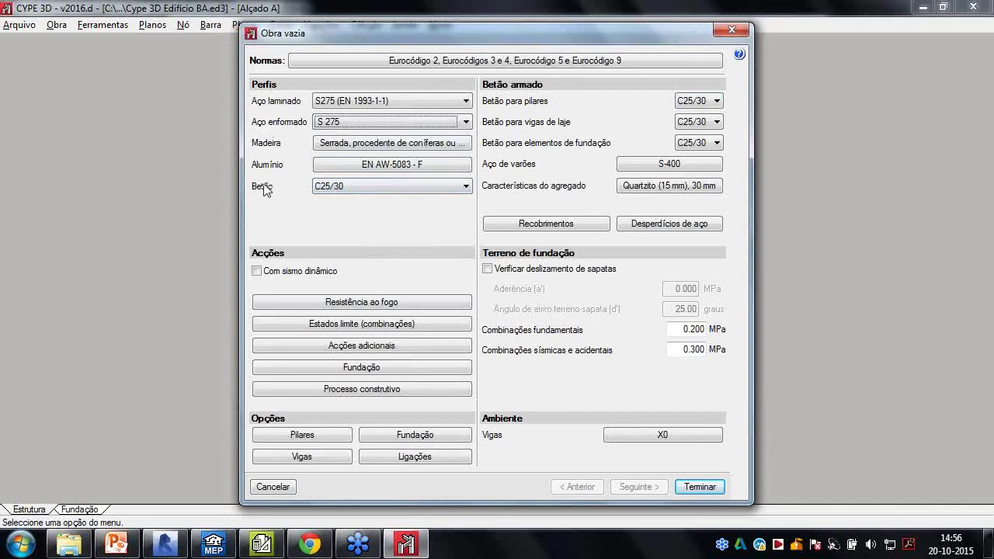
pyautogui.click(381, 187)
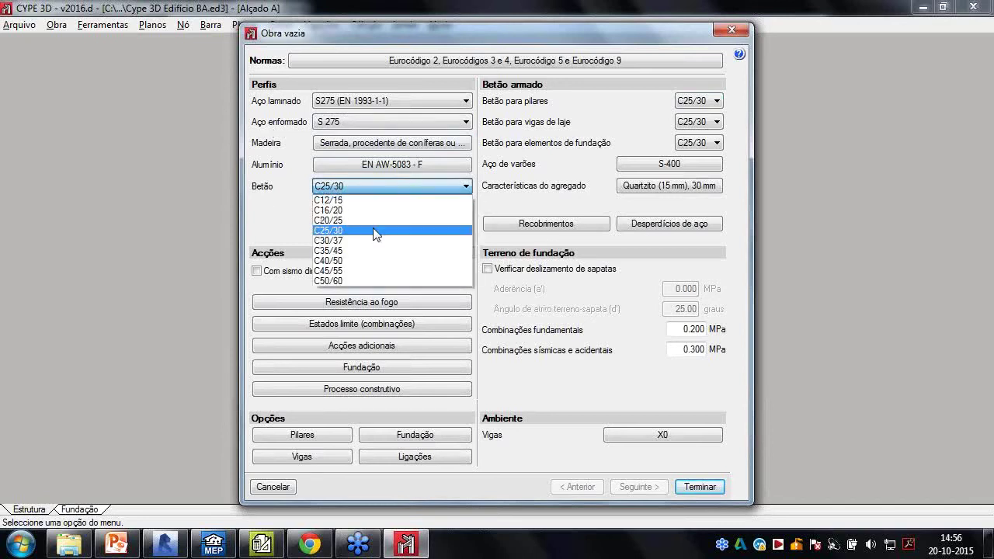
pyautogui.click(373, 231)
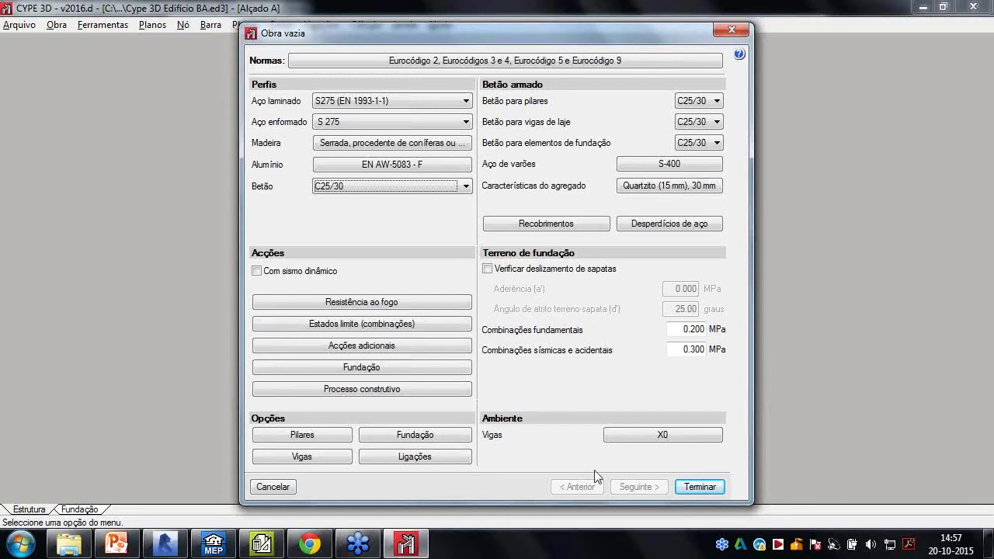
# Examine the column options, covering reinforcement tables, design and verification, reinforcement arrangement and forces
pyautogui.click(303, 435)
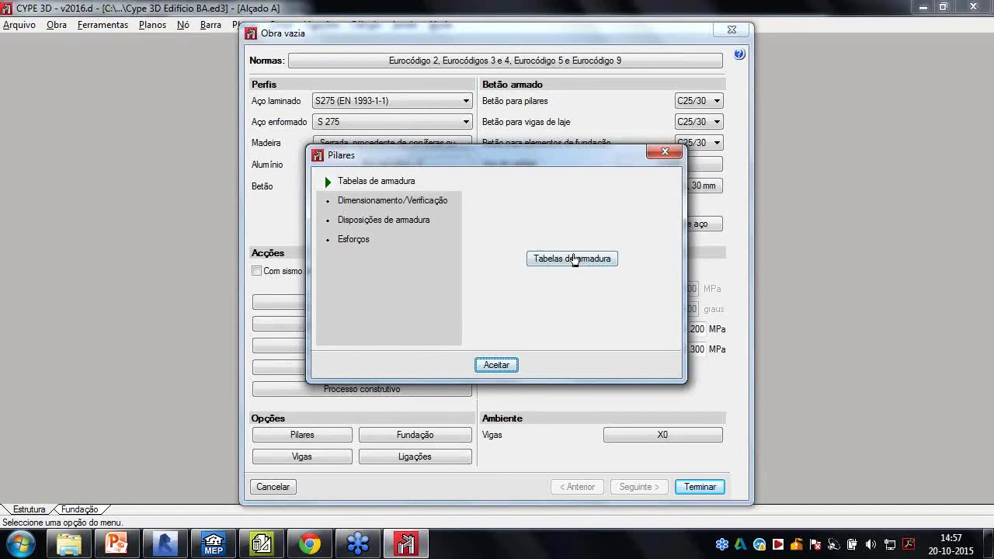
pyautogui.click(441, 205)
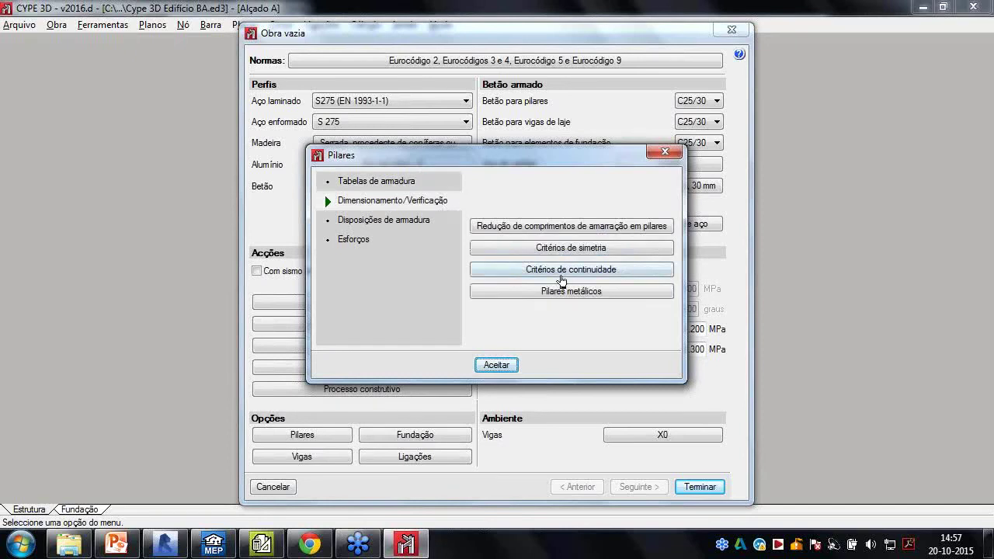
pyautogui.press('Down')
pyautogui.click(353, 240)
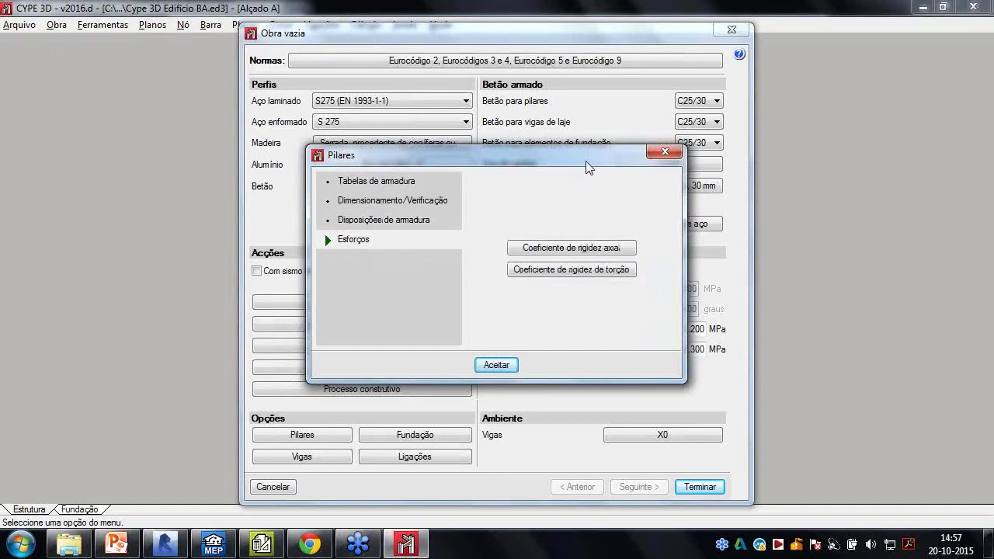
pyautogui.click(496, 365)
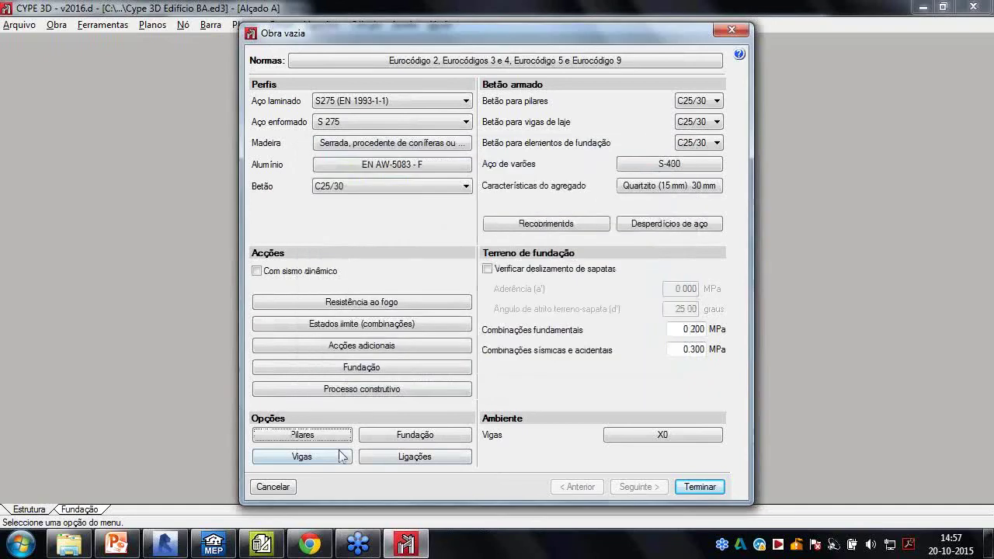
# Examine the beam options, from reinforcement arrangement, forces and design to steel beams and drawings, without changing them
pyautogui.click(343, 457)
pyautogui.click(487, 216)
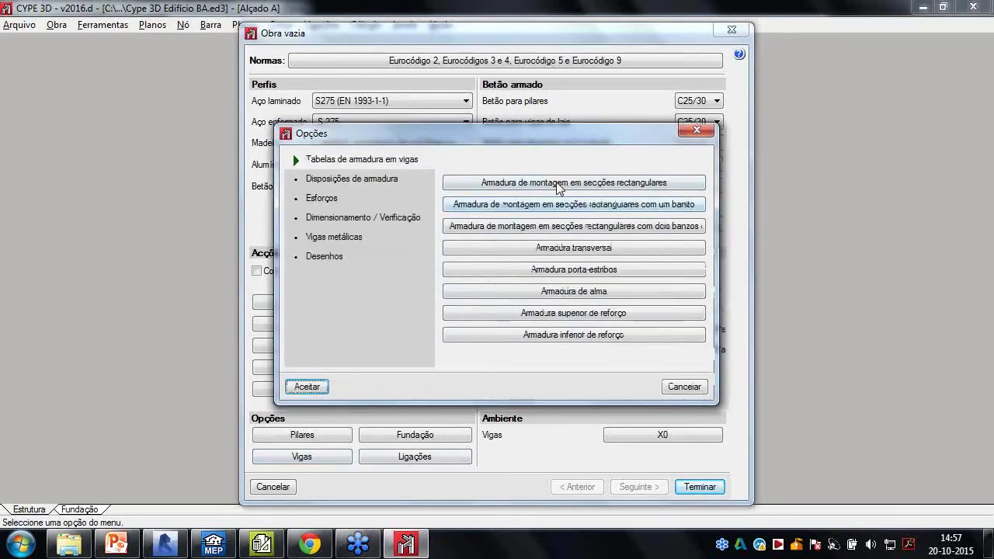
pyautogui.click(327, 182)
pyautogui.click(332, 197)
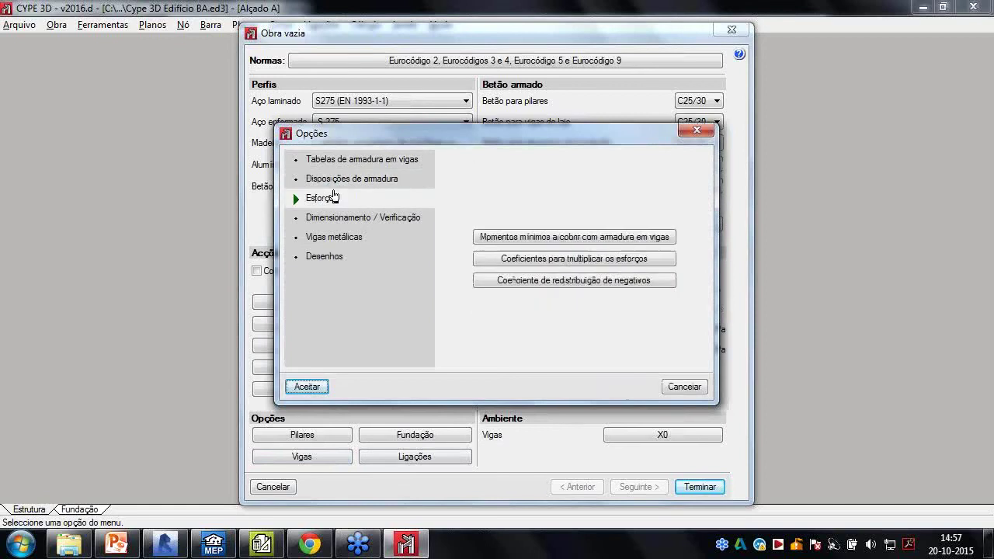
pyautogui.click(330, 217)
pyautogui.click(329, 237)
pyautogui.click(334, 258)
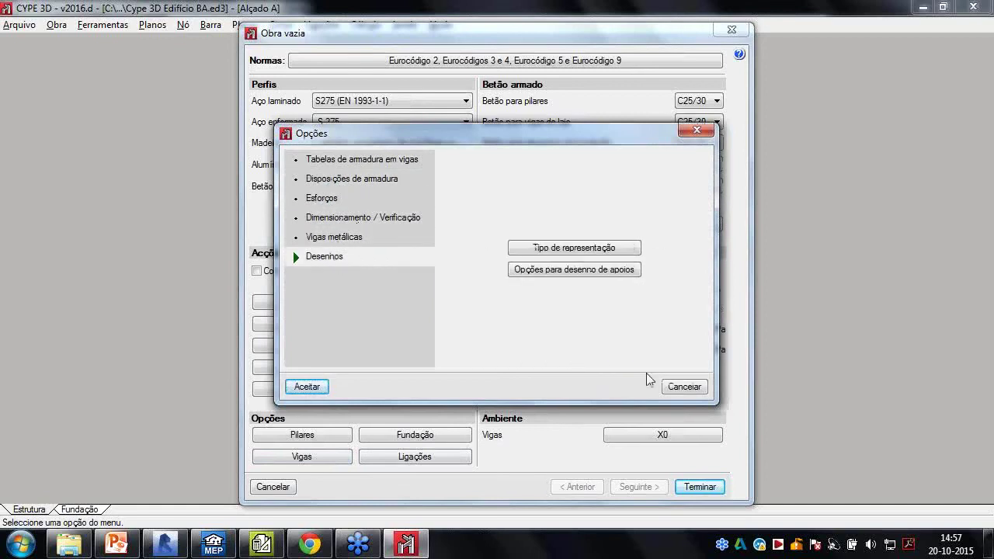
pyautogui.click(684, 386)
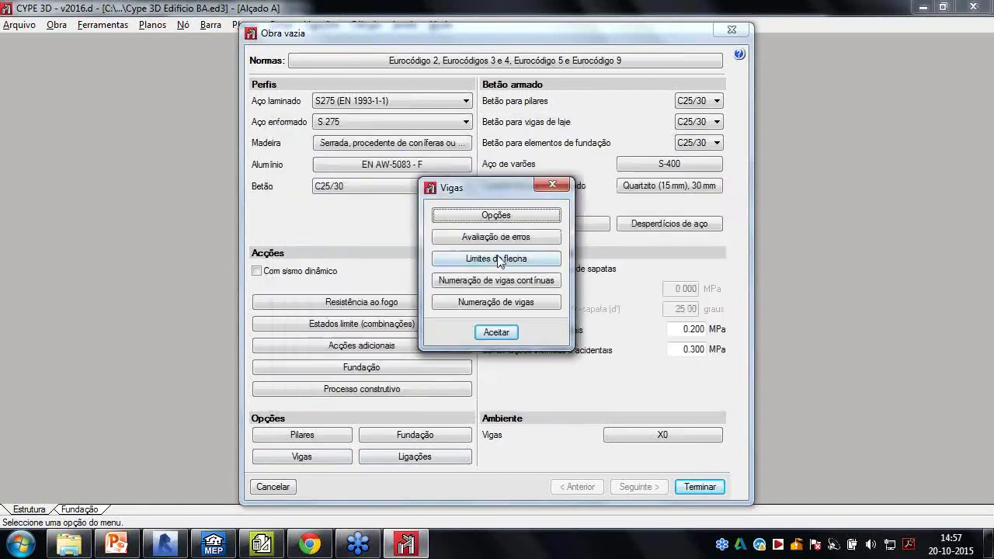
pyautogui.click(552, 184)
# Examine the foundation options for blinding concrete, crack verification, footings, pile caps and beams, without changing them
pyautogui.click(427, 436)
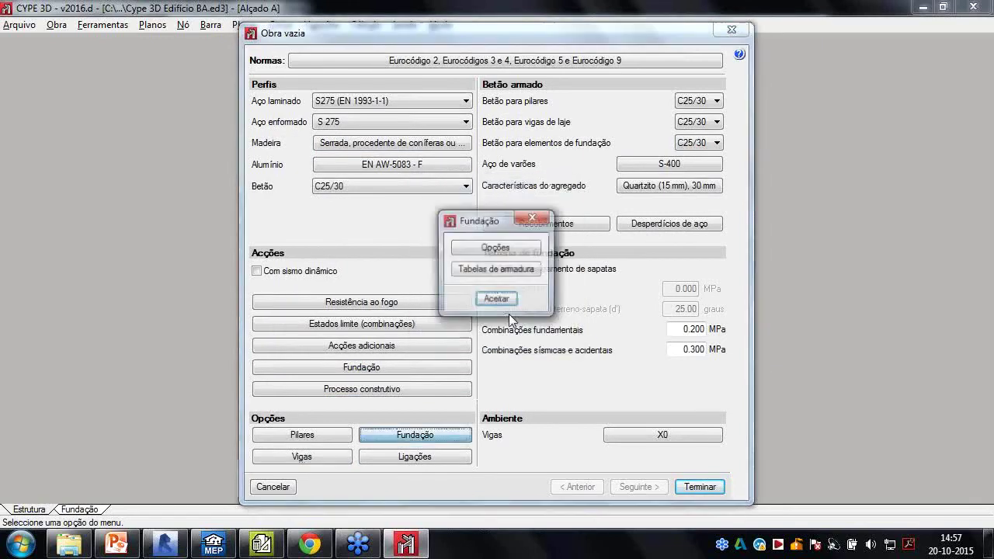
pyautogui.click(495, 248)
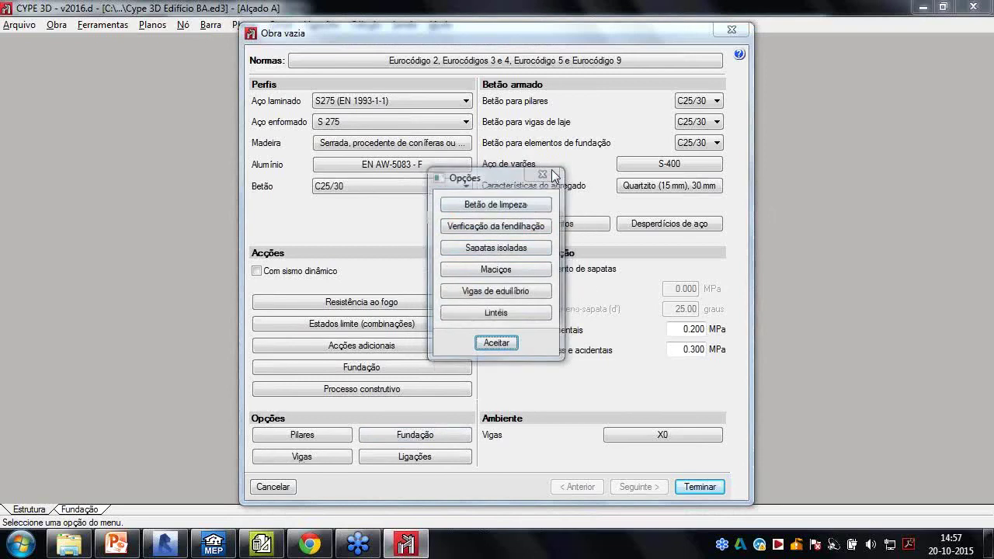
pyautogui.click(552, 174)
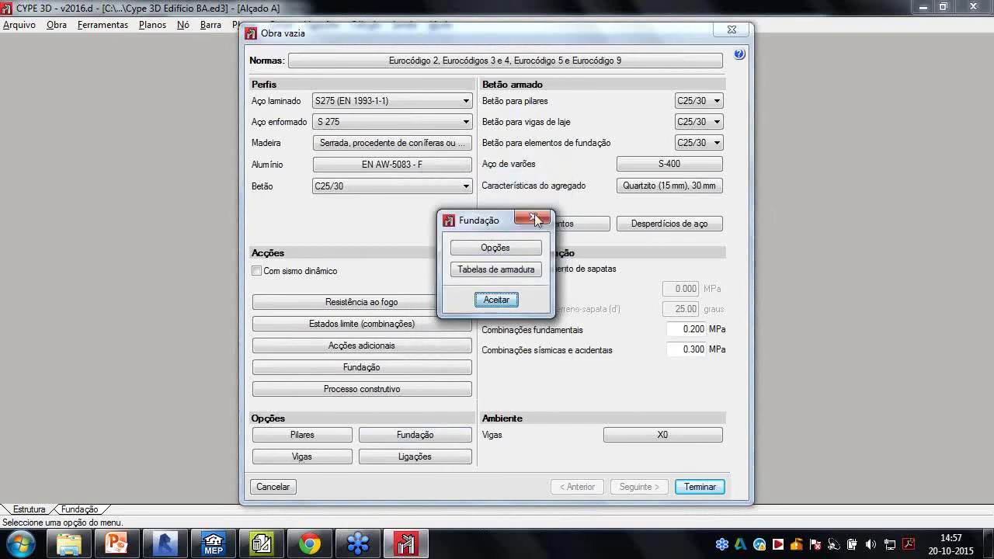
pyautogui.click(535, 220)
# Examine the connection options, covering materials, non-preloaded and preloaded bolts and the anchor plate, without changing them
pyautogui.click(412, 455)
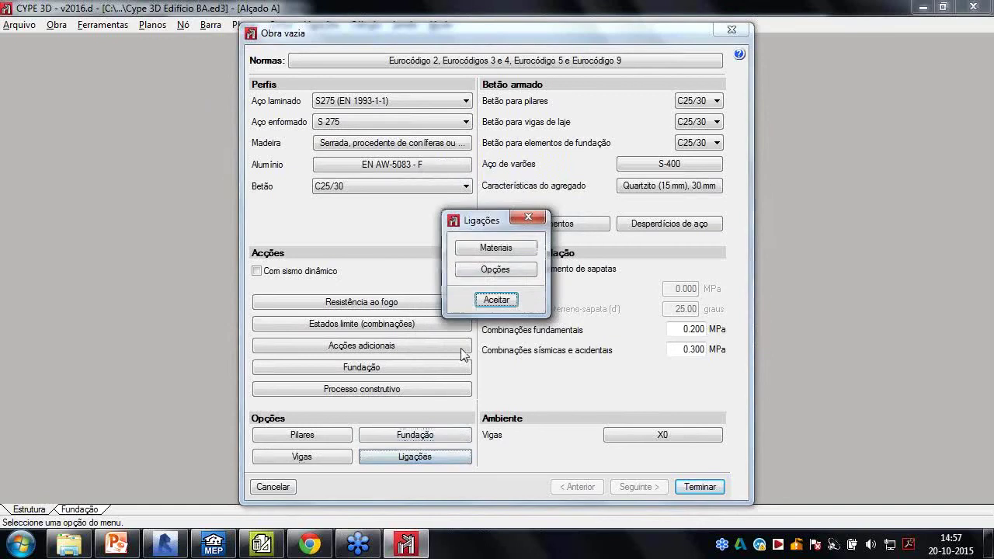
pyautogui.click(509, 250)
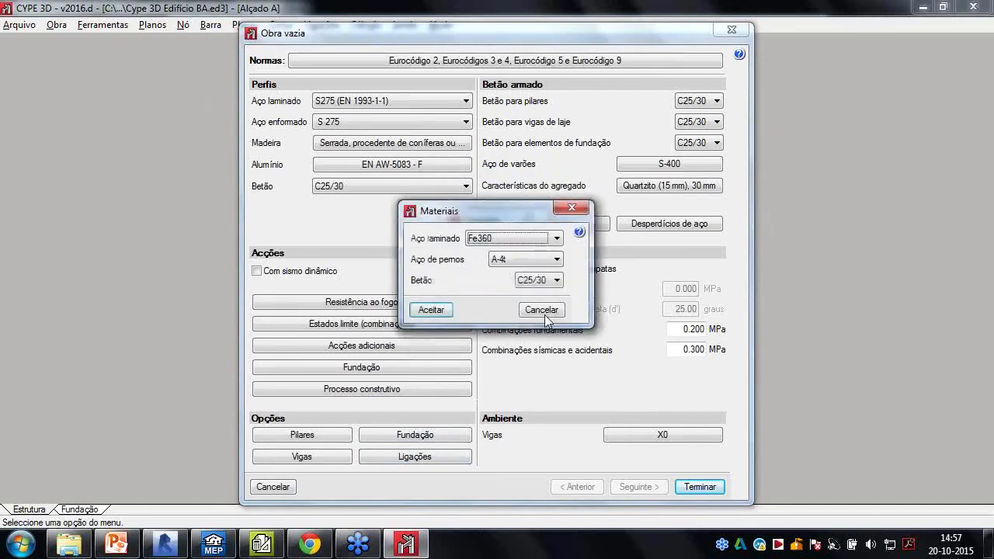
pyautogui.click(548, 312)
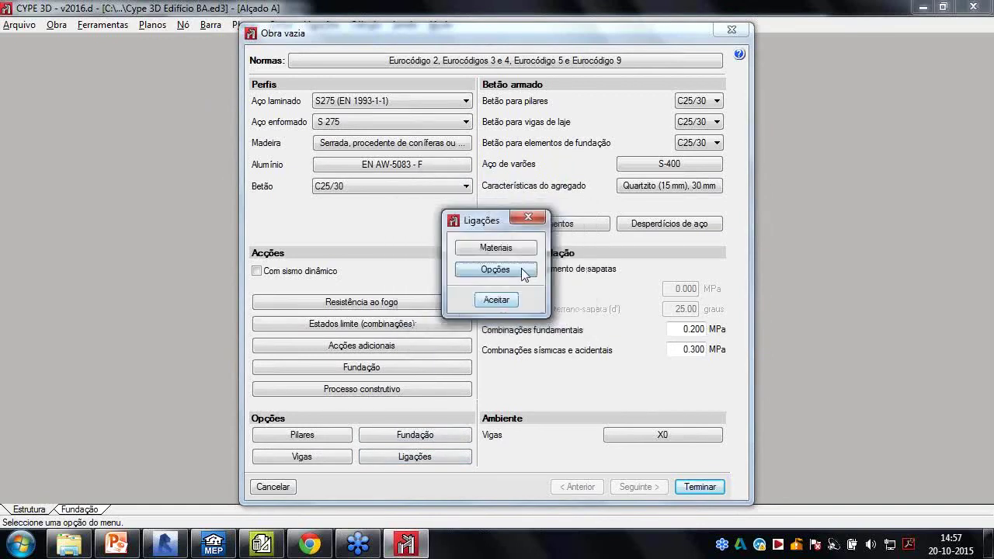
pyautogui.click(522, 270)
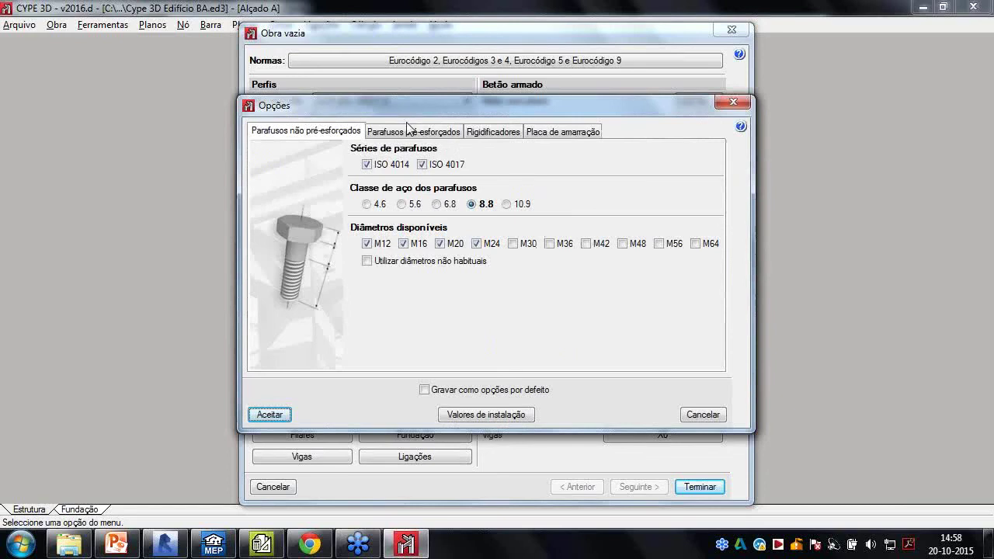
pyautogui.click(440, 134)
pyautogui.click(547, 135)
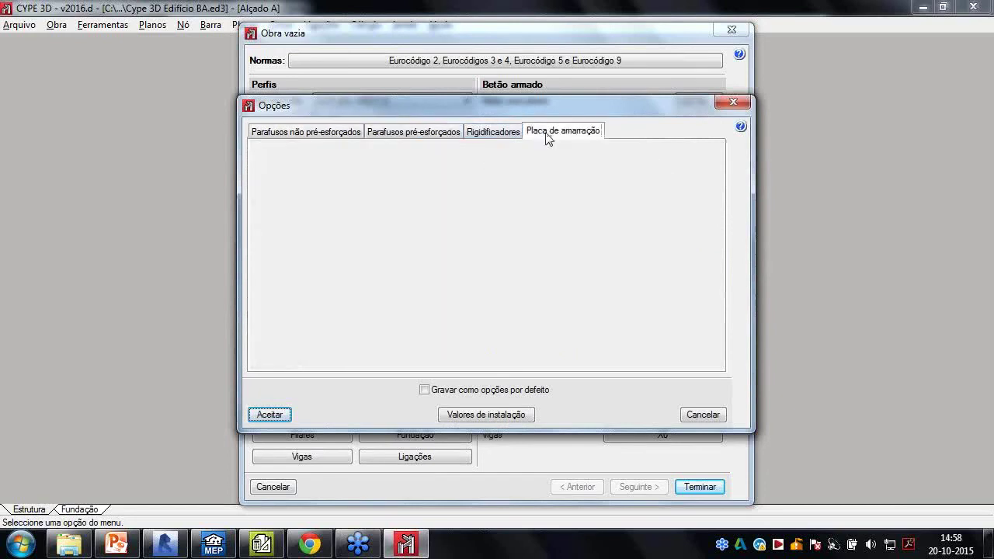
pyautogui.press('Return')
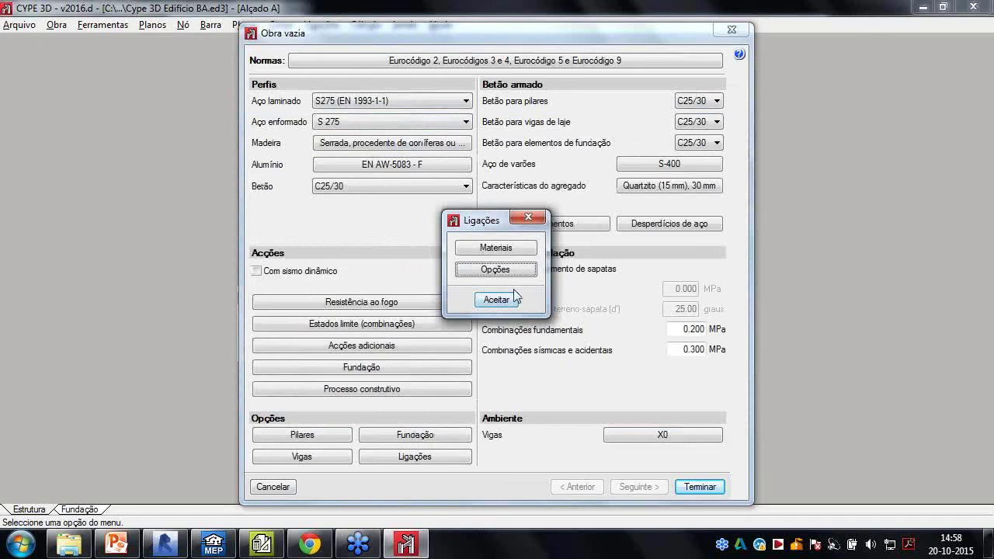
pyautogui.click(530, 218)
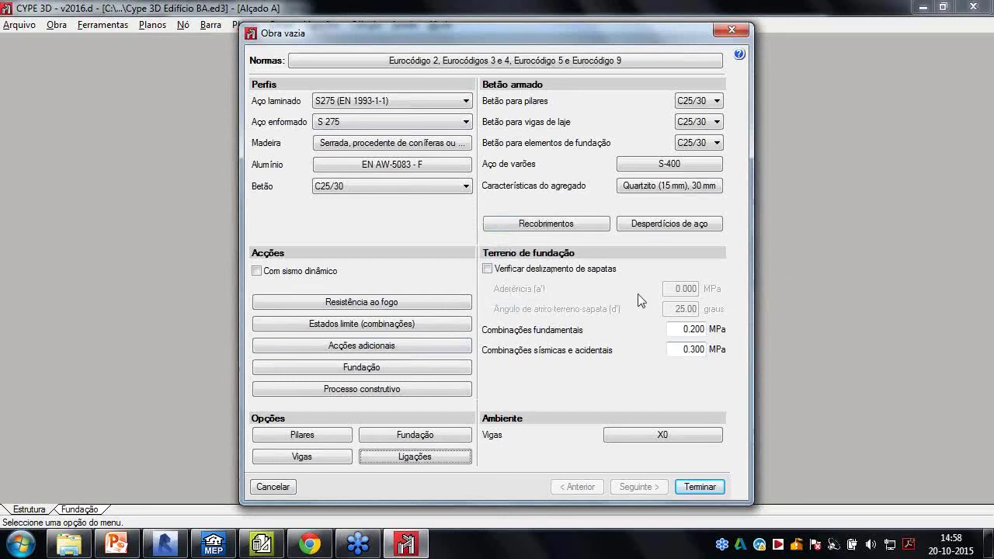
# Examine the beam exposure classes for carbonation, chloride and seawater corrosion, leaving the X0 environment setting unchanged
pyautogui.click(645, 439)
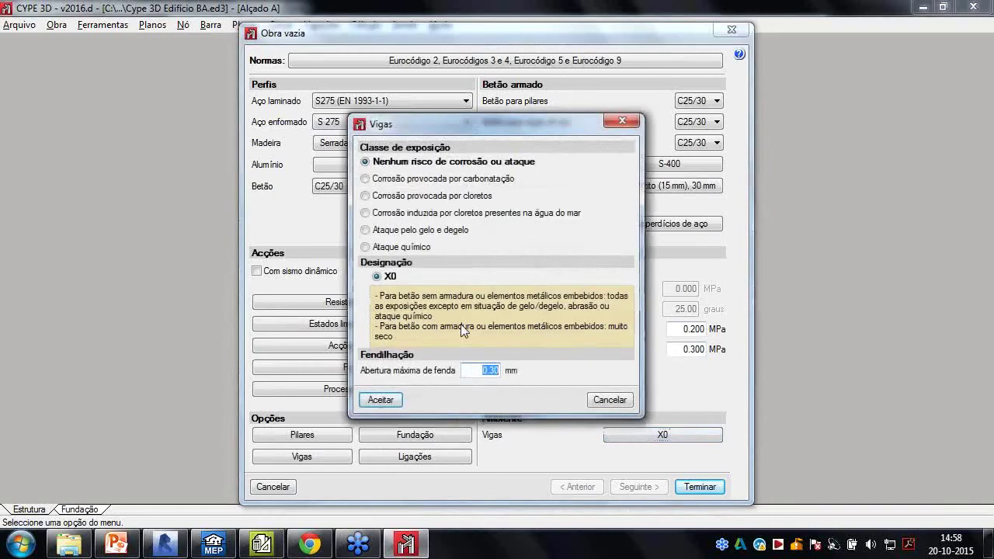
pyautogui.click(418, 178)
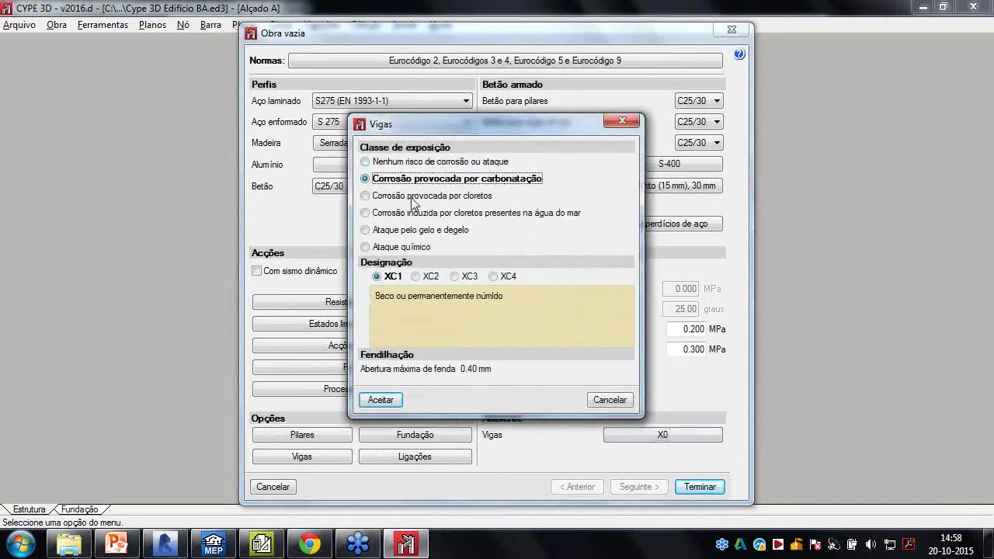
pyautogui.click(416, 195)
pyautogui.click(418, 213)
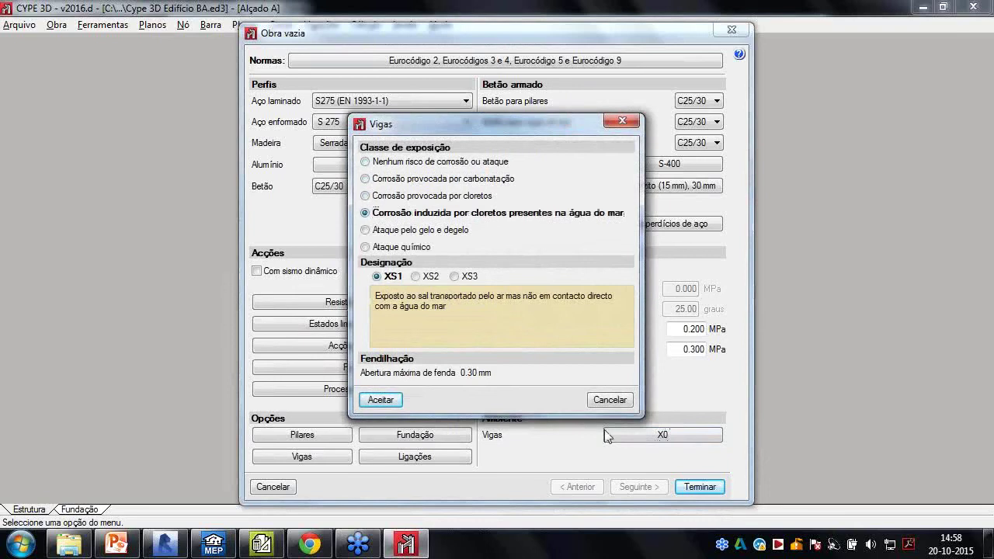
pyautogui.click(615, 399)
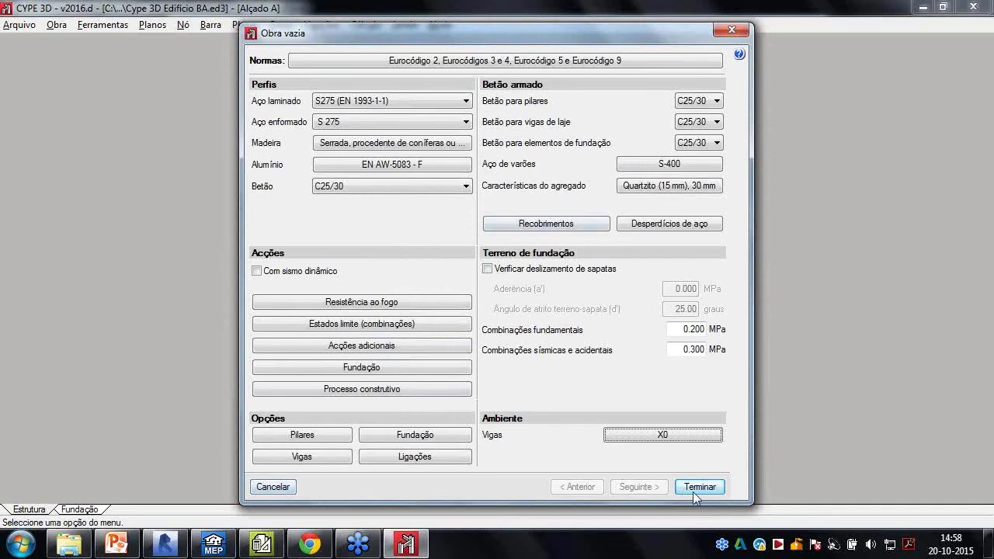
# Finish the new project setup and accept the limit states for the load combinations
pyautogui.click(362, 323)
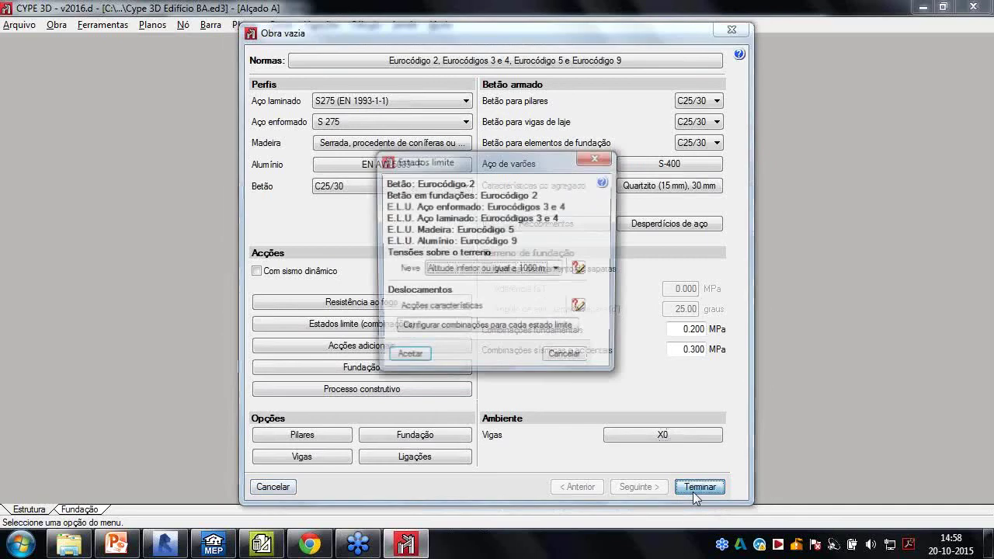
pyautogui.click(414, 360)
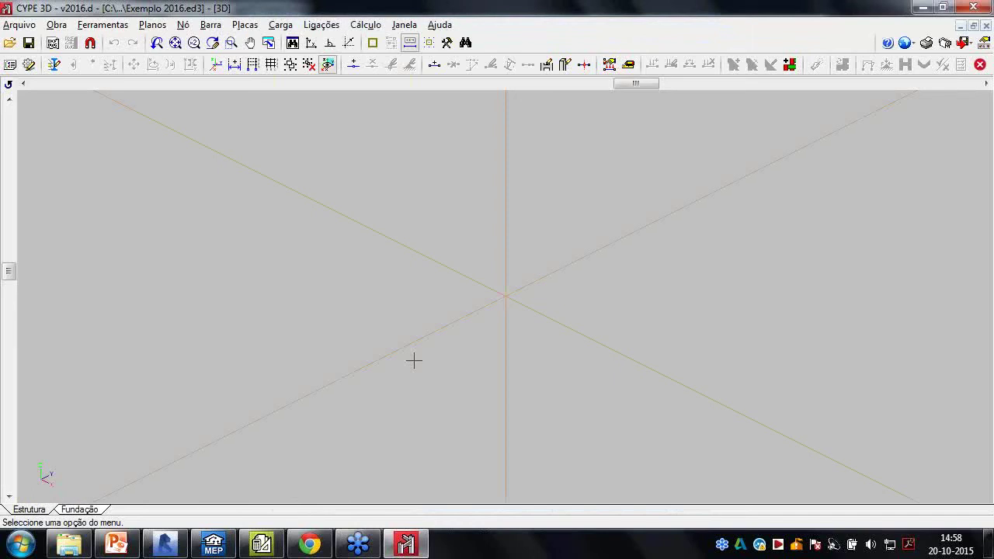
# Review the general data of the created project, including codes, materials and options, without changing them
pyautogui.click(58, 27)
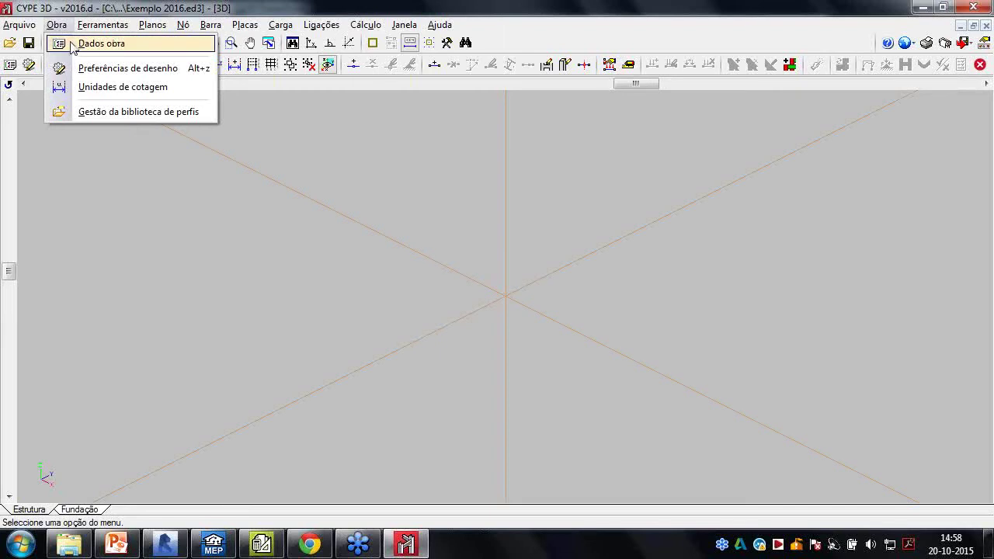
pyautogui.click(93, 44)
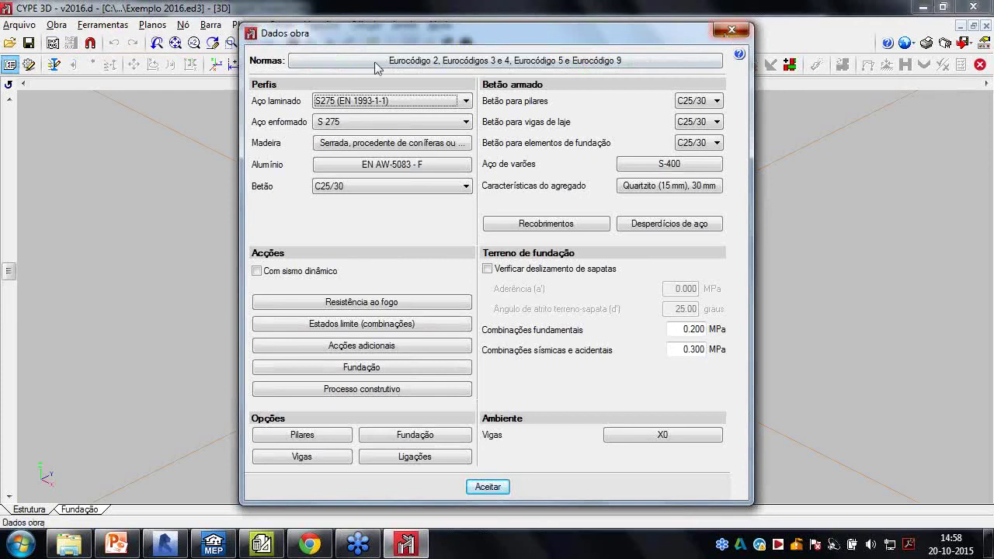
pyautogui.click(730, 31)
# Examine the dimensioning units for dimensions, reinforcement and lengths without changing them
pyautogui.click(56, 25)
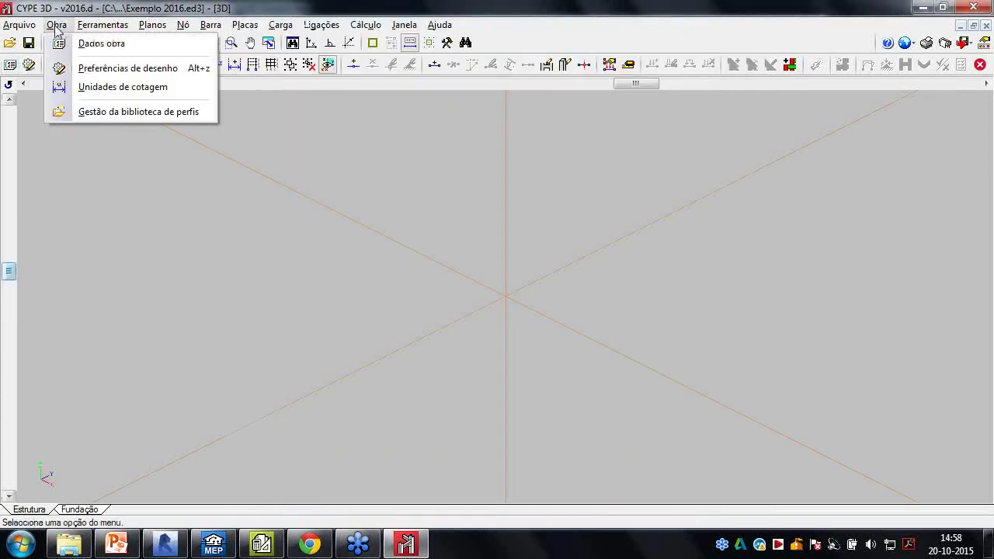
pyautogui.click(140, 92)
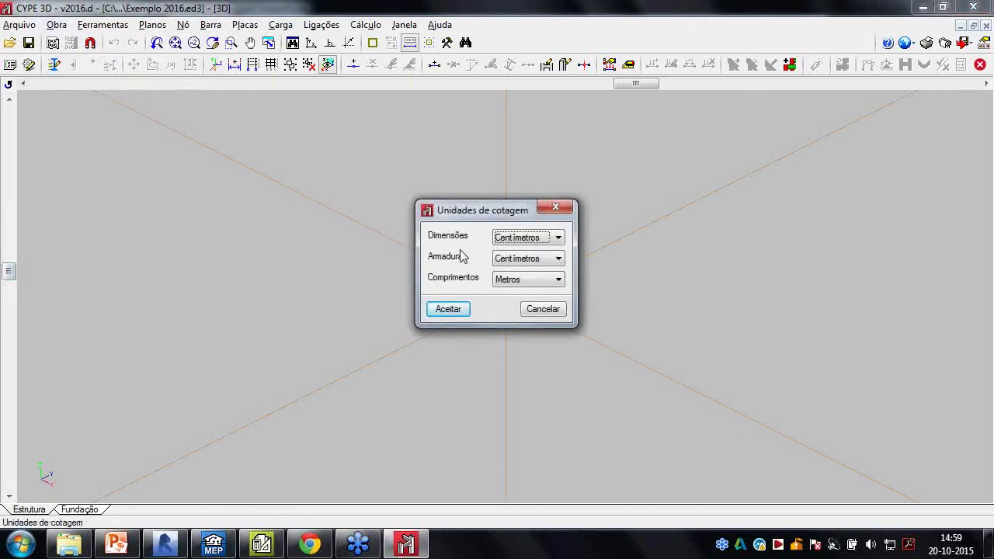
pyautogui.click(548, 243)
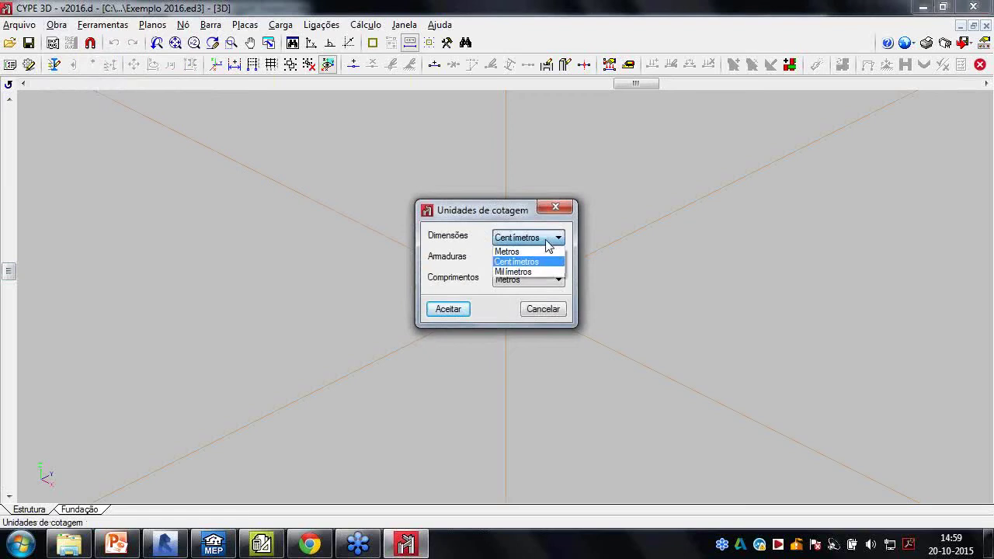
pyautogui.click(547, 236)
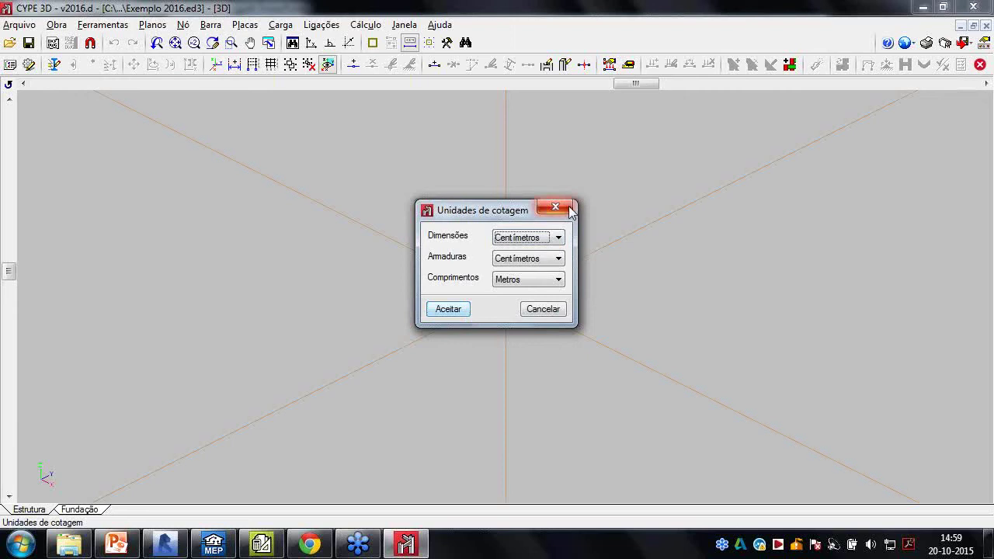
pyautogui.click(556, 207)
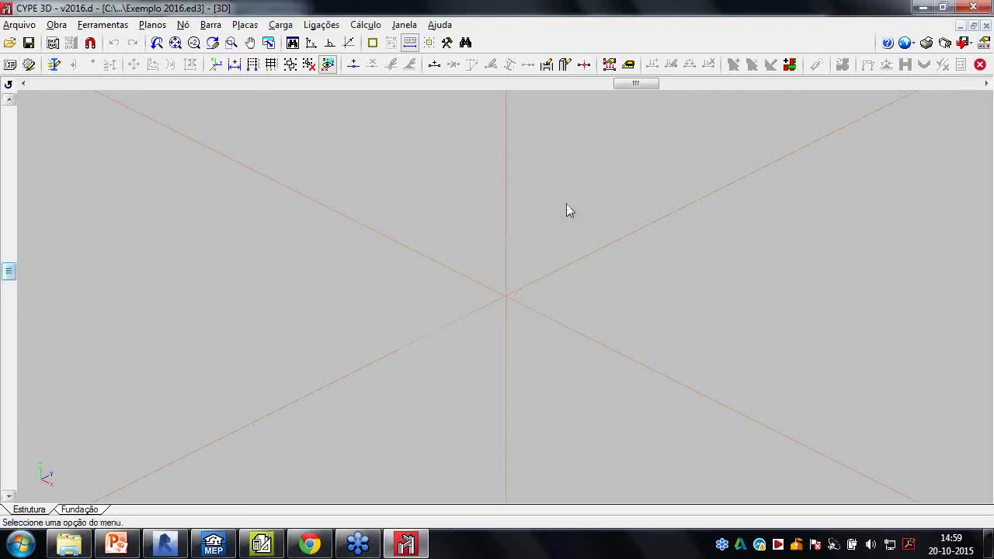
# Generate five levels with the prefix Nível, starting at elevation 0.000 m with a separation of 3.000 m
pyautogui.click(102, 25)
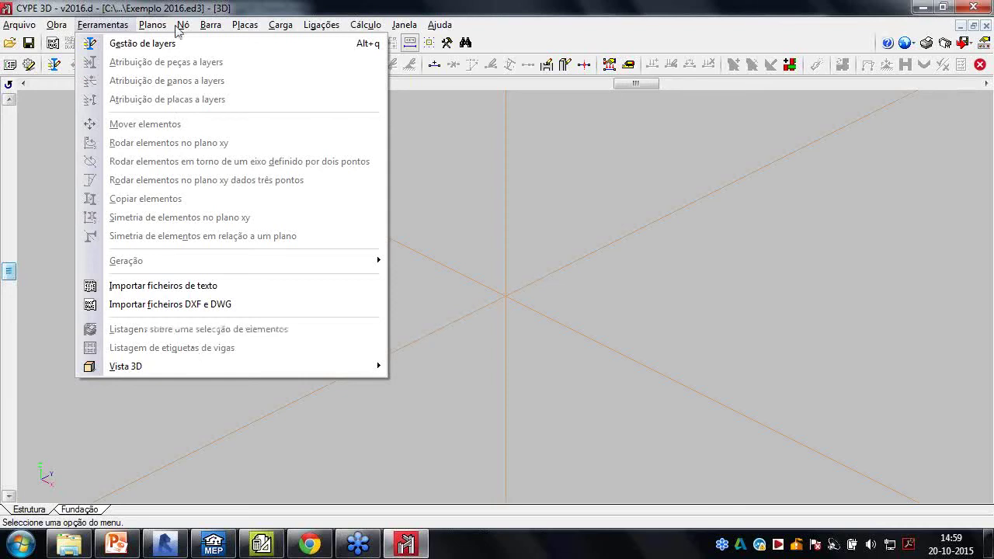
pyautogui.moveTo(162, 27)
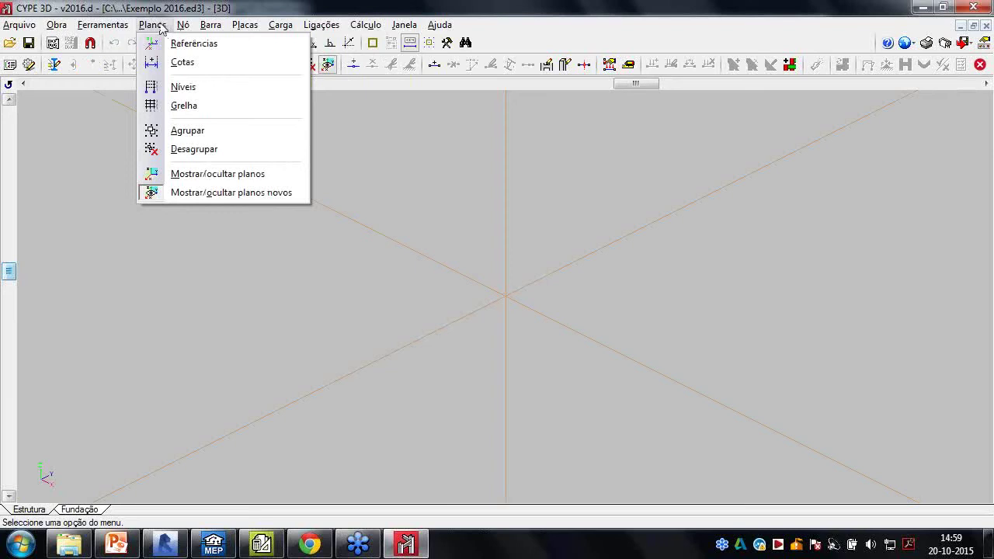
pyautogui.click(194, 89)
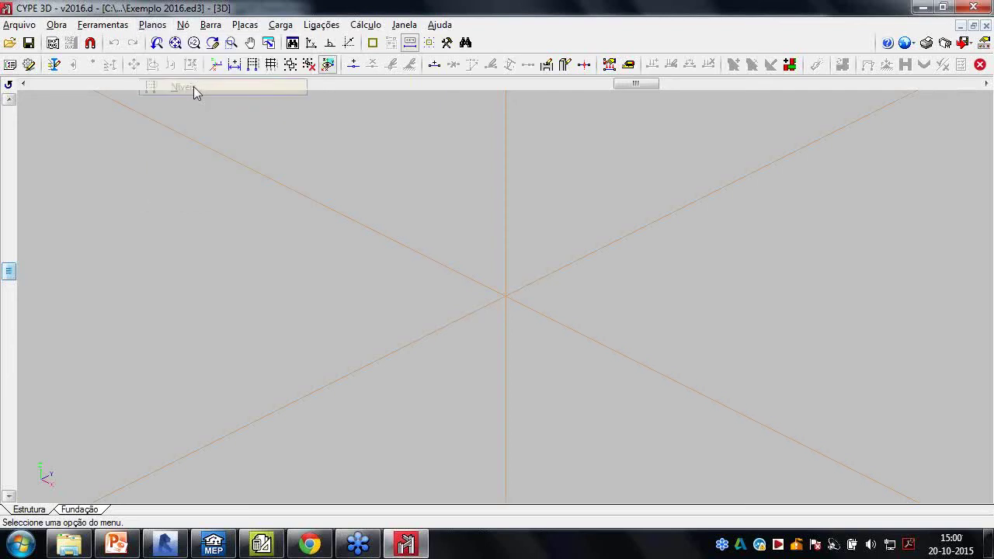
pyautogui.moveTo(473, 126); pyautogui.dragTo(450, 129)
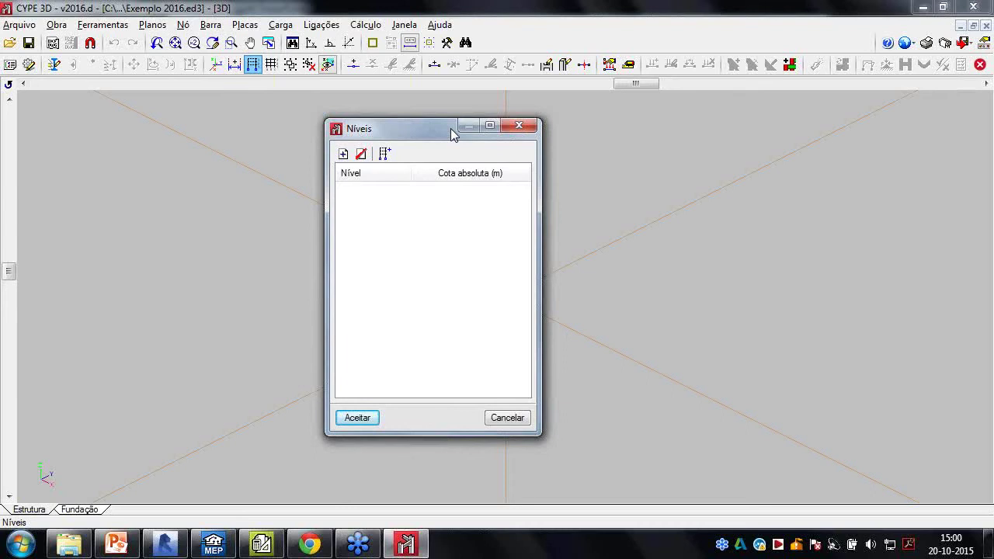
pyautogui.click(343, 153)
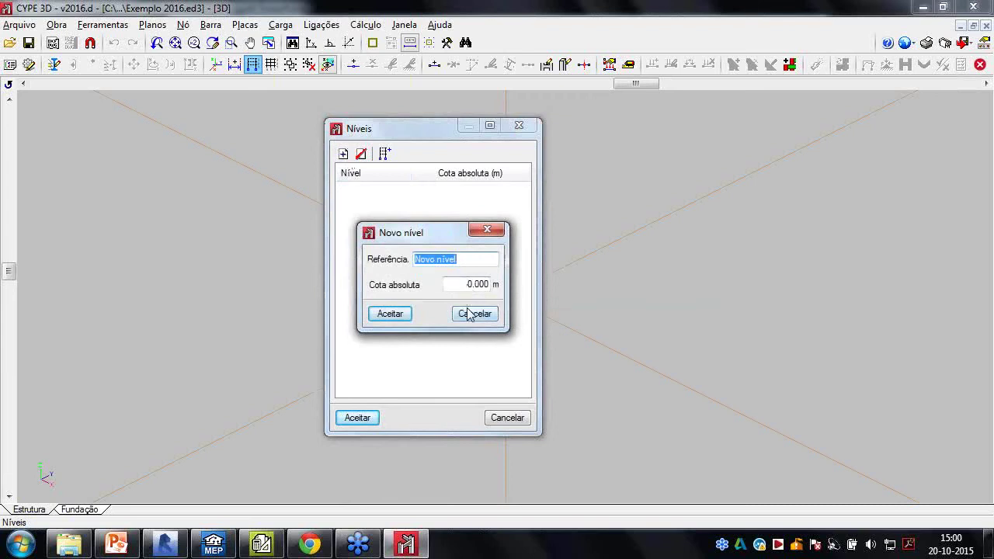
pyautogui.click(474, 314)
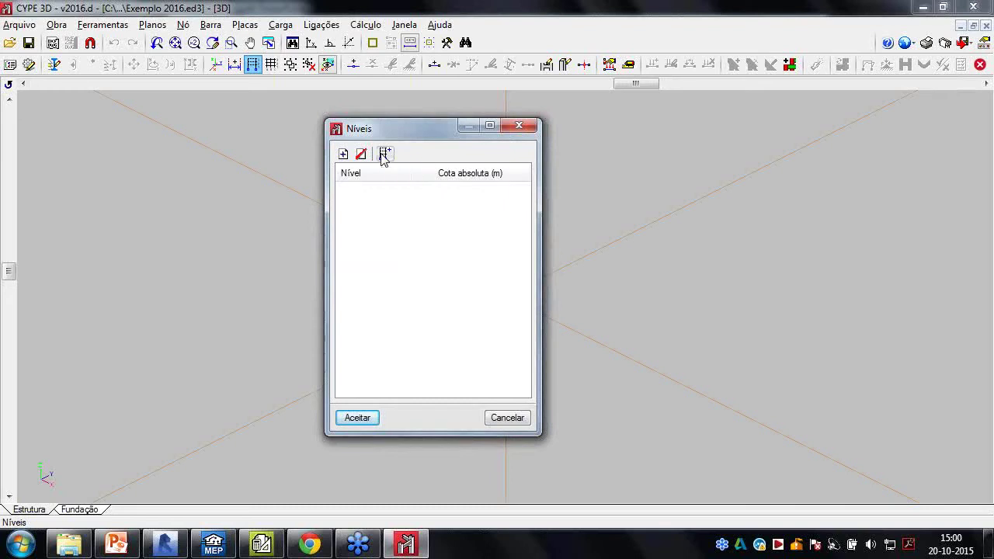
pyautogui.click(383, 155)
pyautogui.moveTo(404, 226); pyautogui.dragTo(367, 216)
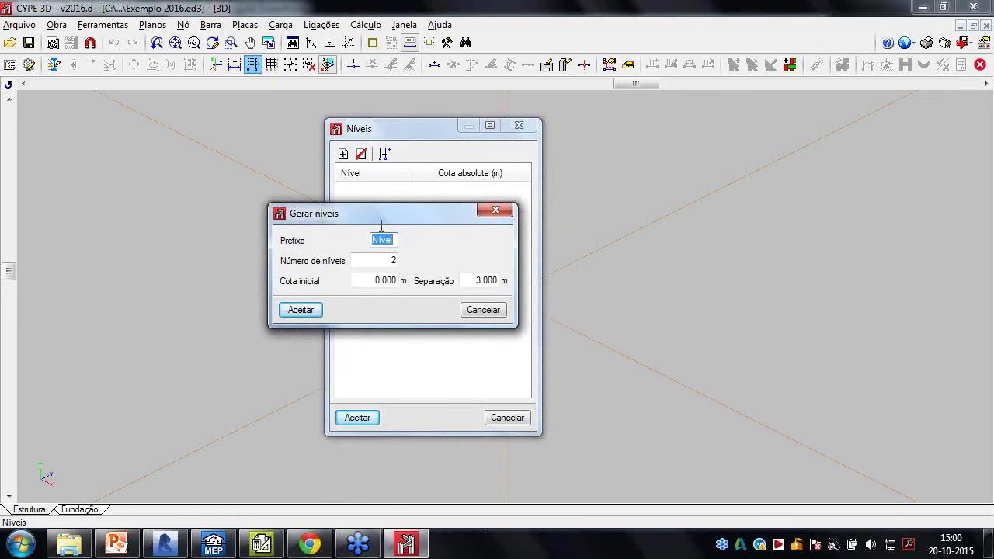
pyautogui.click(387, 256)
pyautogui.write('5')
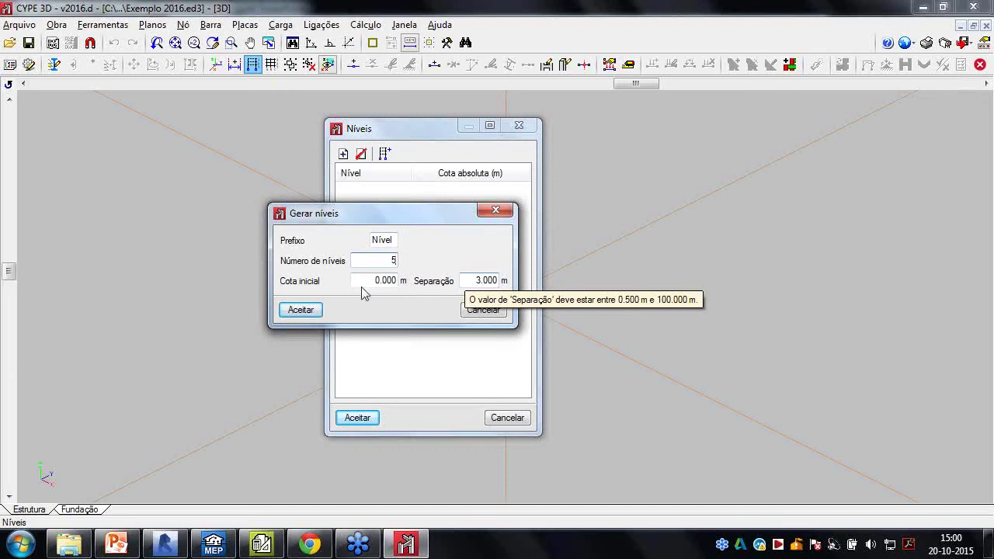
pyautogui.click(316, 311)
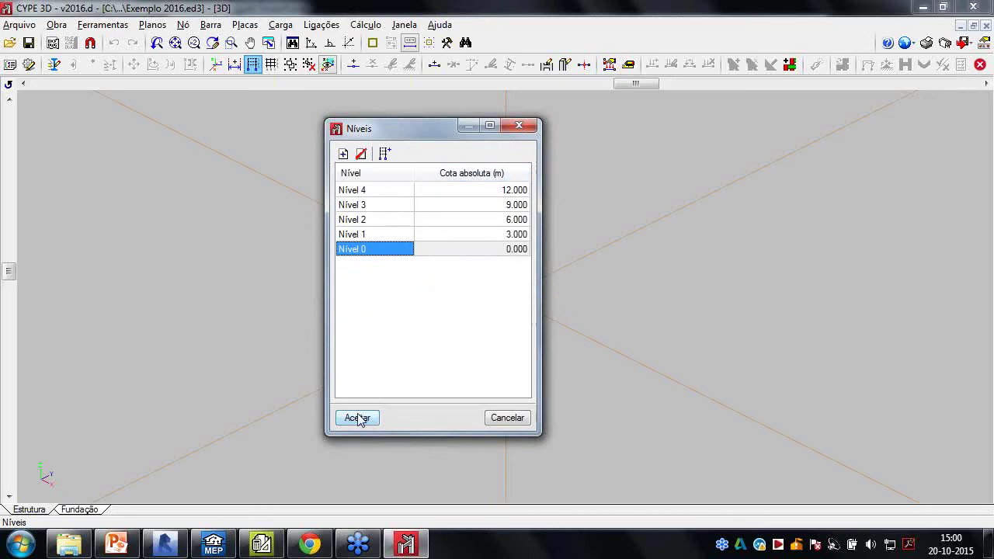
pyautogui.press('Return')
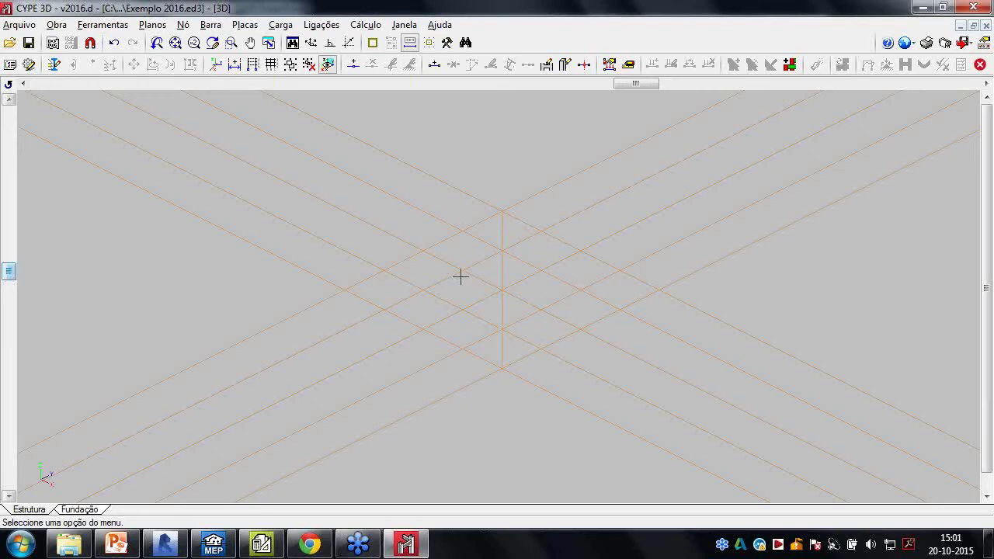
# Open the grid definition and examine the coordinate, label and label position settings for a new X-direction line
pyautogui.click(153, 26)
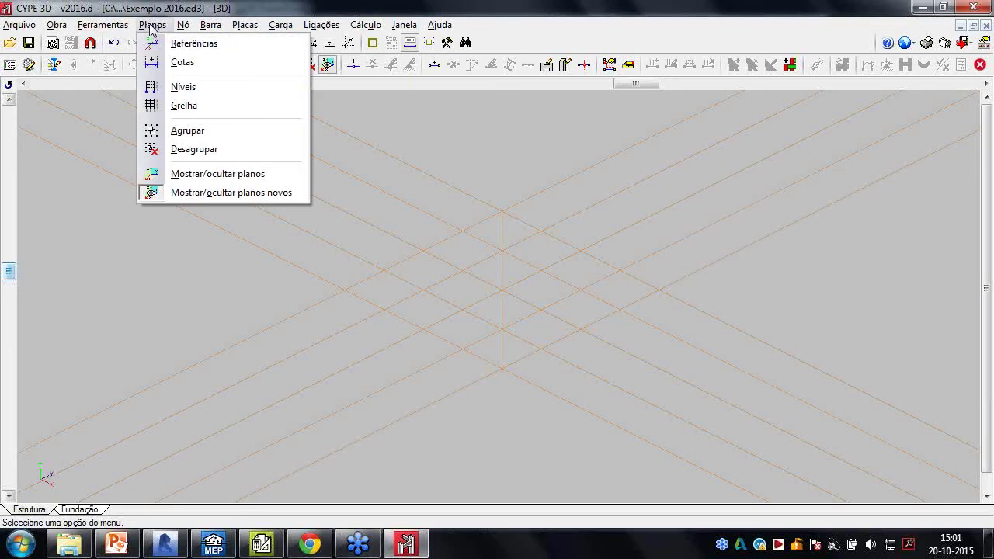
pyautogui.click(175, 106)
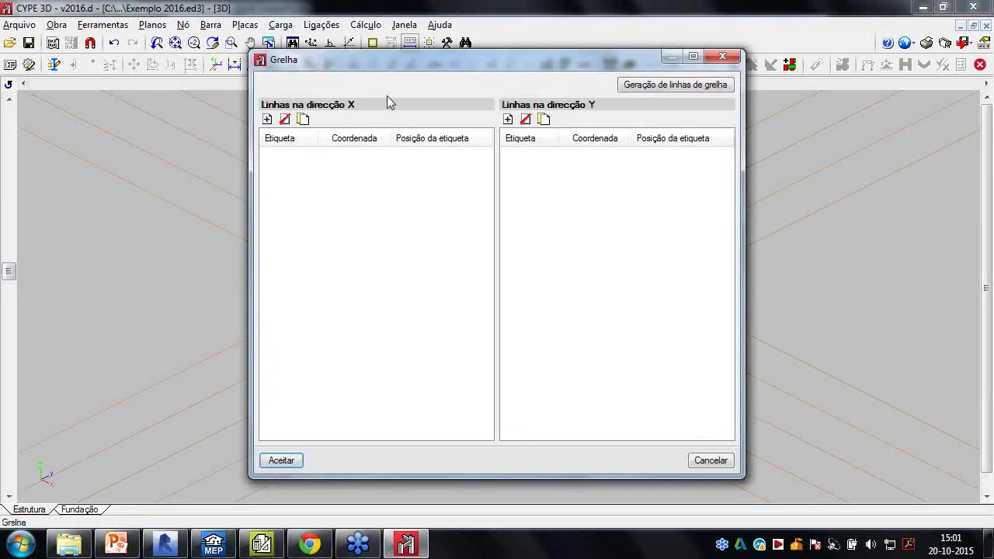
pyautogui.moveTo(386, 100); pyautogui.dragTo(380, 78)
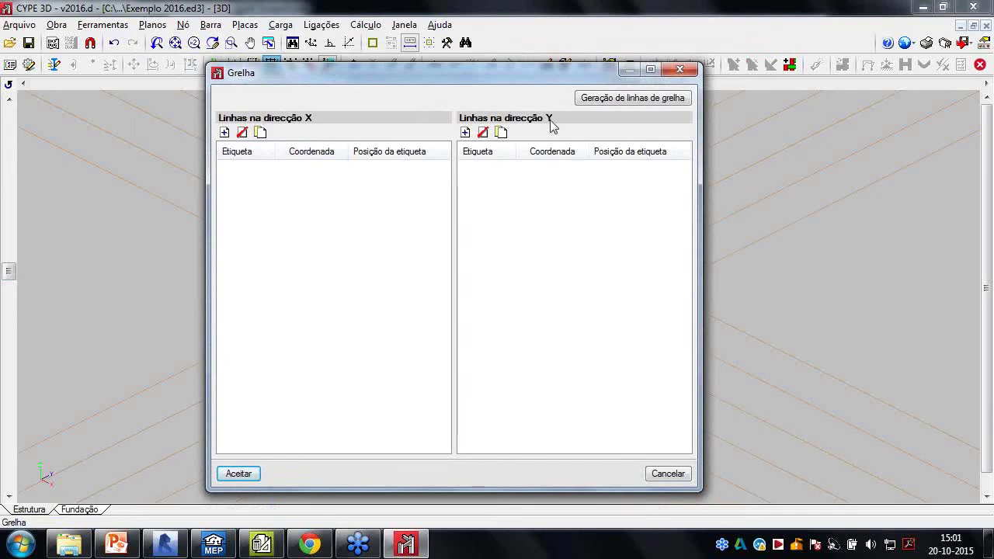
pyautogui.click(224, 132)
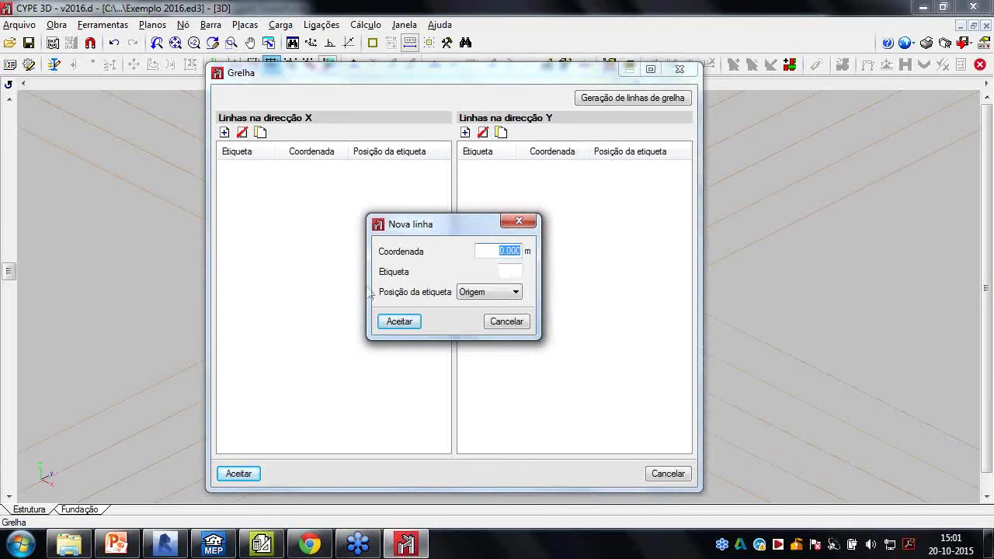
pyautogui.click(498, 292)
pyautogui.click(501, 305)
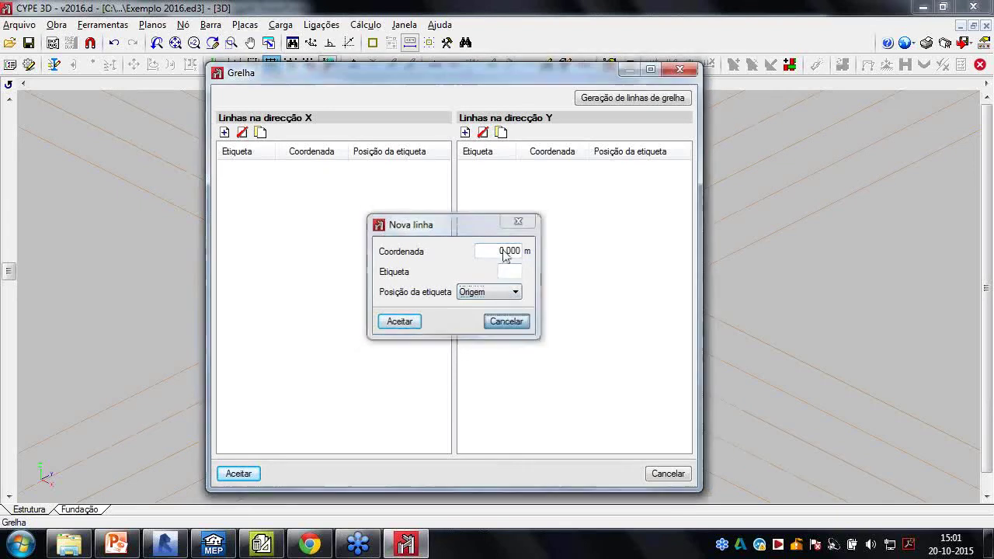
# Generate three grid lines in each of the X and Y directions, spaced 5 m apart, with initial labels A and 1
pyautogui.click(506, 321)
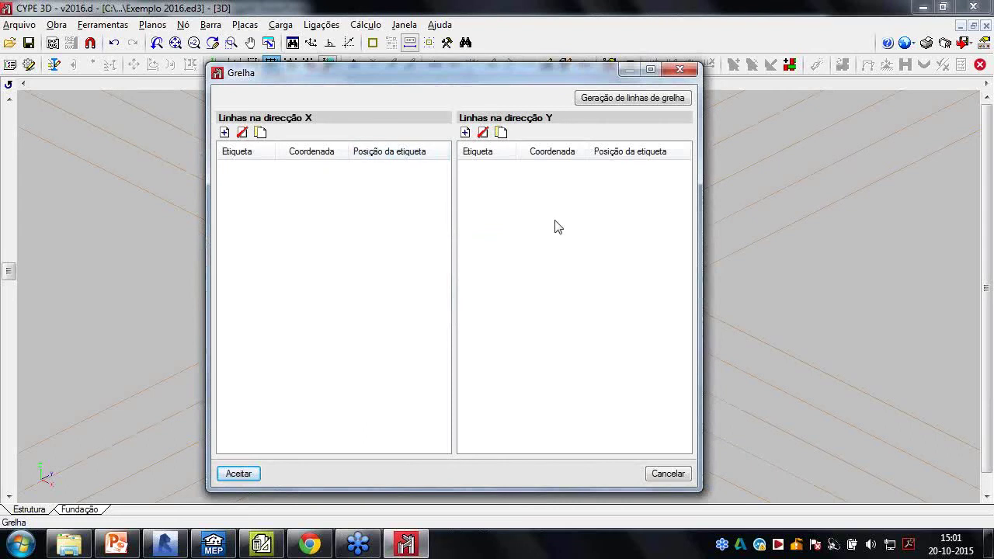
pyautogui.click(613, 99)
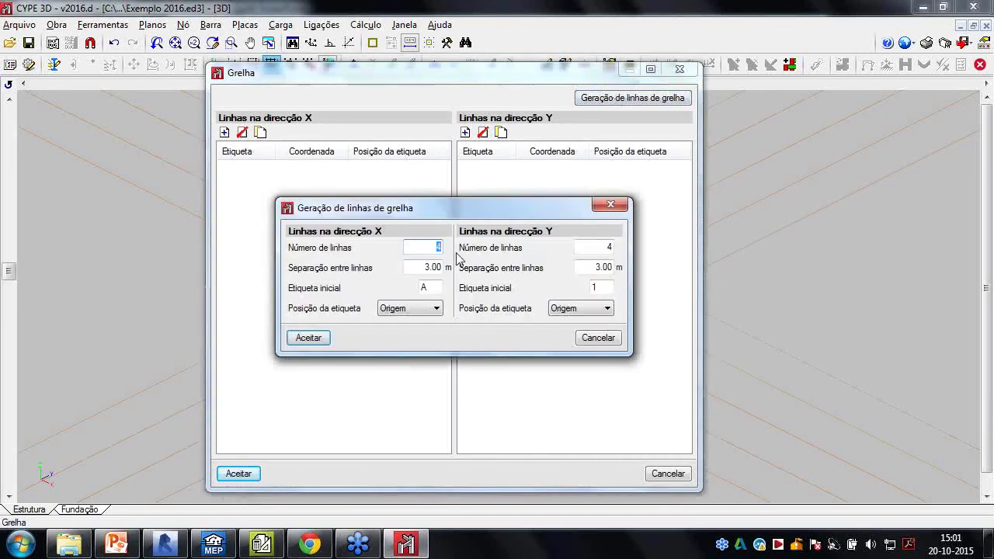
pyautogui.write('3')
pyautogui.doubleClick(608, 247)
pyautogui.write('3')
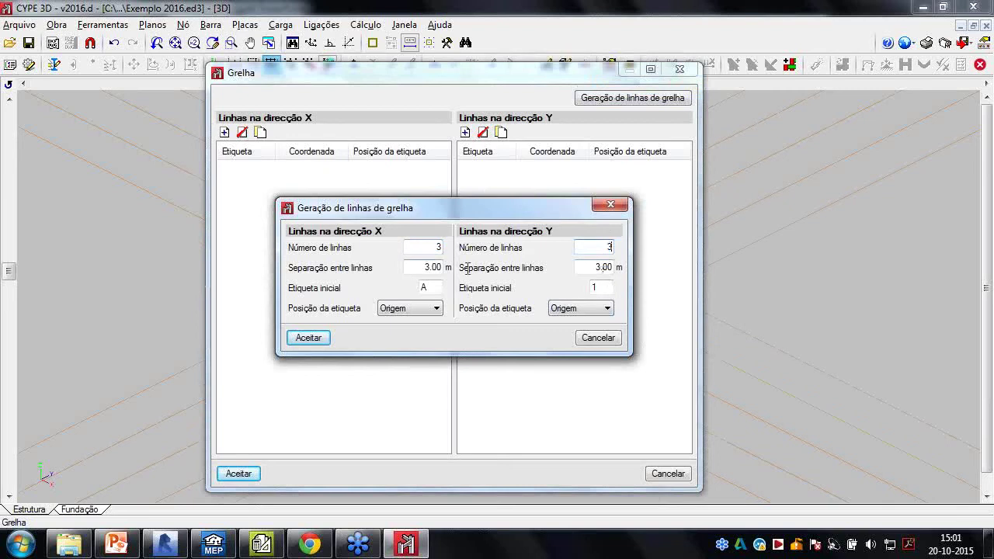
pyautogui.press('Tab')
pyautogui.write('5')
pyautogui.doubleClick(592, 267)
pyautogui.write('5')
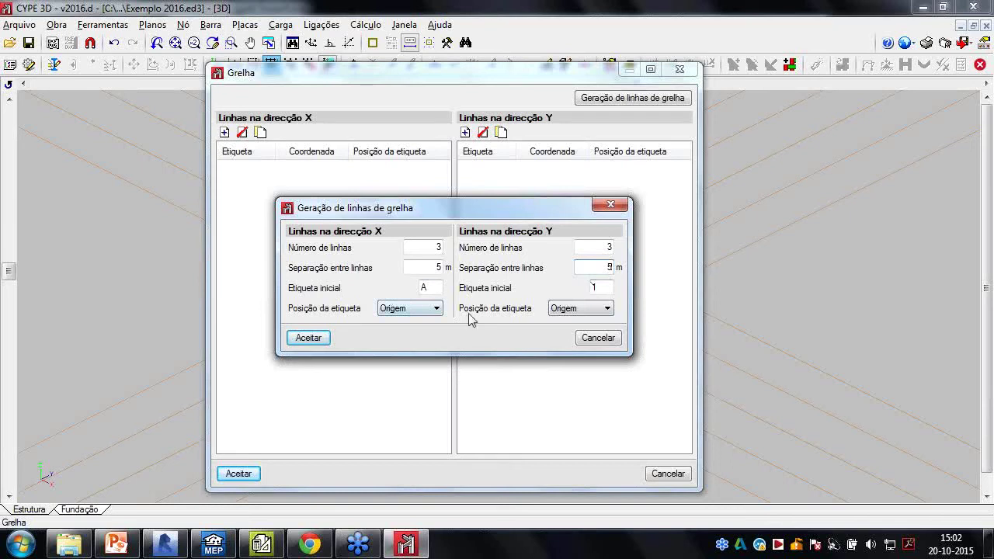
pyautogui.click(307, 338)
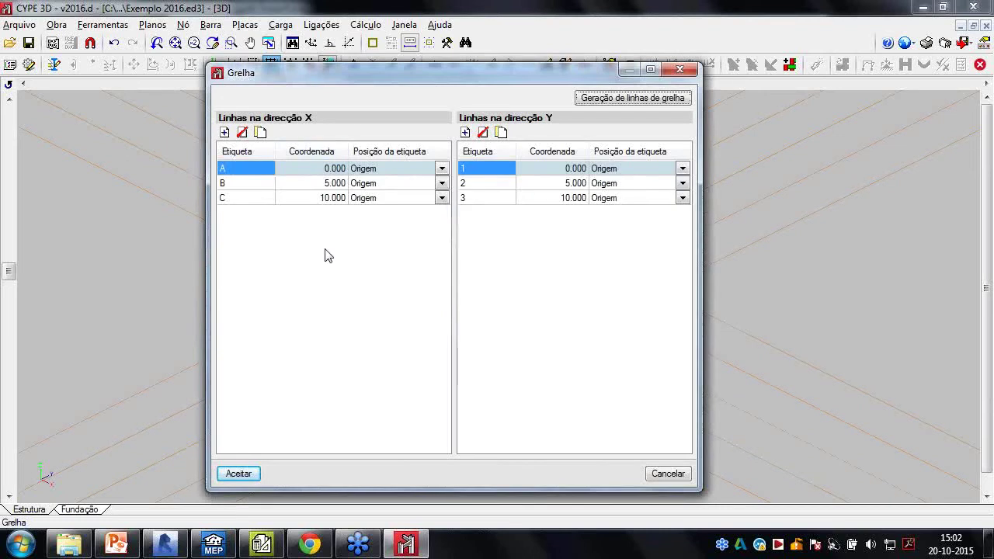
pyautogui.click(254, 475)
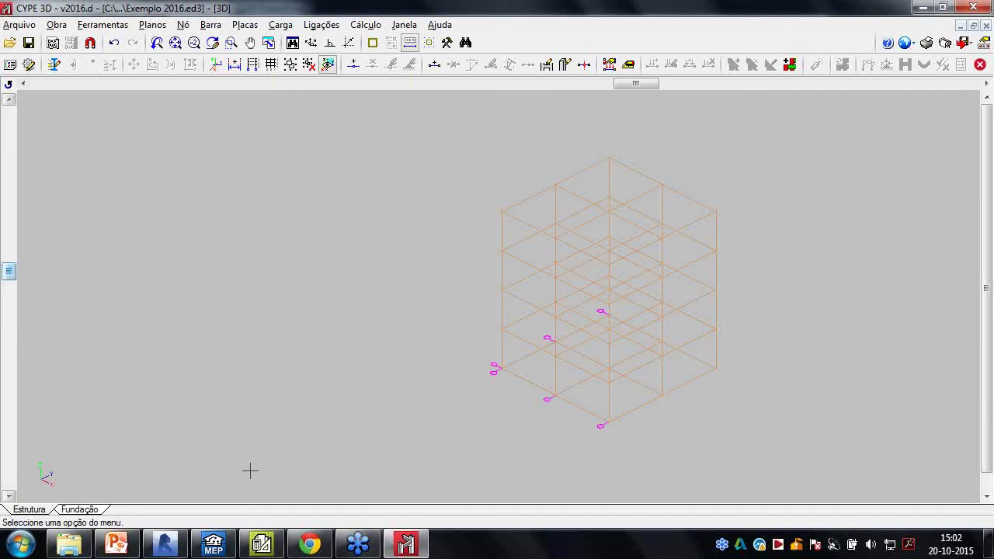
# Examine the generic, tie, column and beam element types available for describing a new bar, without changing its profile
pyautogui.click(211, 25)
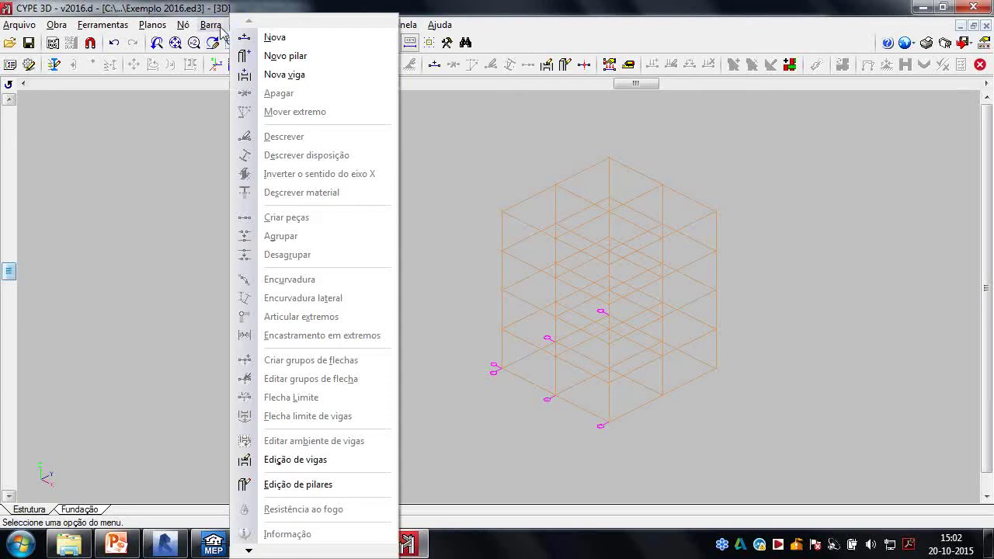
pyautogui.click(276, 38)
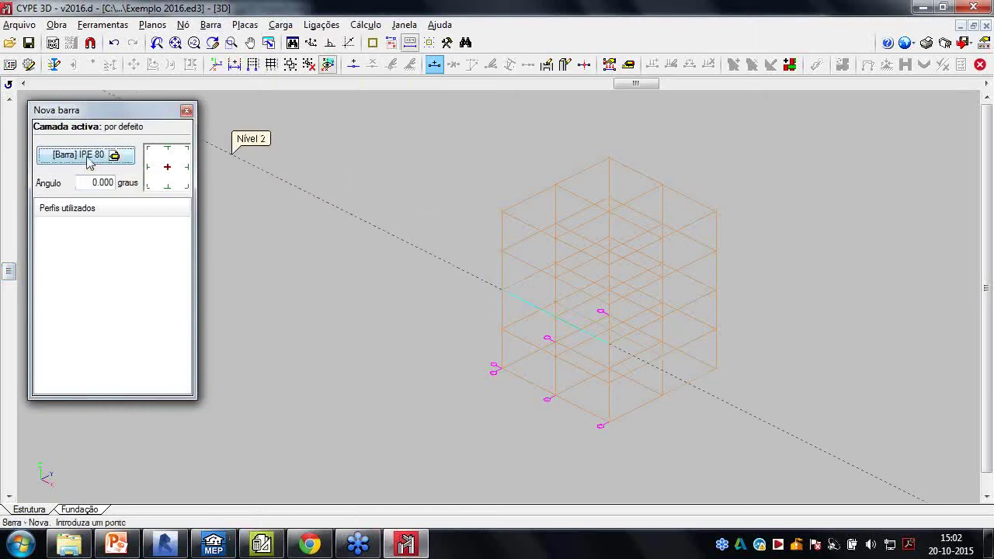
pyautogui.click(87, 155)
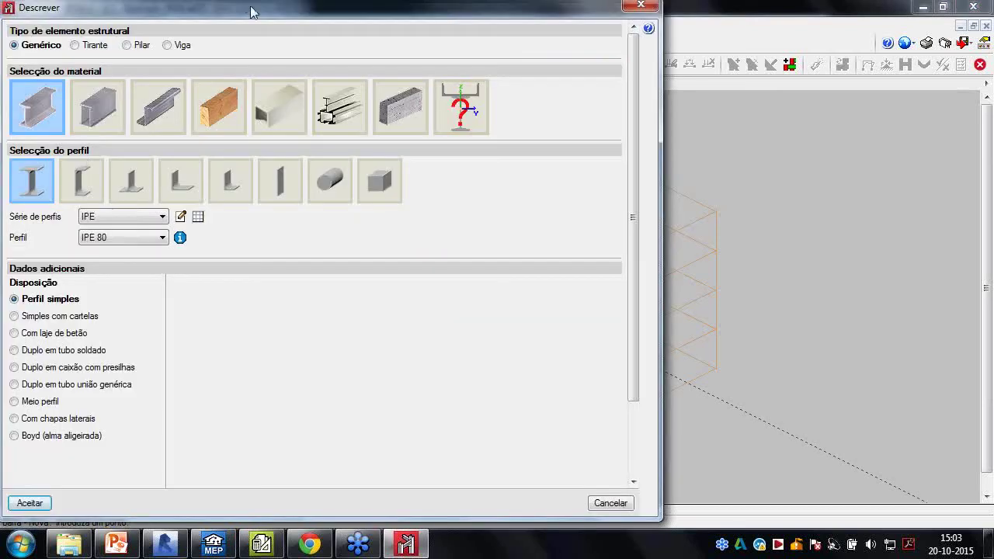
pyautogui.moveTo(250, 11); pyautogui.dragTo(331, 12)
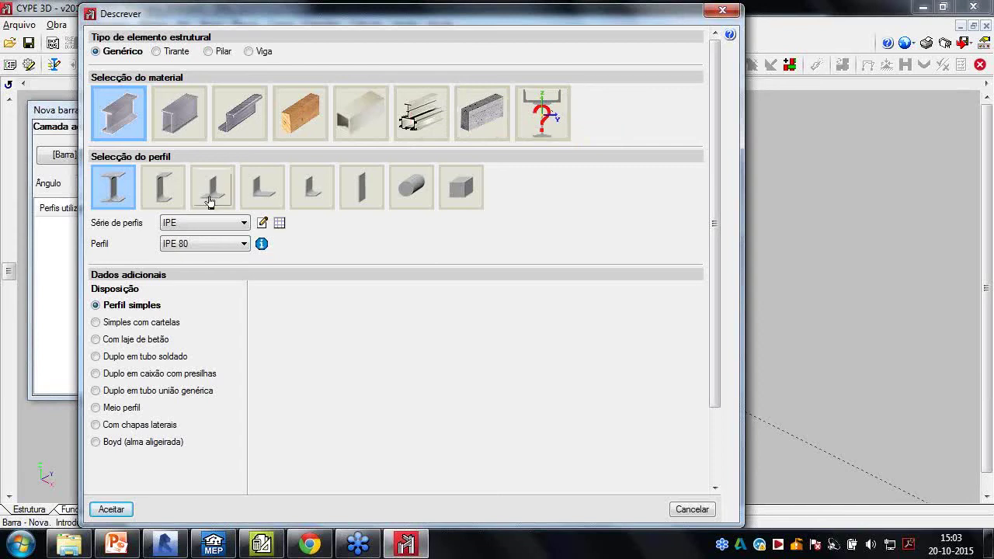
pyautogui.click(175, 53)
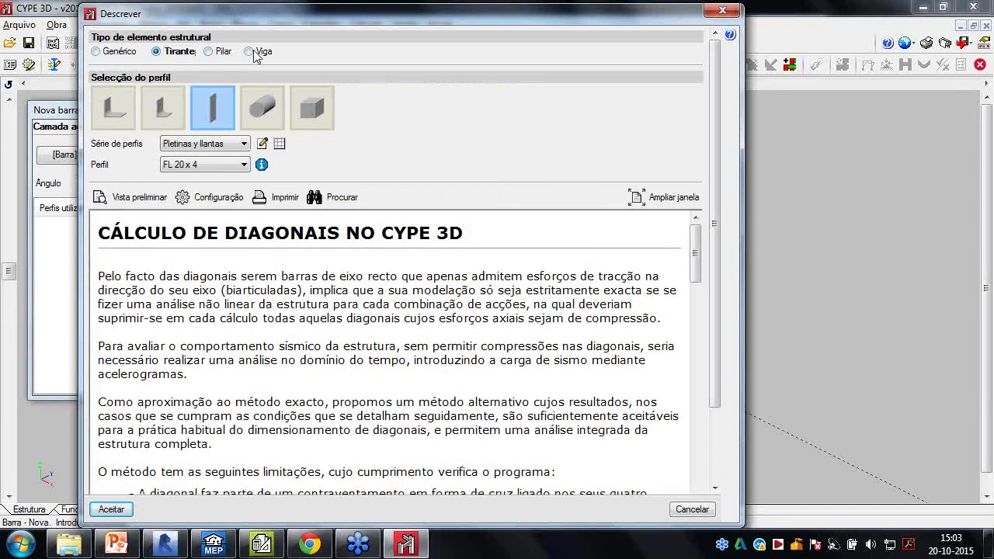
pyautogui.click(221, 52)
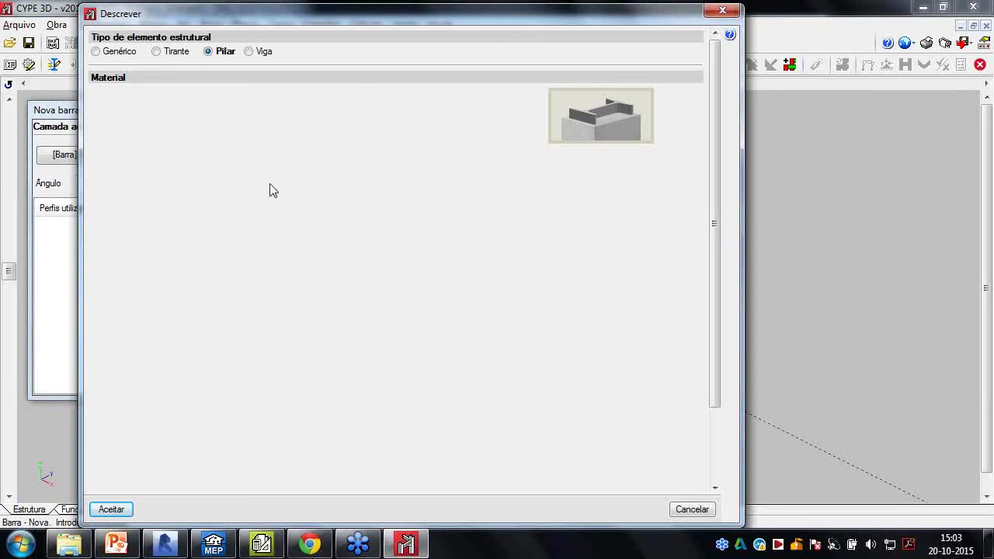
pyautogui.click(600, 121)
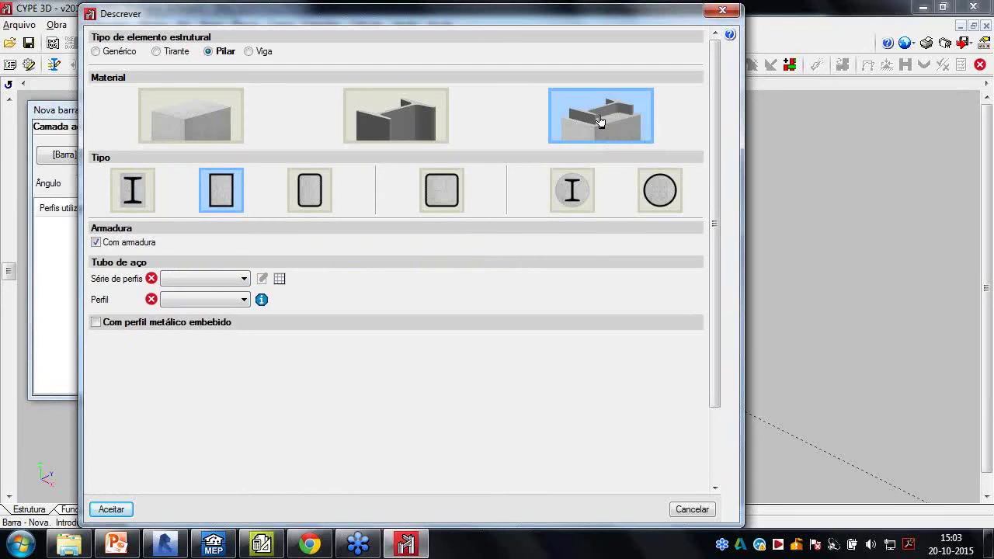
pyautogui.click(265, 53)
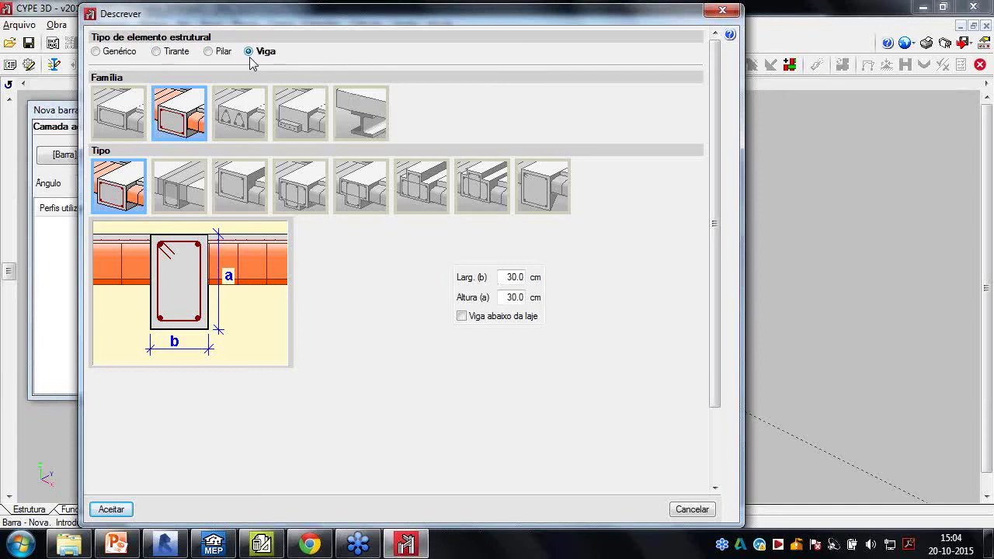
pyautogui.click(722, 10)
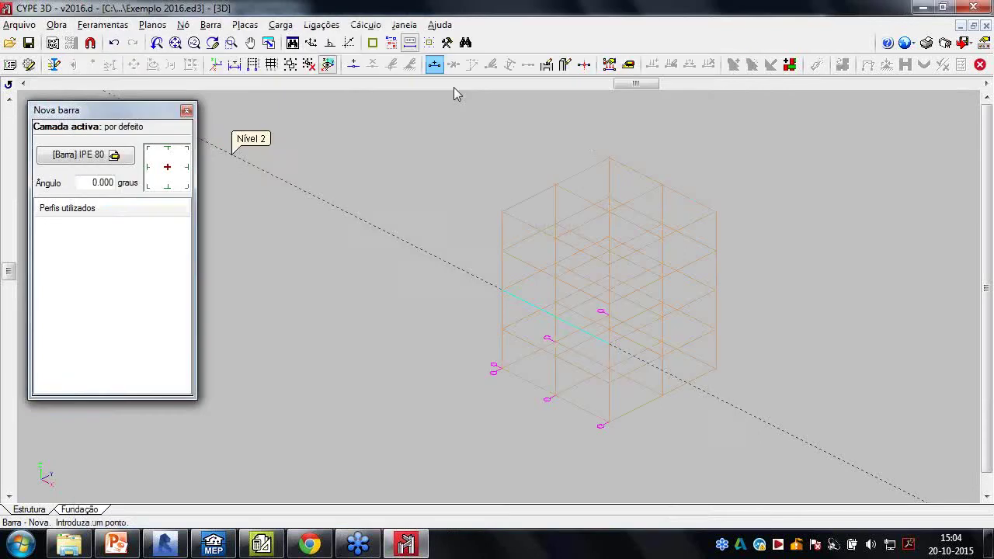
# Place 30x30 columns from Nível 0 to Nível 4 at grid intersections A-1, B-1, C-1 and C-2
pyautogui.click(210, 25)
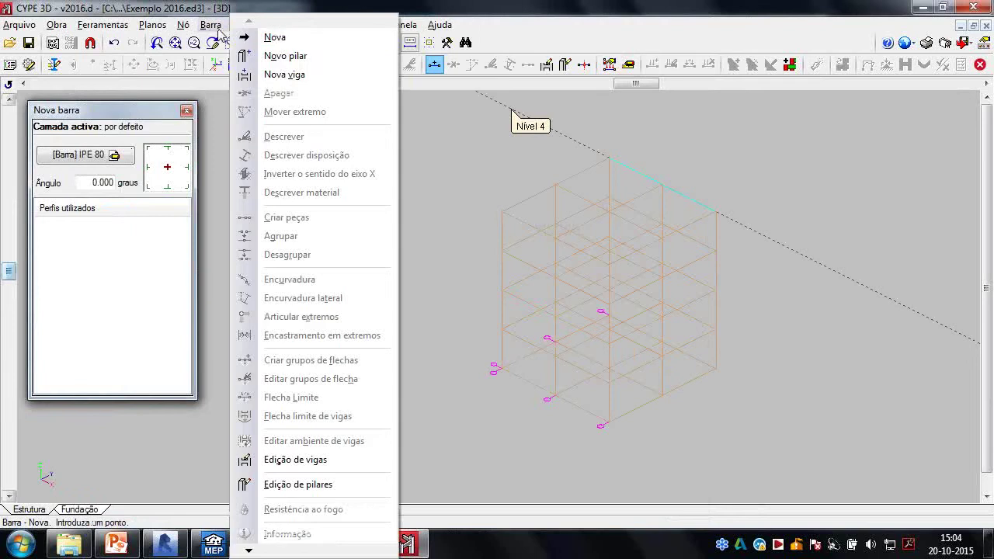
pyautogui.click(281, 59)
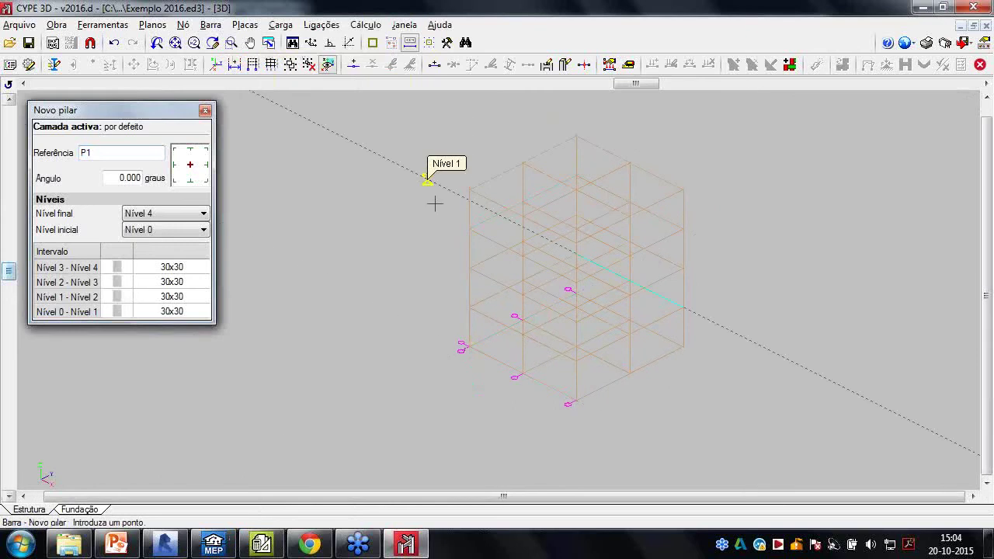
pyautogui.scroll(1, 533, 341)
pyautogui.scroll(-2, 506, 362)
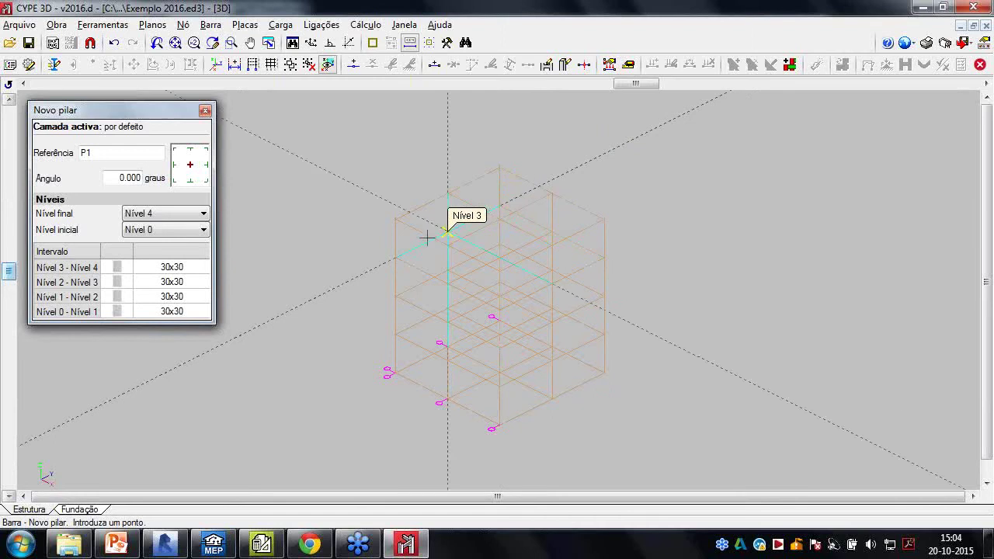
pyautogui.click(147, 232)
pyautogui.click(115, 153)
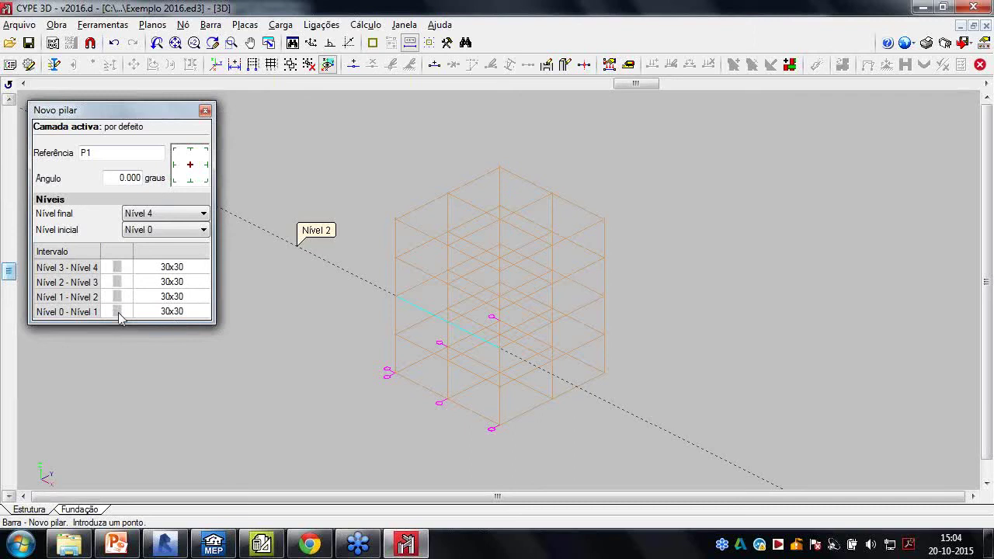
pyautogui.click(191, 165)
pyautogui.moveTo(350, 362); pyautogui.dragTo(282, 267, button='middle')
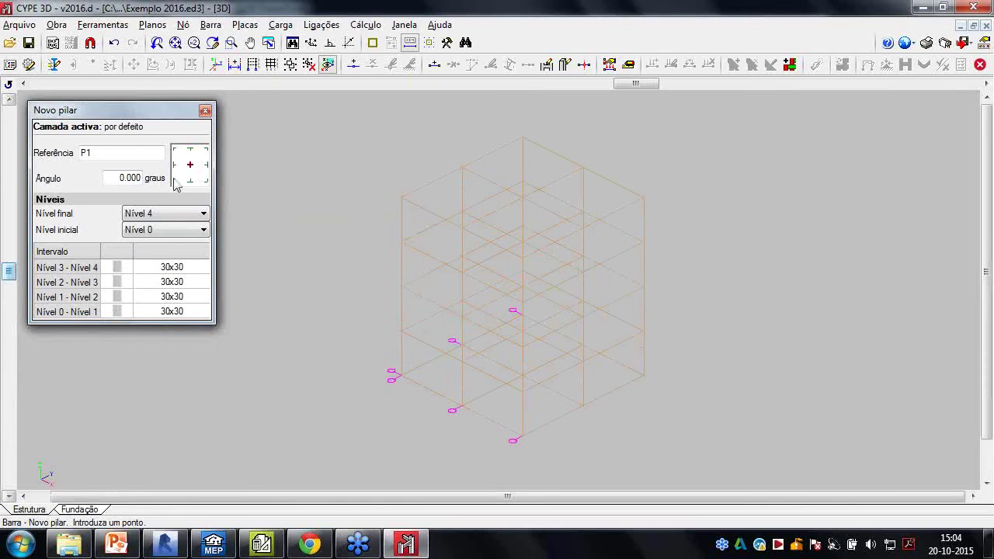
pyautogui.click(403, 376)
pyautogui.click(458, 407)
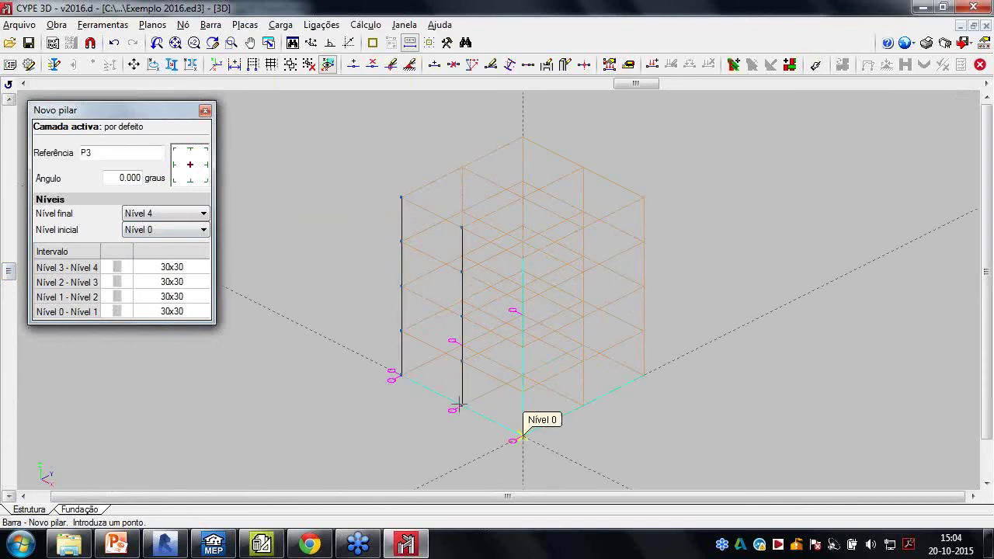
pyautogui.click(522, 436)
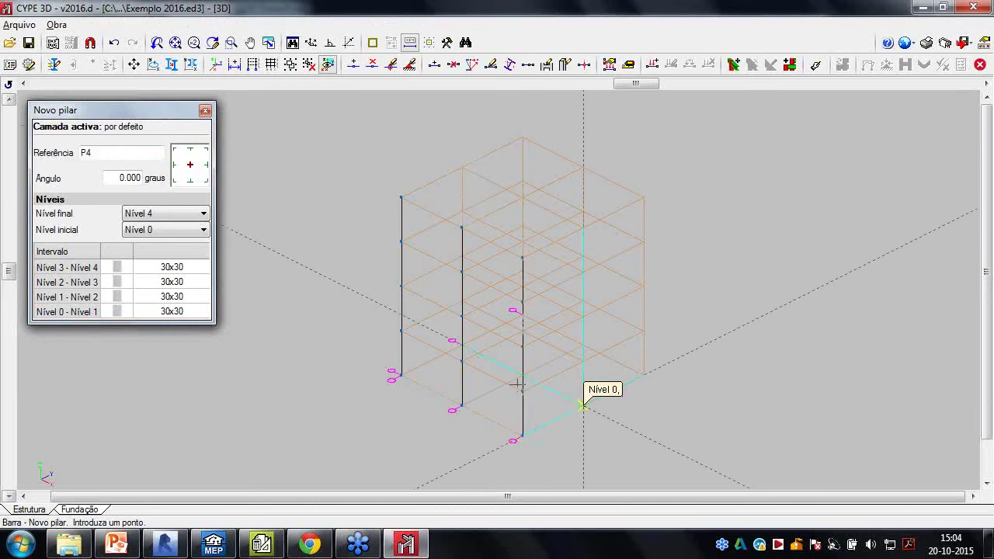
pyautogui.click(582, 404)
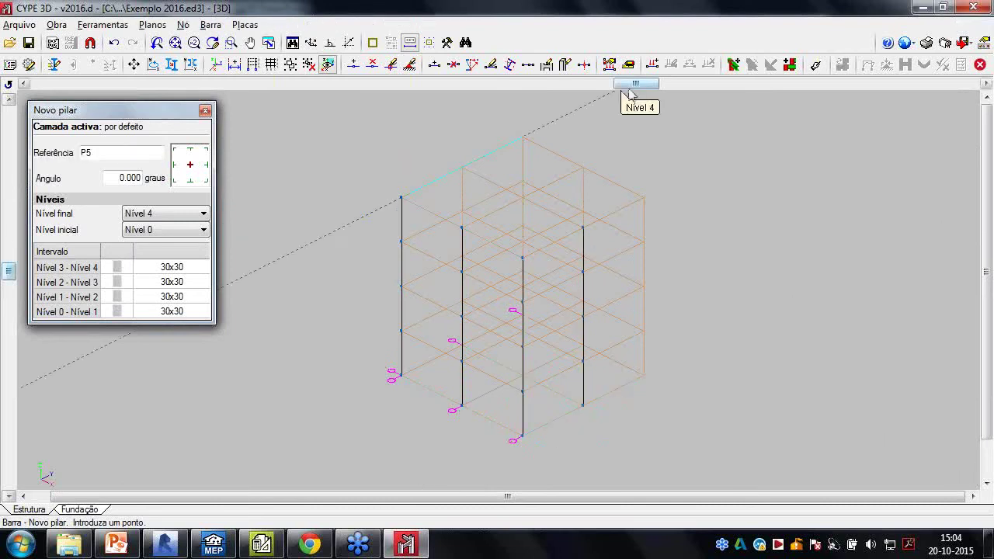
# Place matching full-height columns at the remaining grid intersections B-2, A-2, A-3, B-3 and C-3
pyautogui.moveTo(629, 90); pyautogui.dragTo(619, 89)
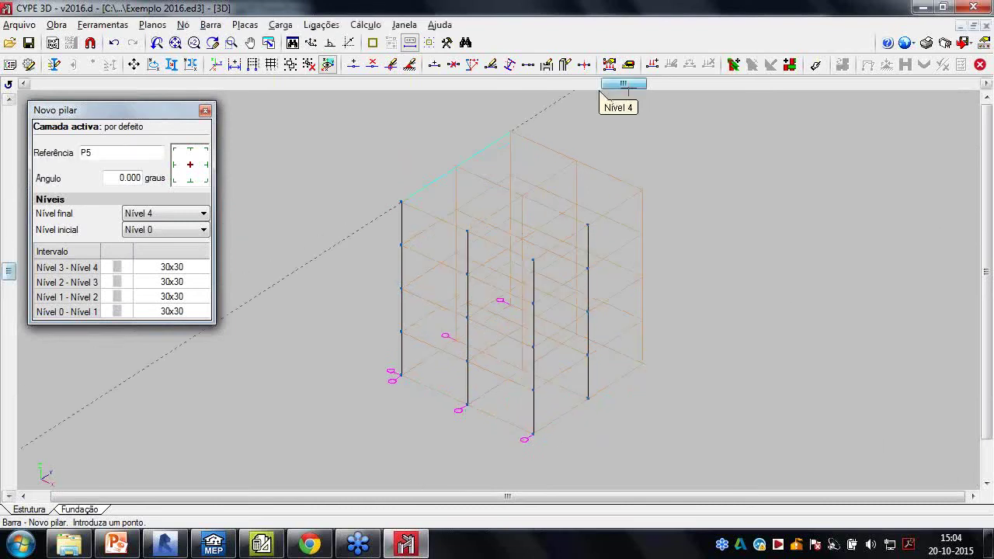
pyautogui.click(525, 367)
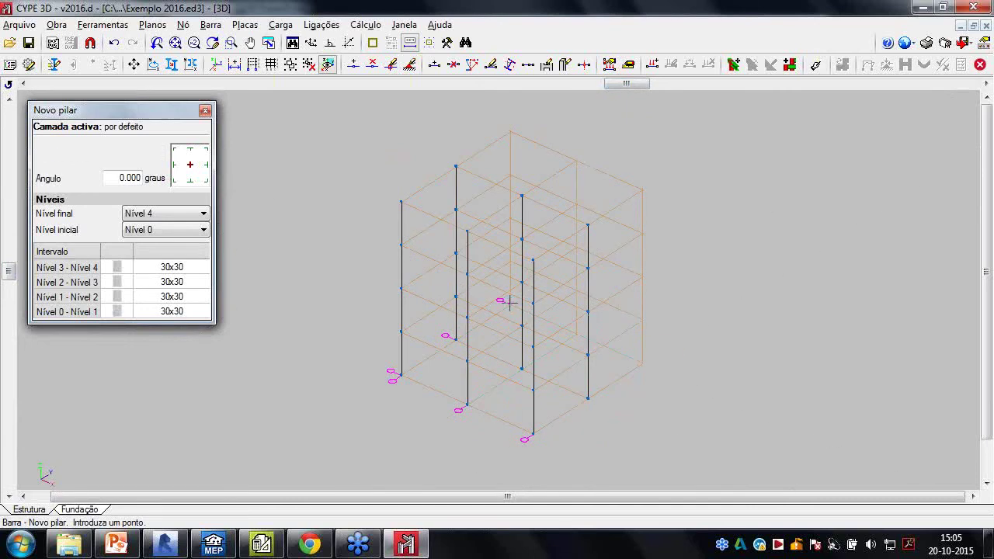
pyautogui.click(642, 362)
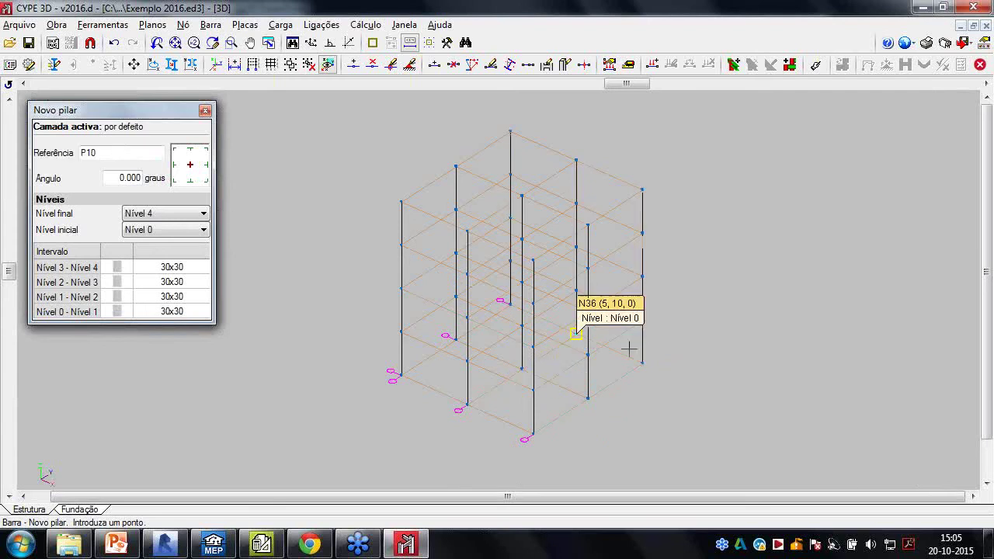
pyautogui.scroll(1, 606, 425)
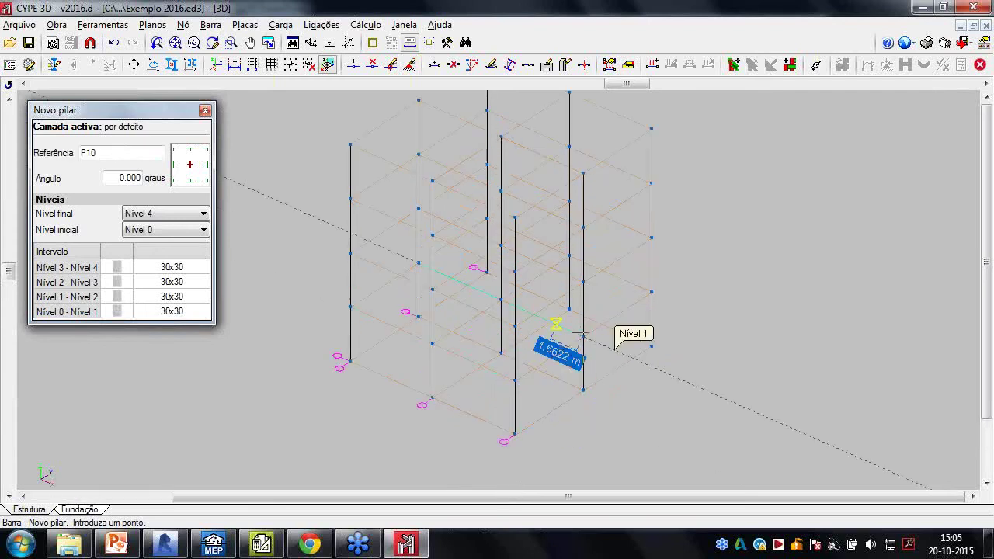
pyautogui.moveTo(588, 368); pyautogui.dragTo(580, 332, button='middle')
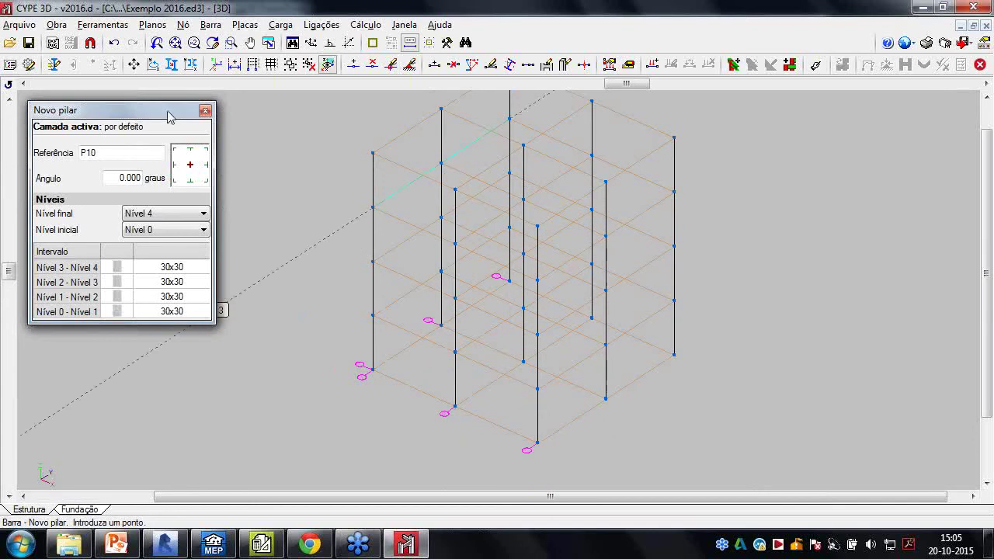
# Begin a new beam and describe it as a rectangular concrete section 30 cm wide and 30 cm high
pyautogui.click(210, 25)
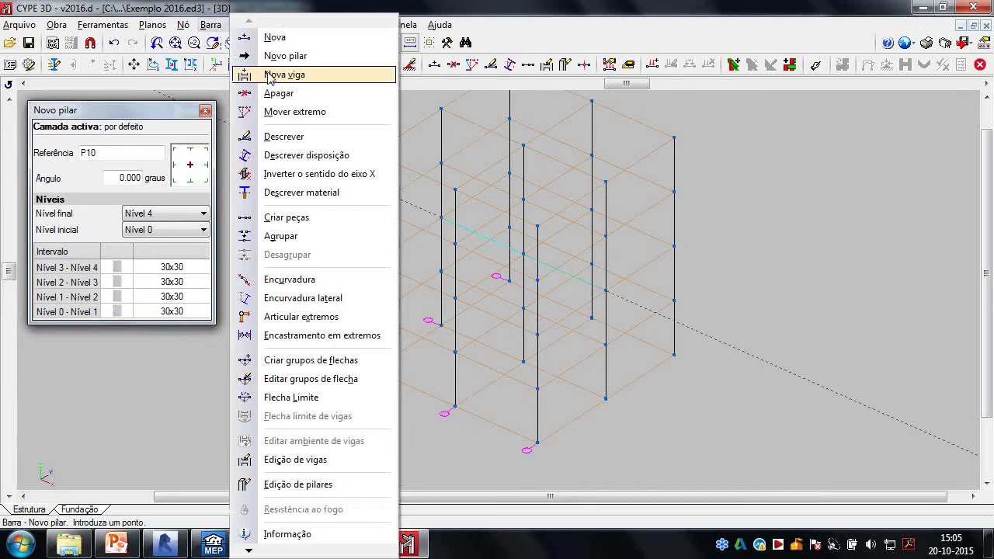
pyautogui.click(269, 76)
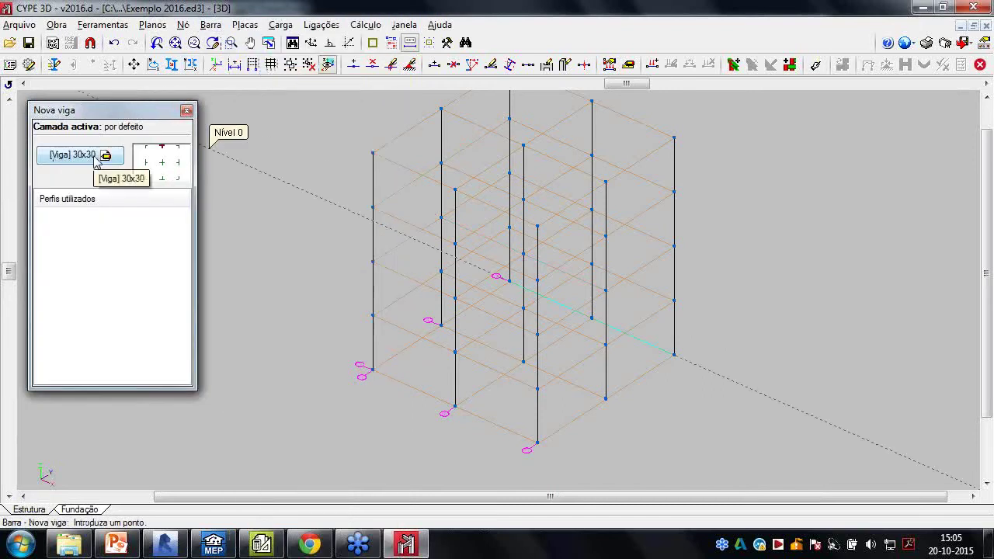
pyautogui.click(95, 156)
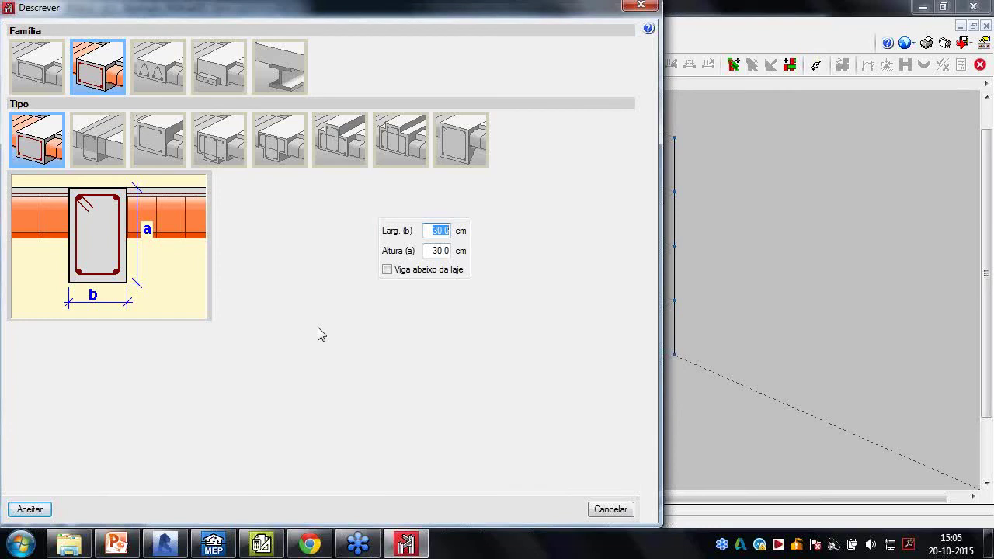
pyautogui.press('Tab')
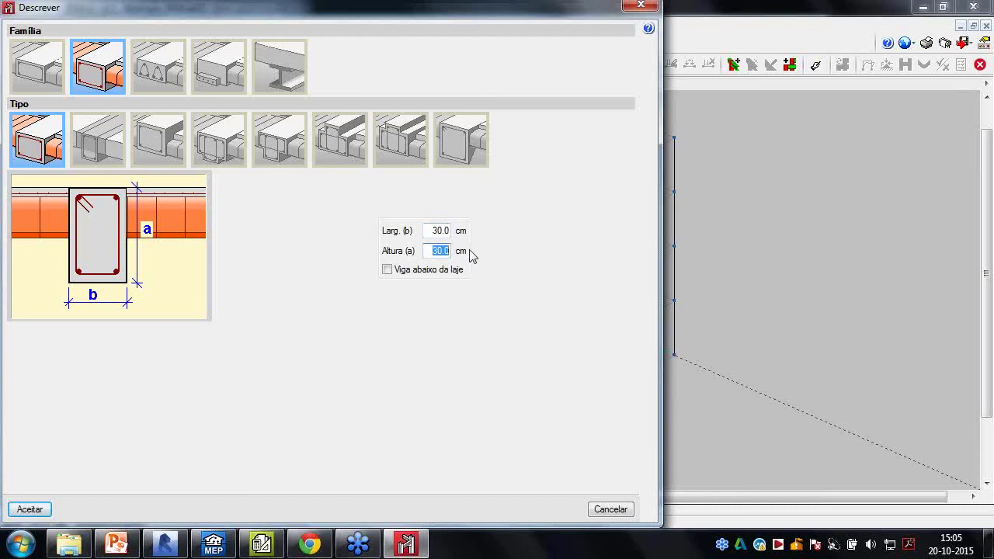
pyautogui.click(29, 509)
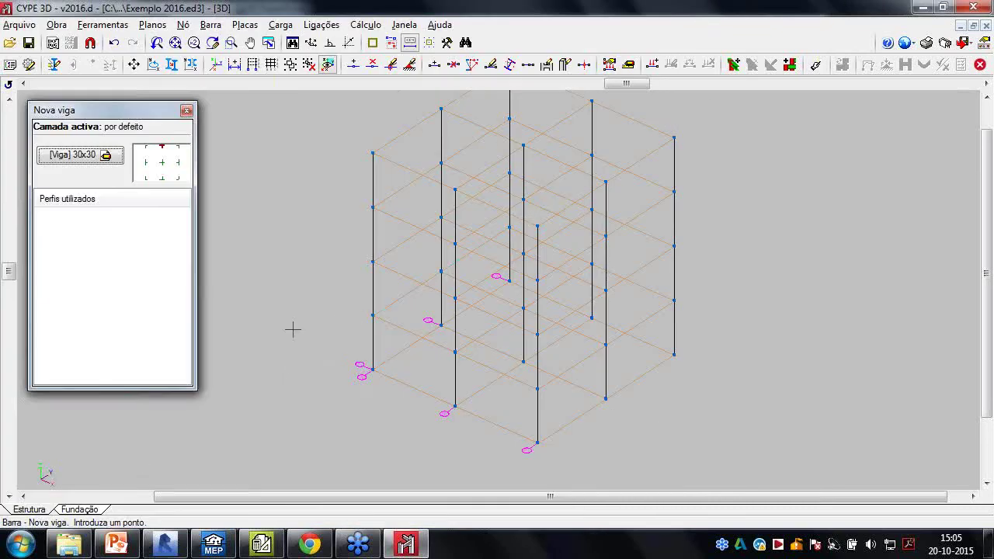
# Place two 30x30 beams at Nível 1 along grid line 1, from A-1 to B-1 and from B-1 to C-1
pyautogui.scroll(3, 374, 289)
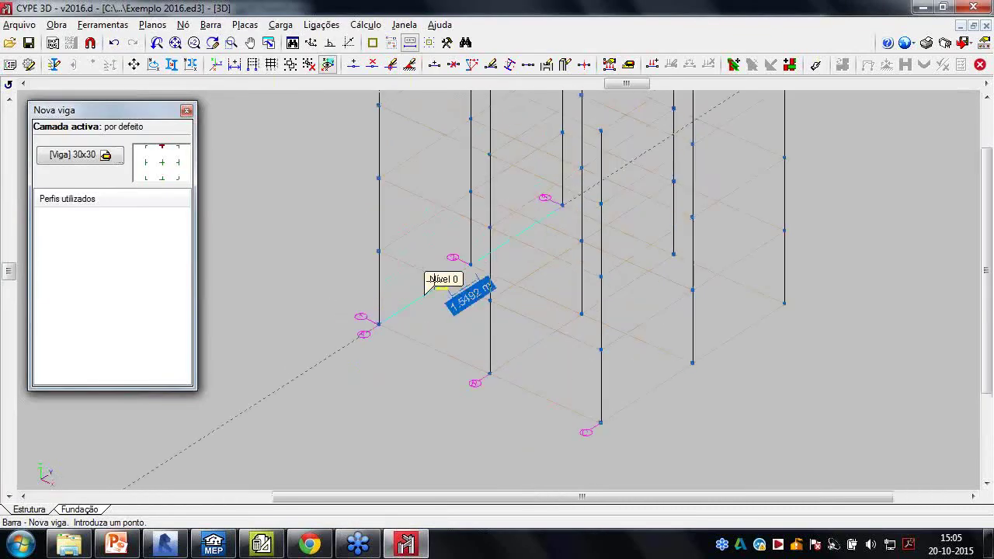
pyautogui.moveTo(369, 309); pyautogui.dragTo(421, 309, button='middle')
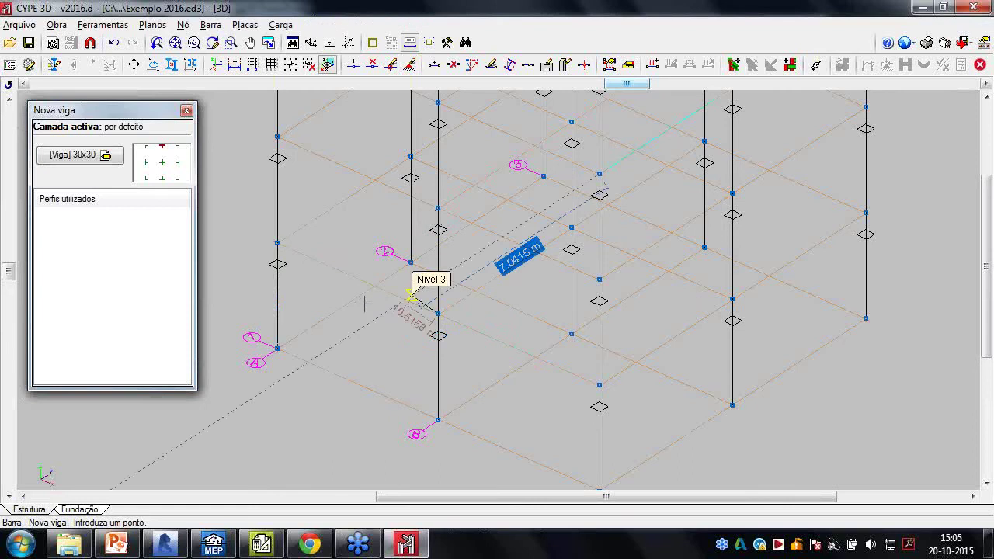
pyautogui.click(438, 314)
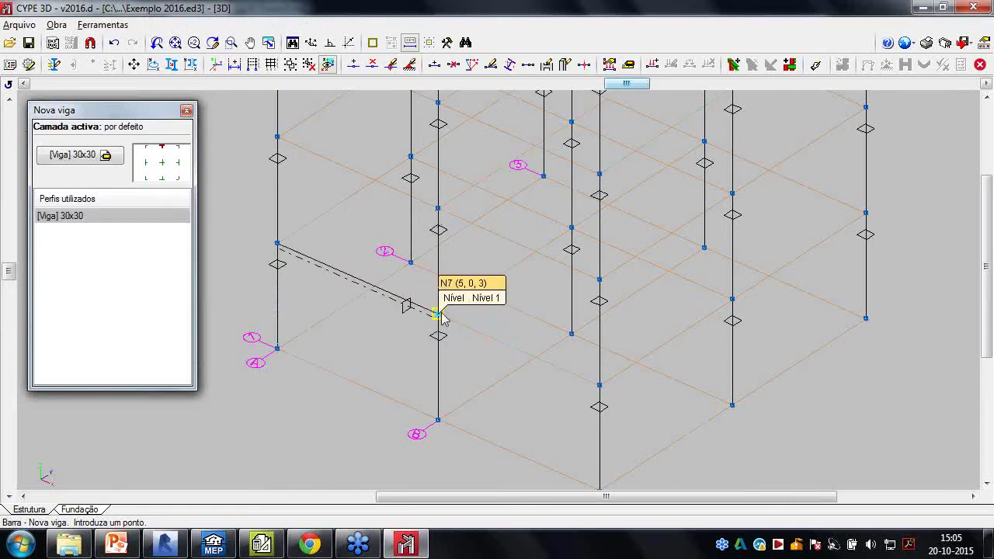
pyautogui.click(599, 384)
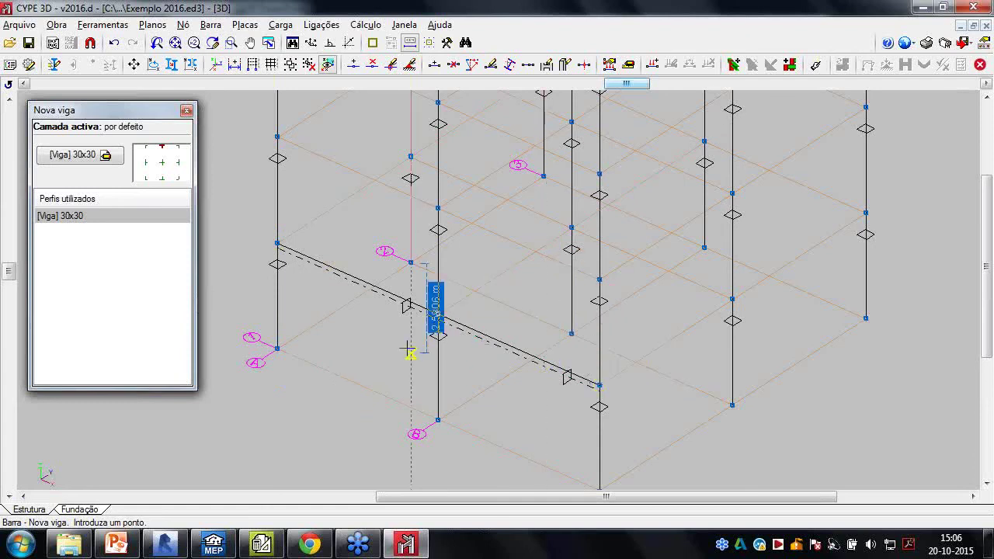
pyautogui.scroll(1, 407, 348)
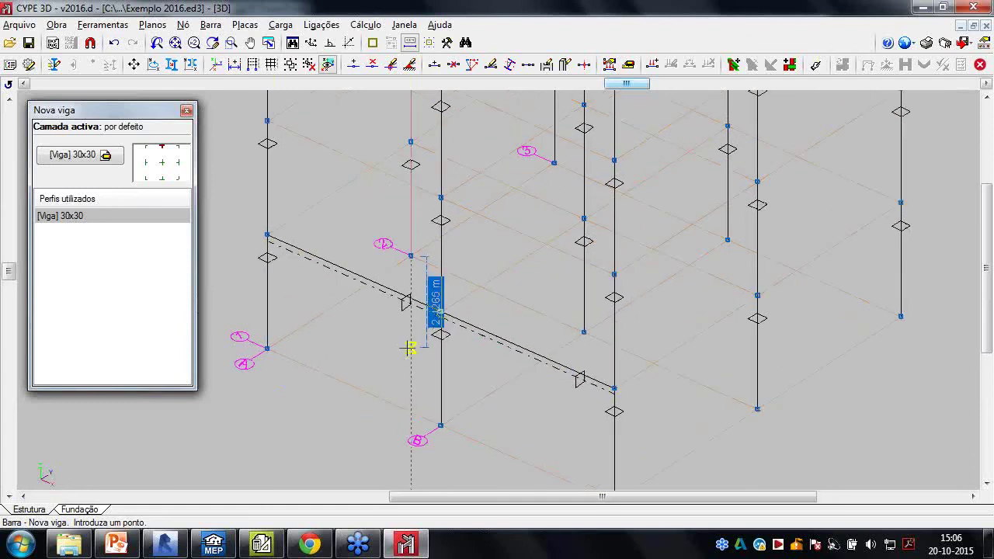
# Examine the continuous beam references of the two beam spans along grid line 1, without editing them
pyautogui.click(211, 25)
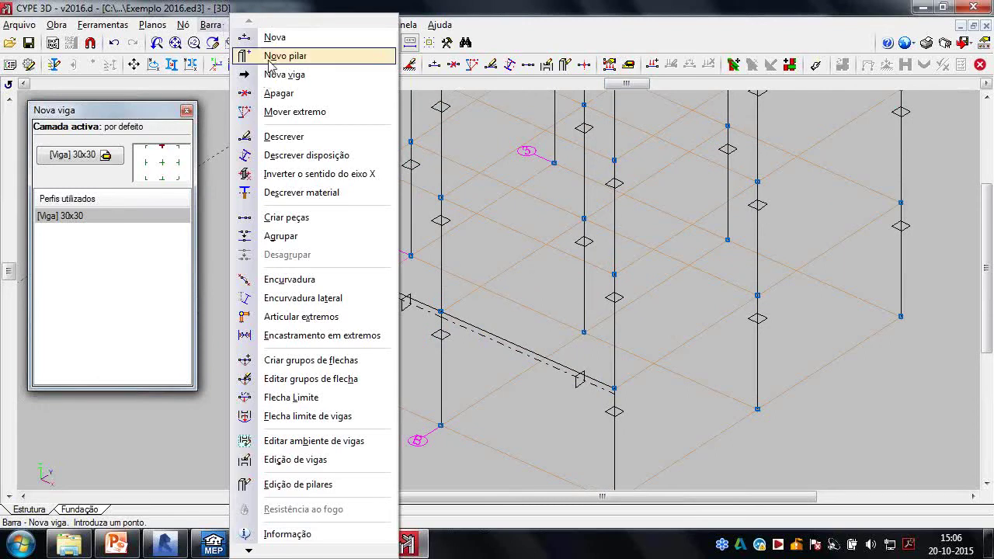
pyautogui.click(316, 463)
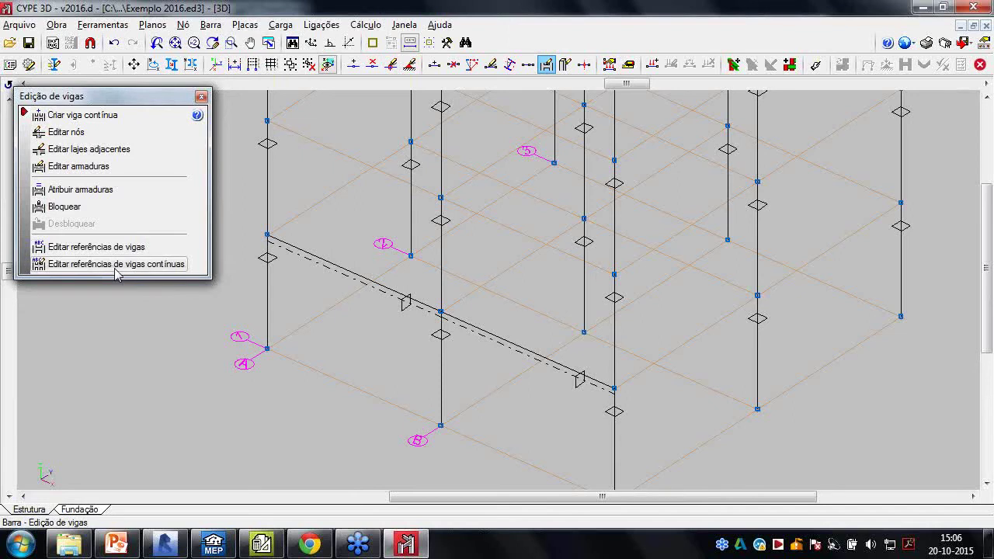
pyautogui.click(115, 268)
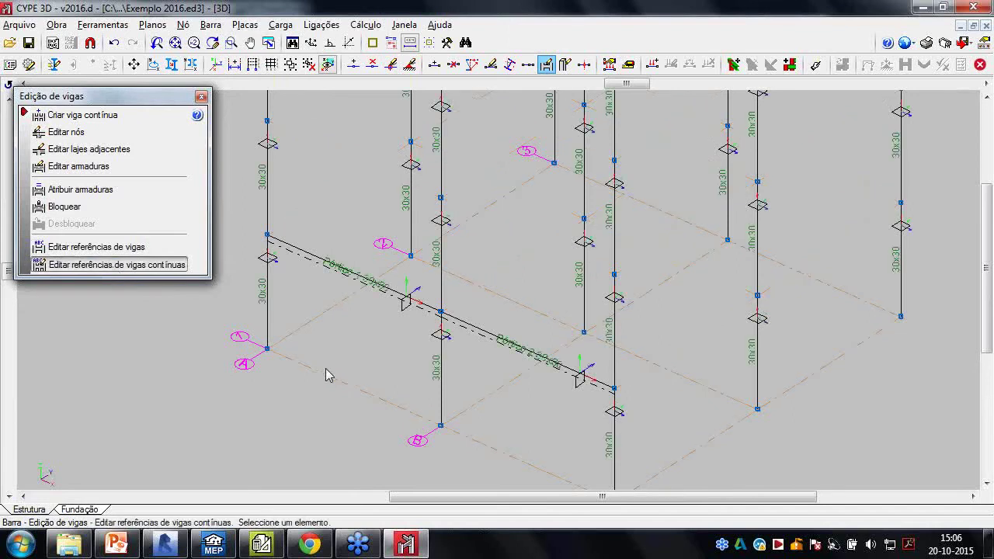
pyautogui.scroll(2, 326, 375)
pyautogui.scroll(1, 382, 370)
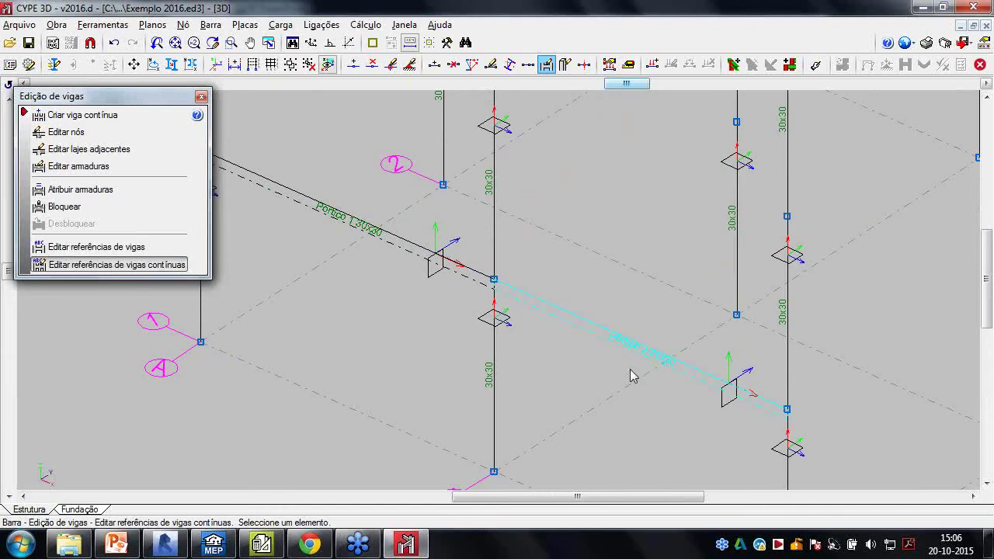
pyautogui.scroll(-2, 429, 336)
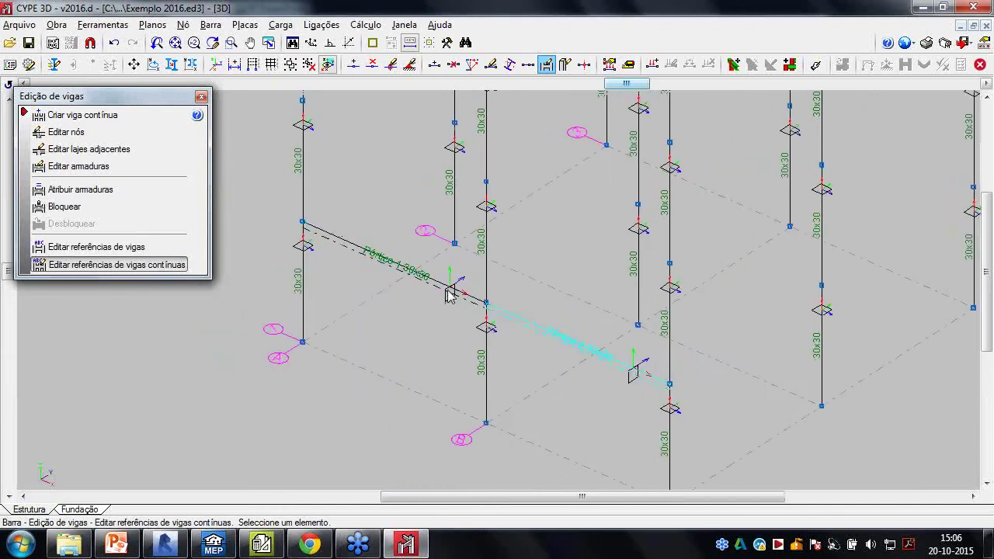
pyautogui.scroll(1, 555, 355)
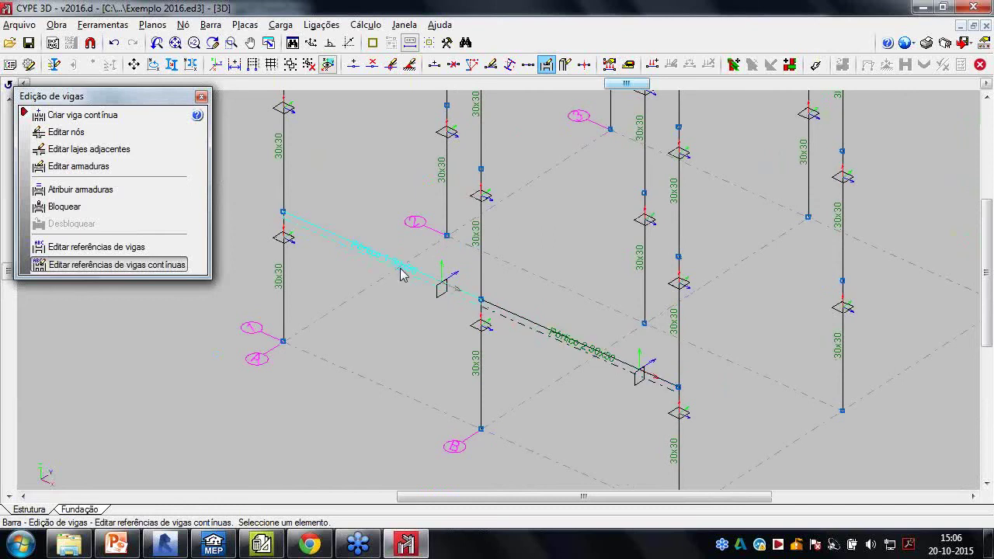
pyautogui.click(540, 328)
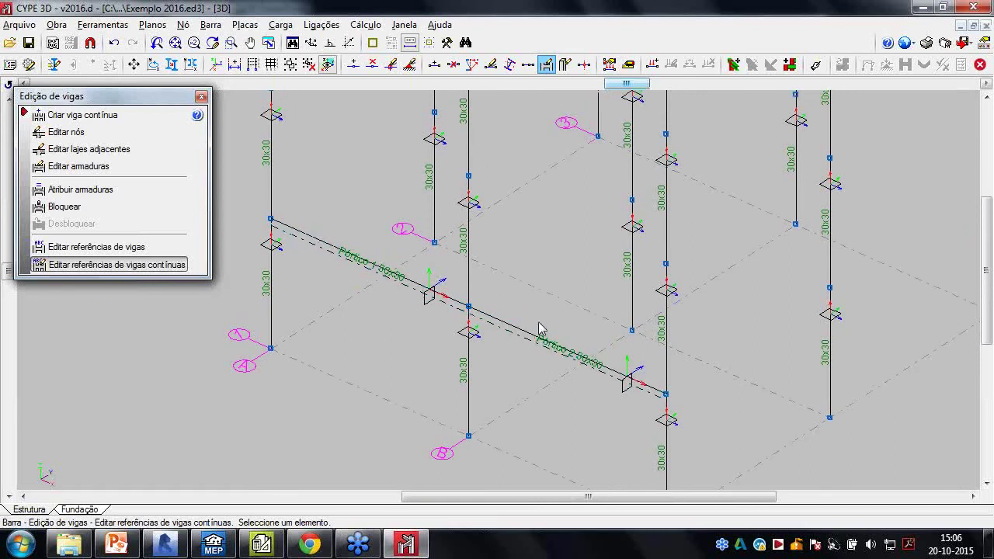
# Create one continuous beam from the two Nível 1 spans along grid line 1 and check its reference
pyautogui.click(95, 124)
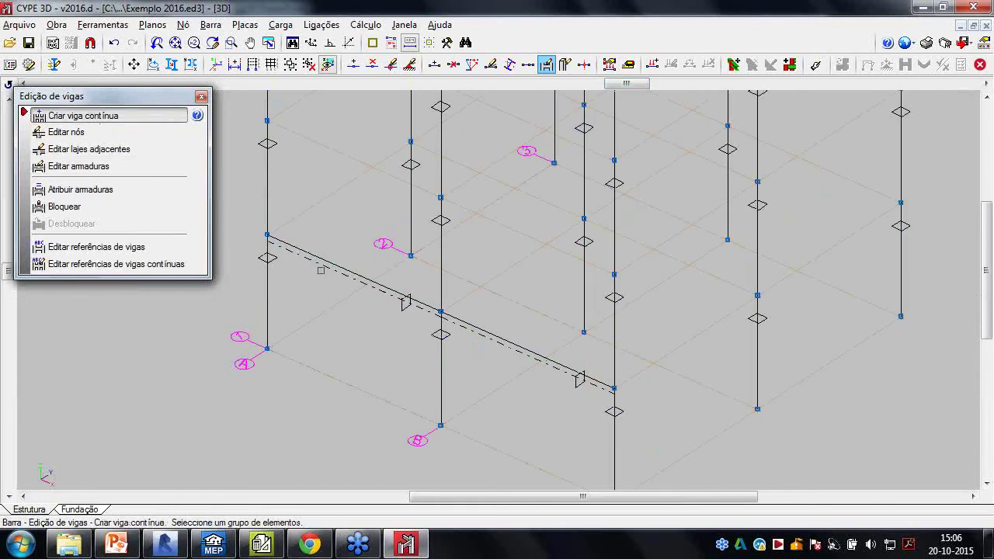
pyautogui.click(320, 270)
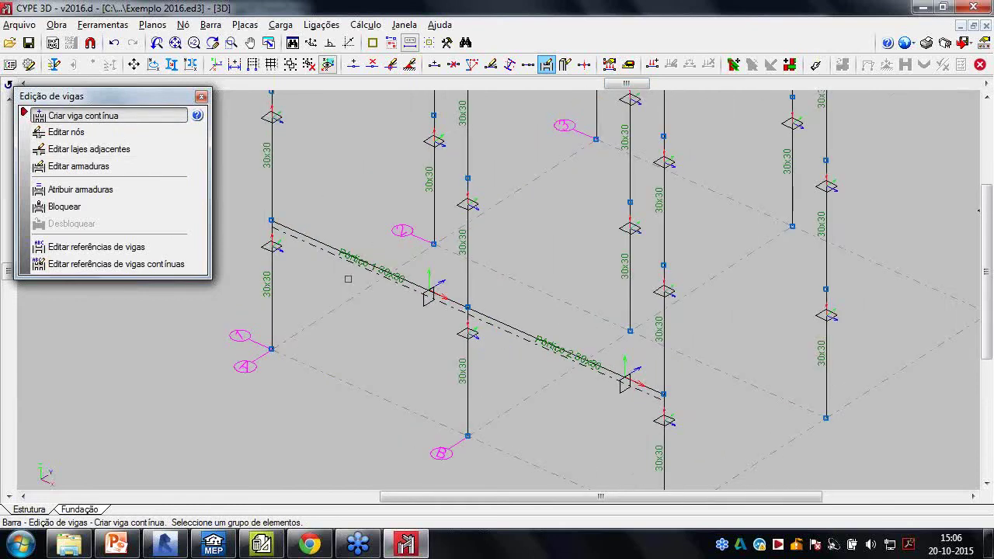
pyautogui.click(497, 333)
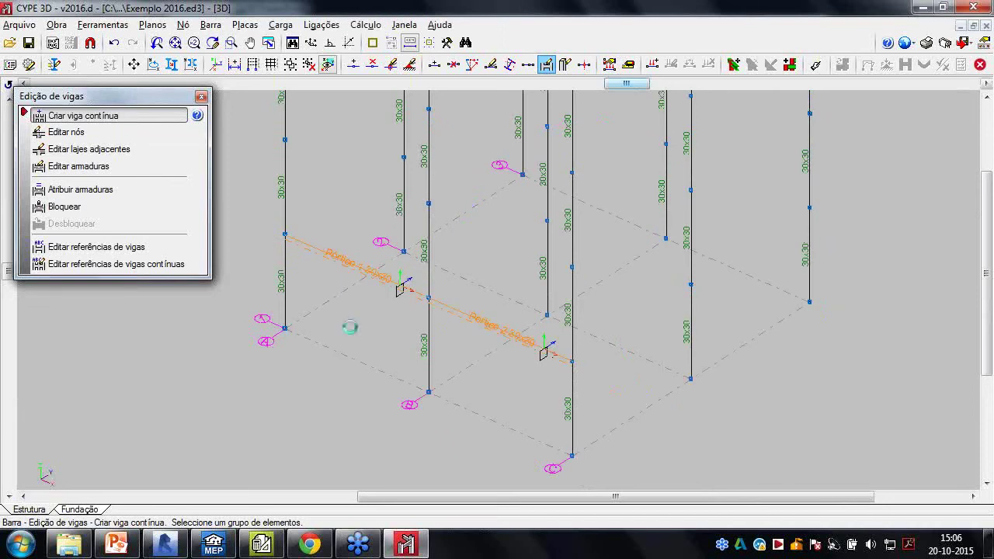
pyautogui.rightClick(350, 333)
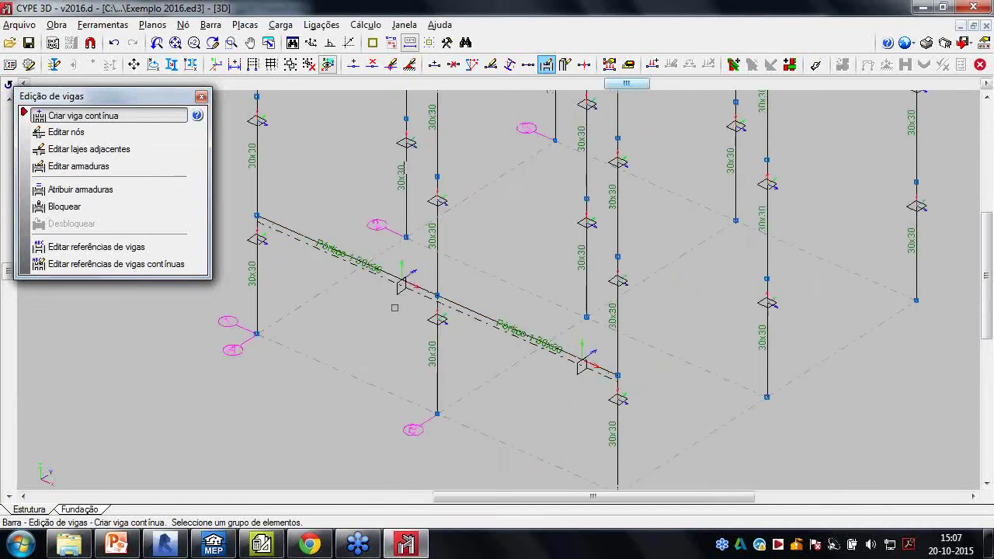
pyautogui.scroll(2, 394, 308)
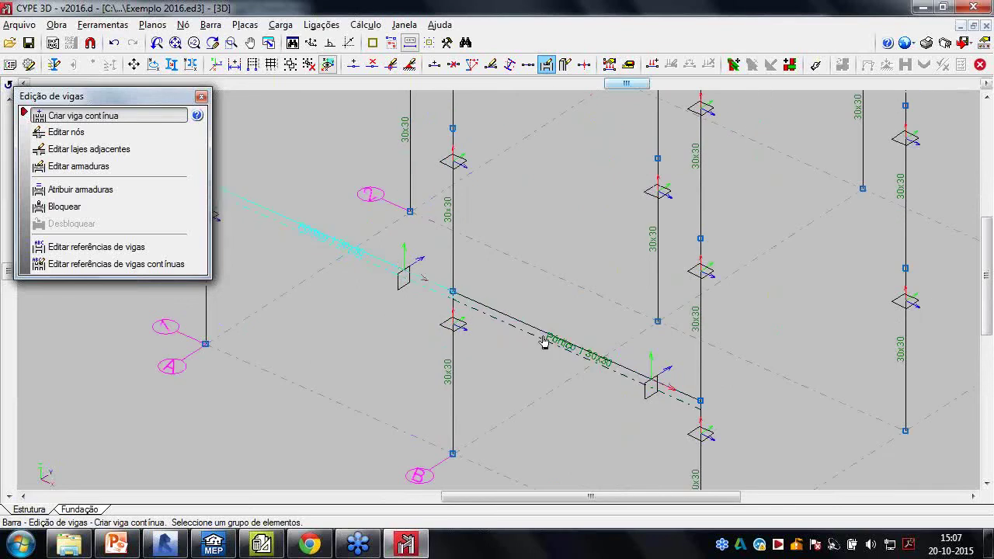
pyautogui.scroll(-2, 497, 327)
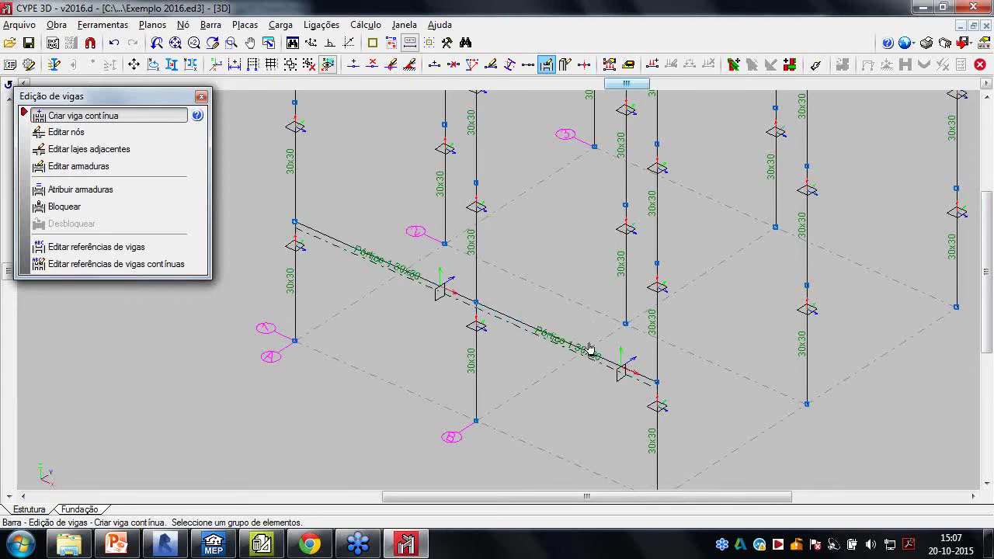
pyautogui.scroll(-2, 509, 324)
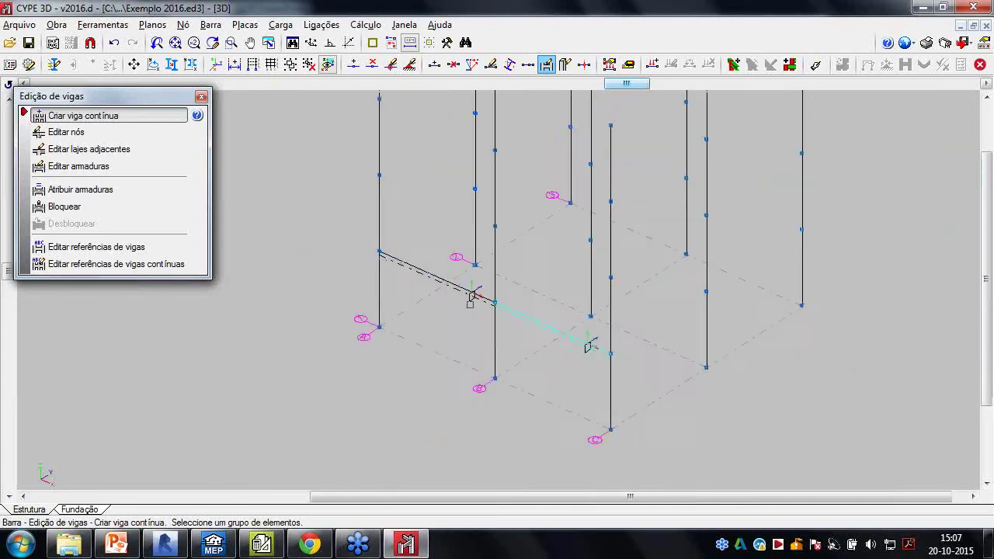
# Place a 30x30 beam at Nível 1 along grid line C, running from C-1 to C-3, and inspect its two spans
pyautogui.click(210, 24)
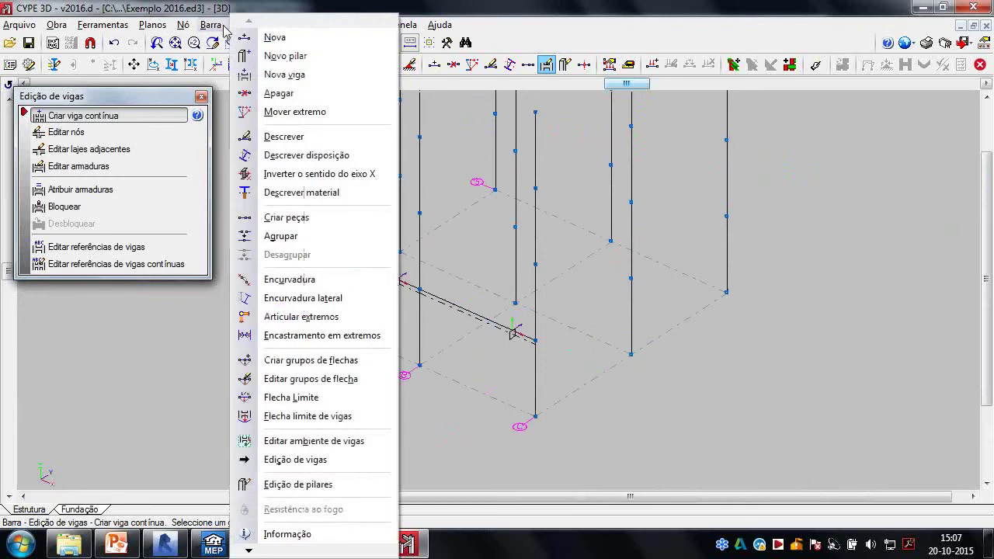
pyautogui.click(278, 77)
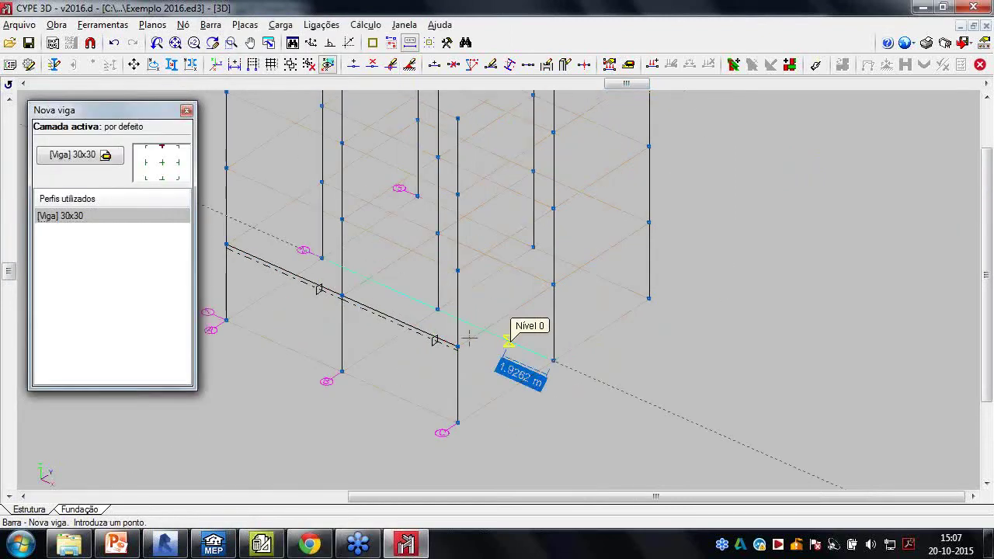
pyautogui.click(458, 344)
pyautogui.rightClick(650, 223)
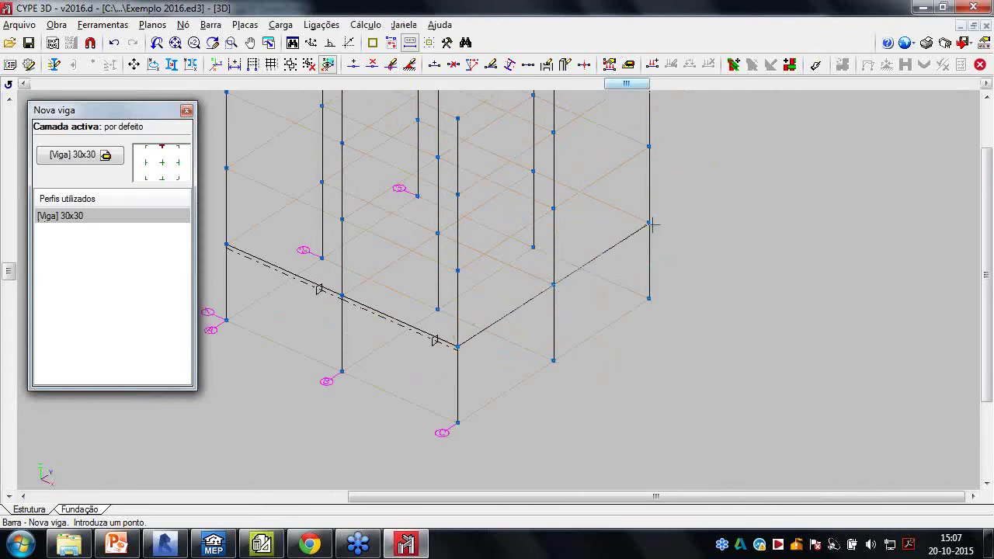
pyautogui.scroll(3, 588, 309)
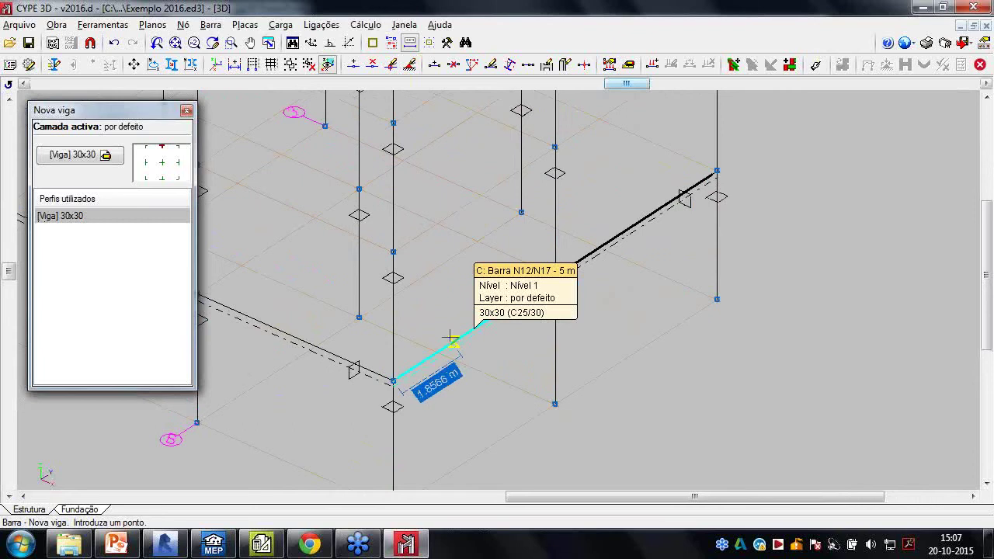
pyautogui.click(619, 230)
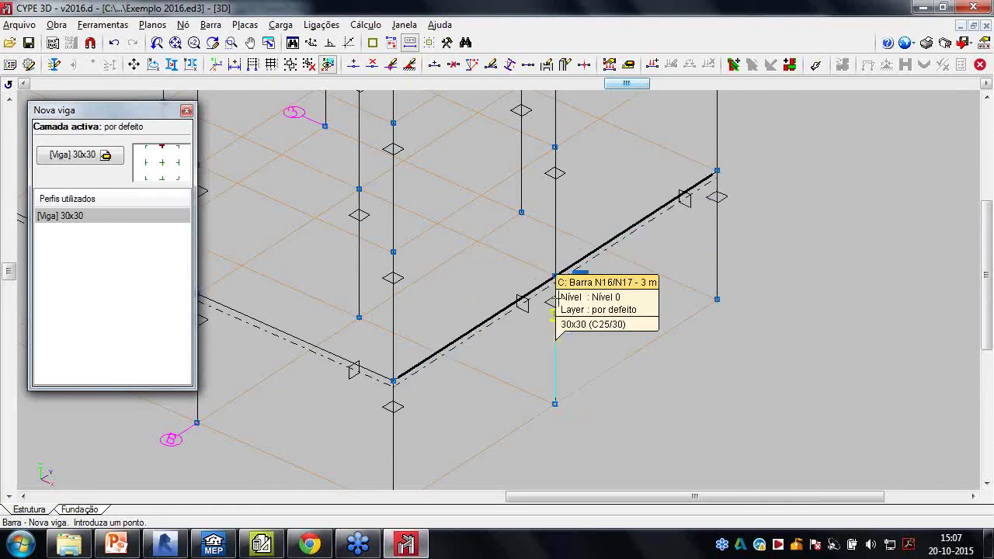
pyautogui.click(555, 276)
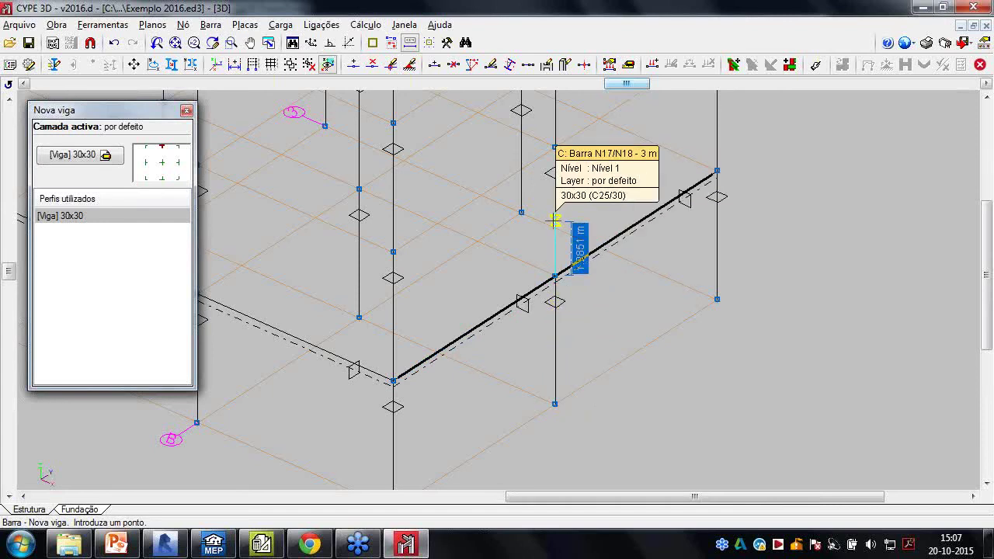
pyautogui.rightClick(550, 257)
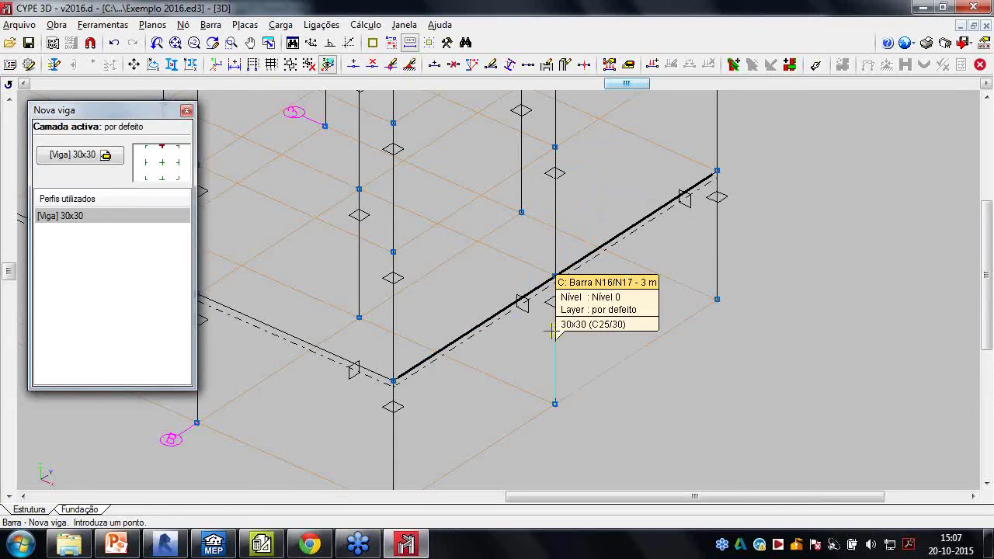
# Create a separate piece from the Nível 1 beam on grid line C, between the nodes at C-1 and C-2
pyautogui.click(211, 25)
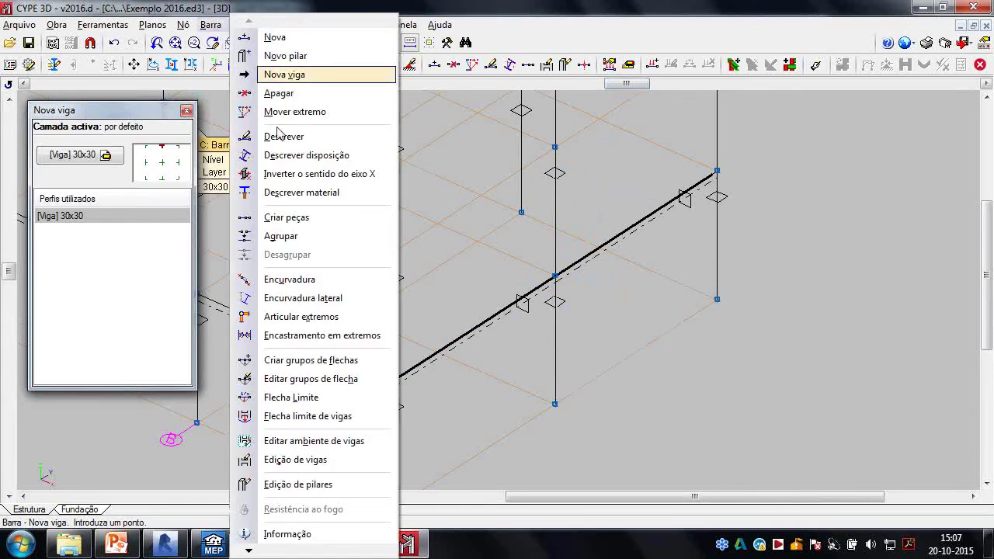
pyautogui.click(287, 217)
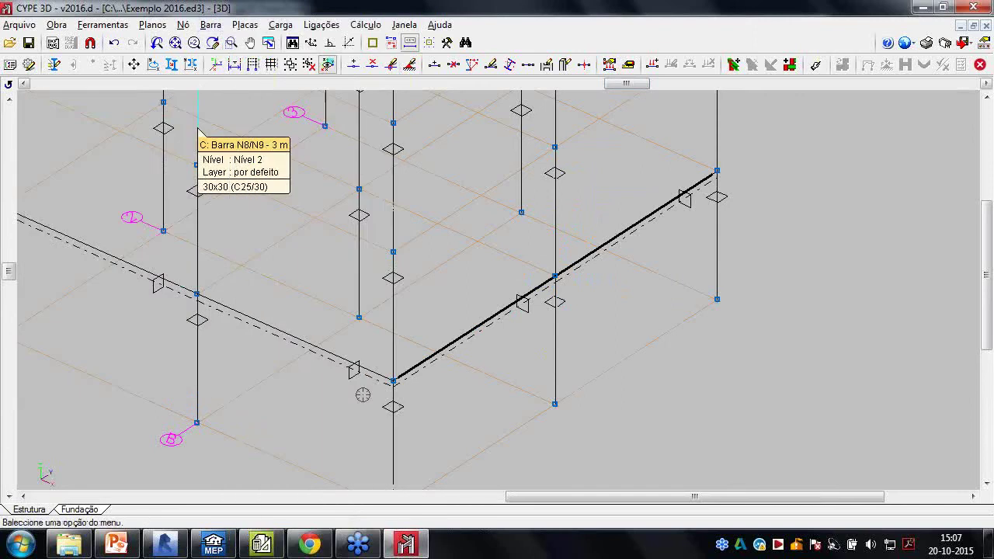
pyautogui.click(395, 384)
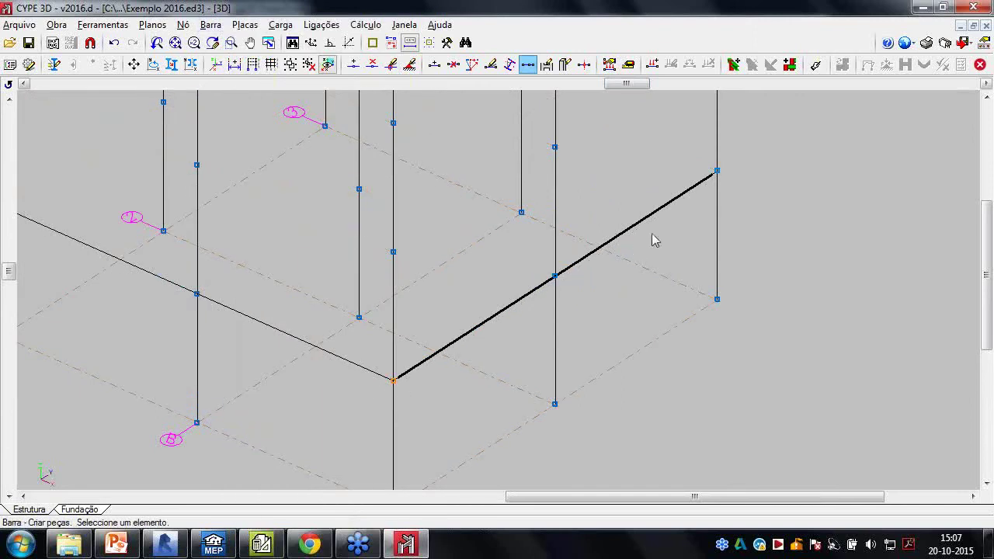
pyautogui.click(557, 275)
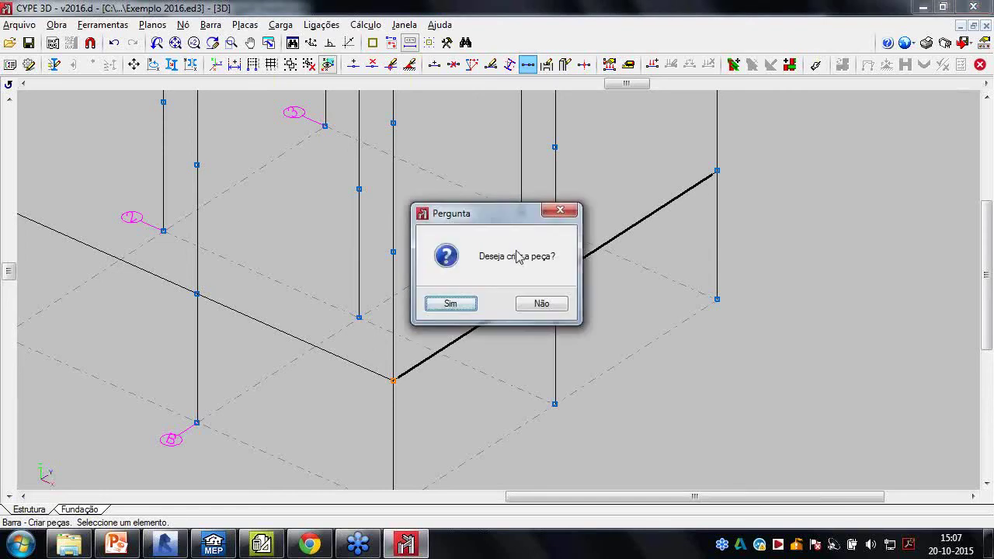
pyautogui.click(451, 305)
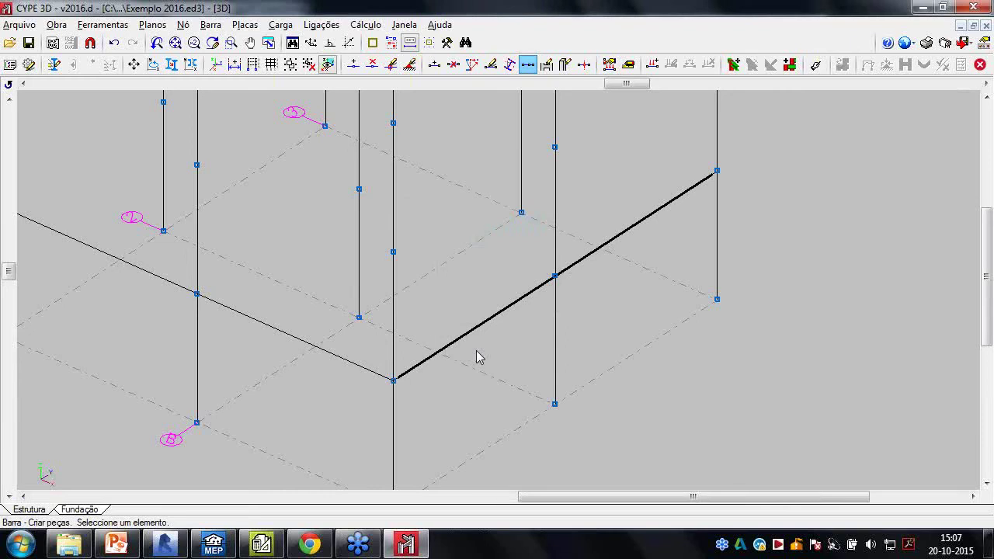
pyautogui.scroll(1, 476, 357)
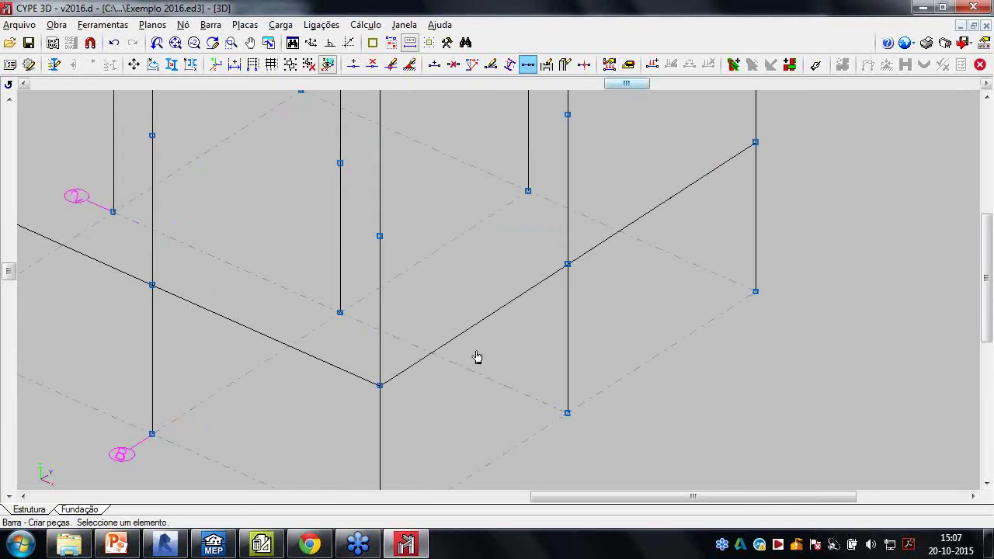
# Start the beam-editing command for creating a continuous beam
pyautogui.click(221, 25)
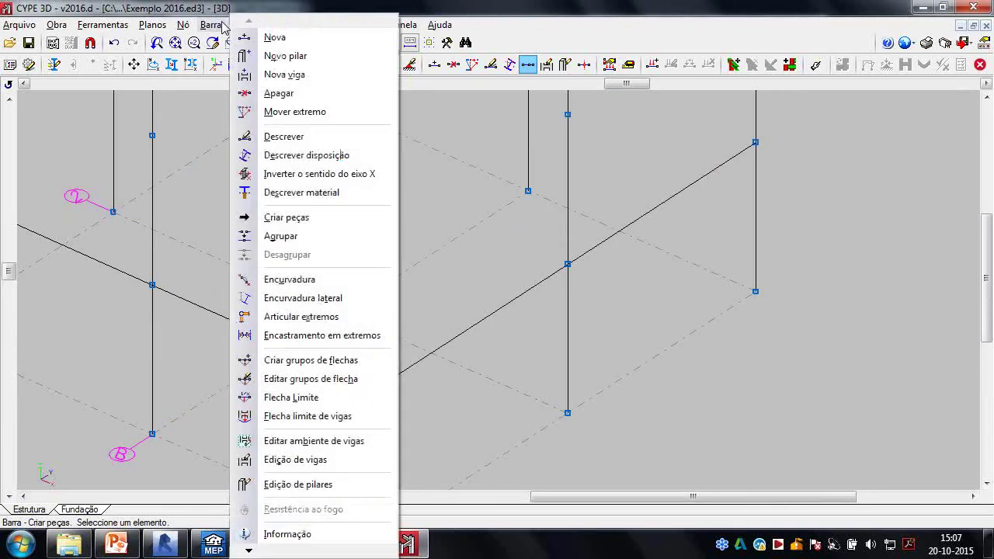
pyautogui.click(316, 461)
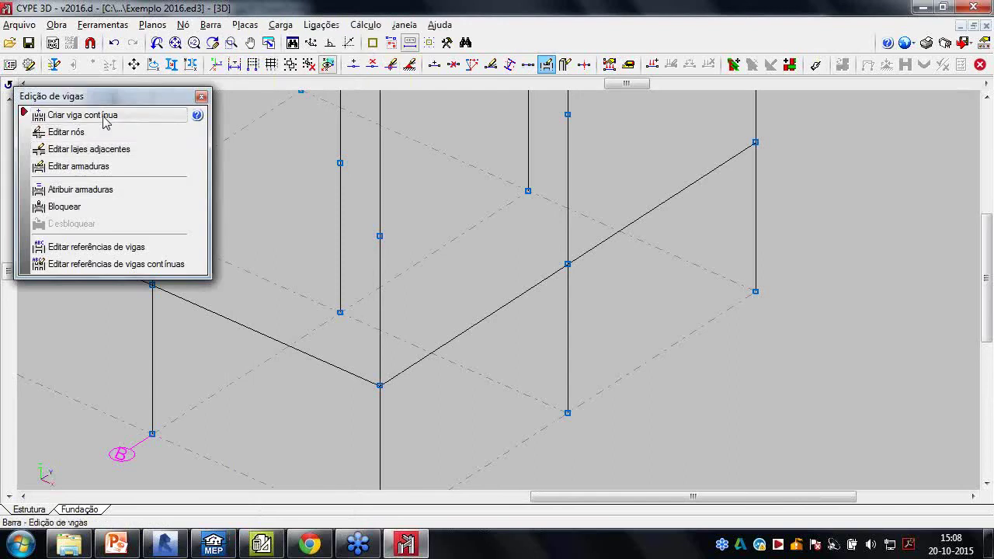
pyautogui.click(105, 116)
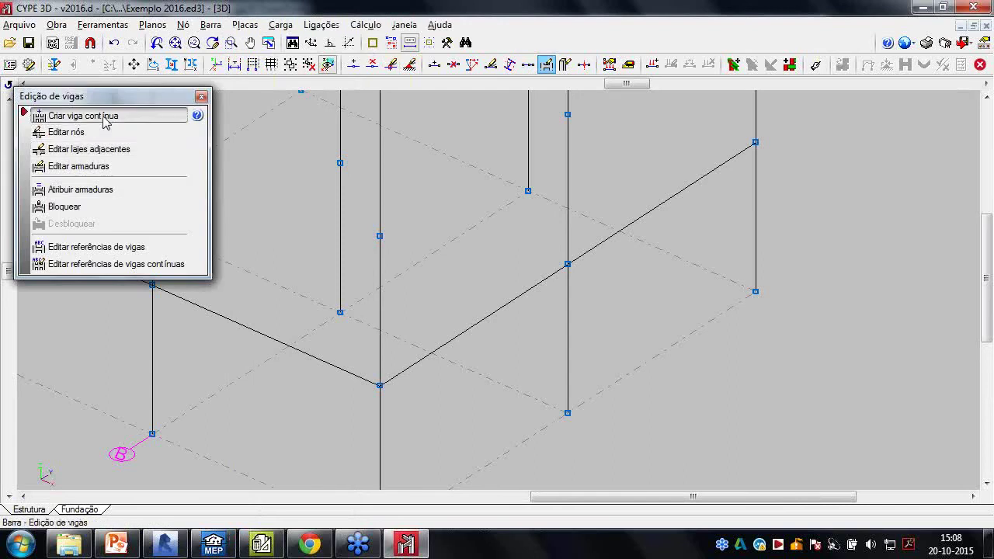
# Create a continuous beam from the two adjacent 30x30 spans, Pórtico 2 and Pórtico 3, along grid line C at Nível 1
pyautogui.click(399, 386)
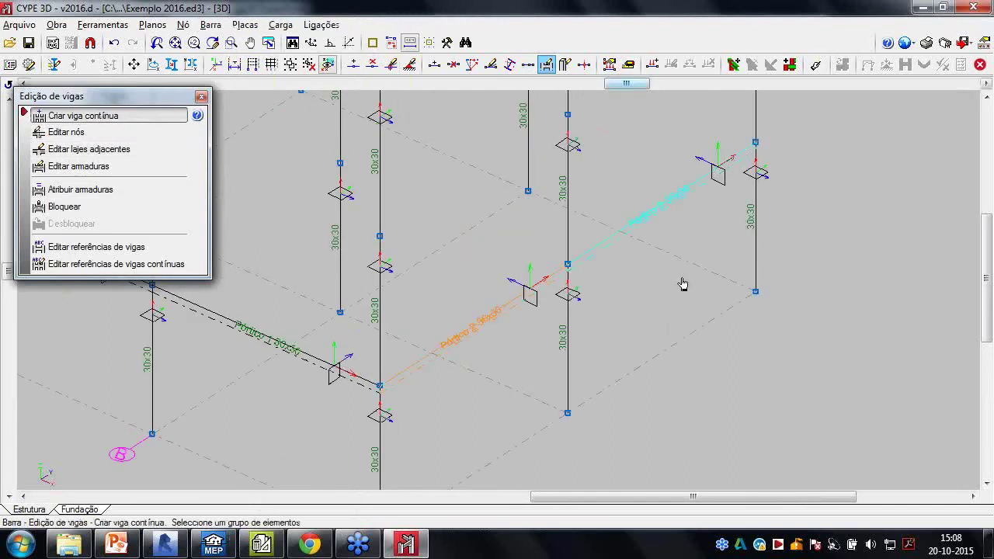
pyautogui.click(683, 284)
pyautogui.scroll(1, 682, 284)
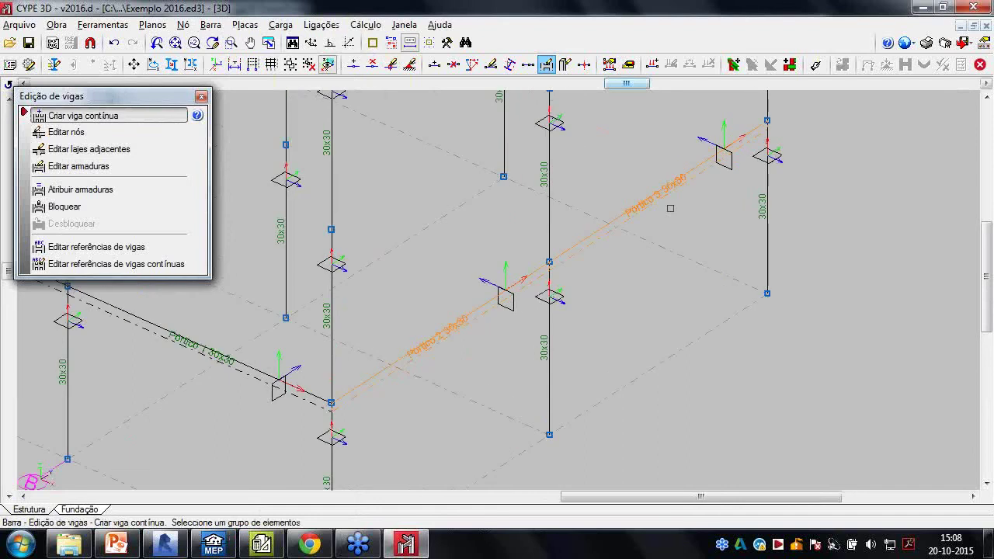
pyautogui.scroll(1, 665, 196)
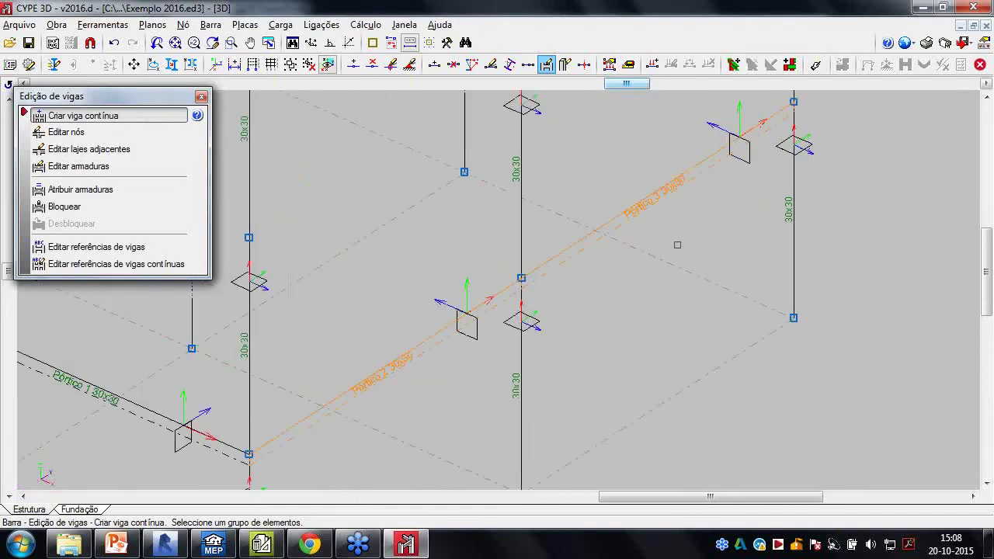
pyautogui.scroll(-2, 677, 245)
pyautogui.rightClick(678, 245)
pyautogui.scroll(1, 677, 244)
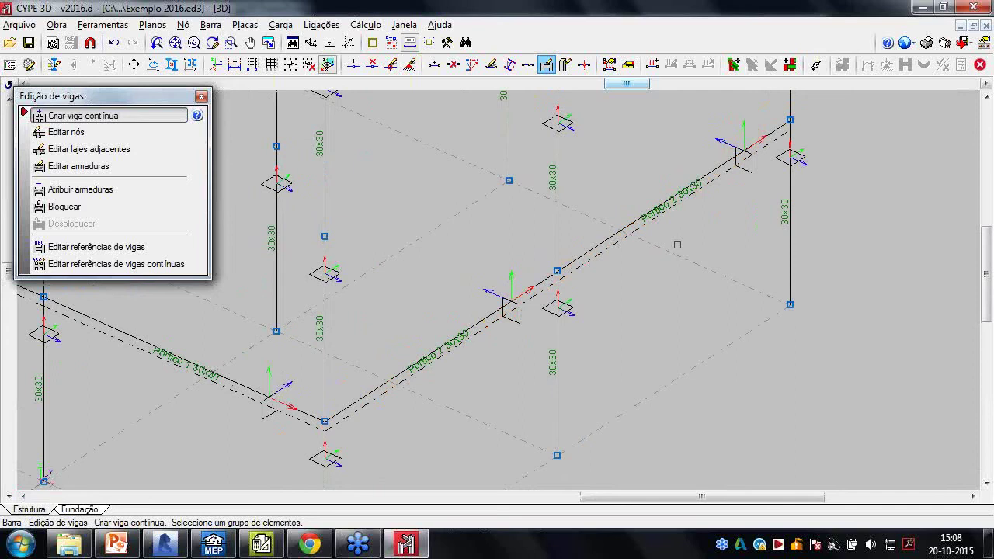
pyautogui.scroll(1, 677, 245)
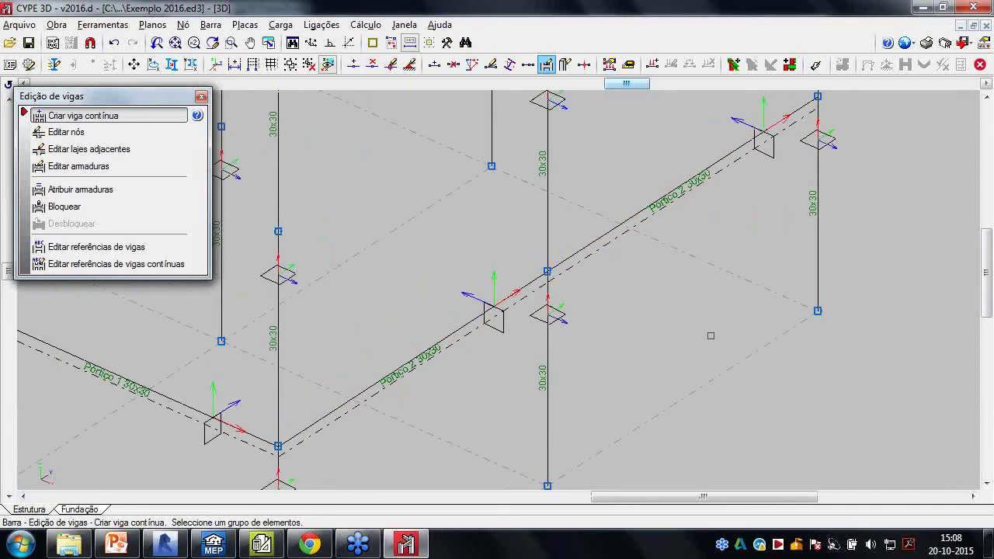
pyautogui.scroll(-2, 708, 334)
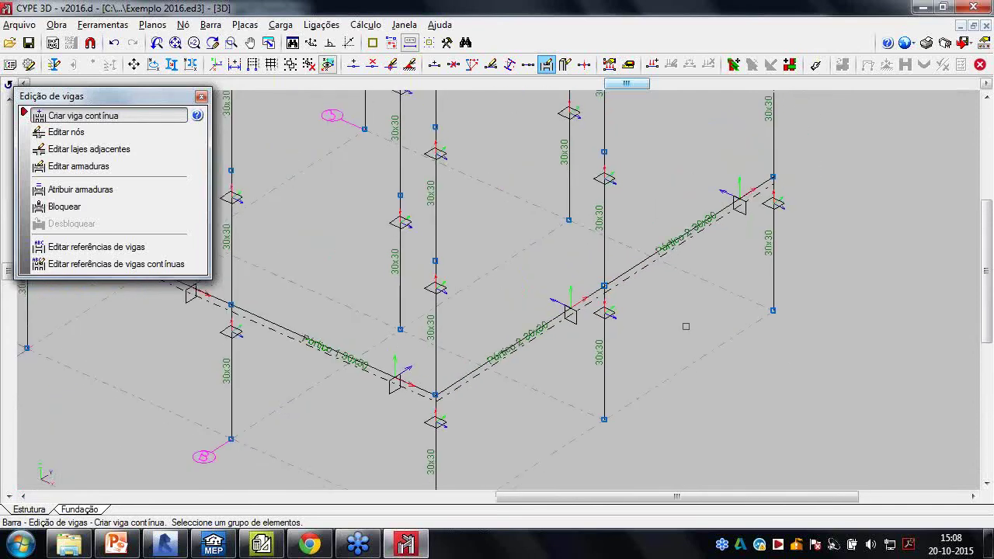
pyautogui.scroll(-1, 676, 319)
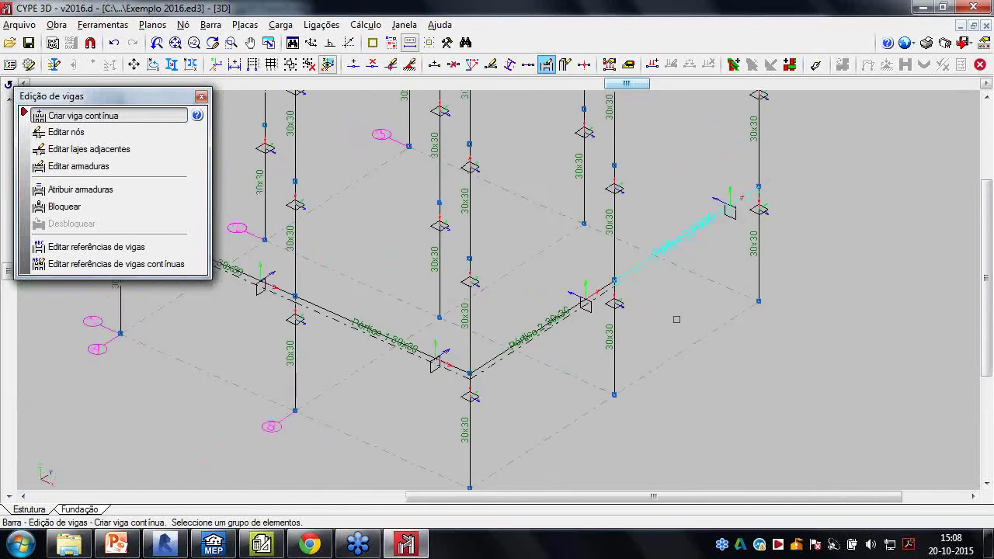
pyautogui.scroll(2, 676, 320)
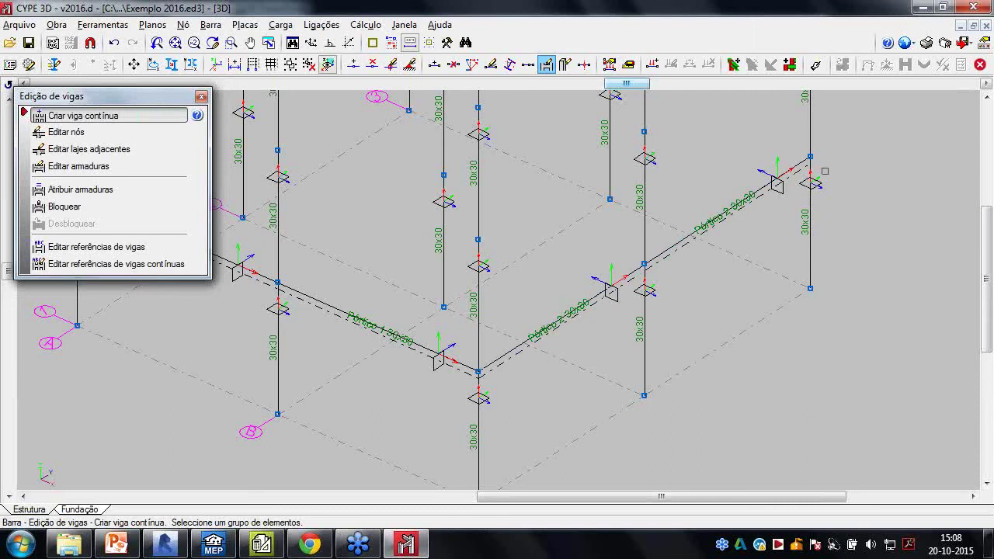
pyautogui.scroll(-5, 531, 207)
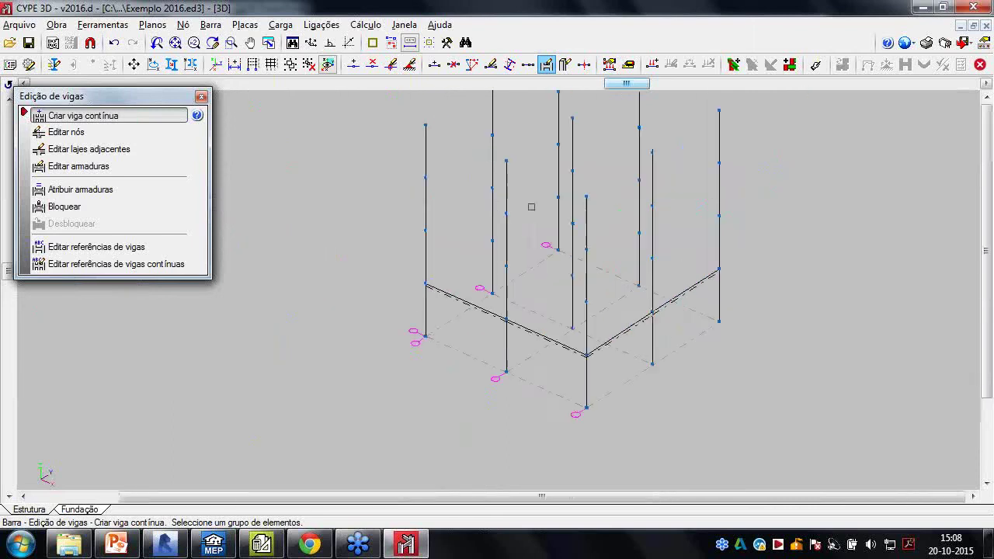
# Open a new 2D view by levels (Vista 2D por níveis) and dismiss the new-view options
pyautogui.click(404, 25)
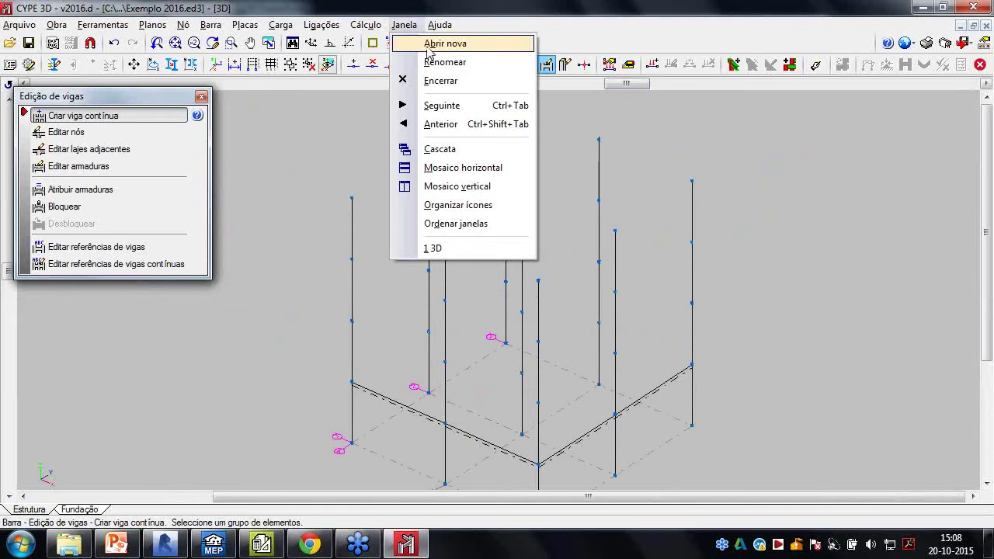
pyautogui.click(428, 45)
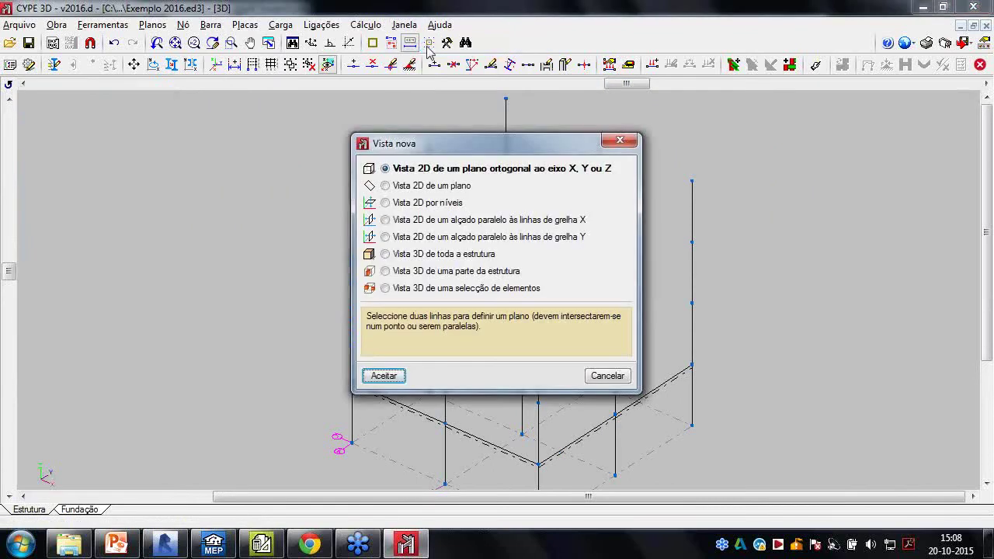
pyautogui.click(449, 205)
pyautogui.click(382, 375)
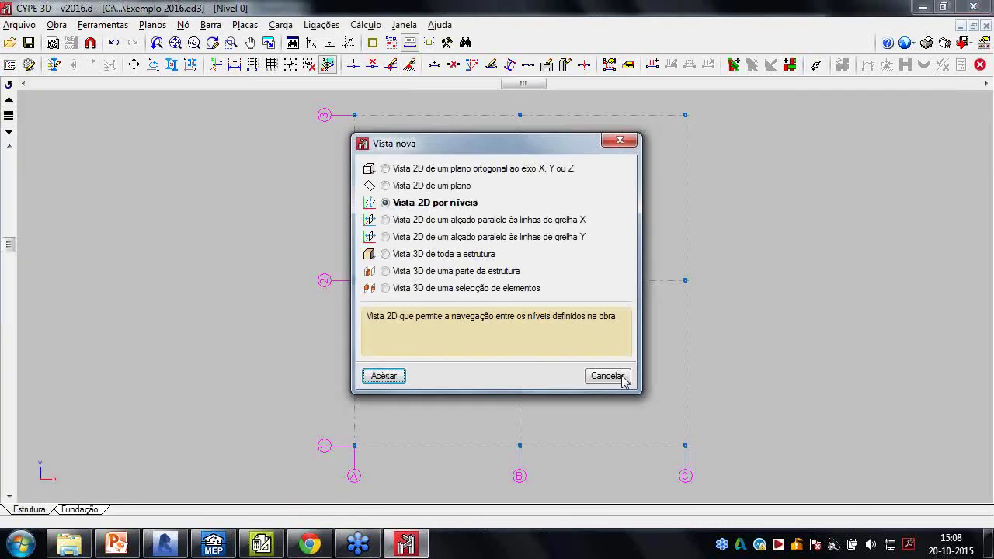
pyautogui.click(623, 379)
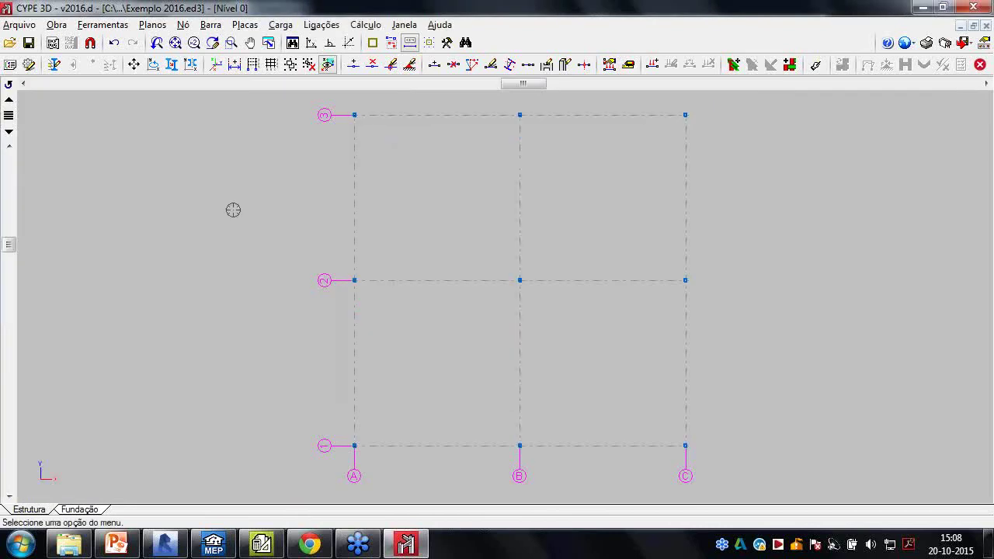
# Browse the plan view up to Nível 3 and back down to Nível 1, and check the list of levels
pyautogui.click(9, 101)
pyautogui.click(9, 99)
pyautogui.click(9, 101)
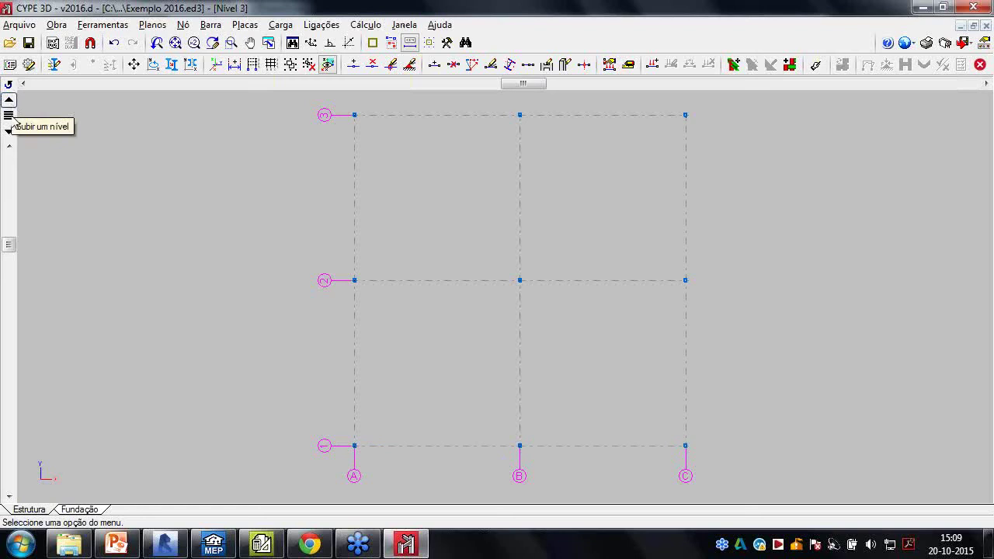
pyautogui.click(9, 132)
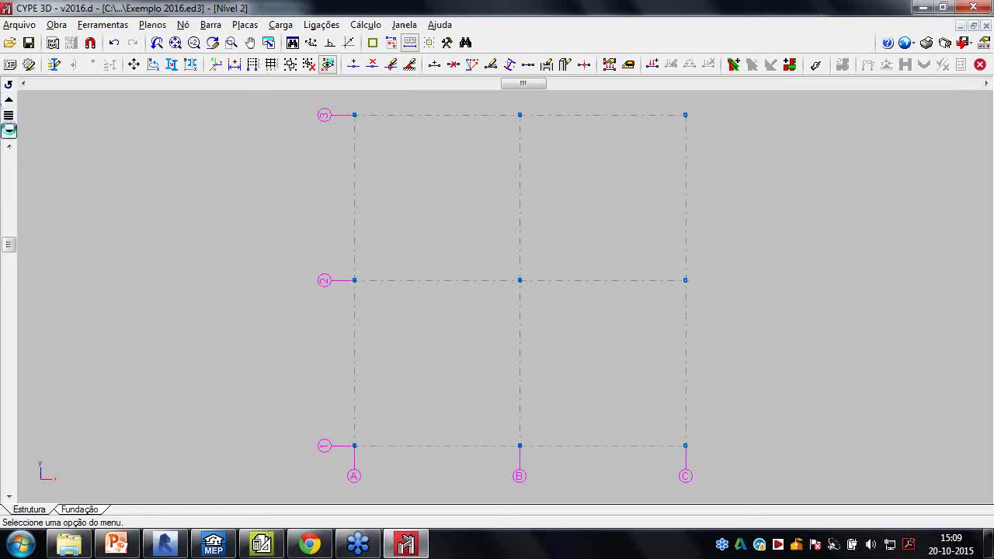
pyautogui.click(9, 131)
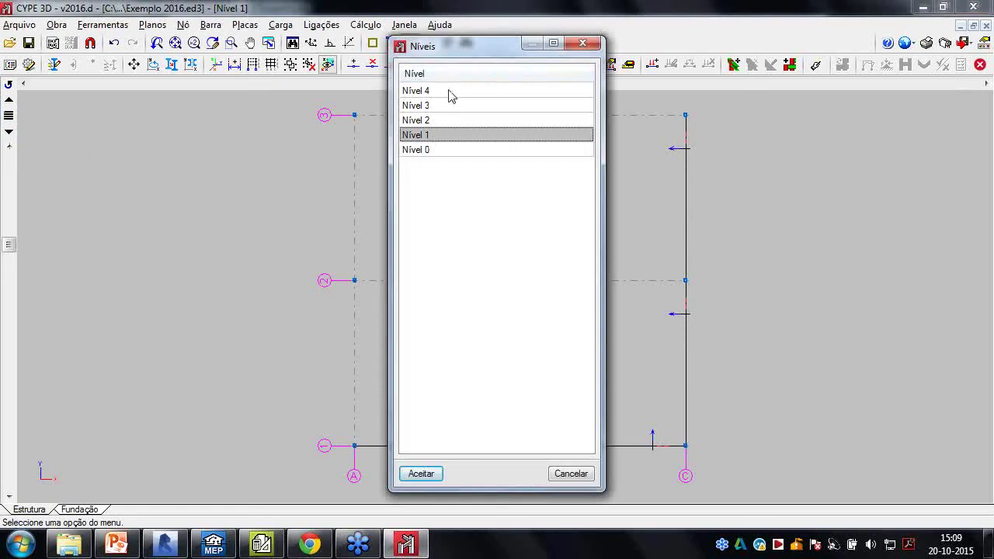
pyautogui.click(583, 44)
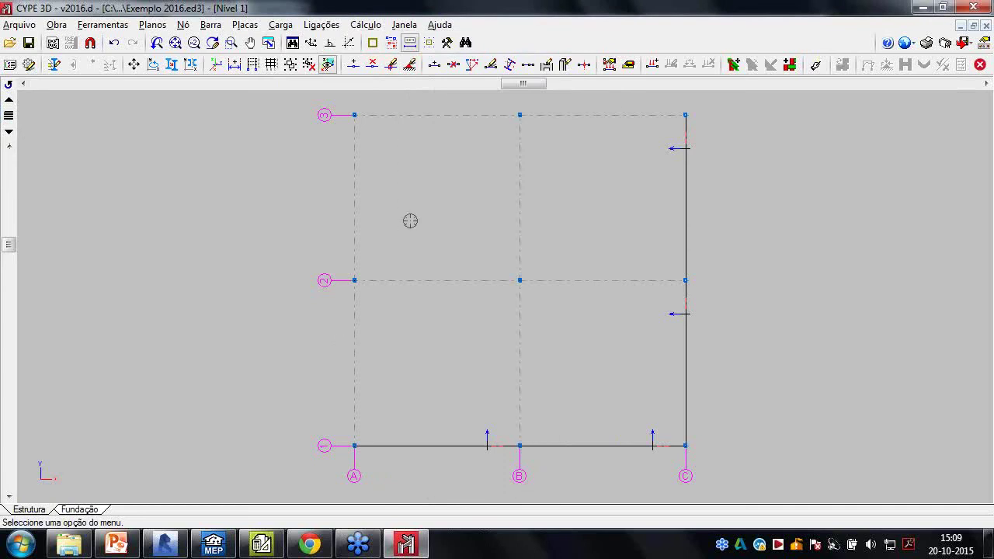
# Open a new 2D elevation view parallel to the X grid lines
pyautogui.click(404, 25)
pyautogui.click(444, 43)
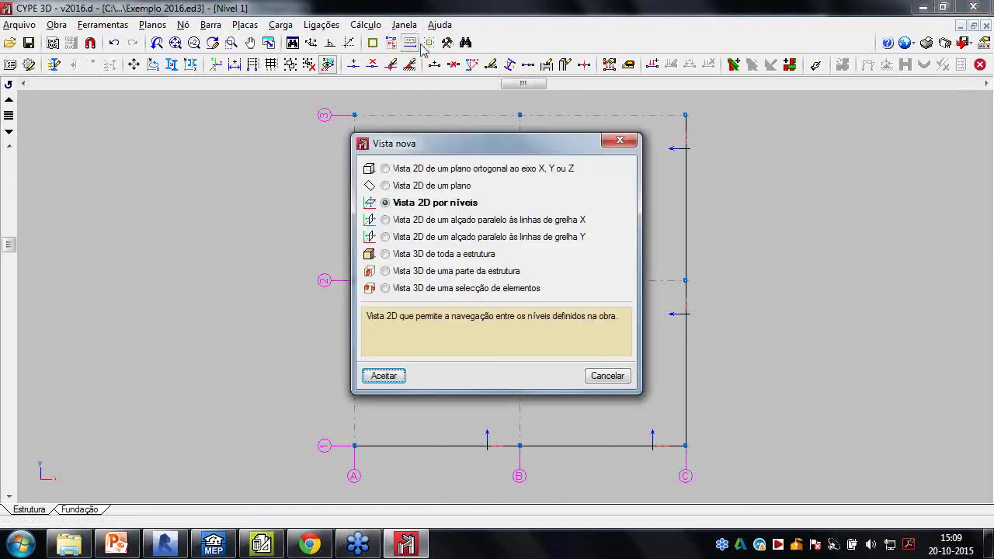
pyautogui.click(482, 222)
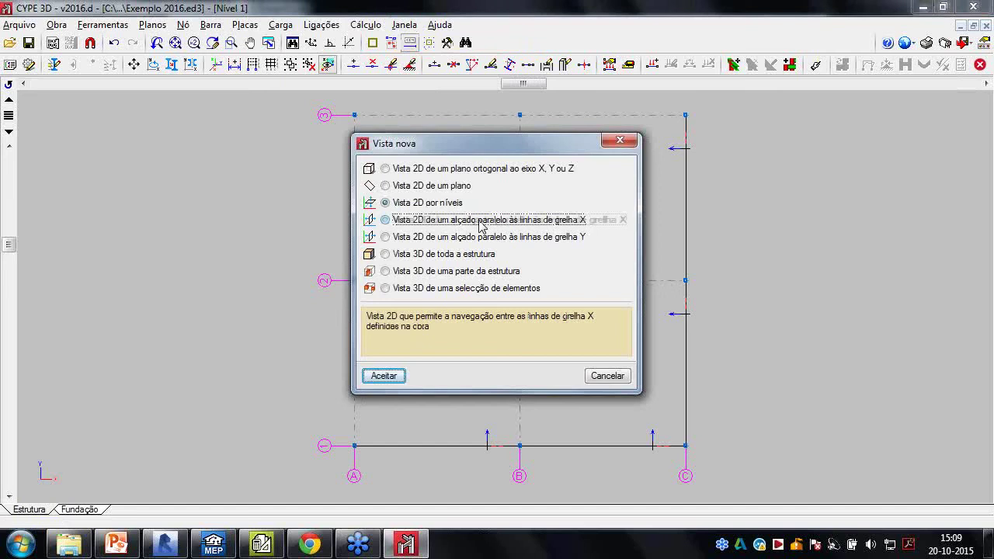
pyautogui.click(384, 375)
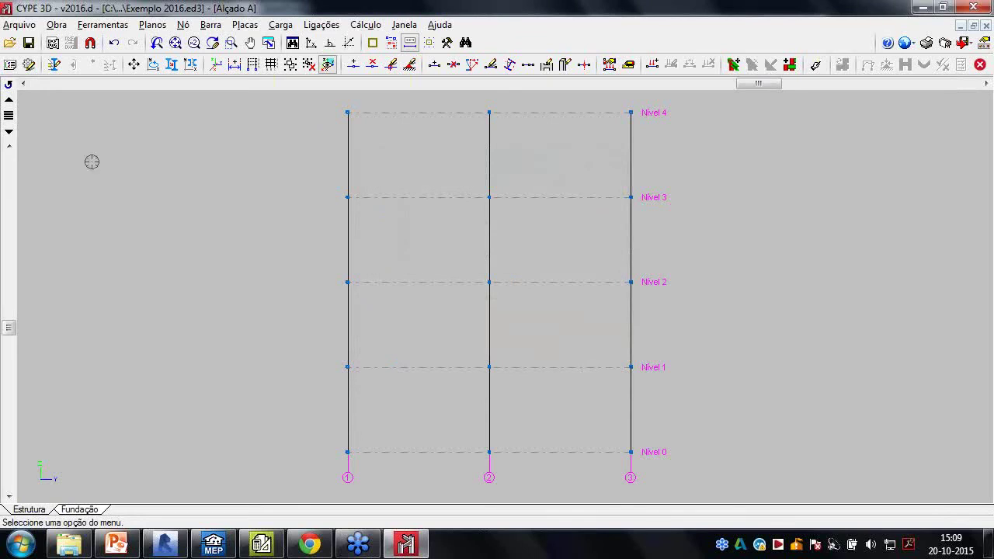
# Advance the elevation view through grid line B to Alçado C and check the list of grid lines
pyautogui.click(10, 105)
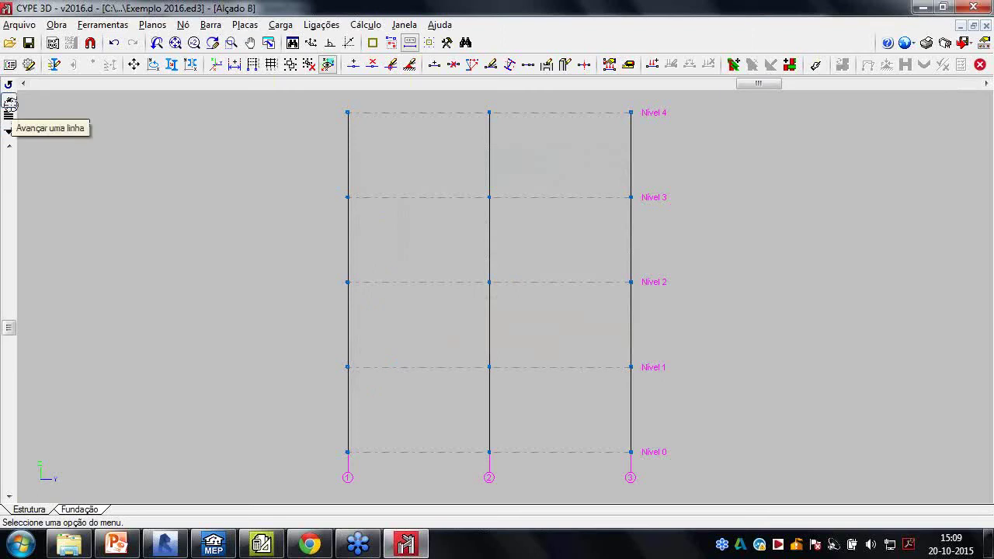
pyautogui.click(10, 105)
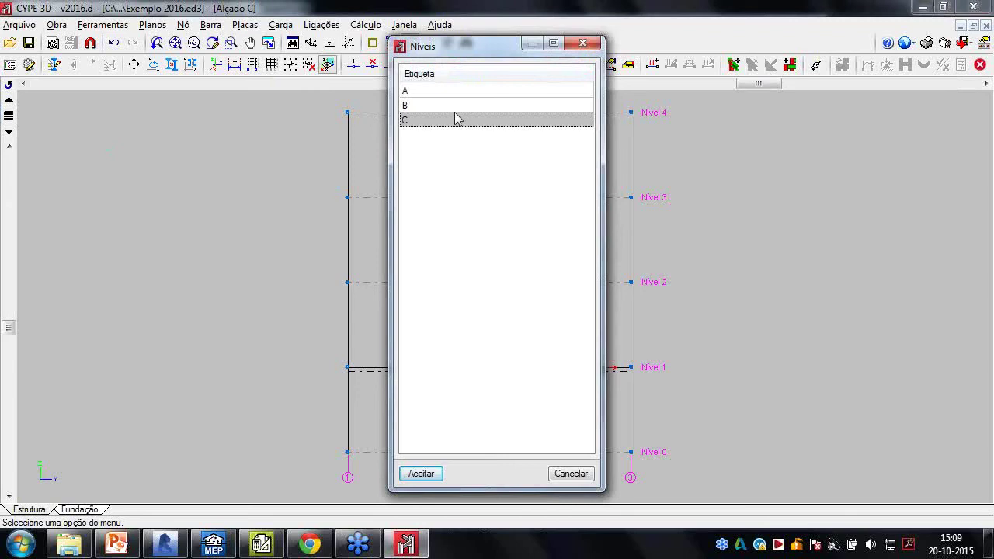
pyautogui.click(582, 44)
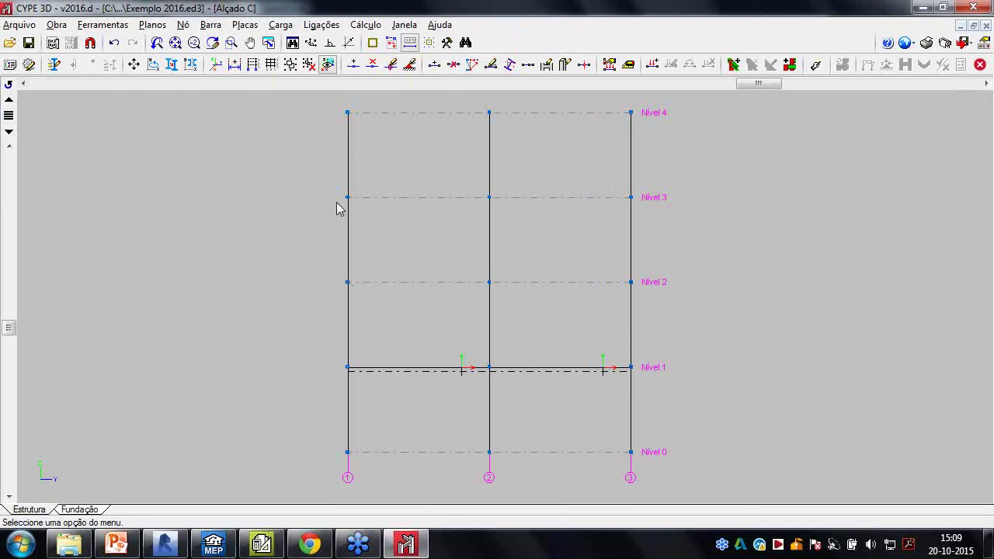
# Return to the 3D view of the structure and check the list of open views
pyautogui.click(405, 25)
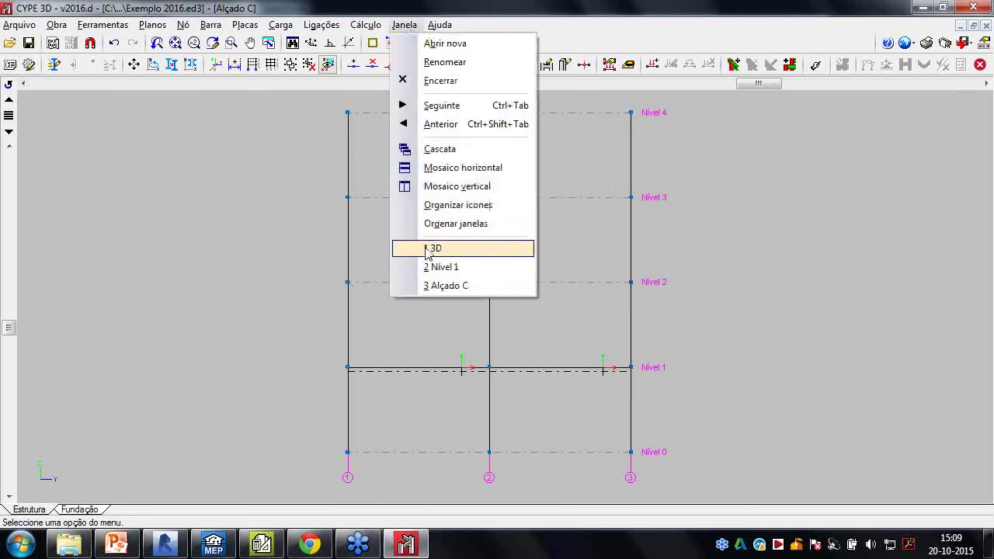
pyautogui.click(424, 247)
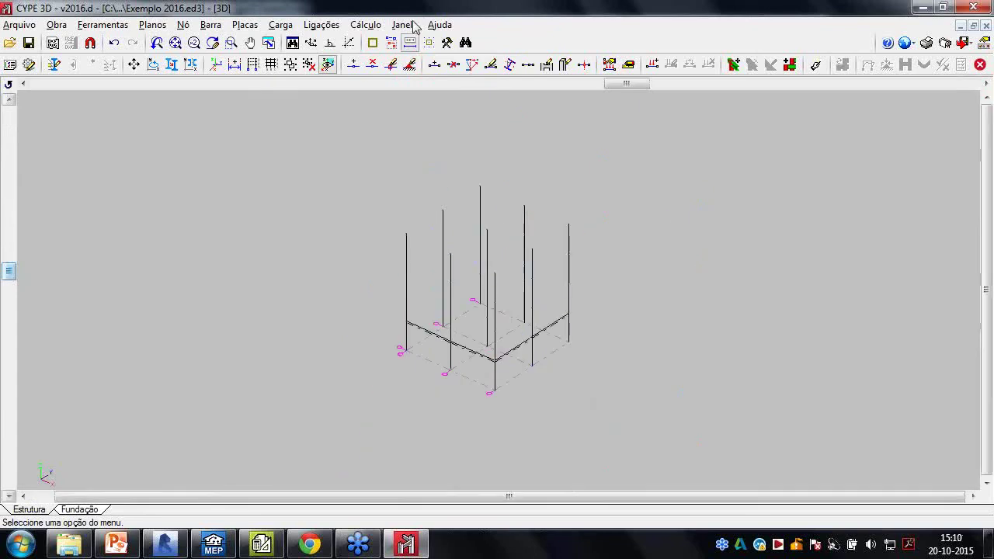
pyautogui.click(404, 25)
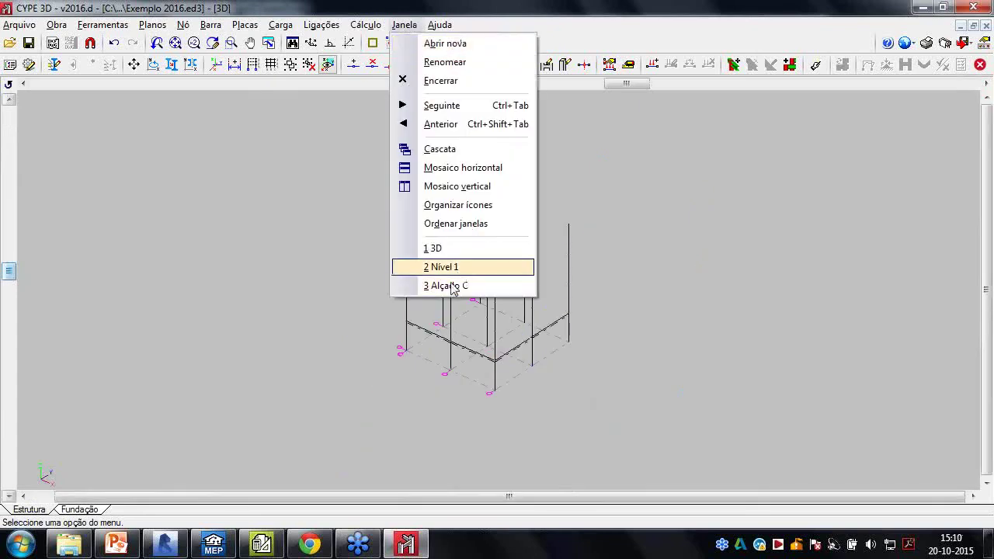
pyautogui.click(435, 345)
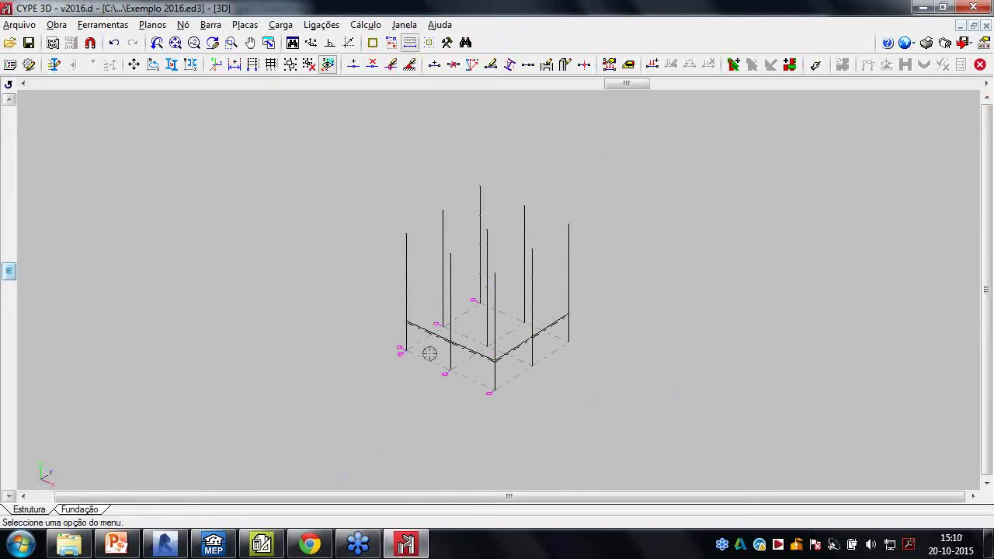
# Copy the continuous beam on grid line 1 at Nível 1 to grid lines 2 and 3, selecting bars only without nodes
pyautogui.scroll(1, 441, 341)
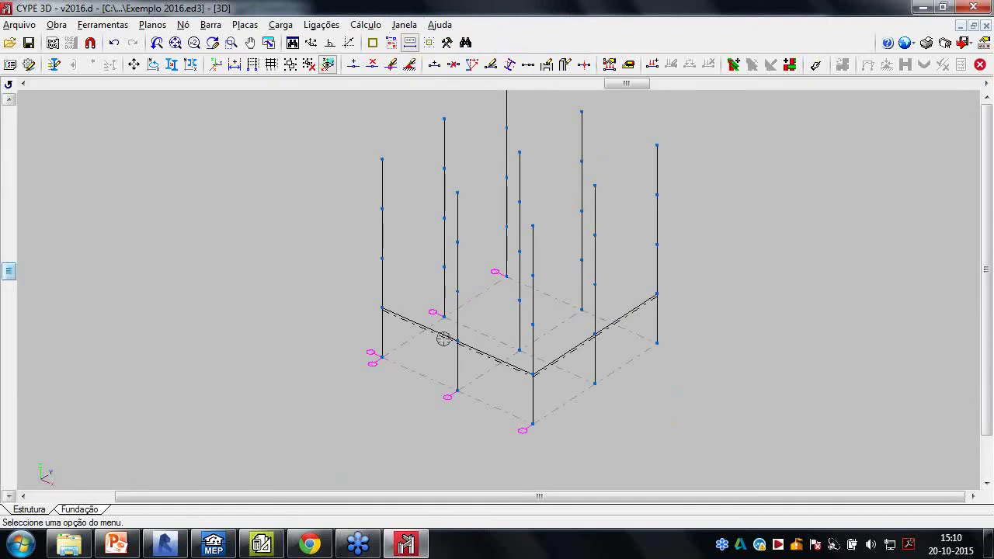
pyautogui.scroll(1, 444, 339)
pyautogui.moveTo(443, 340); pyautogui.dragTo(393, 300, button='middle')
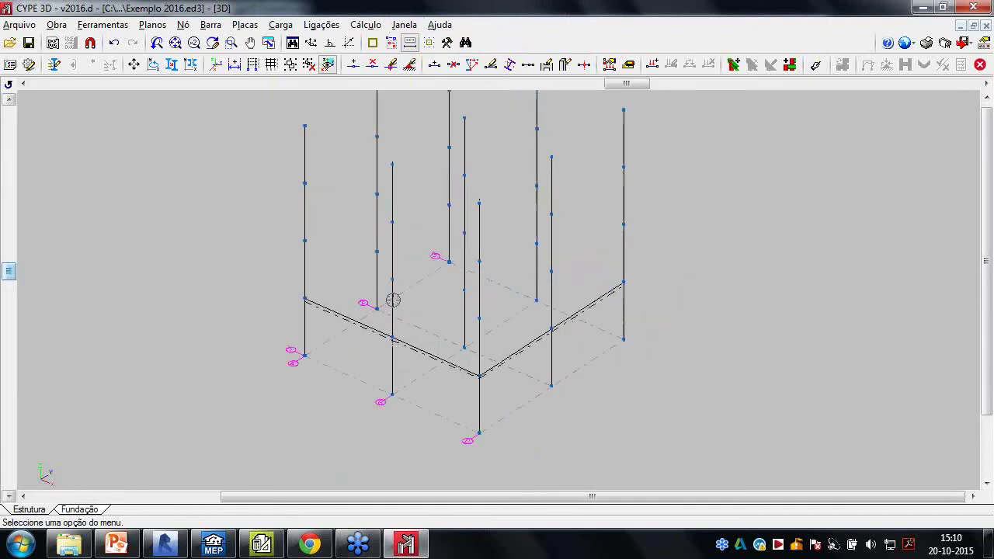
pyautogui.scroll(-2, 385, 330)
pyautogui.scroll(3, 386, 330)
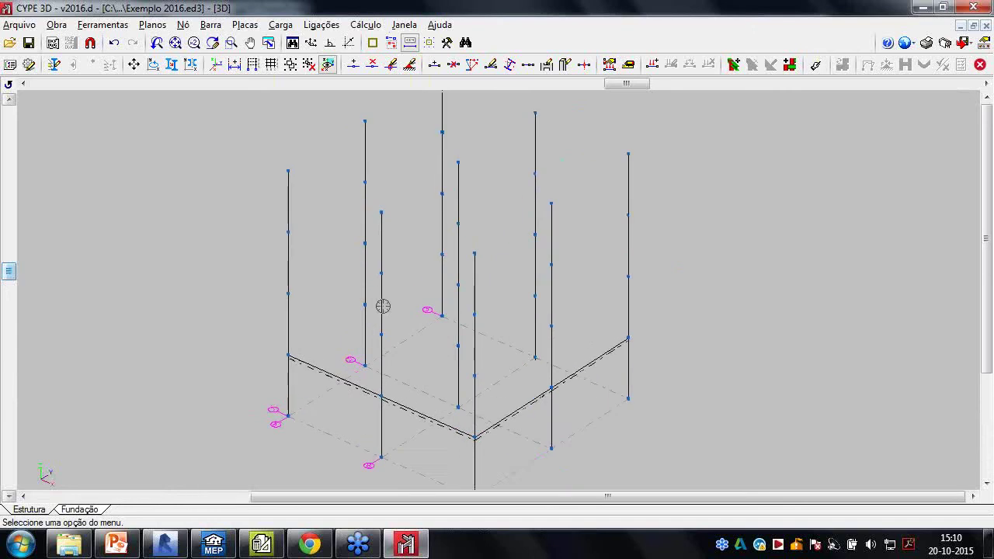
pyautogui.click(114, 27)
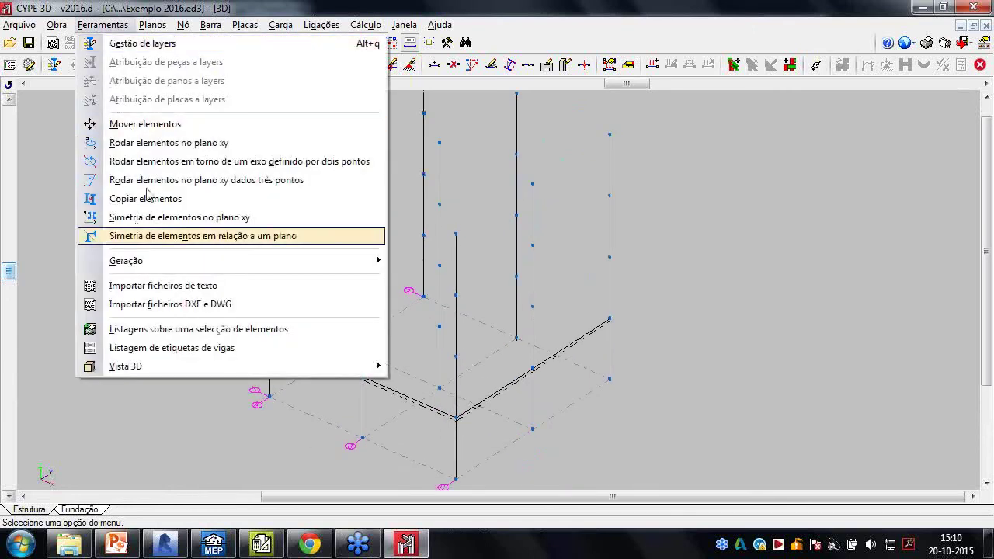
pyautogui.click(146, 198)
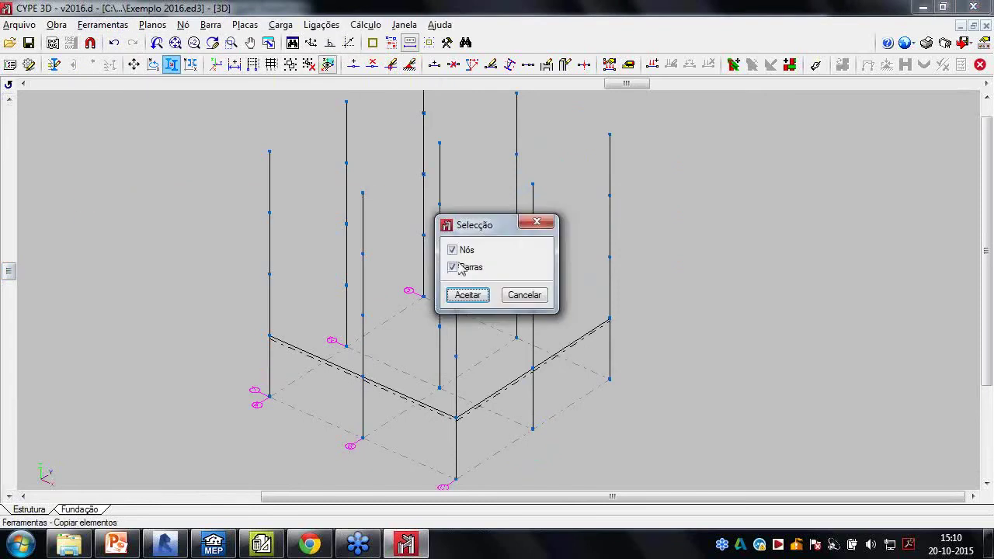
pyautogui.click(453, 250)
pyautogui.click(467, 295)
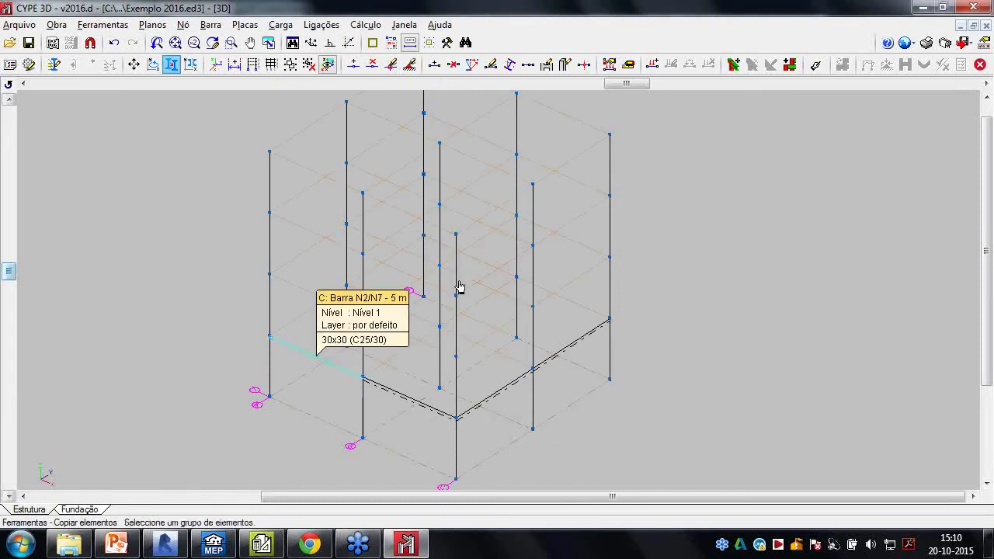
pyautogui.click(295, 359)
pyautogui.rightClick(293, 359)
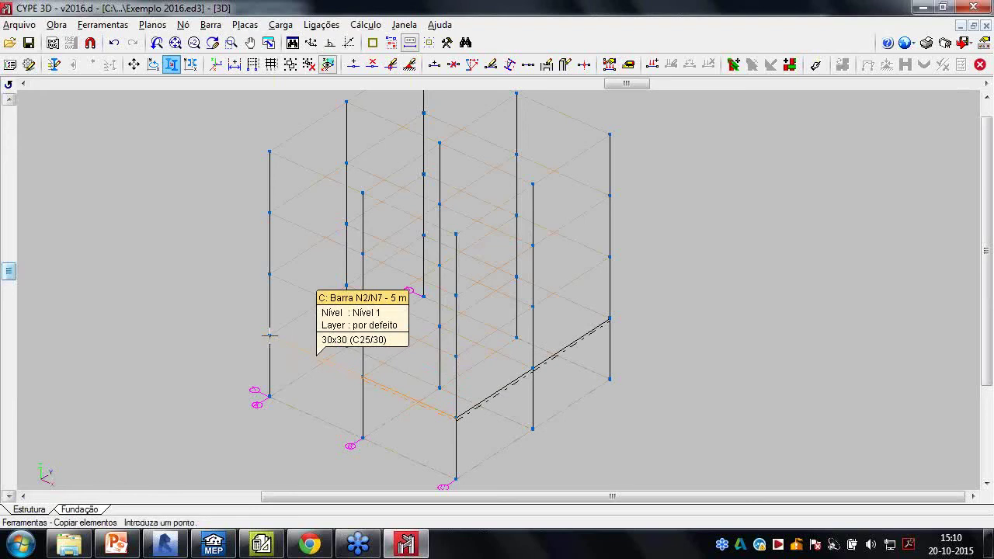
pyautogui.click(324, 307)
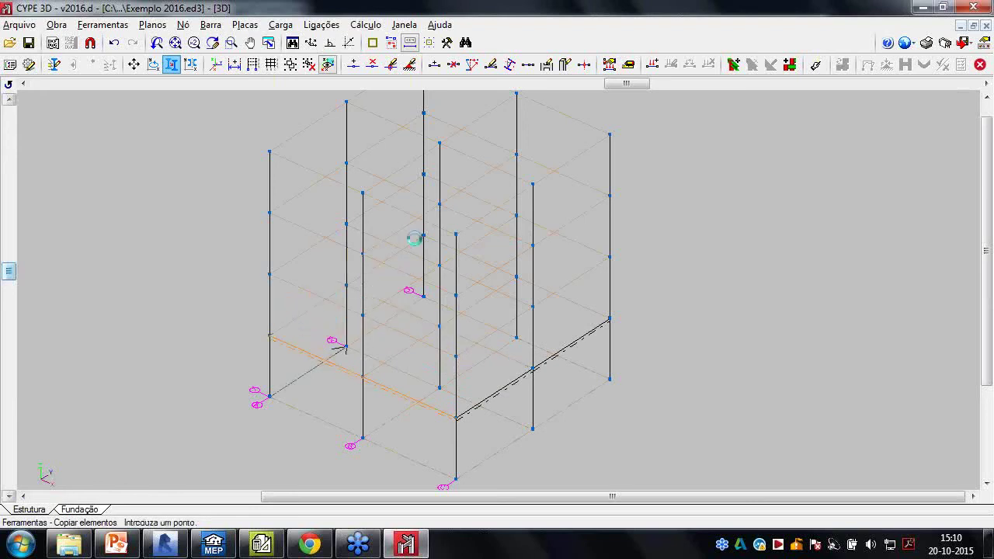
# Copy the Nível 1 beam on grid line C to grid lines B and A
pyautogui.click(494, 392)
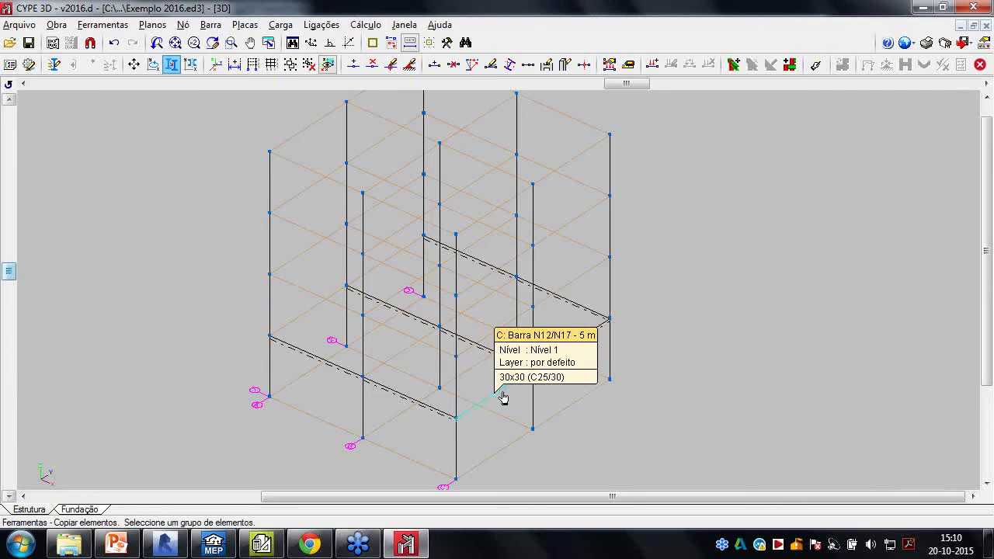
pyautogui.click(567, 352)
pyautogui.rightClick(448, 423)
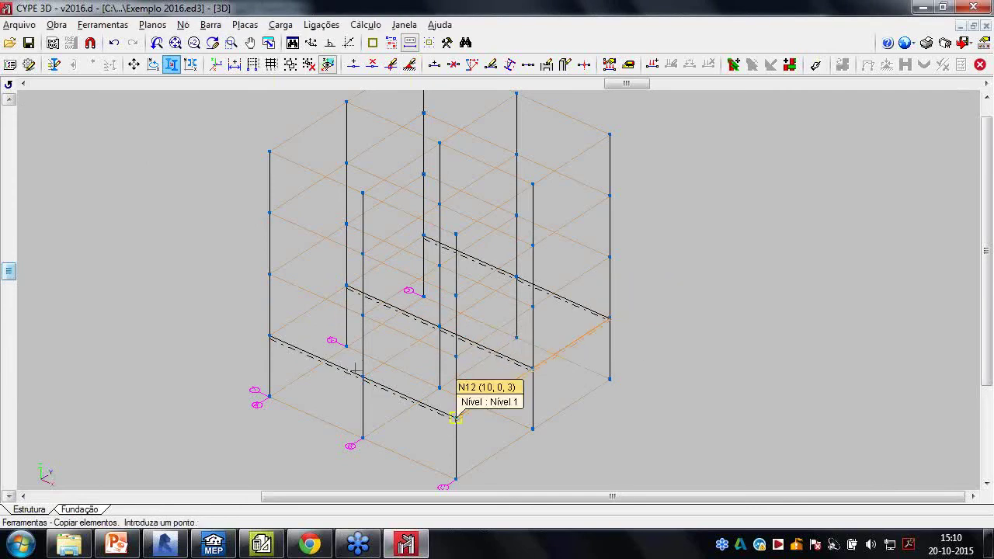
pyautogui.click(268, 336)
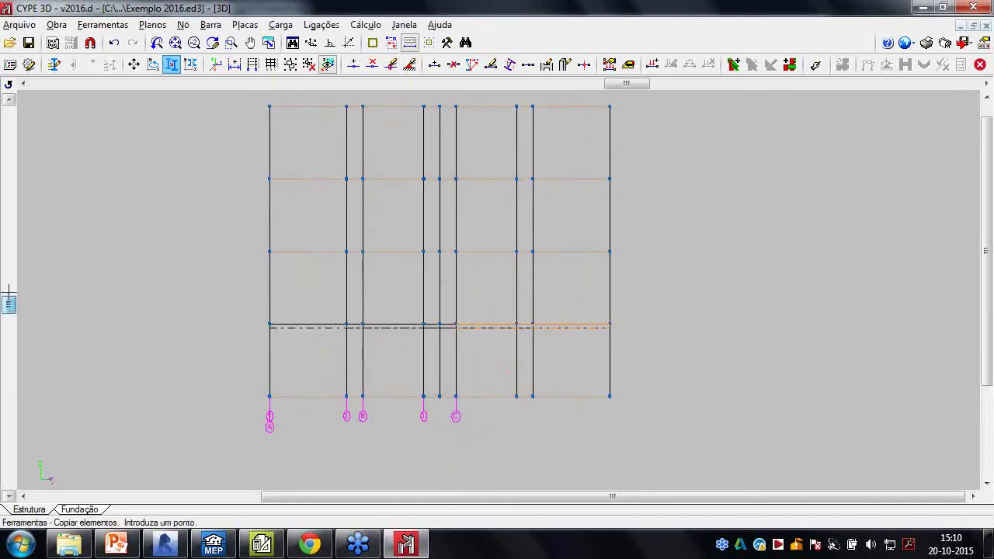
pyautogui.click(502, 351)
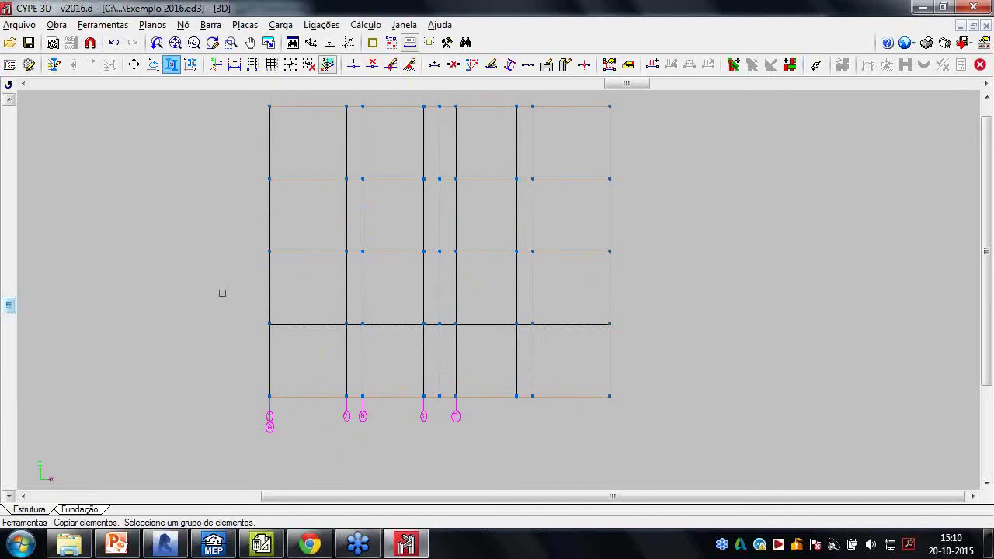
# Copy all Nível 1 beams to the three levels above, using the Nível 1 node at grid corner A-1 as base point
pyautogui.click(506, 322)
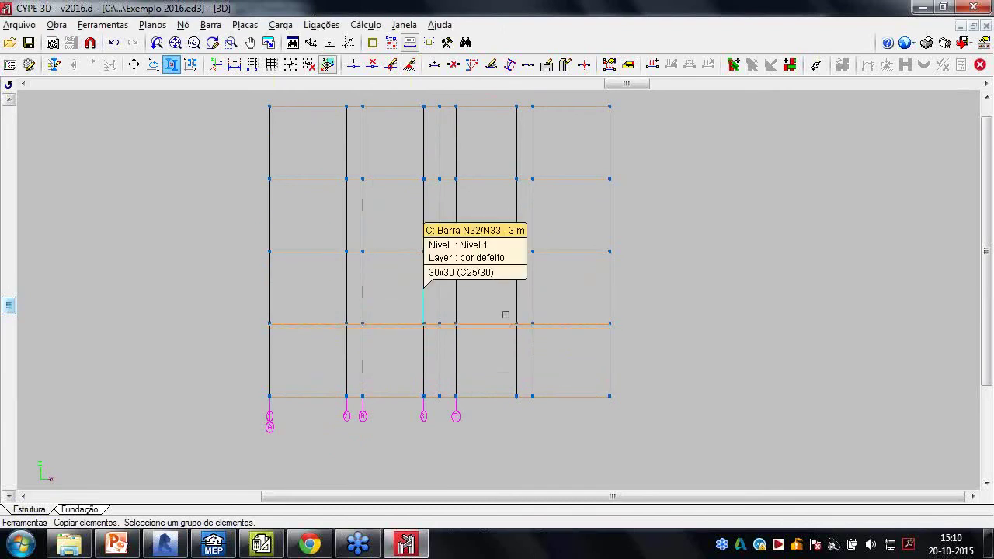
pyautogui.rightClick(505, 315)
pyautogui.click(270, 323)
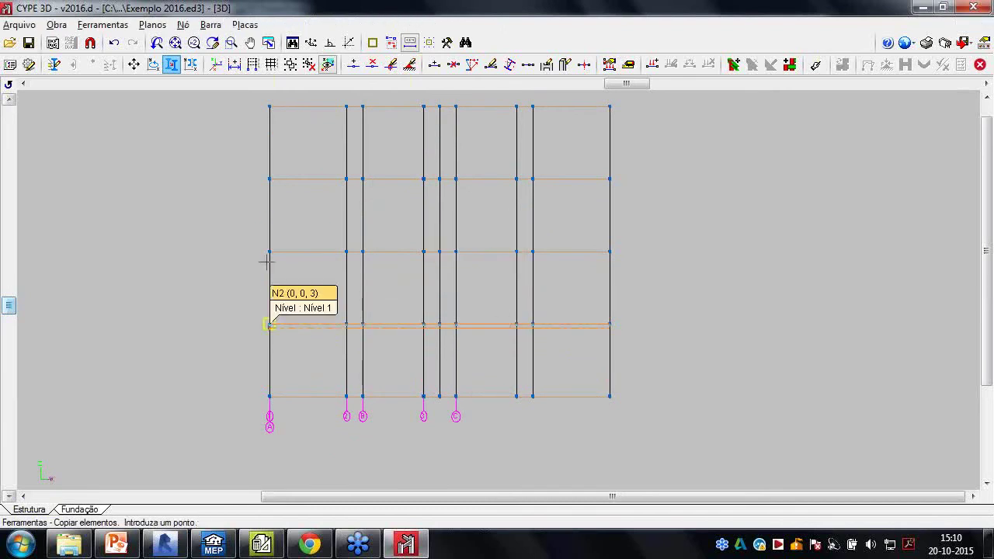
pyautogui.click(268, 253)
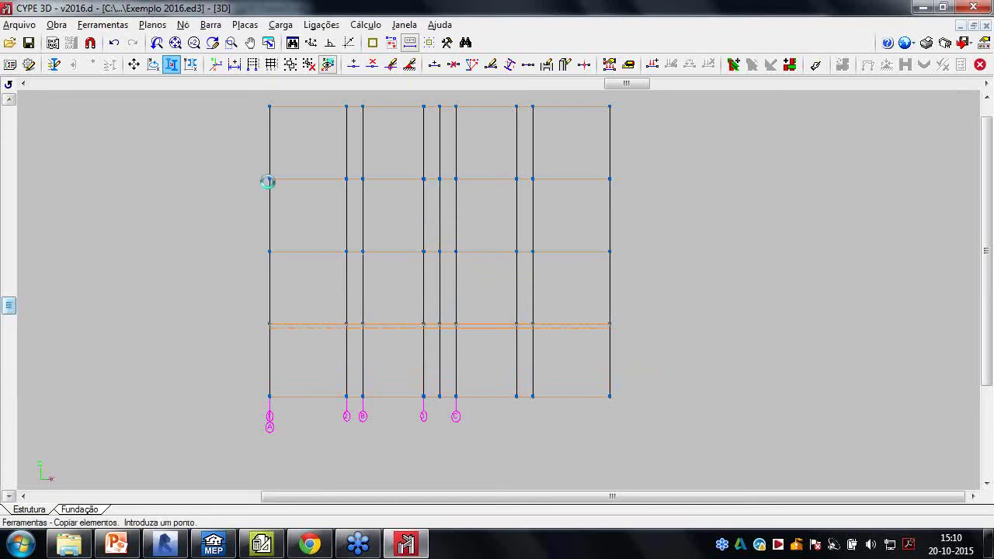
pyautogui.click(268, 252)
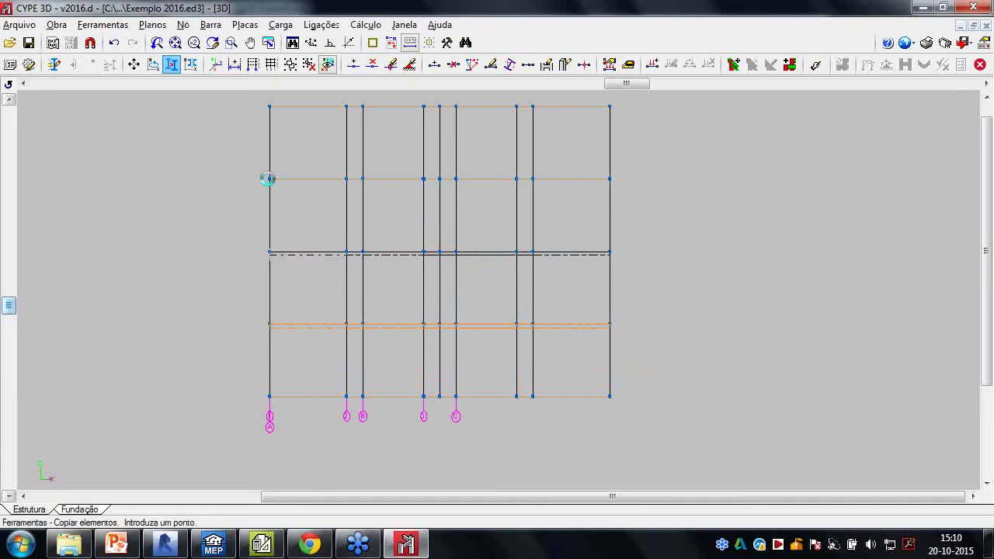
pyautogui.click(266, 108)
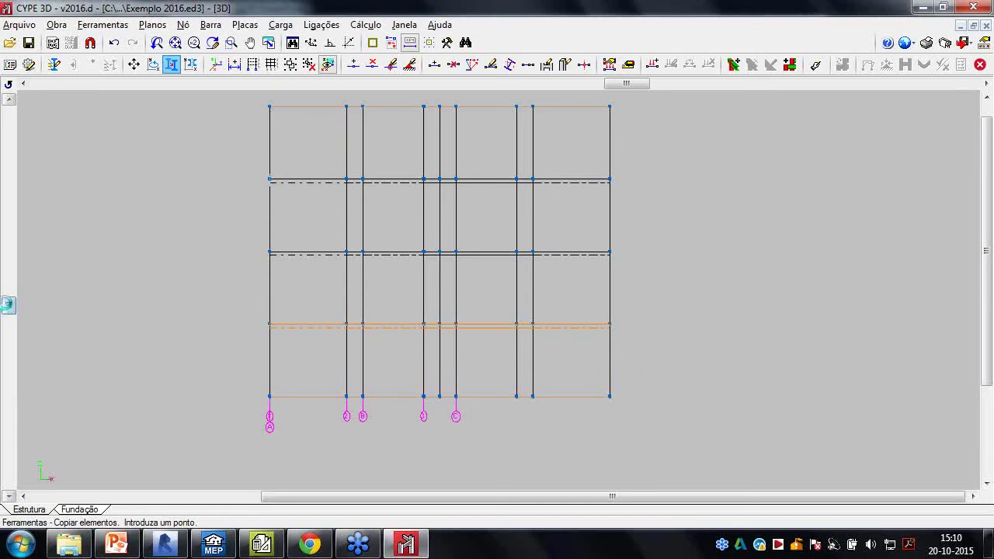
pyautogui.rightClick(12, 298)
pyautogui.press('Escape')
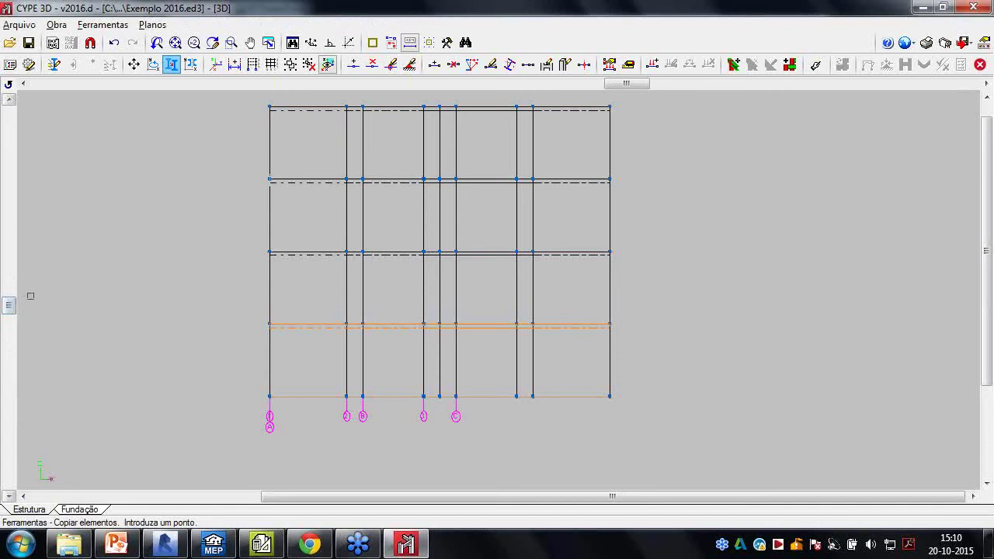
pyautogui.press('Escape')
# Assign a fixed external restraint (Vinculação exterior) to all nodes at the base of the columns
pyautogui.moveTo(9, 305); pyautogui.dragTo(10, 282)
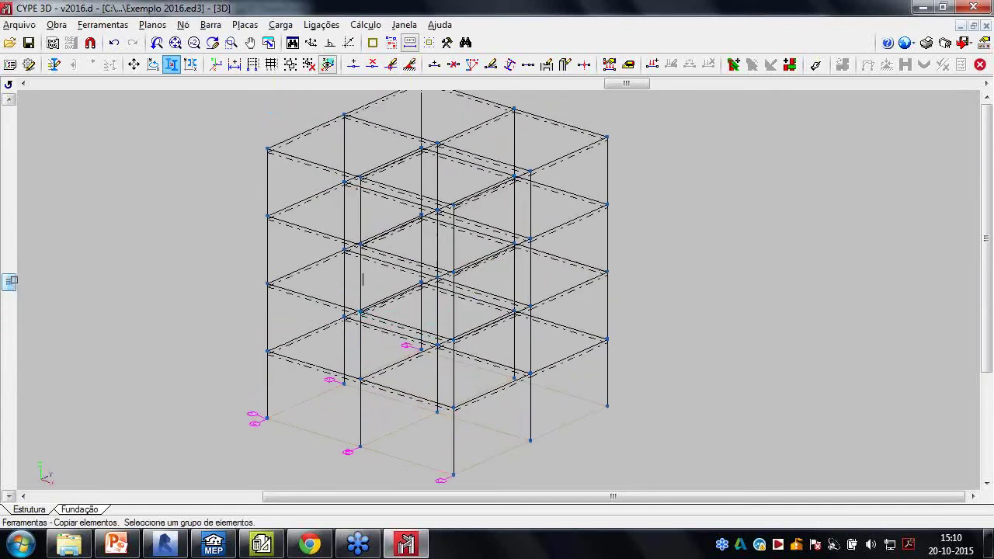
pyautogui.scroll(4, 466, 233)
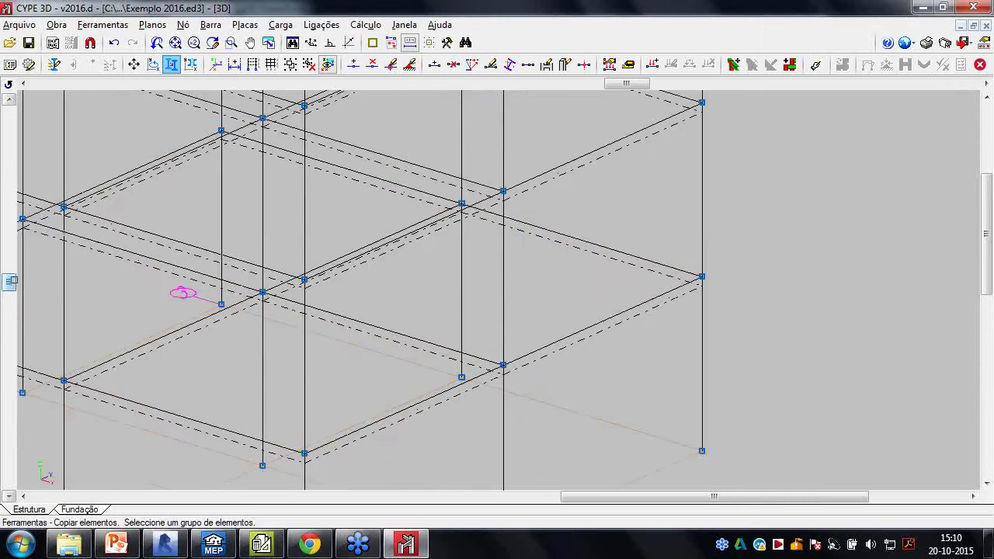
pyautogui.scroll(-5, 357, 295)
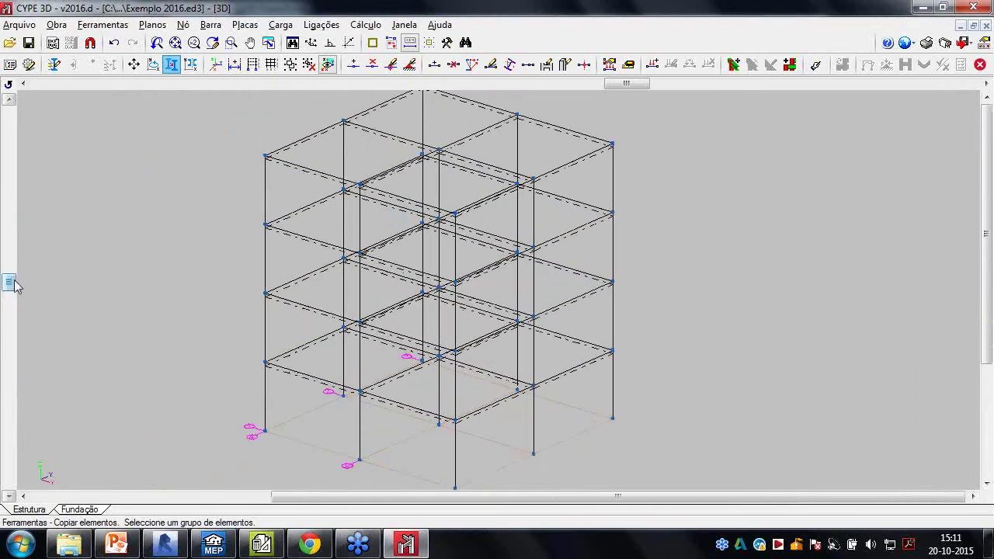
pyautogui.moveTo(15, 284); pyautogui.dragTo(10, 305)
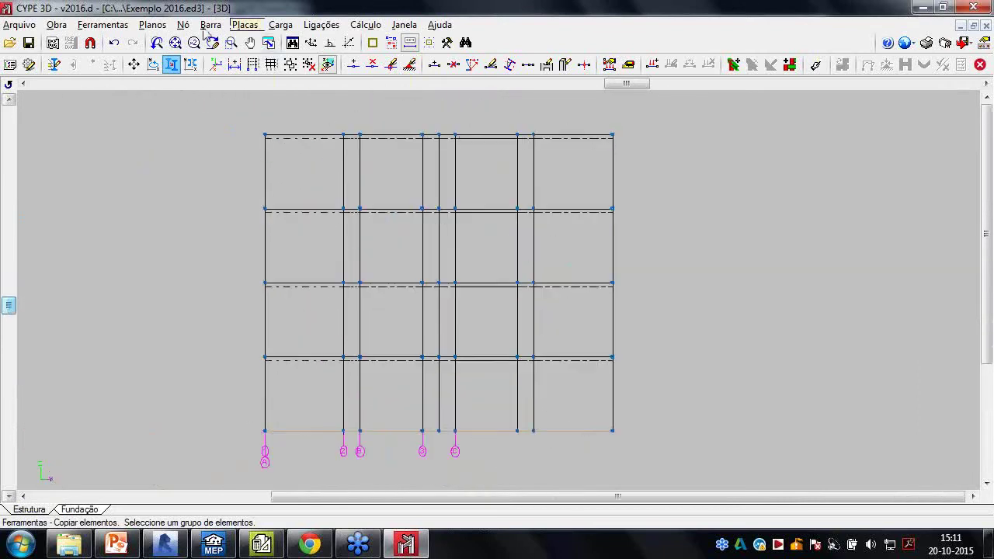
pyautogui.click(184, 24)
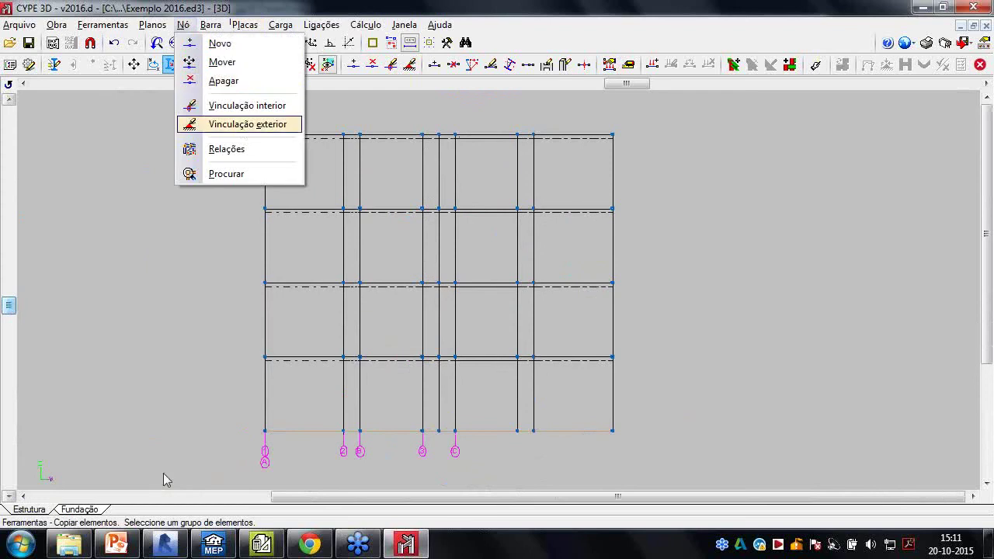
pyautogui.press('Return')
pyautogui.moveTo(670, 455); pyautogui.dragTo(204, 402)
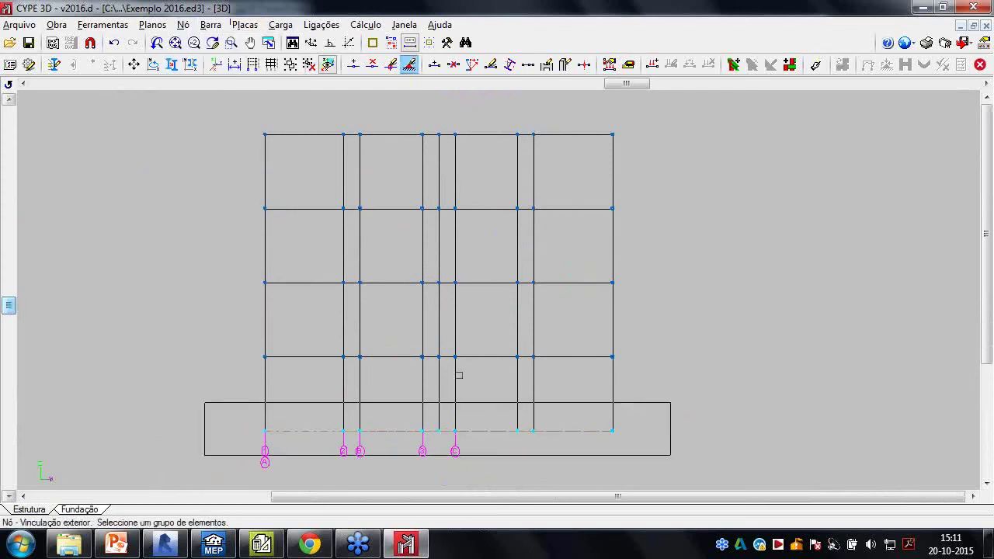
pyautogui.rightClick(465, 388)
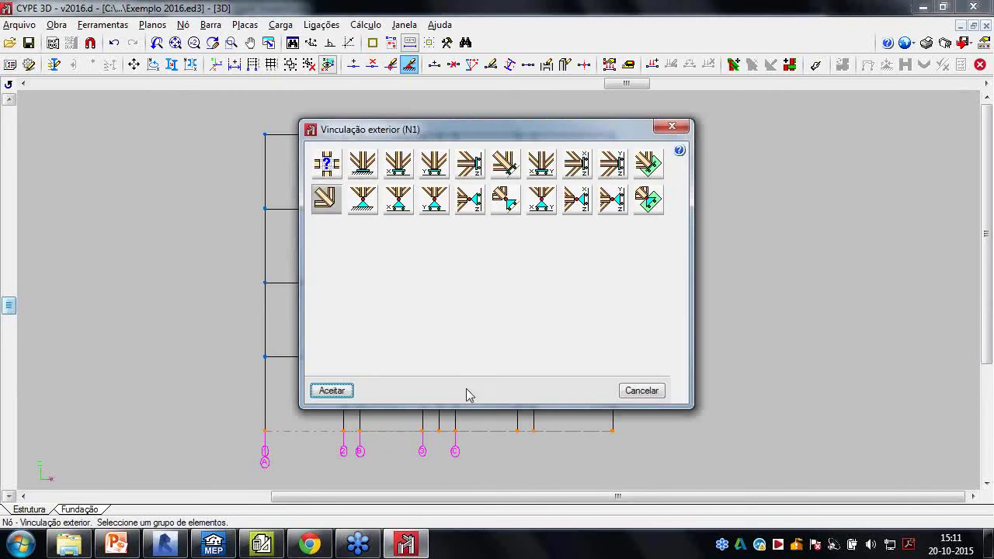
pyautogui.click(312, 391)
# Return to the oblique 3D view and open beam node editing (Editar nós) for the Nível 1 node at grid corner A-1
pyautogui.moveTo(9, 305); pyautogui.dragTo(9, 271)
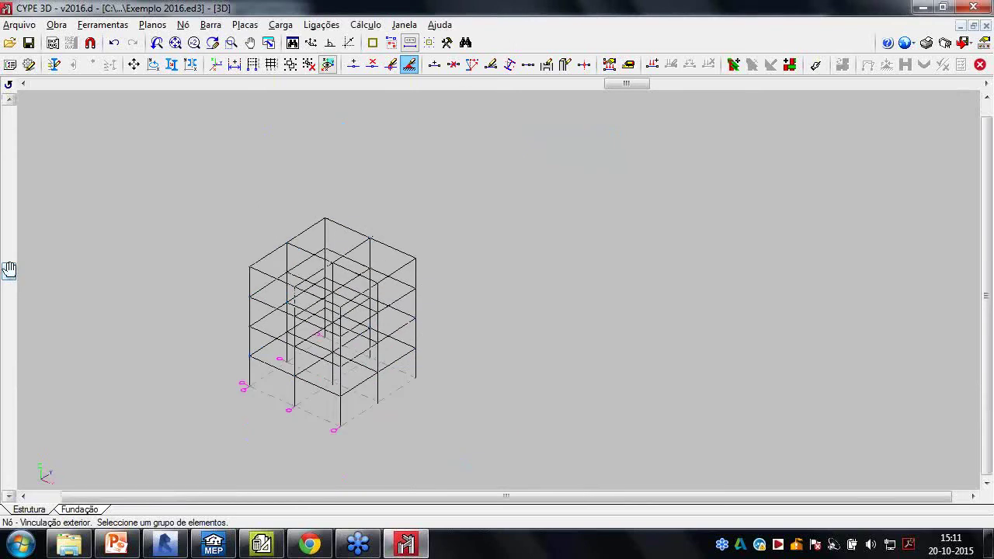
pyautogui.scroll(2, 313, 165)
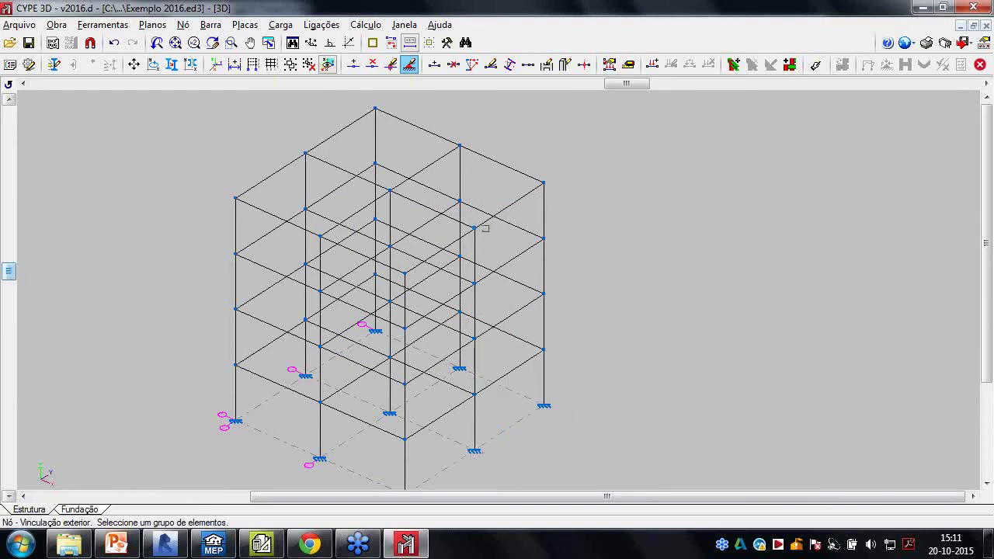
pyautogui.moveTo(408, 289); pyautogui.dragTo(437, 245, button='middle')
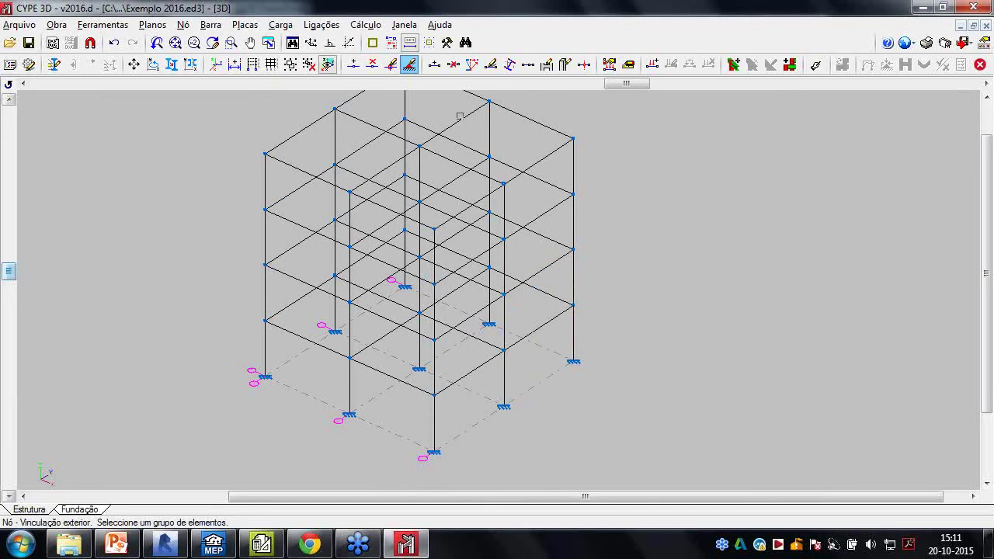
pyautogui.click(221, 25)
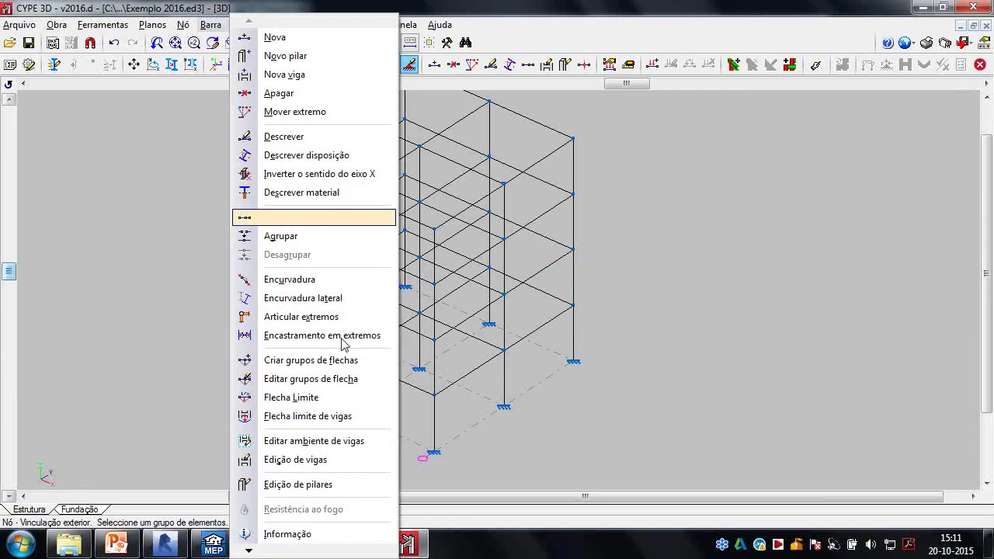
pyautogui.click(330, 461)
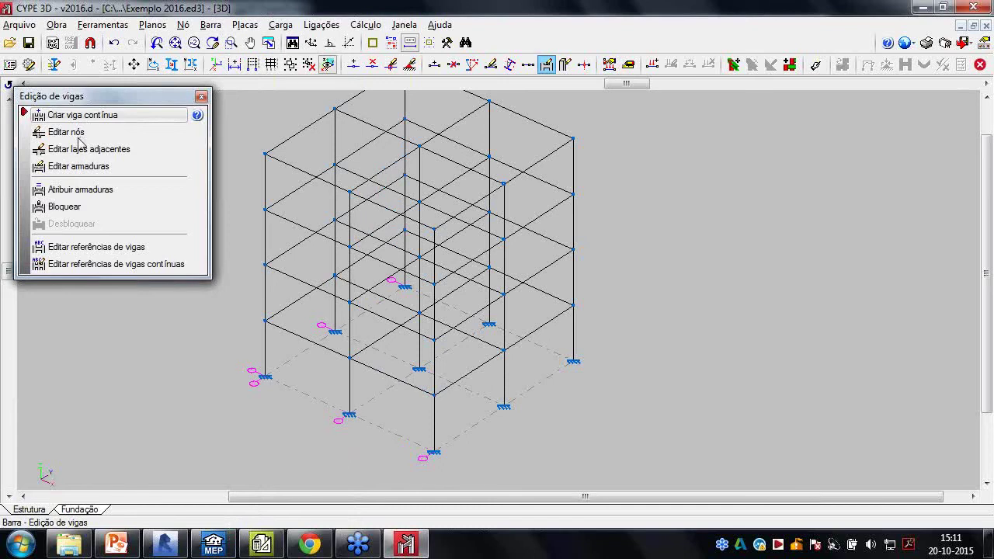
pyautogui.click(77, 132)
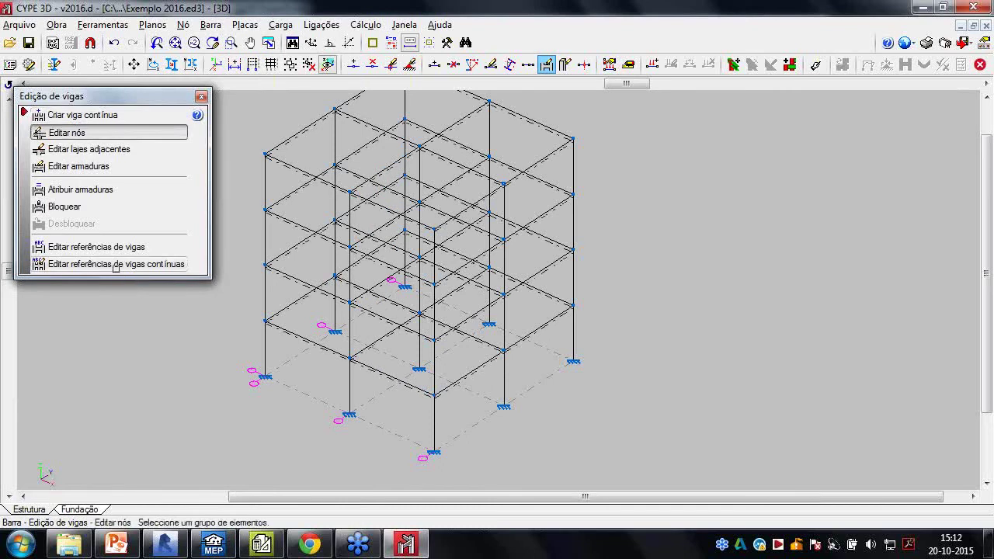
pyautogui.scroll(3, 279, 342)
pyautogui.scroll(2, 280, 341)
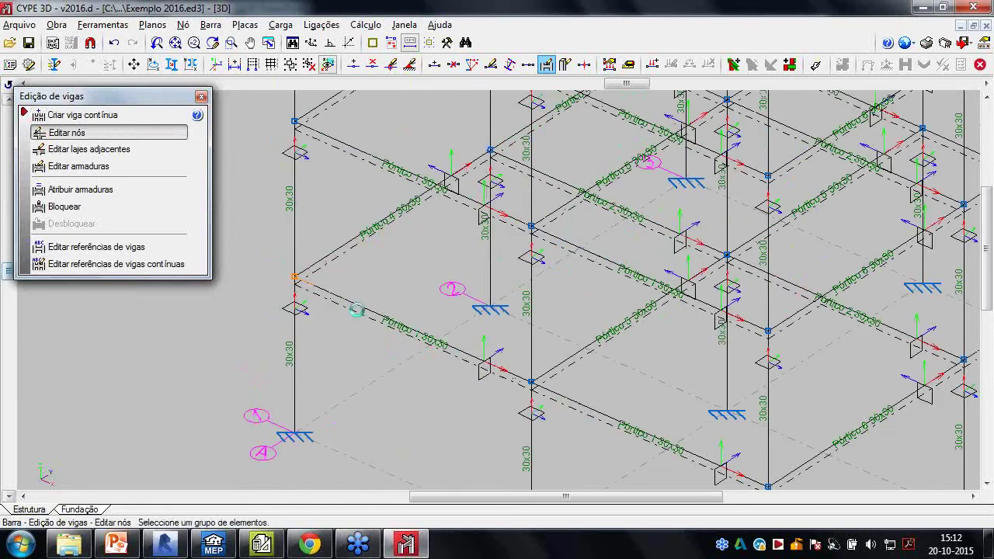
pyautogui.click(357, 310)
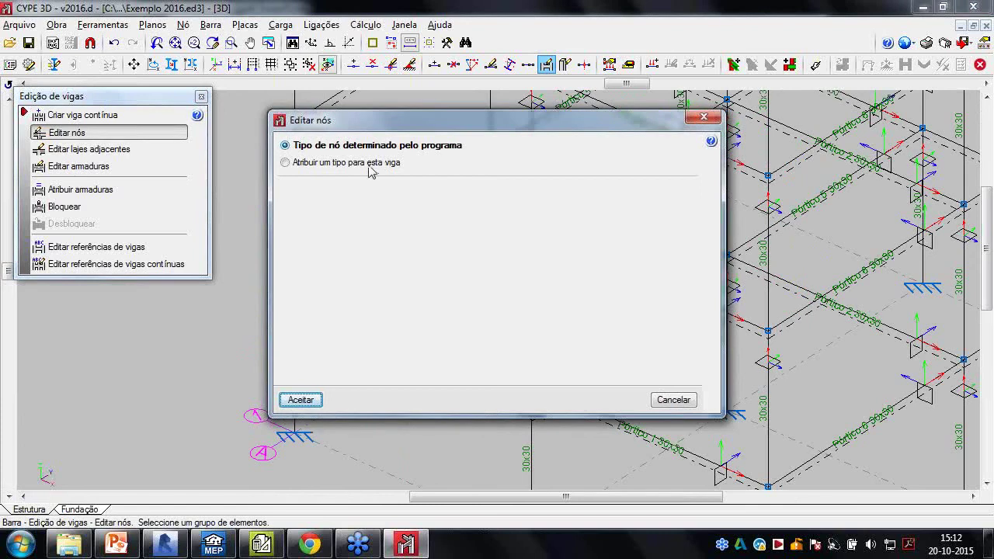
# Review the column options available when assigning a node type to this beam (Atribuir um tipo para esta viga), ending on Pilar contínuo, and discard the changes
pyautogui.click(369, 164)
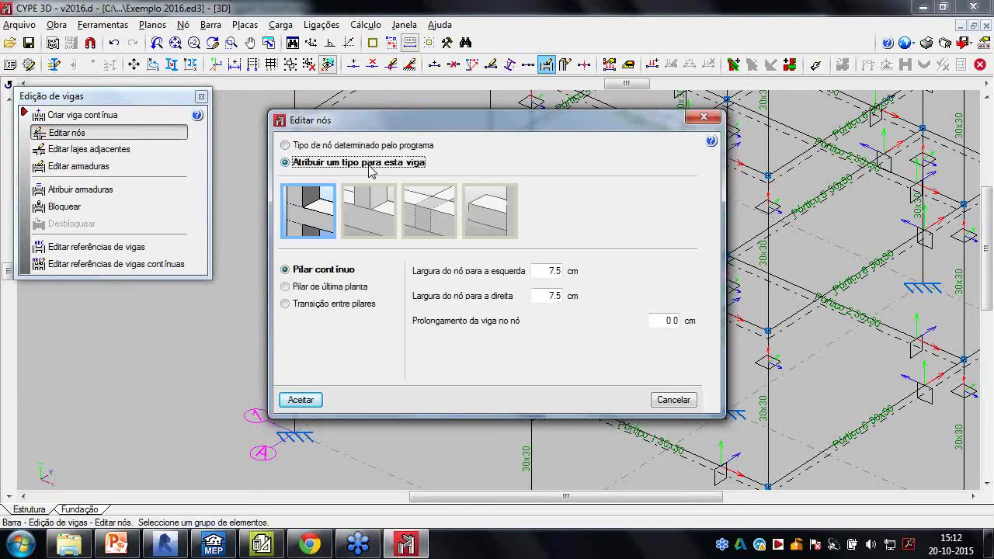
pyautogui.click(330, 287)
pyautogui.click(334, 303)
pyautogui.click(328, 277)
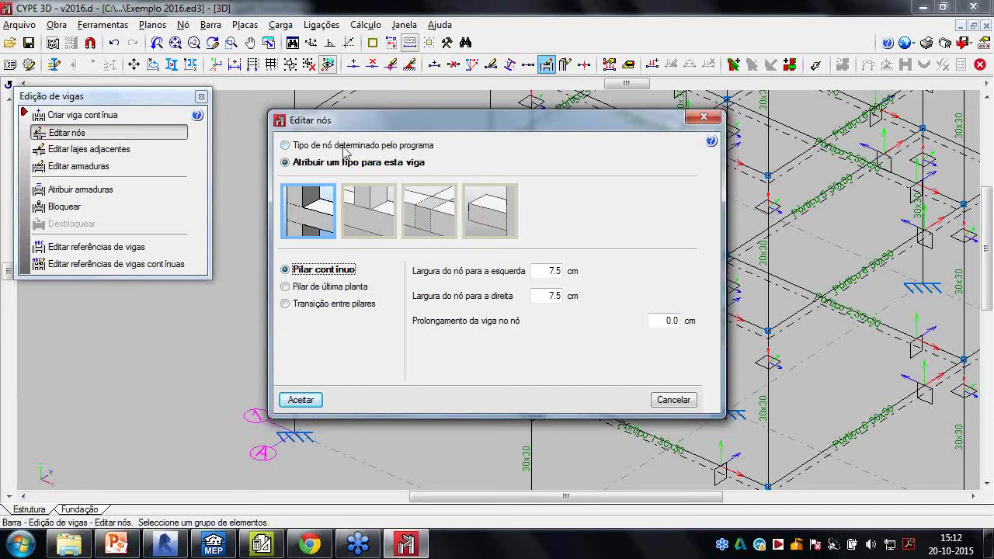
pyautogui.click(674, 401)
# Examine the generic slab and sloped-roof options in Editar lajes adjacentes for Nível 1 beam N2/N7, discarding any changes
pyautogui.click(93, 149)
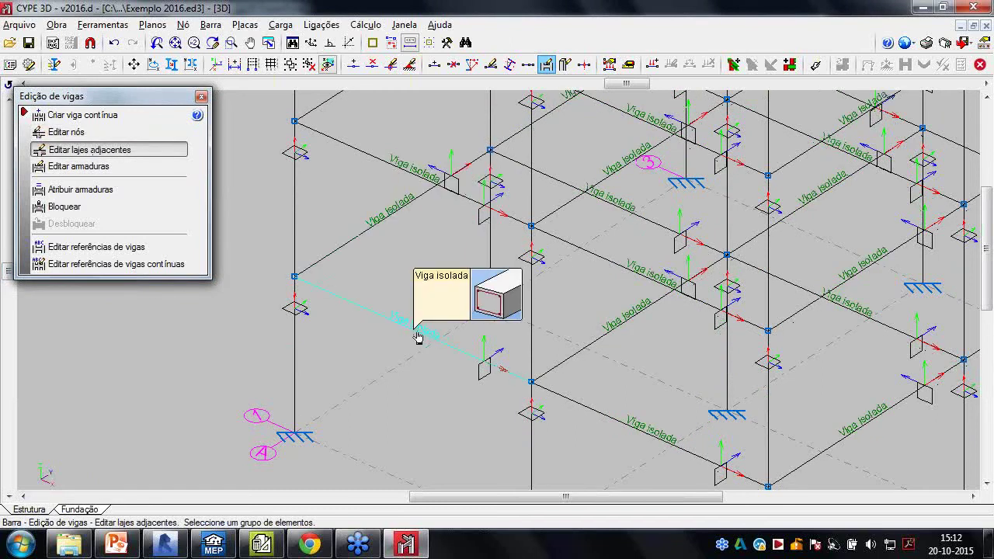
pyautogui.click(417, 334)
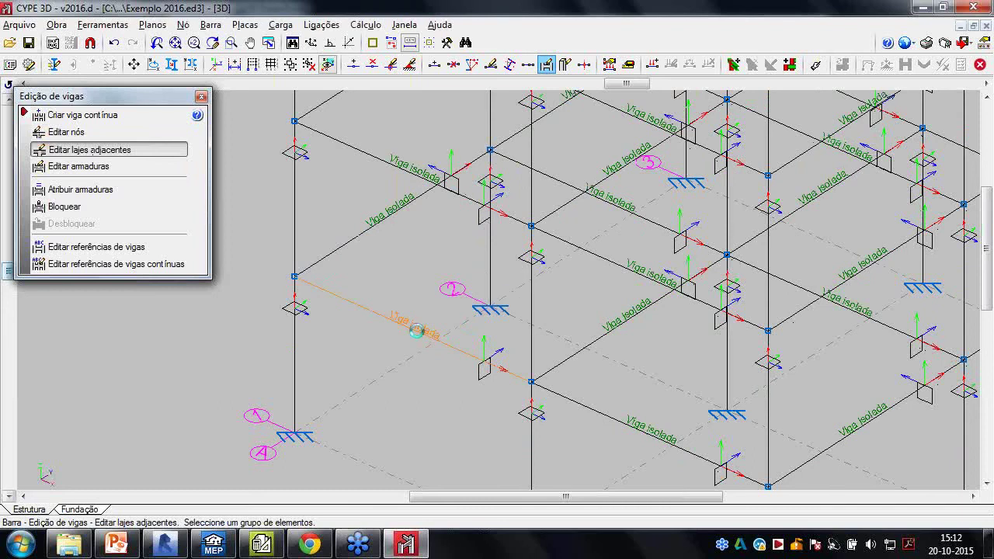
pyautogui.rightClick(417, 331)
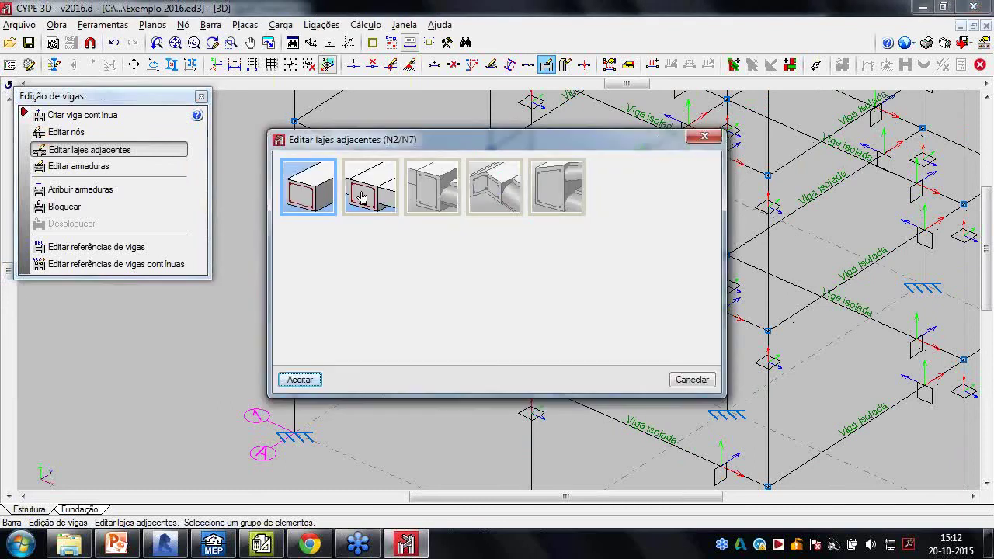
pyautogui.click(361, 196)
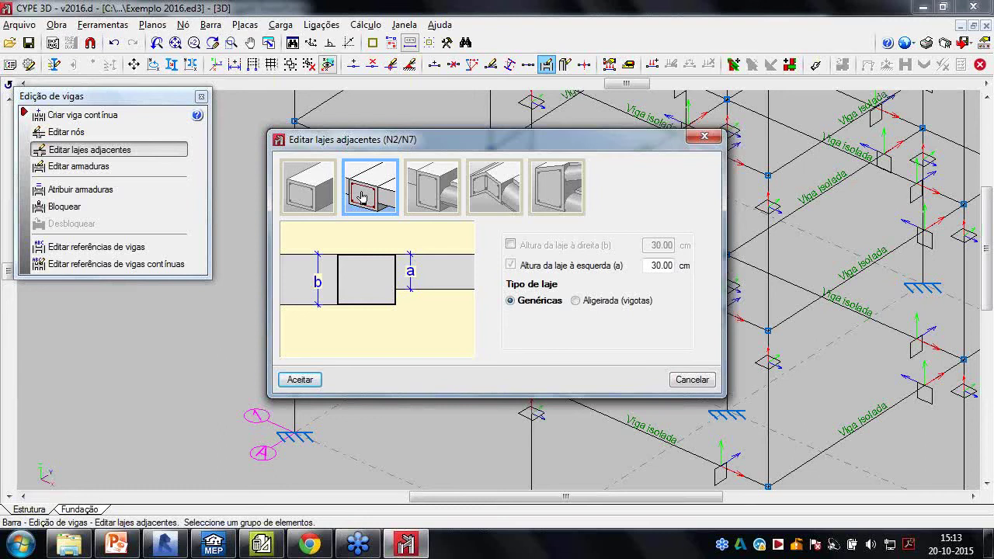
pyautogui.click(482, 192)
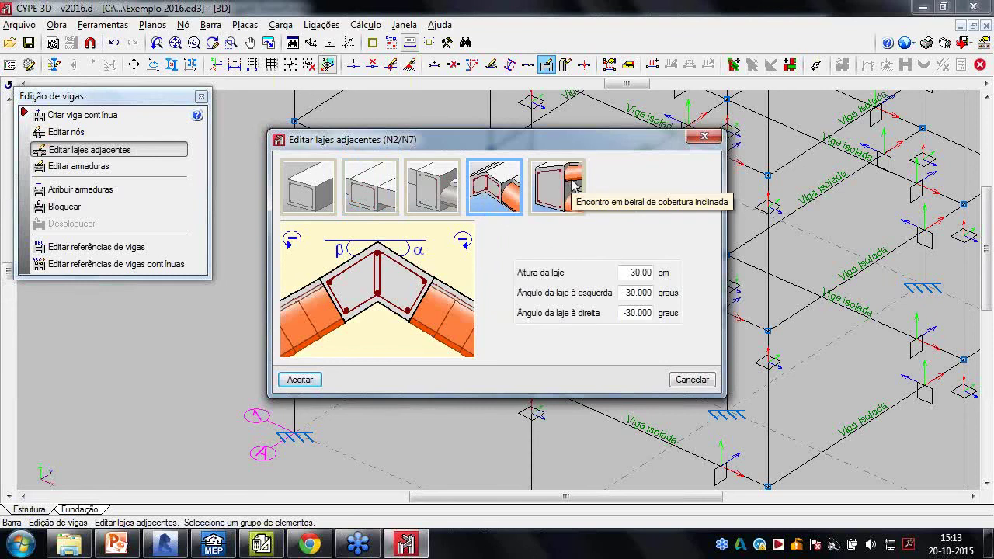
pyautogui.click(704, 137)
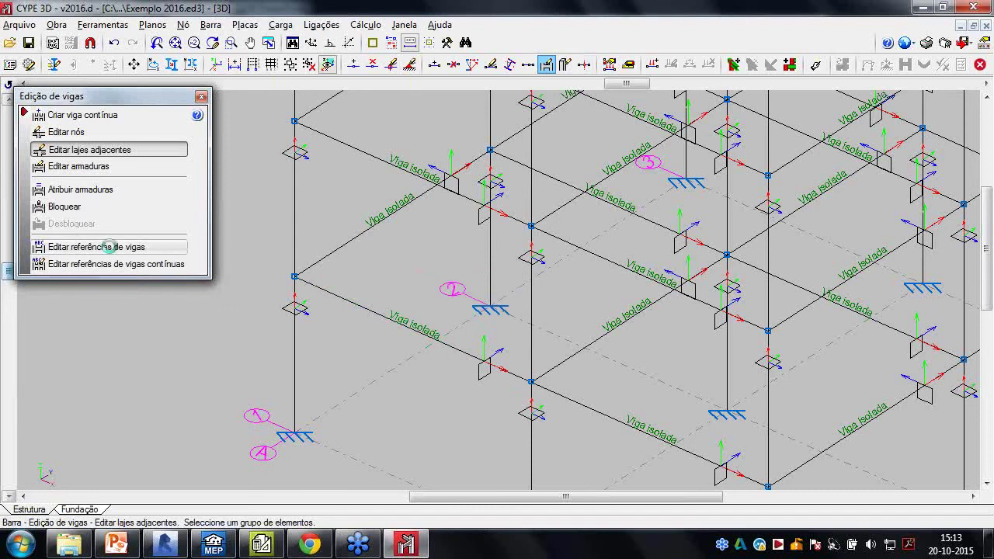
# Inspect the custom reference option for Nível 1 beam N2/N7 with Editar referências de vigas, without assigning a reference
pyautogui.click(111, 247)
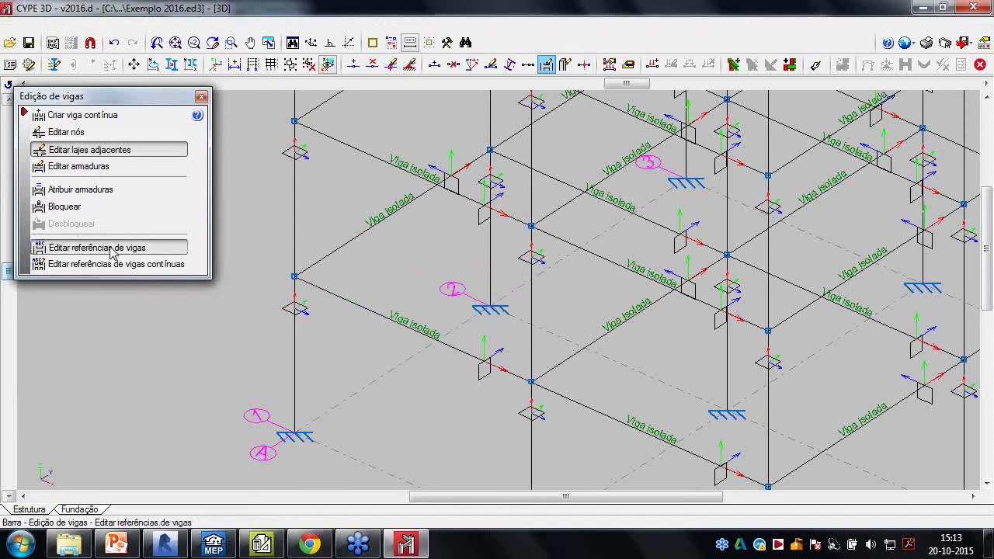
pyautogui.click(398, 365)
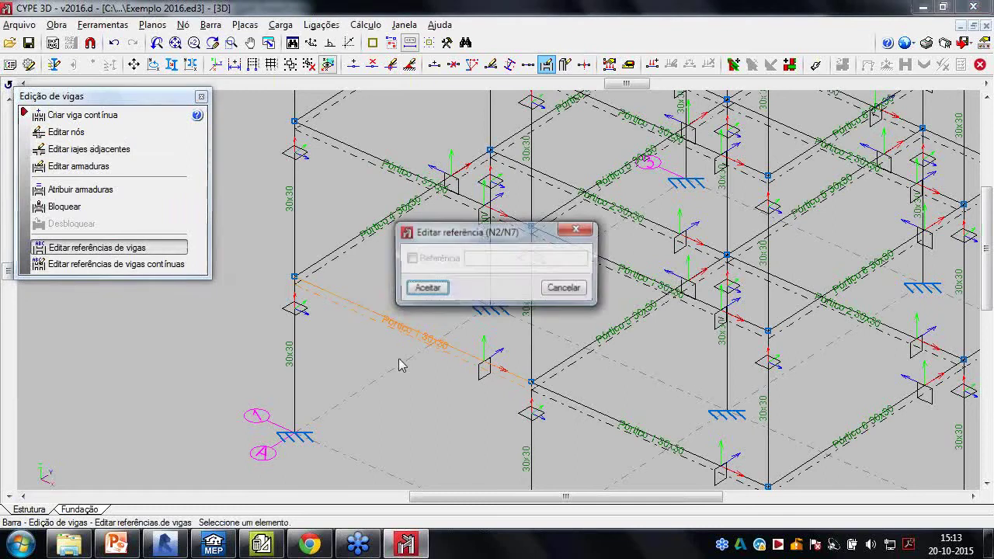
pyautogui.click(411, 258)
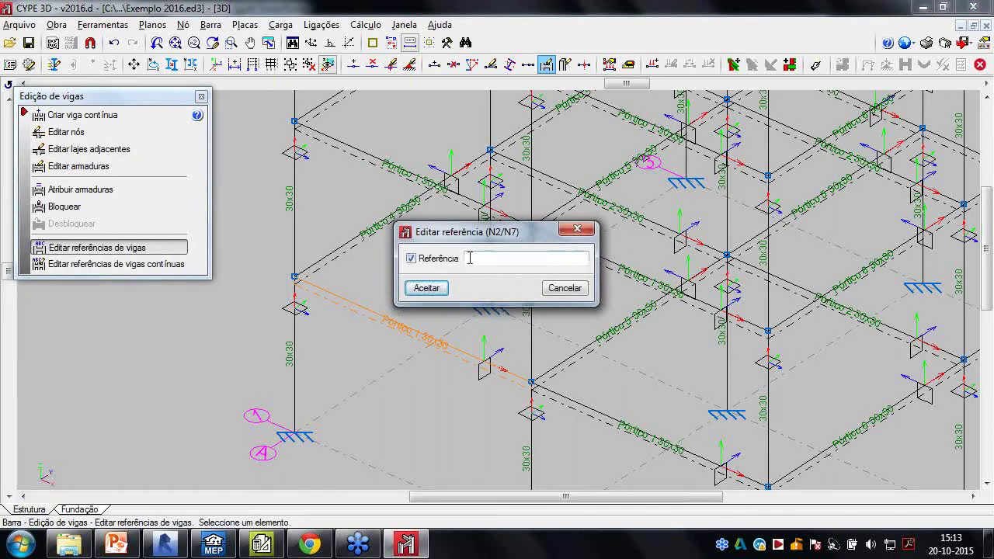
pyautogui.click(577, 288)
# Inspect the custom reference option for continuous beam Pórtico 1 with Editar referências de vigas contínuas, without assigning a reference
pyautogui.press('Down')
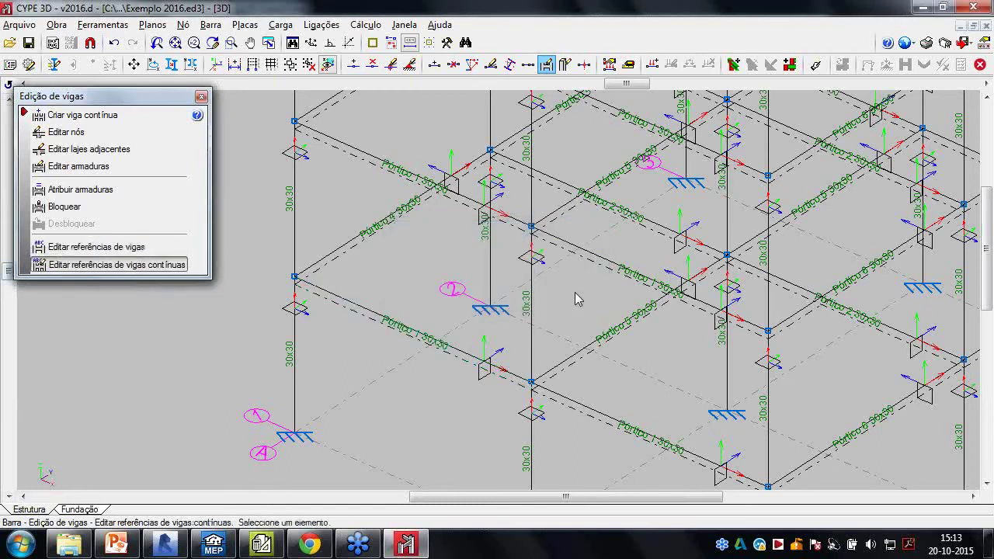
pyautogui.click(712, 459)
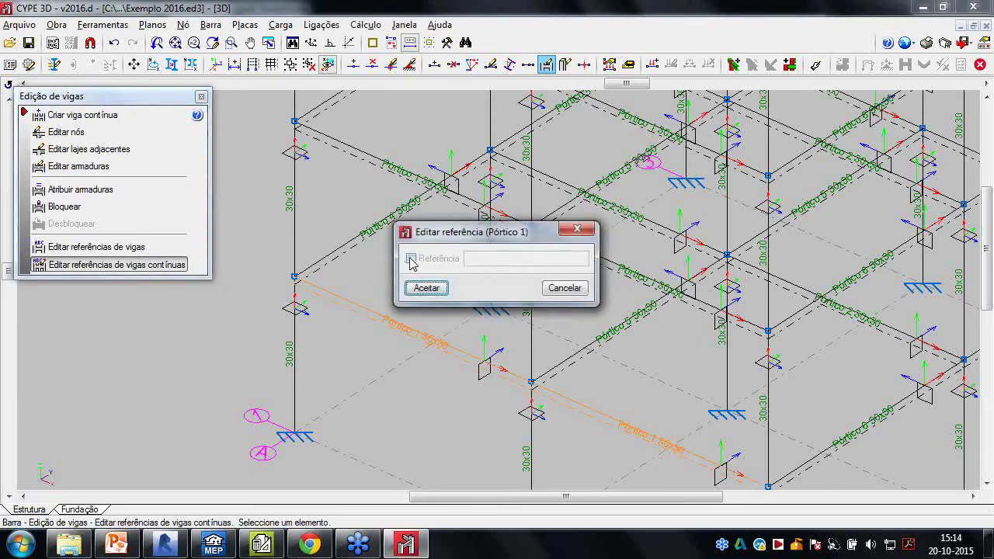
pyautogui.click(411, 259)
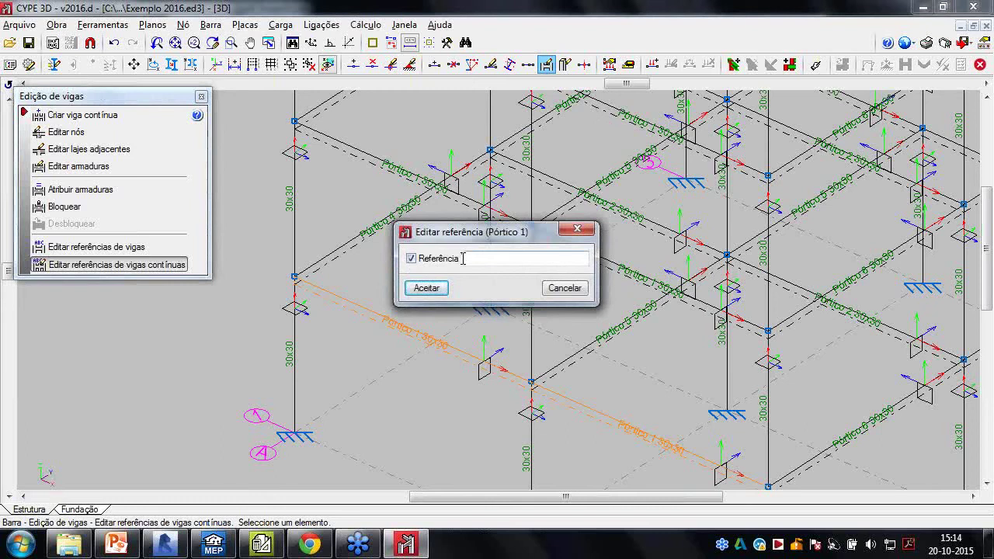
pyautogui.click(564, 288)
# Examine the member-specific exposure classes in Editar ambiente de vigas for Nível 1 beam N2/N7 and discard the changes
pyautogui.scroll(-5, 556, 288)
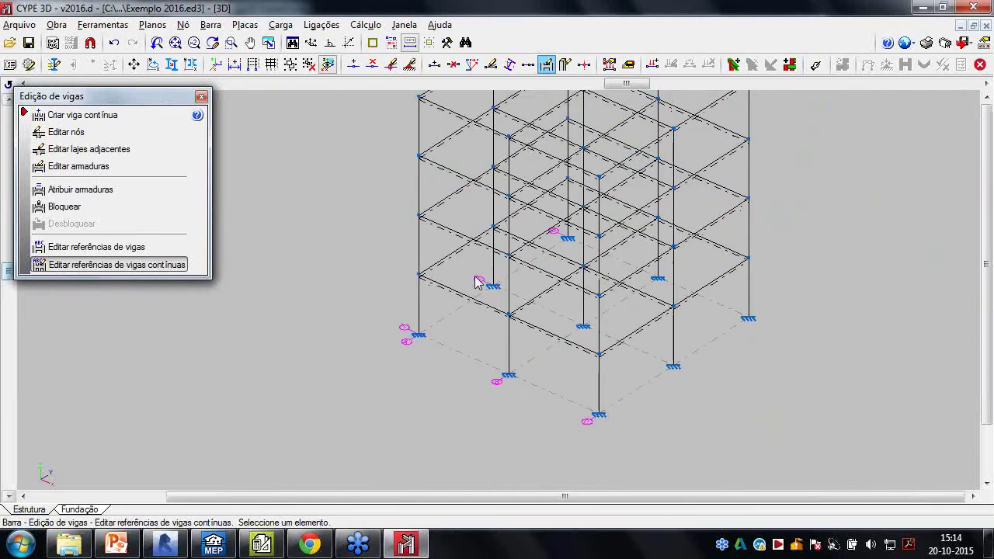
pyautogui.click(245, 24)
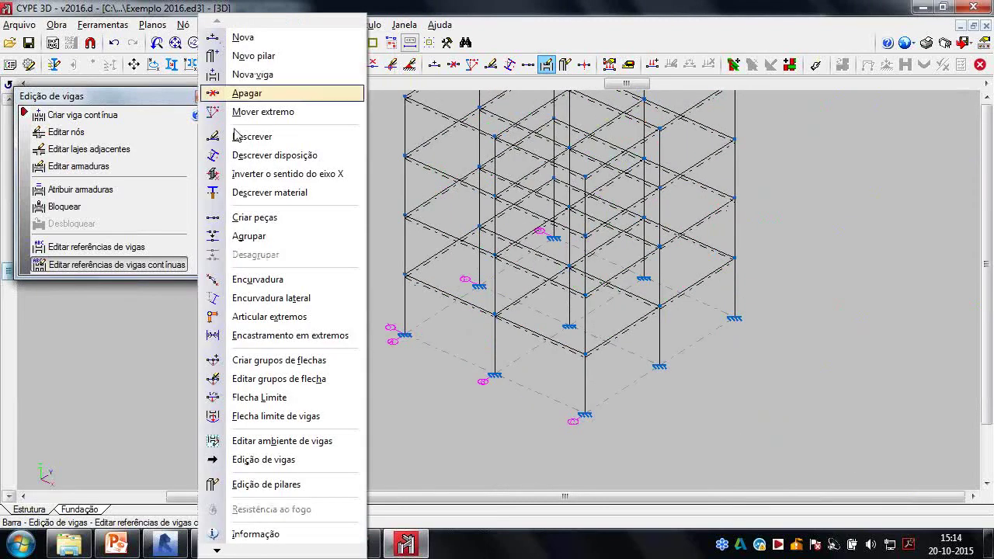
pyautogui.click(278, 441)
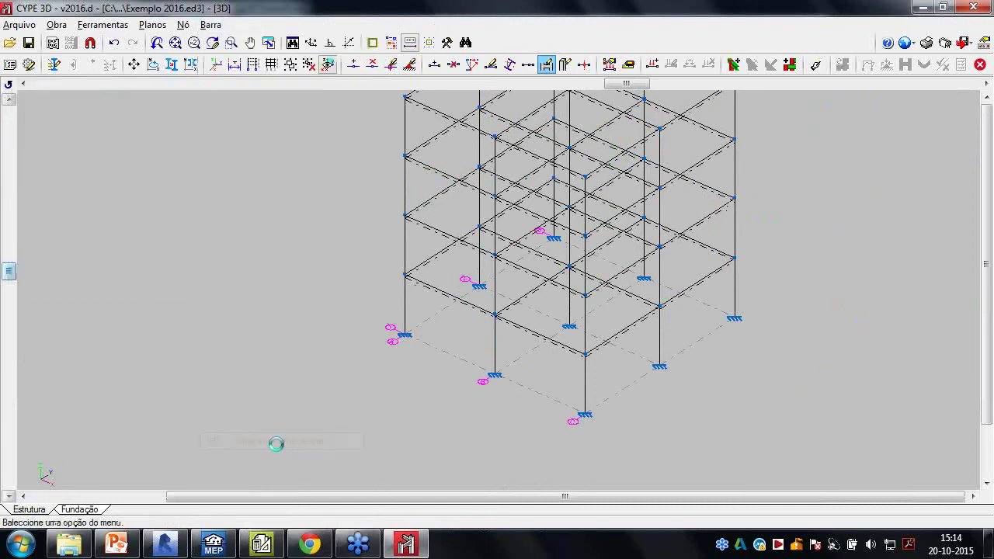
pyautogui.click(458, 303)
pyautogui.rightClick(456, 305)
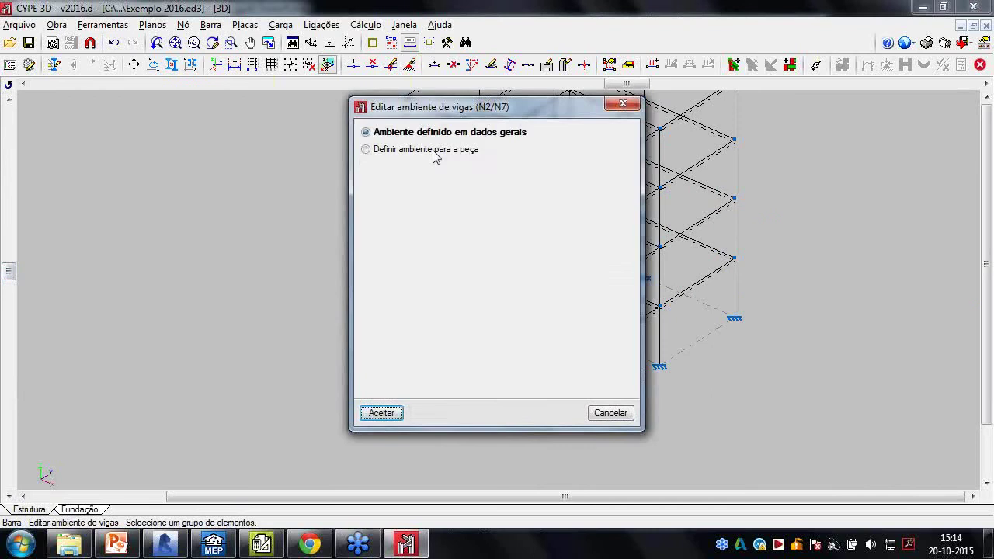
pyautogui.click(432, 149)
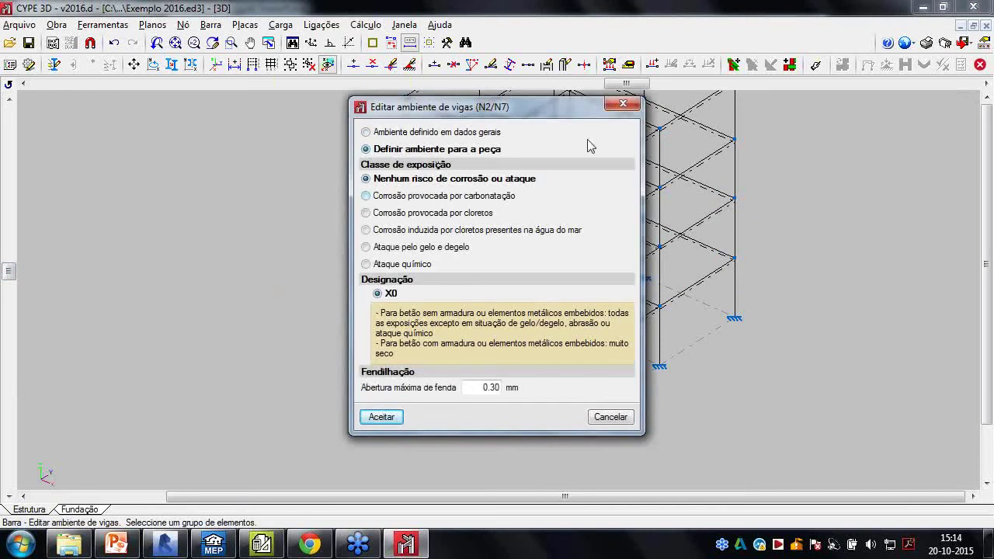
pyautogui.press('Escape')
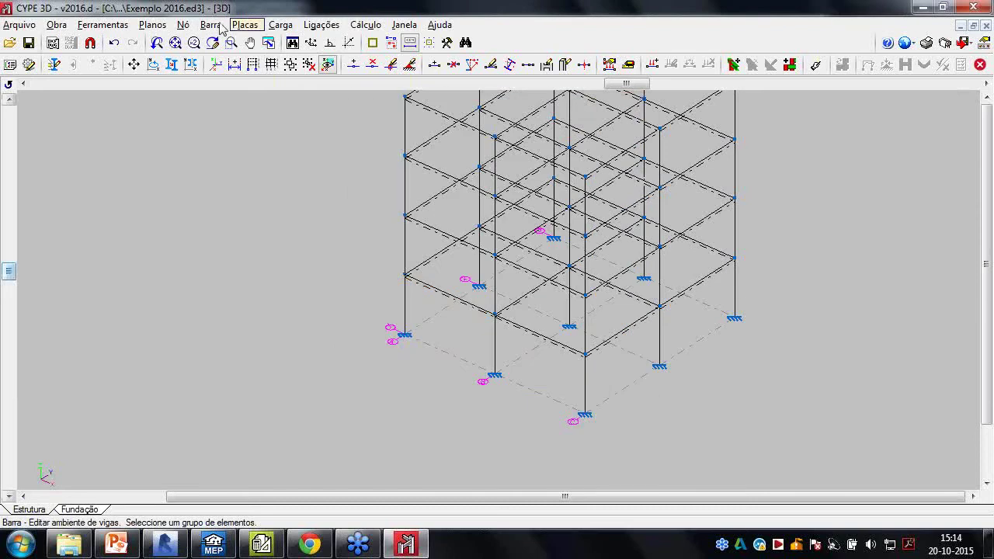
# Examine the concrete deflection limit settings for a new library entry in Flecha limite de vigas for beam N2/N7, discarding everything
pyautogui.click(210, 24)
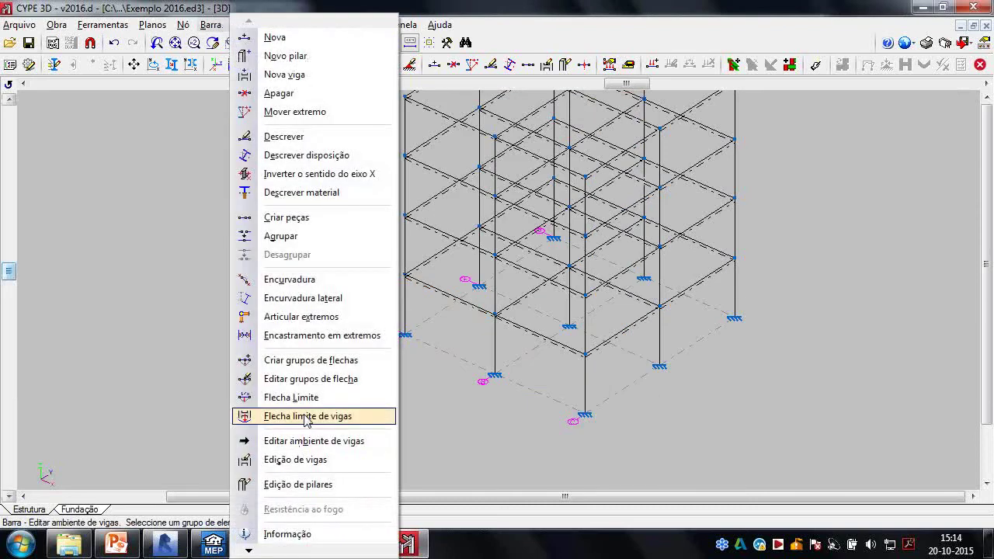
pyautogui.click(307, 417)
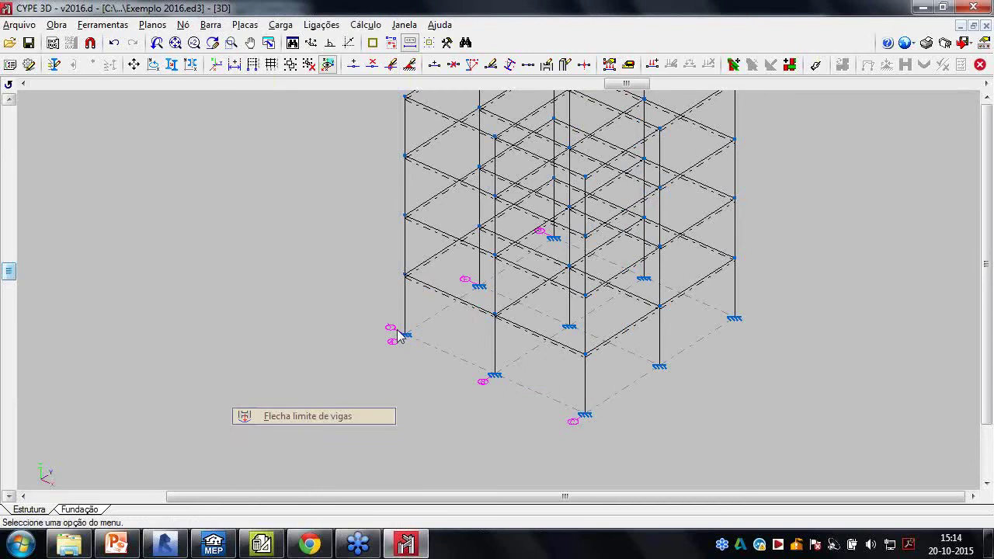
pyautogui.click(463, 305)
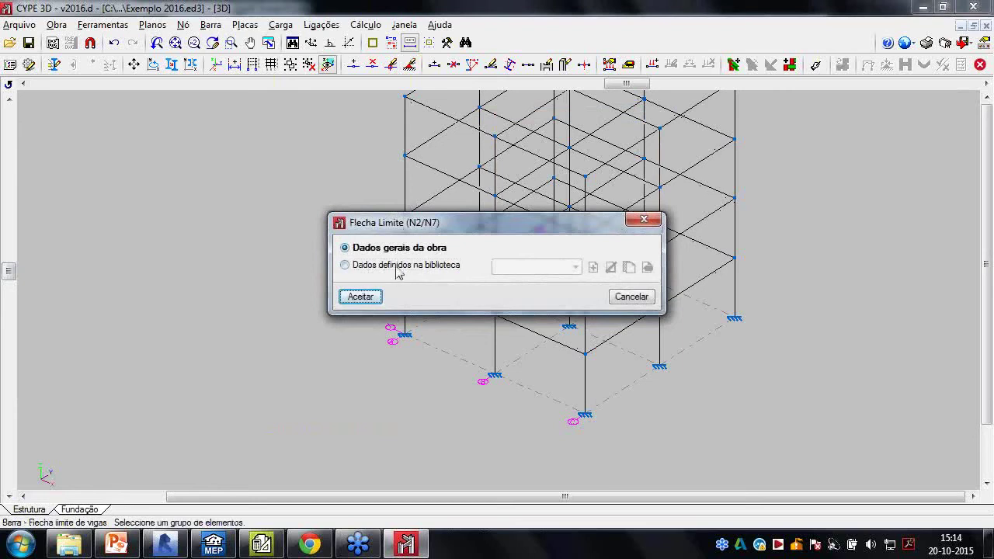
pyautogui.click(398, 269)
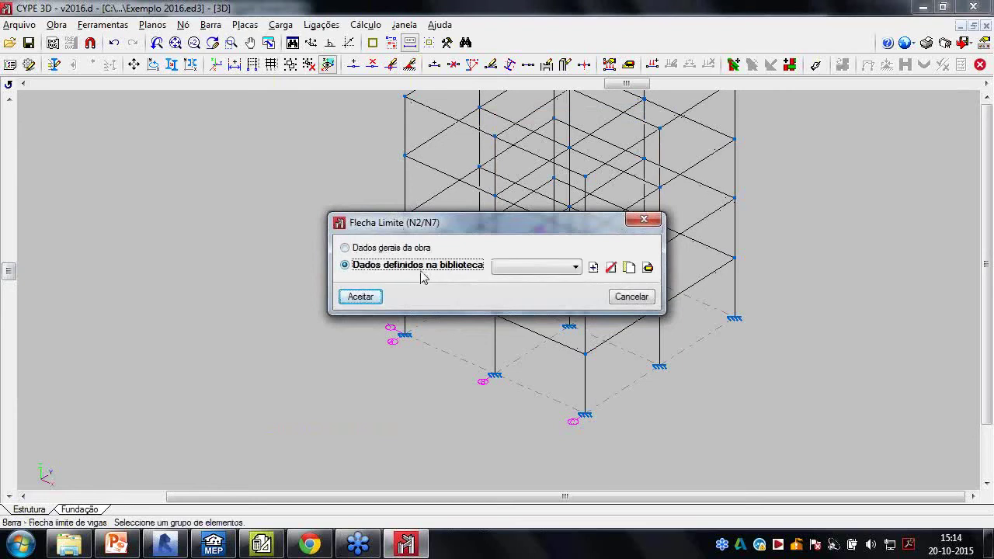
pyautogui.click(594, 267)
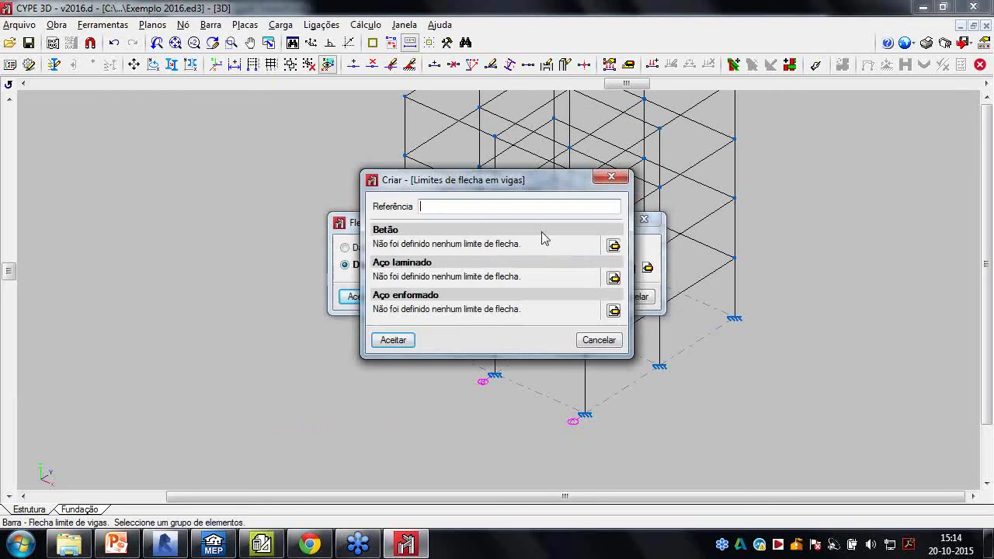
pyautogui.click(617, 247)
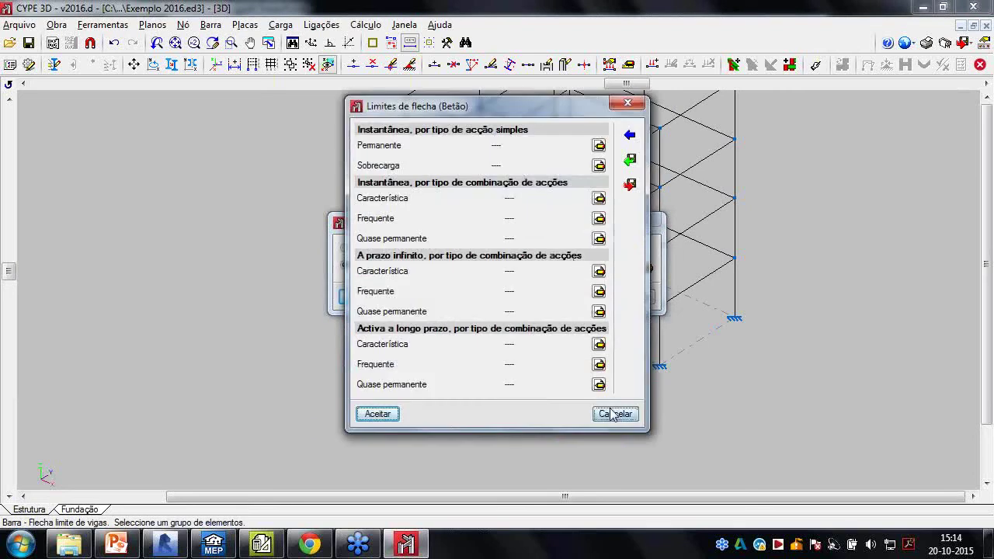
pyautogui.click(613, 414)
pyautogui.click(597, 339)
pyautogui.click(627, 297)
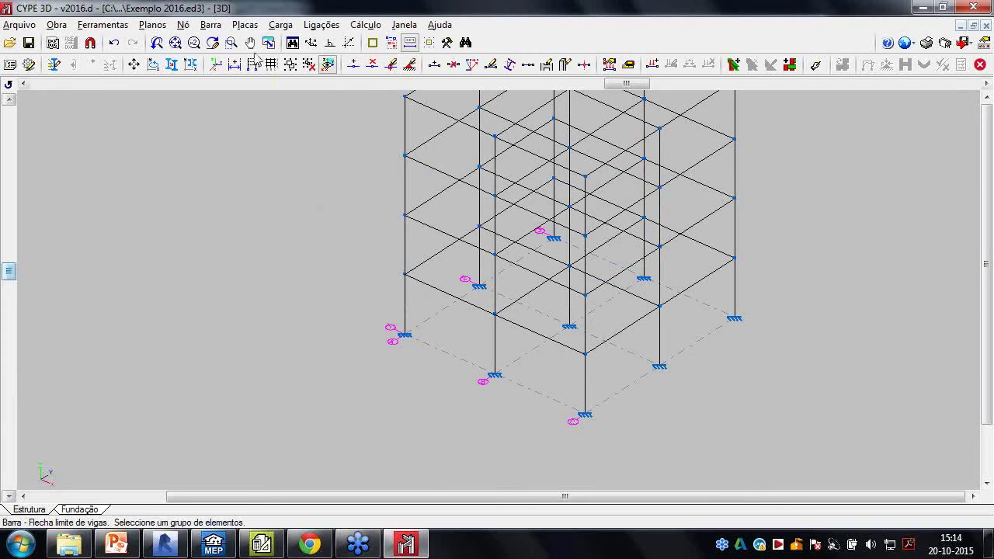
# Inspect the manual slab height option (Editar altura da laje) in column editing for column P1 at node N2, discarding the change
pyautogui.click(221, 27)
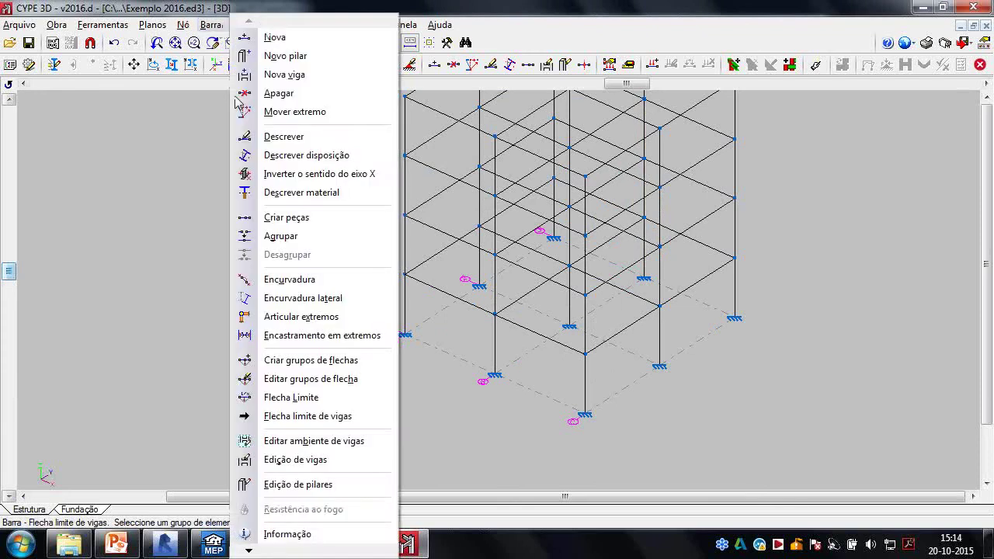
pyautogui.click(297, 484)
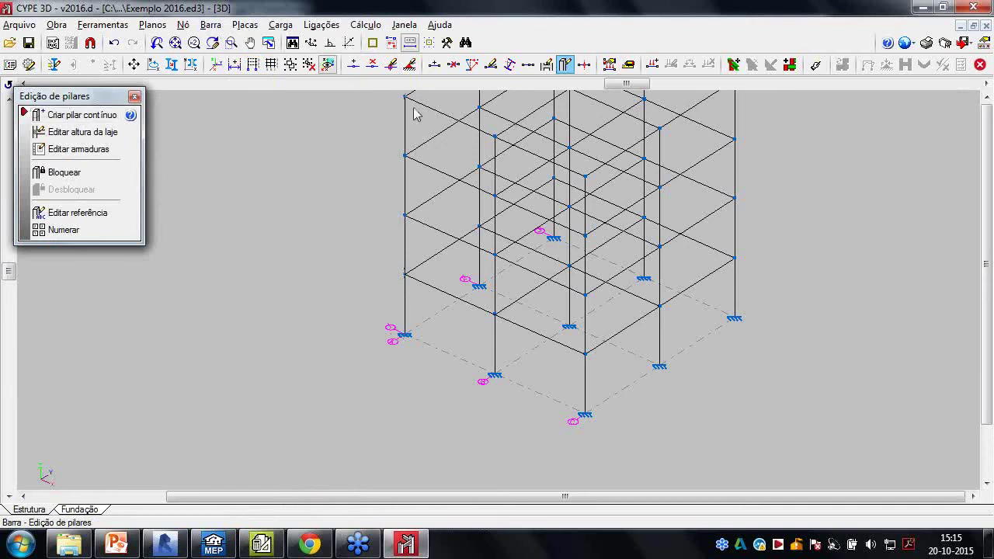
pyautogui.click(78, 132)
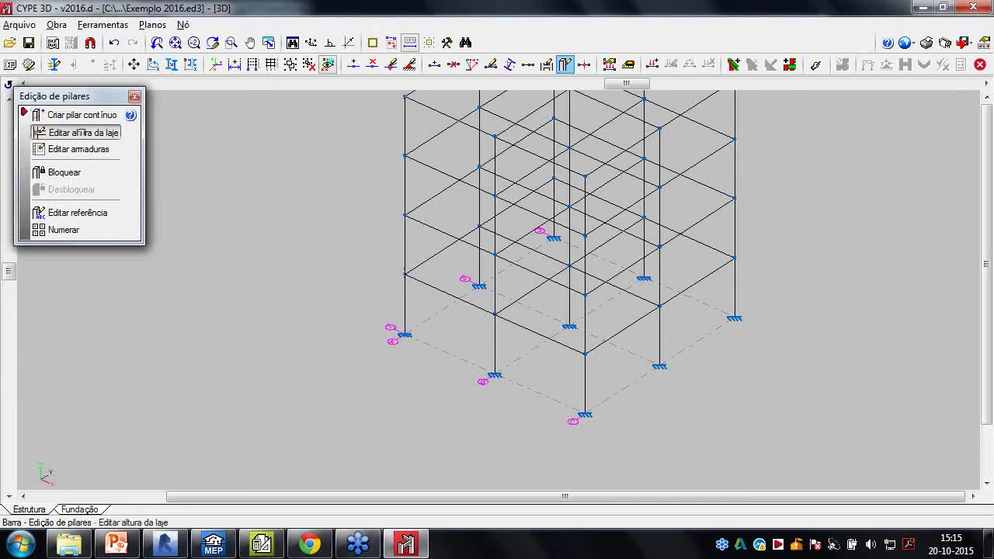
pyautogui.scroll(3, 298, 269)
pyautogui.scroll(-3, 298, 270)
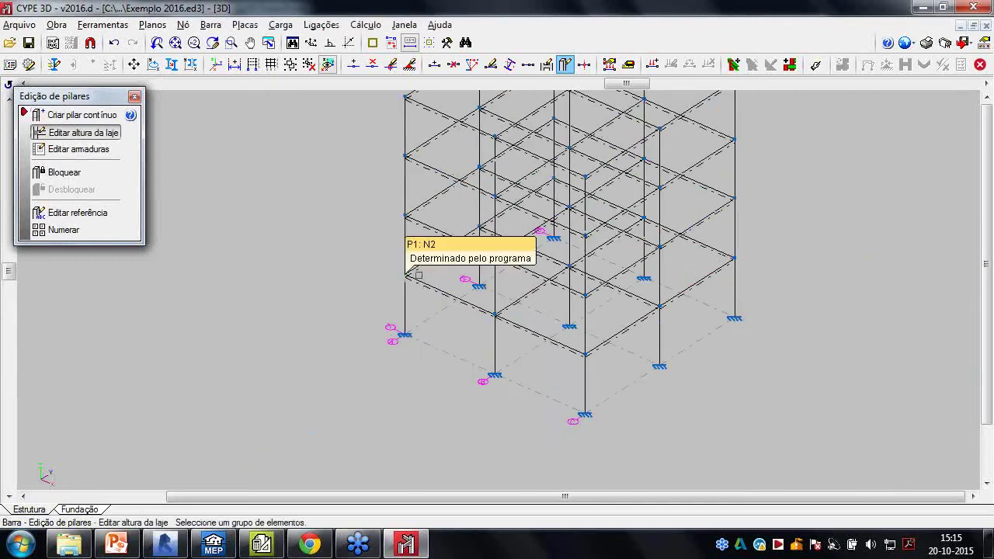
pyautogui.click(418, 275)
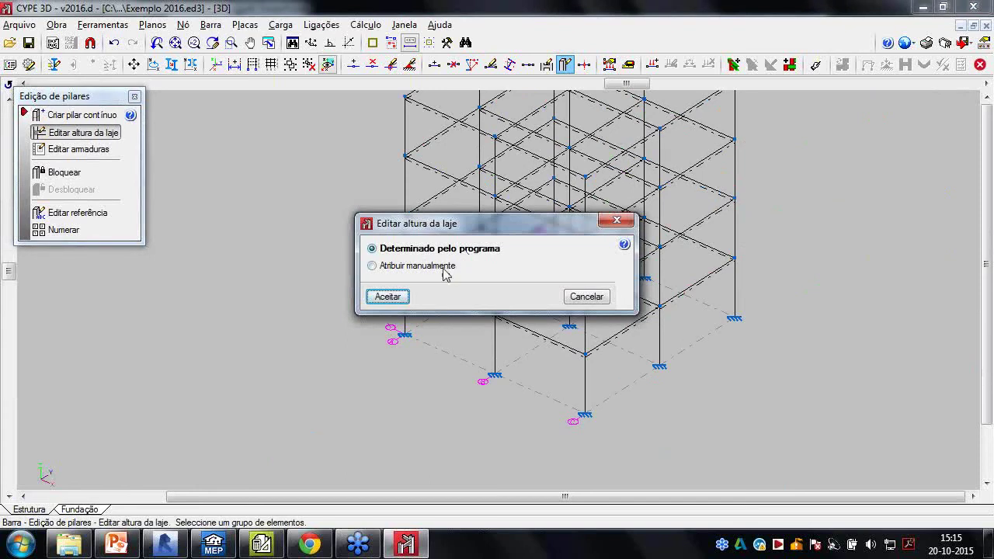
pyautogui.click(443, 268)
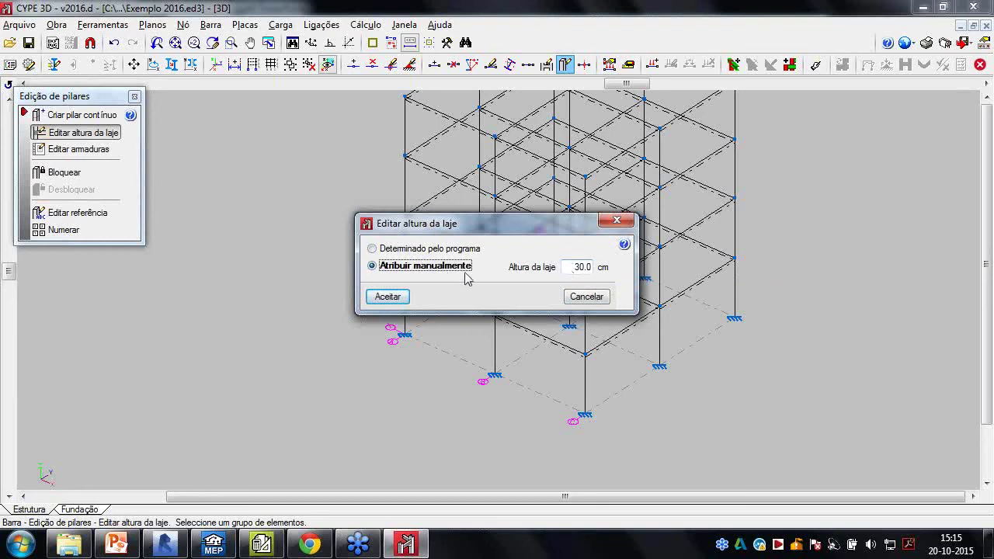
pyautogui.click(587, 296)
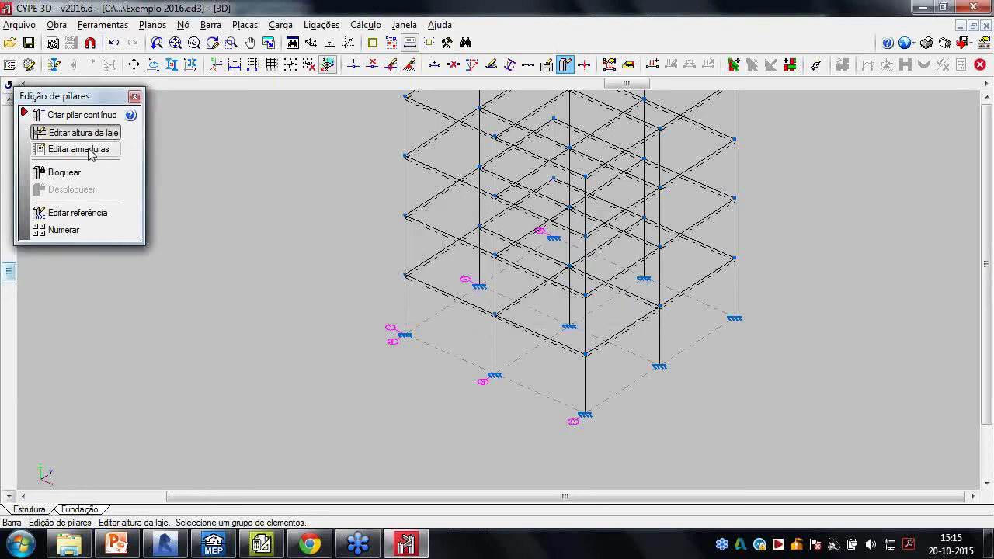
# Inspect the reference editing option (Editar referência) for column P1, discarding the change
pyautogui.click(74, 213)
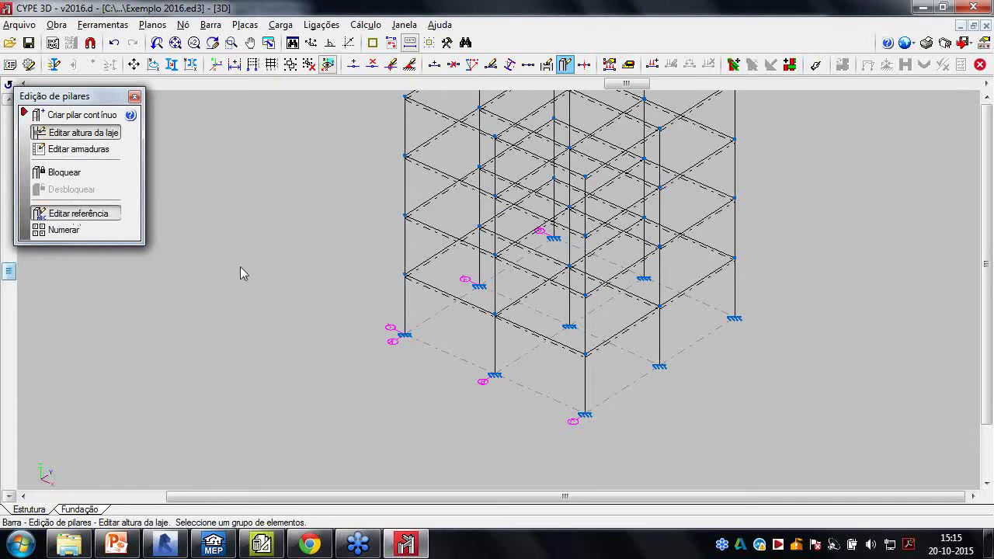
pyautogui.click(240, 272)
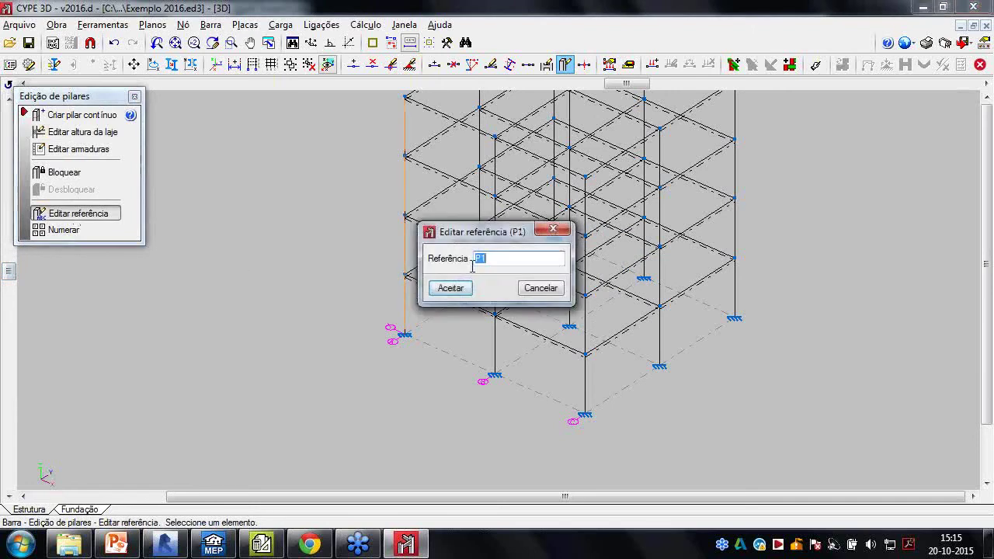
pyautogui.click(540, 291)
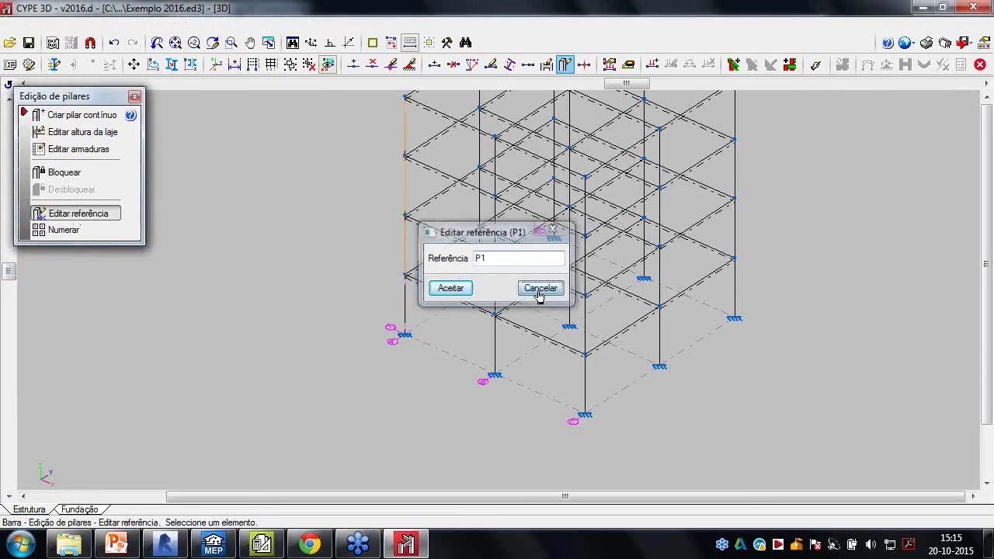
# Renumber all columns by Y and X coordinate with Numerar, using P1 as the initial reference
pyautogui.scroll(5, 341, 388)
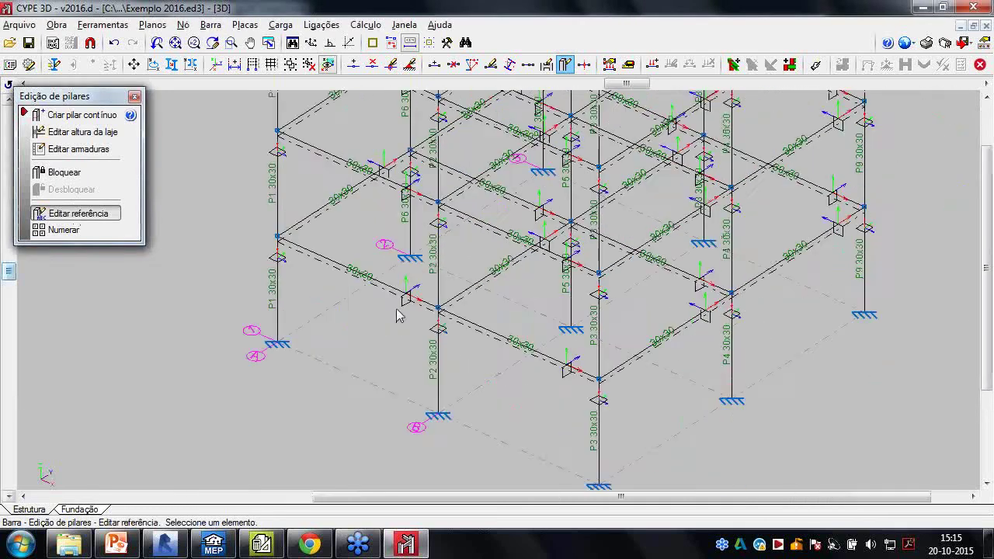
pyautogui.scroll(1, 396, 315)
pyautogui.scroll(-1, 397, 315)
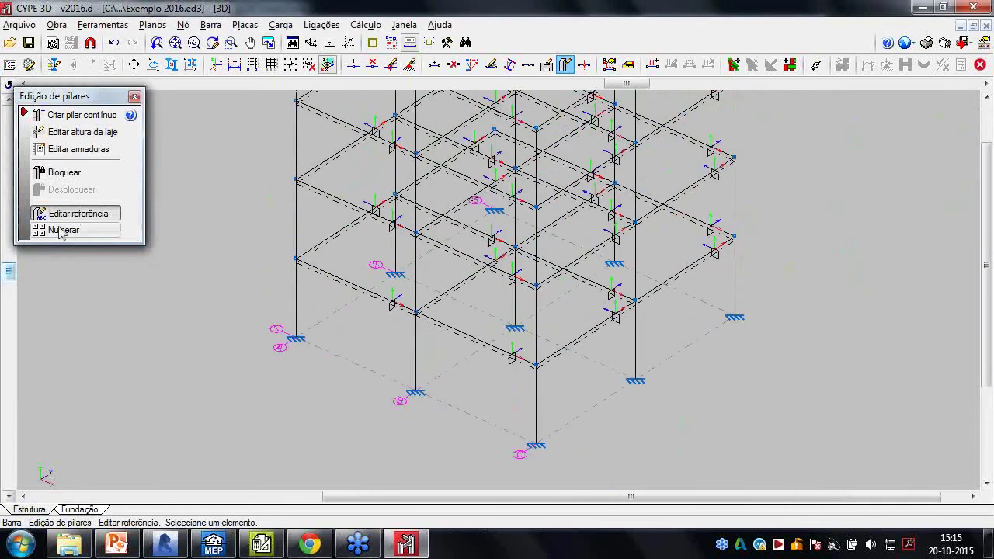
pyautogui.scroll(2, 278, 373)
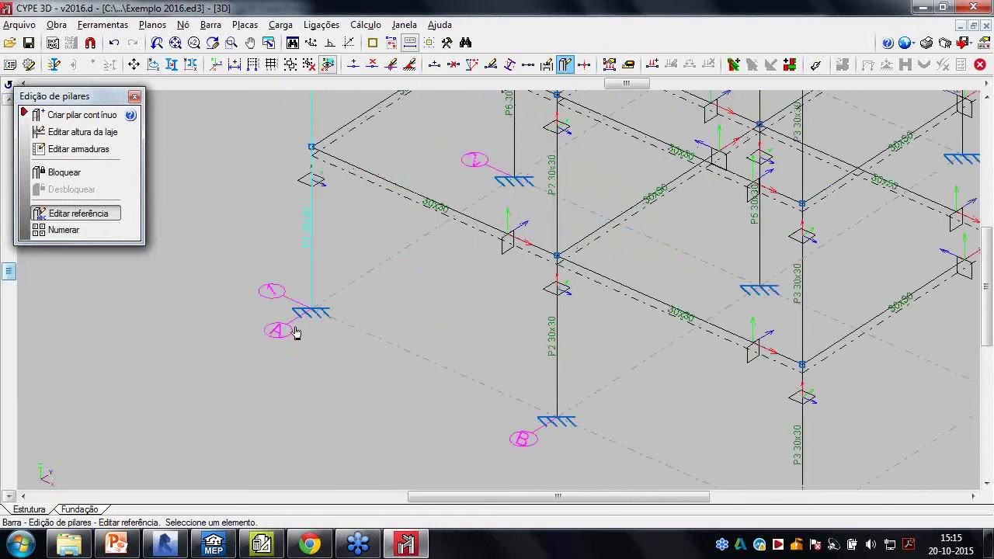
pyautogui.moveTo(295, 333); pyautogui.dragTo(182, 294, button='middle')
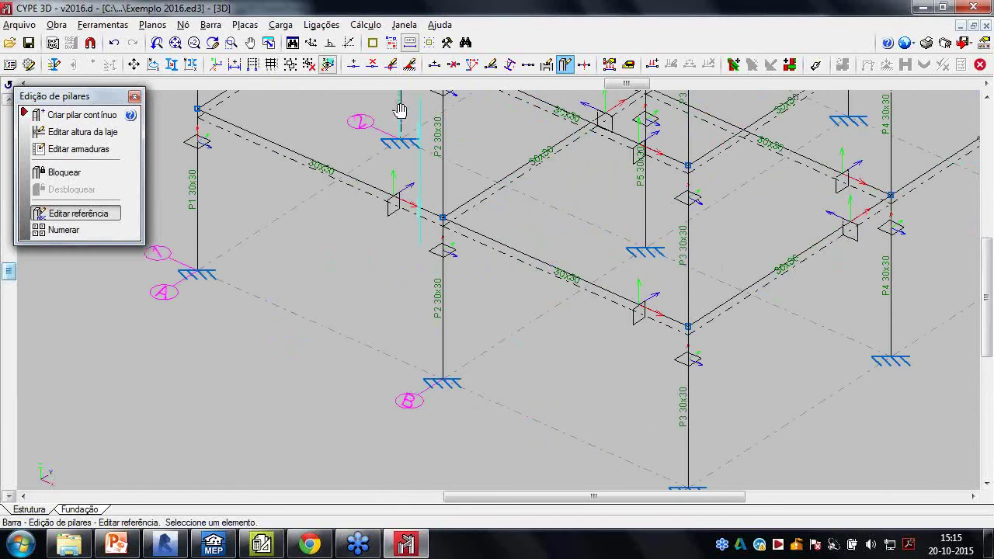
pyautogui.scroll(-5, 402, 120)
pyautogui.moveTo(402, 121); pyautogui.dragTo(411, 157, button='middle')
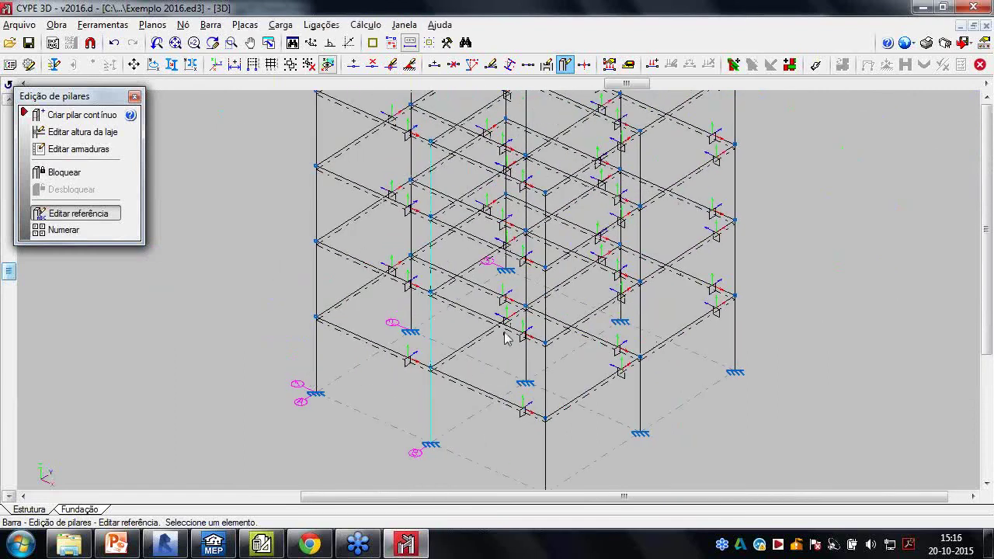
pyautogui.click(56, 231)
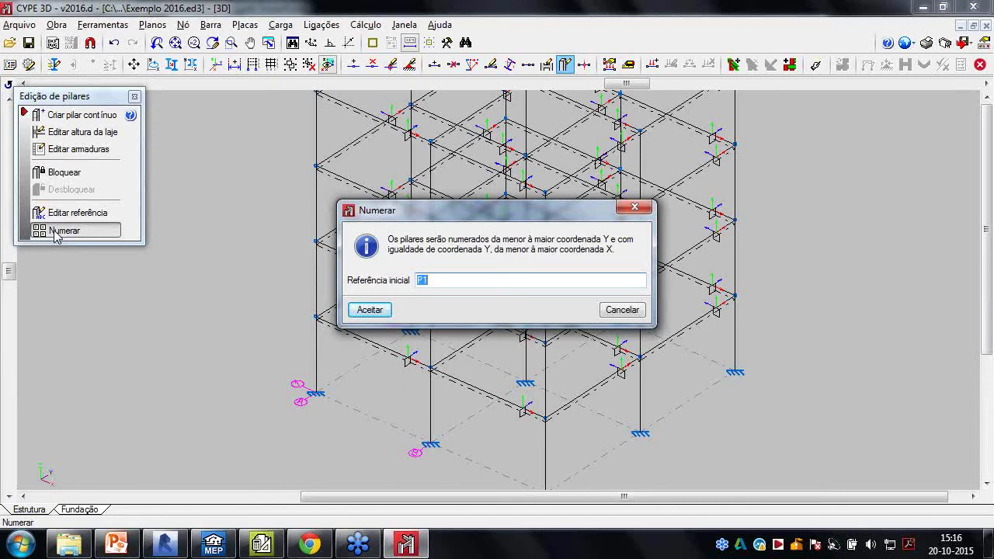
pyautogui.click(367, 310)
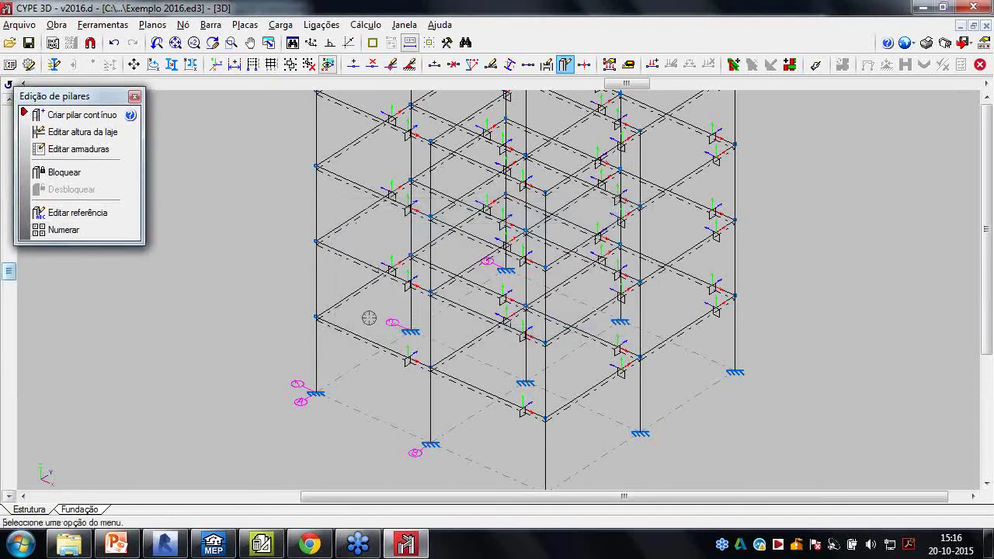
# Examine the numbering of the columns along the lower storeys of the frame
pyautogui.scroll(-2, 650, 235)
pyautogui.scroll(2, 333, 351)
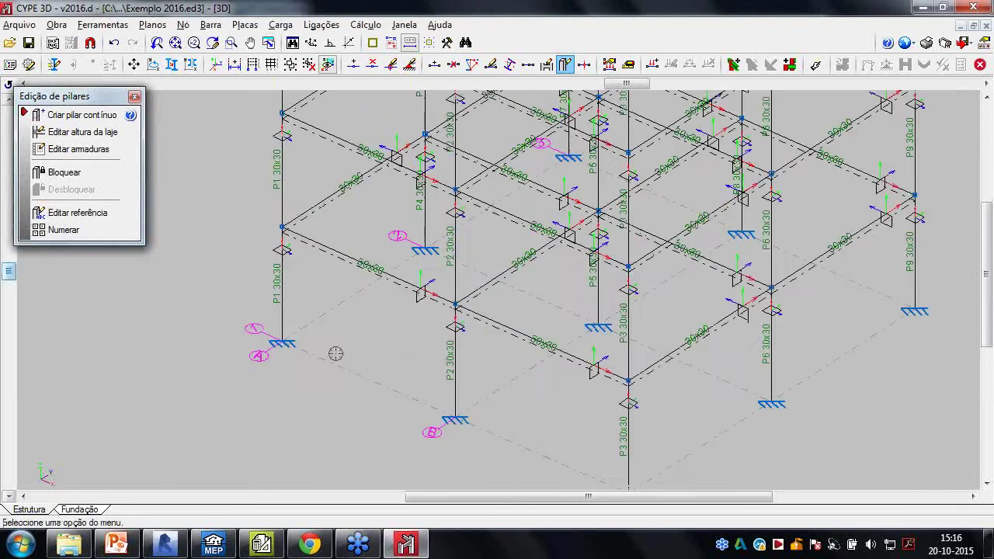
pyautogui.scroll(2, 544, 377)
pyautogui.moveTo(827, 495); pyautogui.dragTo(713, 432, button='middle')
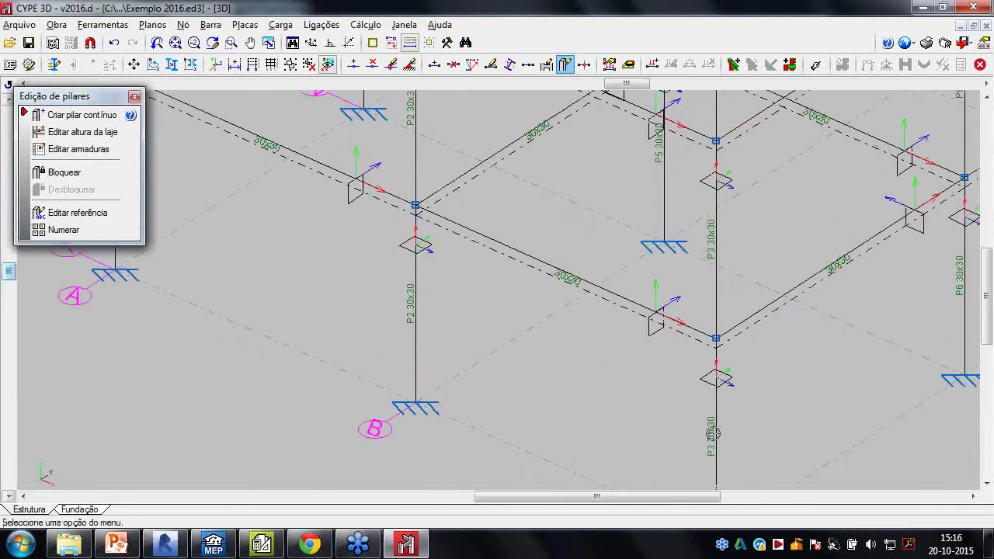
pyautogui.scroll(-3, 712, 432)
pyautogui.scroll(2, 486, 333)
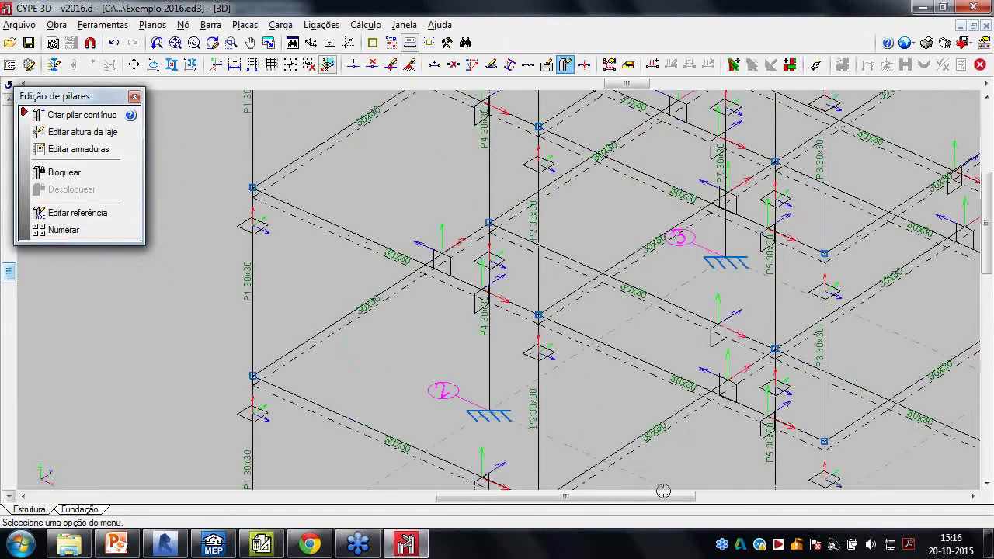
pyautogui.moveTo(576, 443); pyautogui.dragTo(331, 262, button='middle')
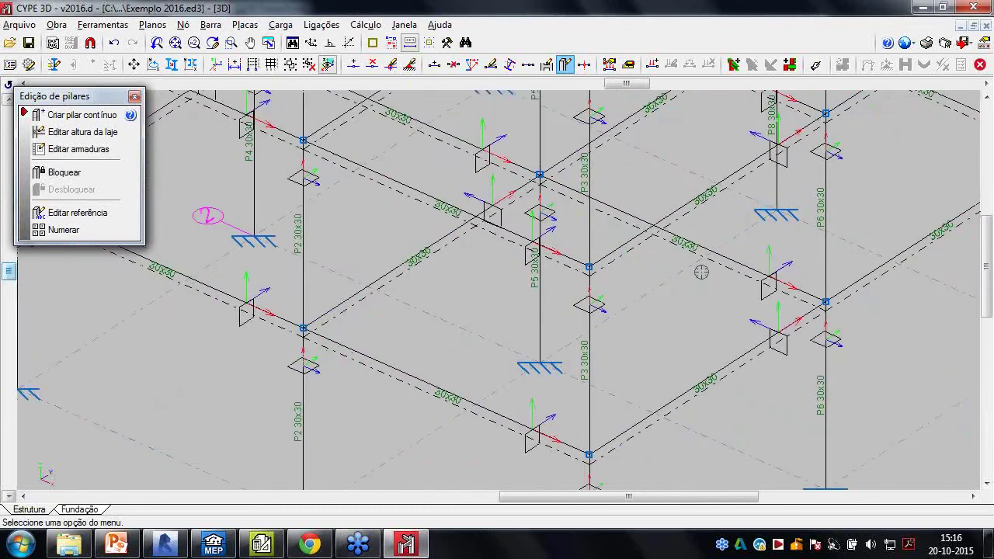
pyautogui.scroll(-3, 701, 272)
pyautogui.scroll(1, 836, 340)
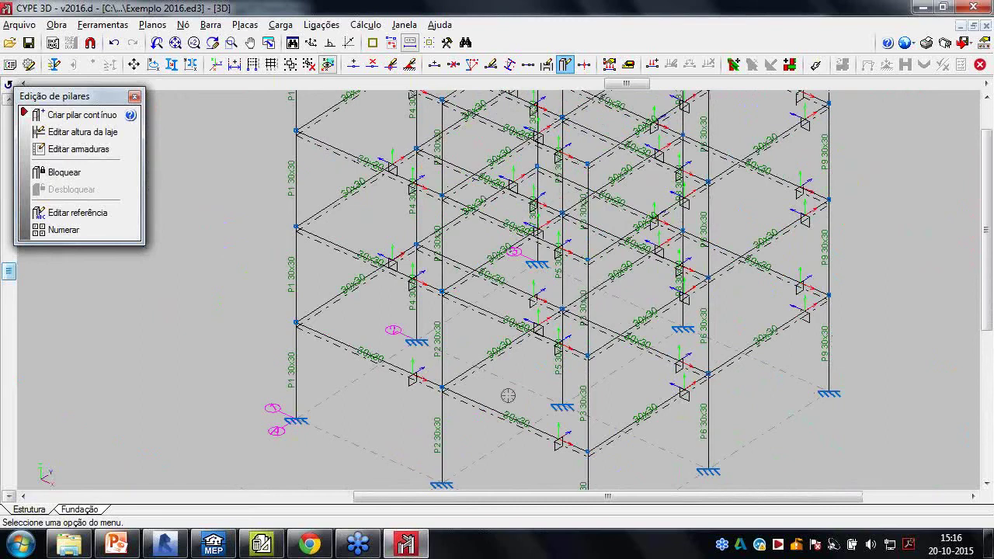
pyautogui.scroll(-2, 506, 389)
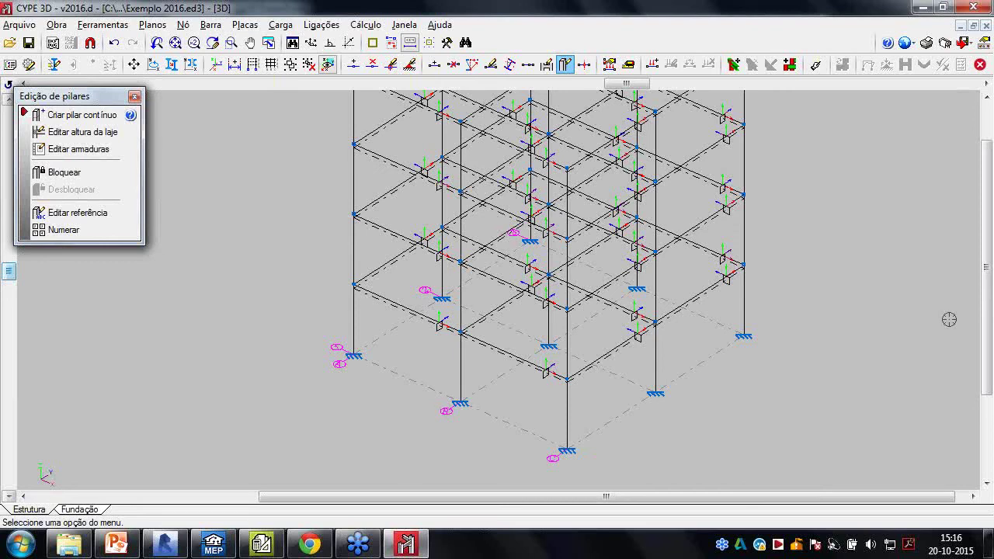
# Describe the lowest P1 column segment at axes A/1 as a composite 30 x 30 cm concrete section with an embedded IPE 160 profile
pyautogui.click(212, 25)
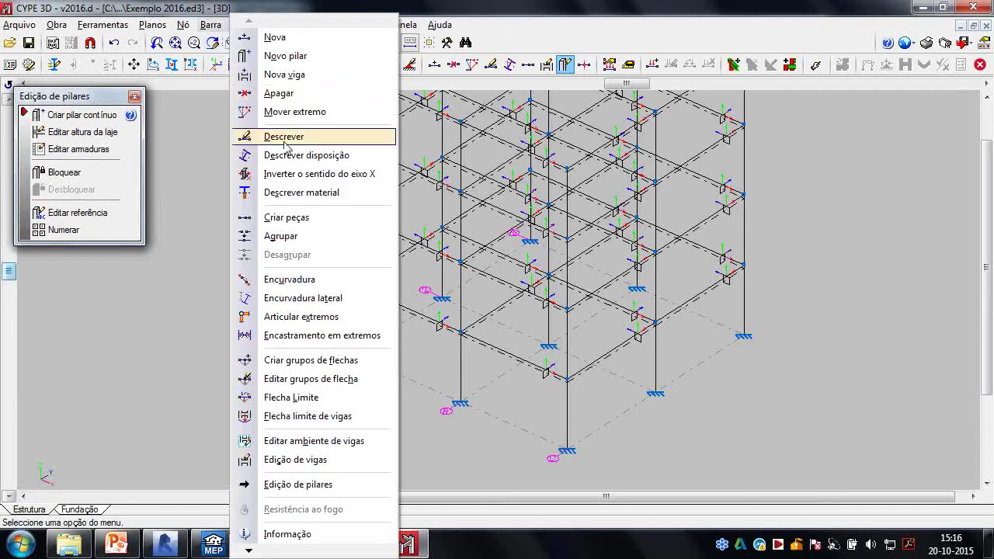
pyautogui.click(285, 145)
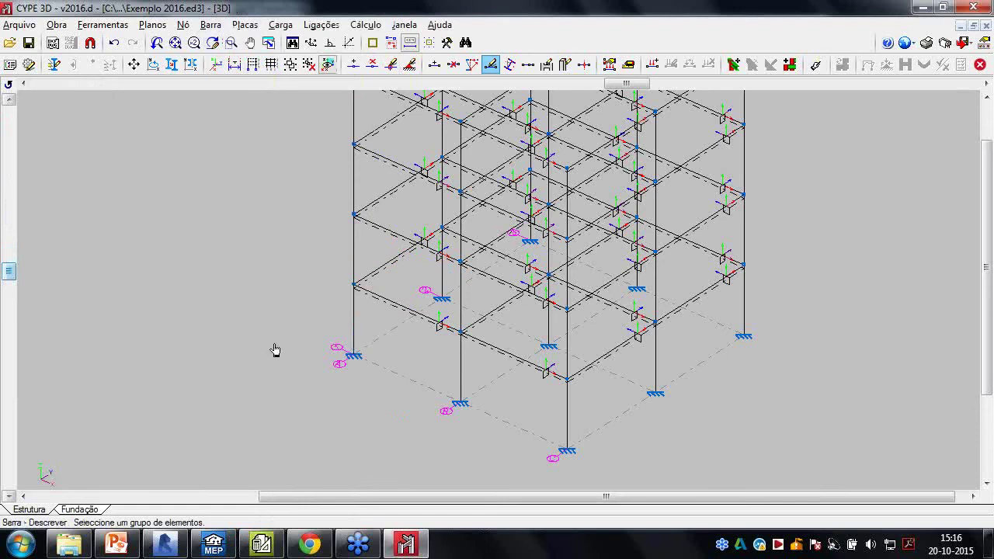
pyautogui.click(354, 332)
pyautogui.rightClick(261, 265)
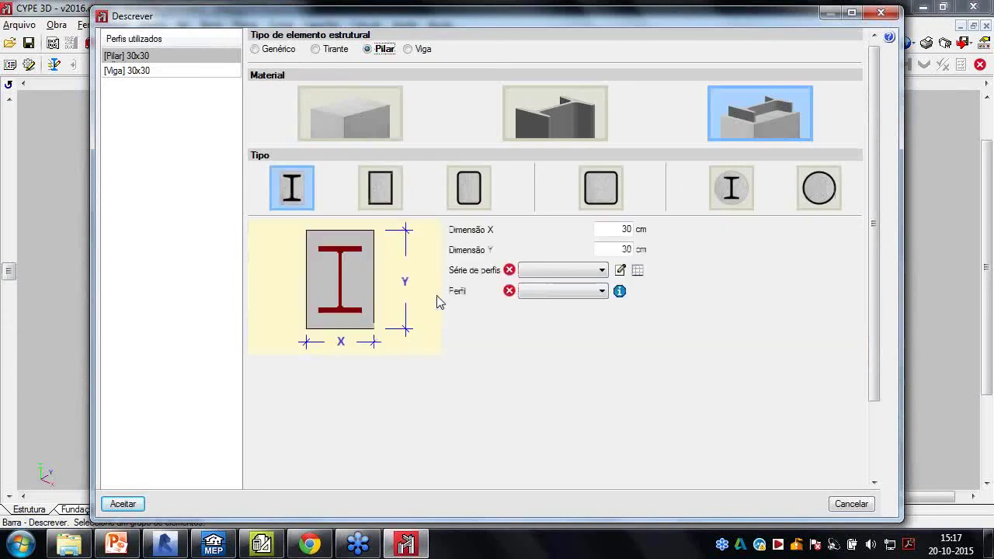
pyautogui.click(601, 271)
pyautogui.click(561, 294)
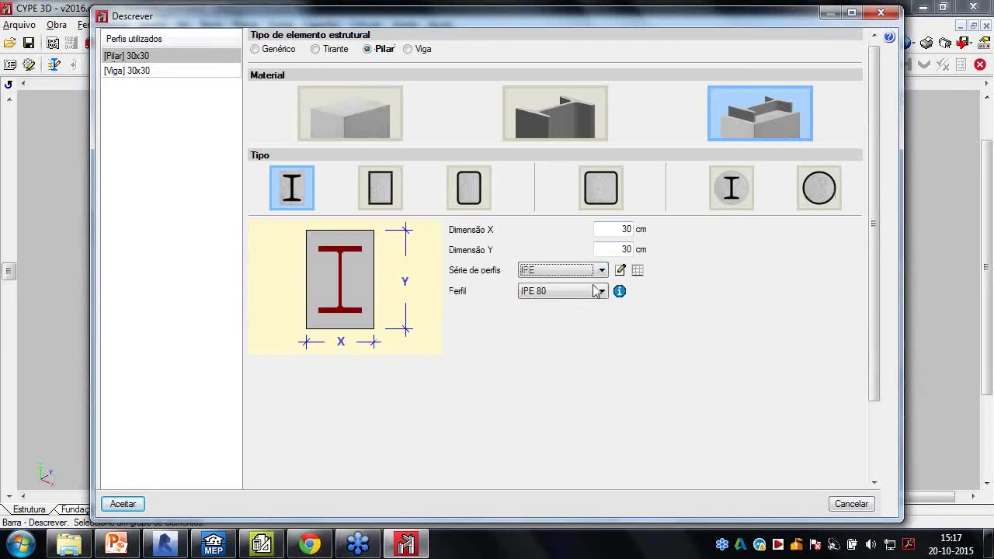
pyautogui.click(563, 292)
pyautogui.click(561, 345)
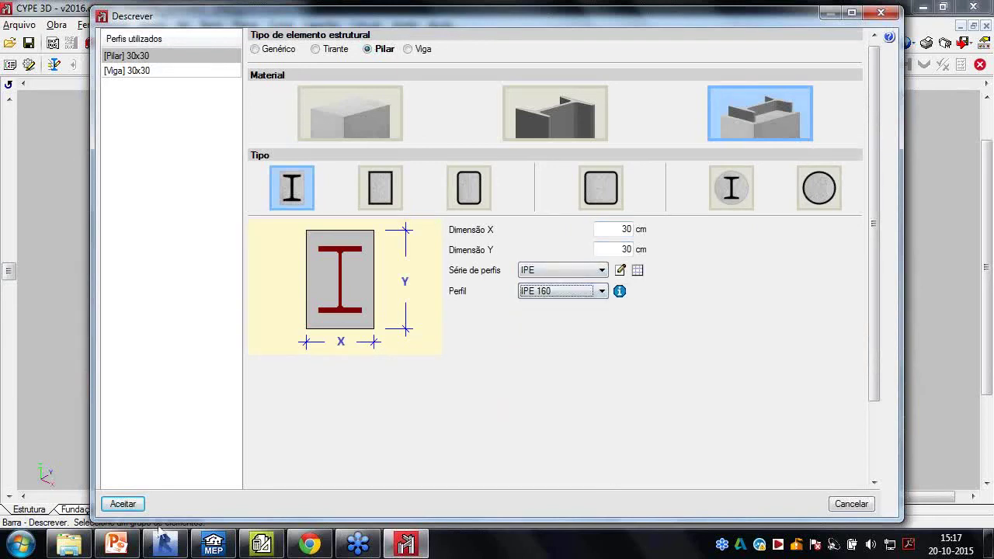
pyautogui.click(130, 509)
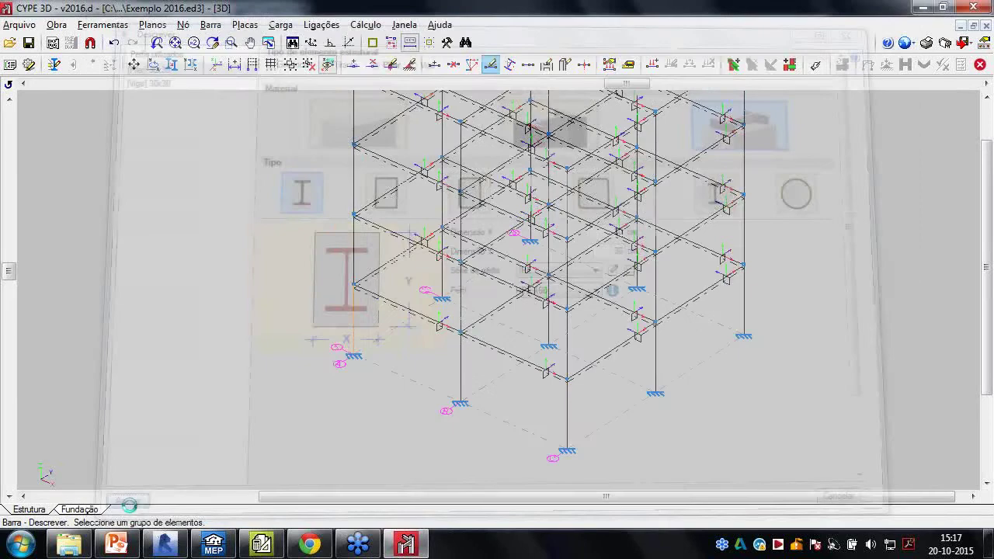
# For the lowest P2 column segment's concrete-filled rectangular plate tube, add a 300 x 300 mm profile in a new profile series
pyautogui.click(463, 370)
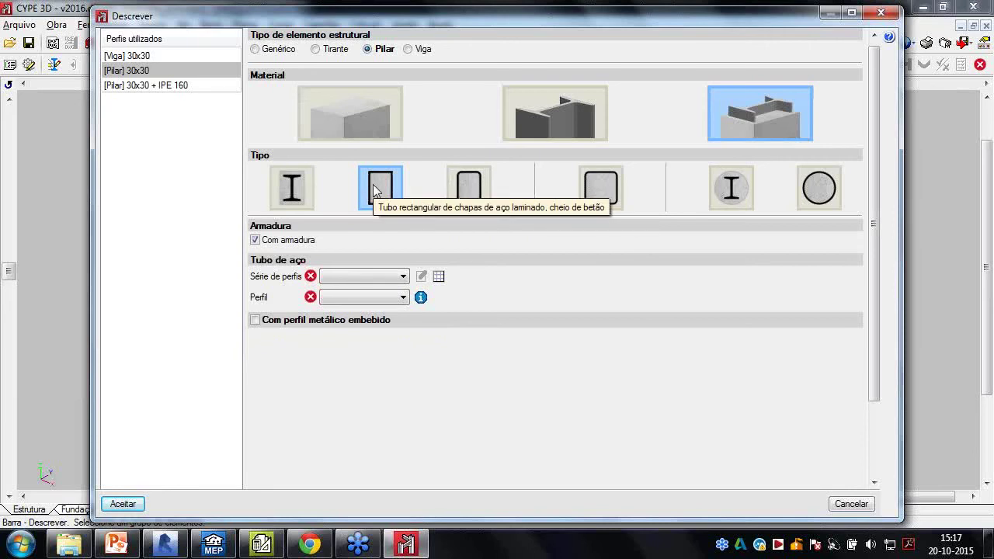
pyautogui.click(439, 276)
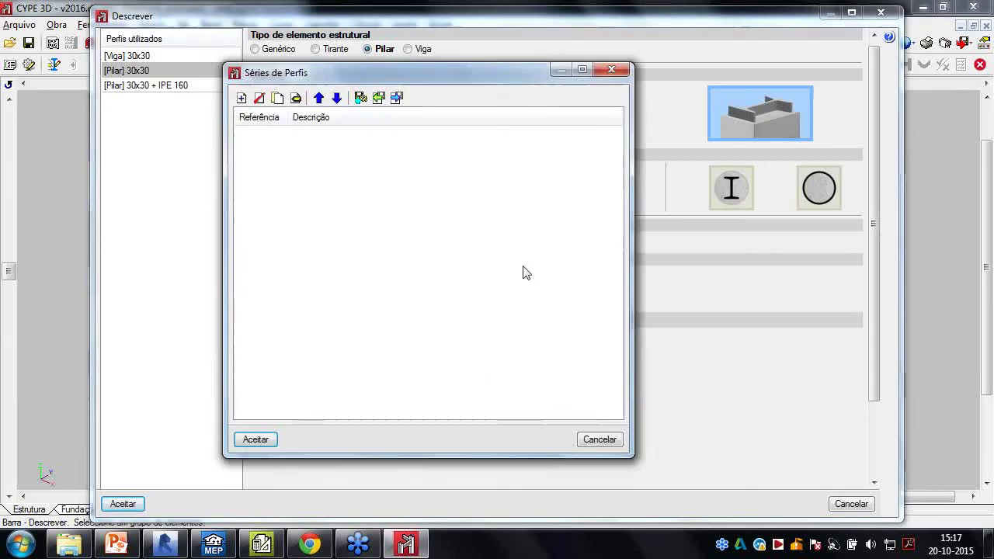
pyautogui.click(241, 98)
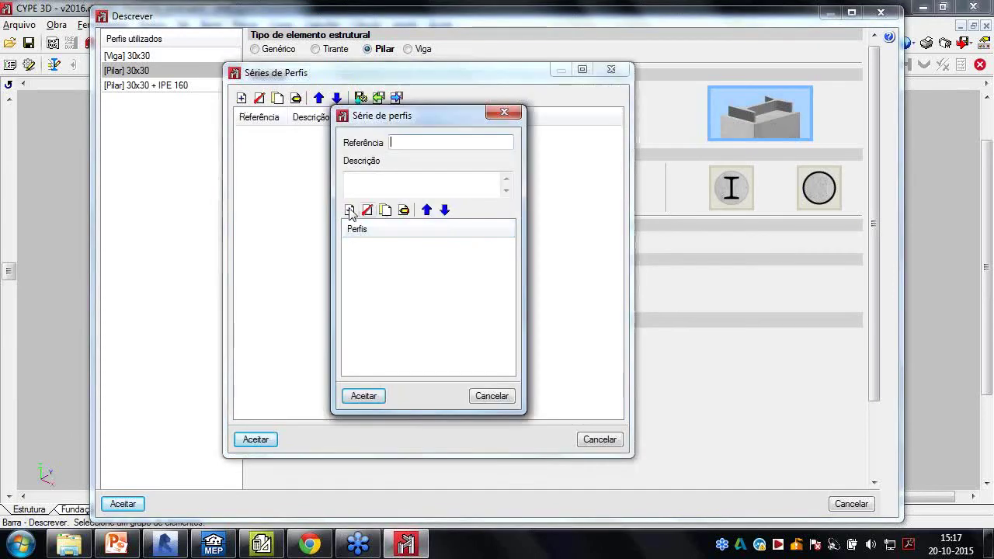
pyautogui.click(384, 211)
pyautogui.press('Tab')
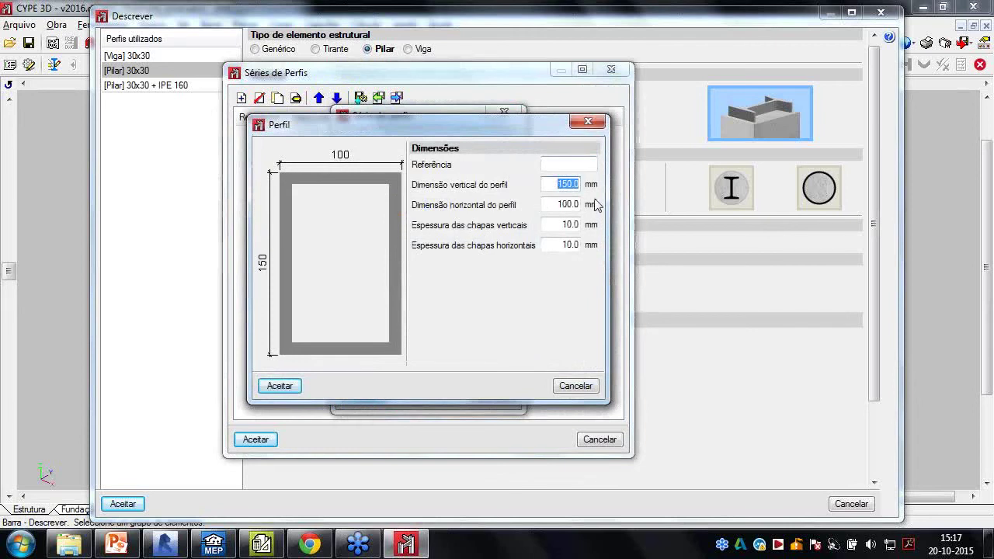
pyautogui.write('300')
pyautogui.press('Tab')
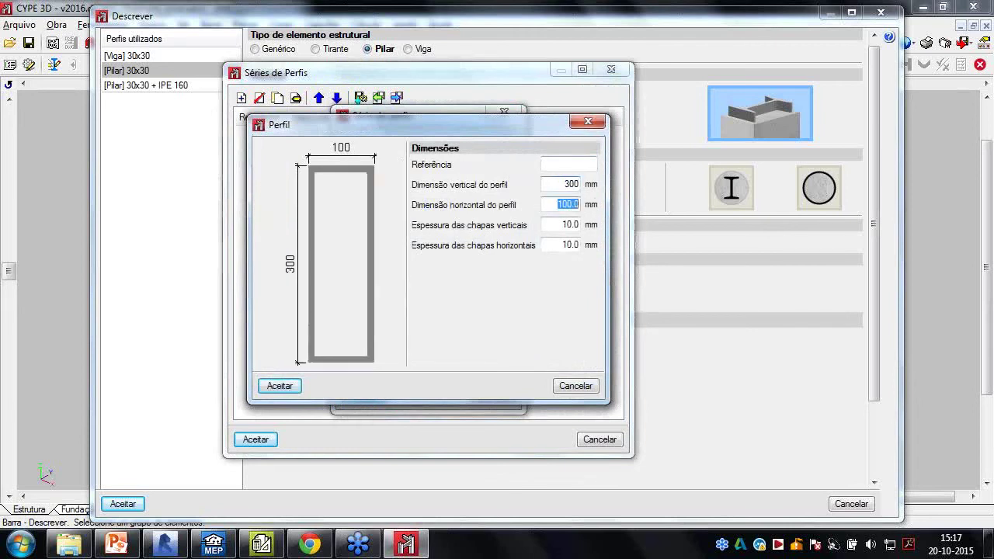
pyautogui.write('300')
pyautogui.press('Tab')
# Set the new tube profile's reference to 300x300x10 and accept the profile
pyautogui.click(547, 163)
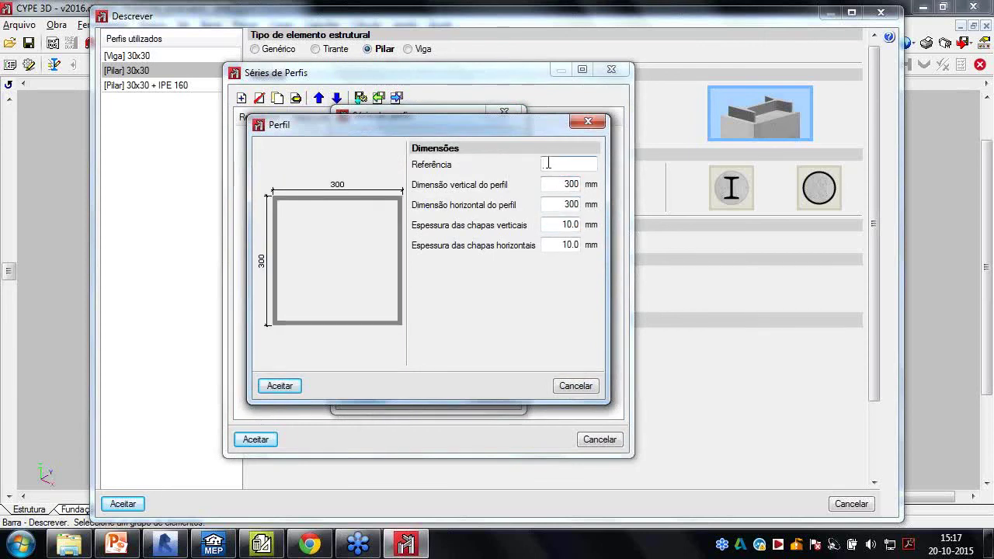
pyautogui.write('300x')
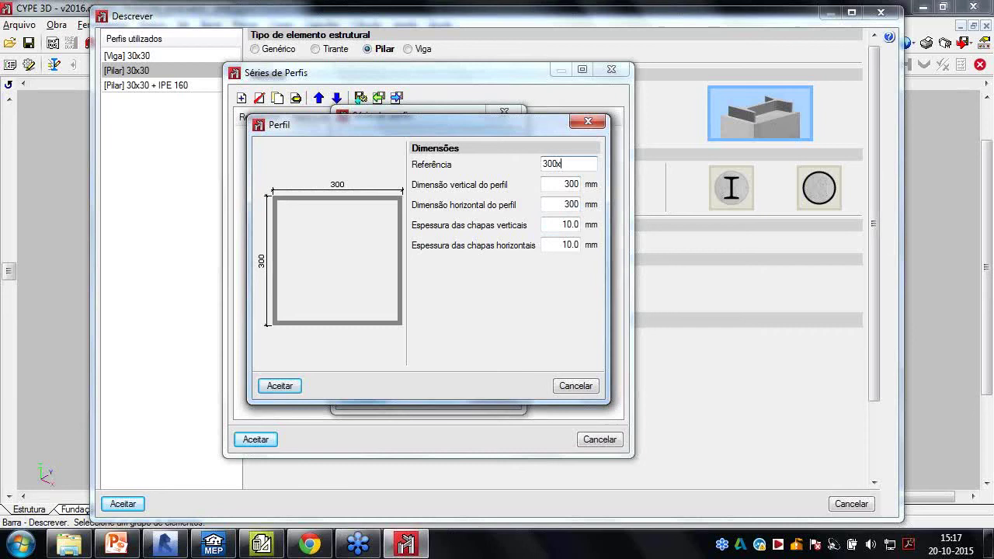
pyautogui.write('2')
pyautogui.press('BackSpace')
pyautogui.write('30')
pyautogui.press('BackSpace')
pyautogui.write('00x15')
pyautogui.press('Tab')
pyautogui.click(279, 385)
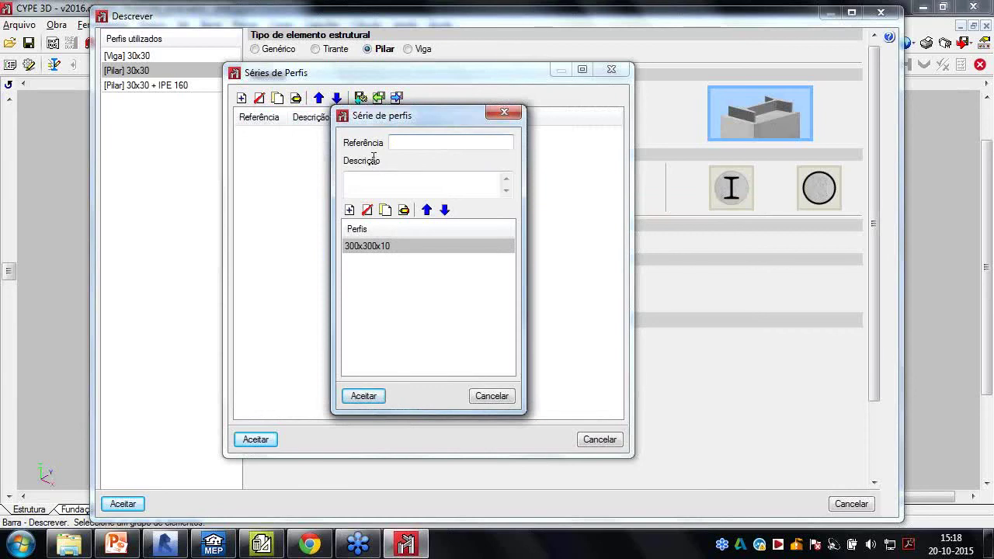
# Name the new profile series "Chapa de aço" and accept it into the series library
pyautogui.write('Chapa aw')
pyautogui.press('BackSpace')
pyautogui.press('BackSpace')
pyautogui.press('BackSpace')
pyautogui.write('de aço')
pyautogui.click(359, 396)
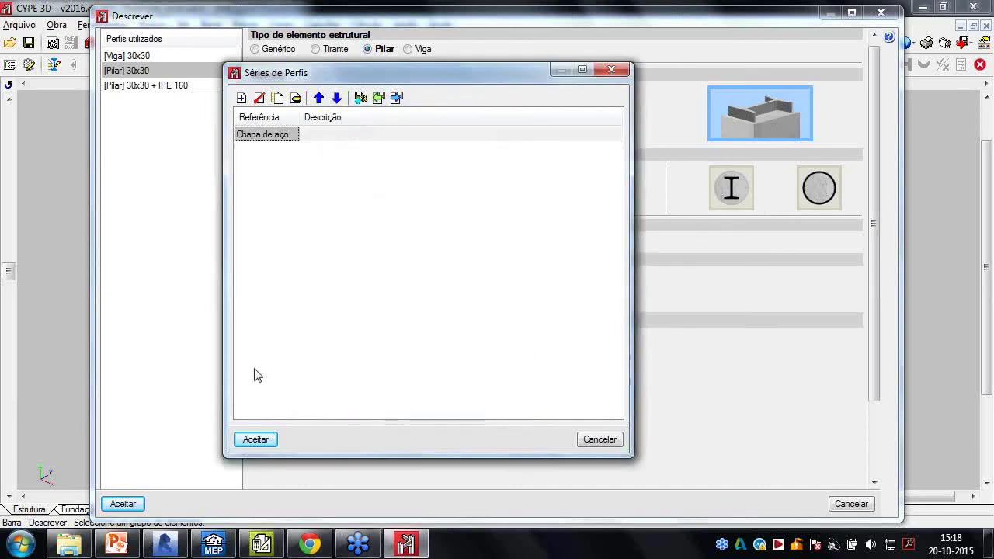
pyautogui.click(257, 439)
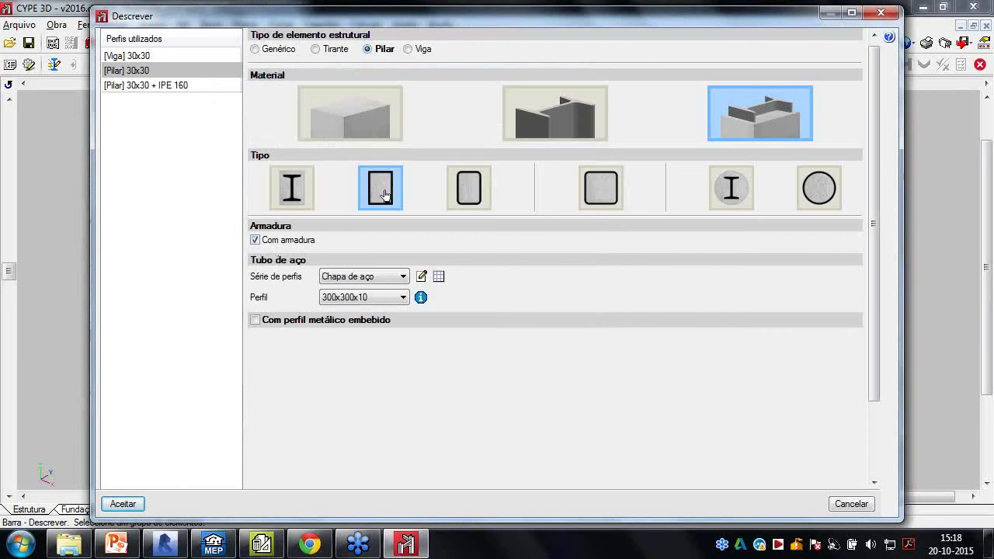
# Preview the embedded steel profile option, turn it back off, and assign the concrete-filled 300x300x10 tube to the lowest P2 column segment
pyautogui.click(262, 320)
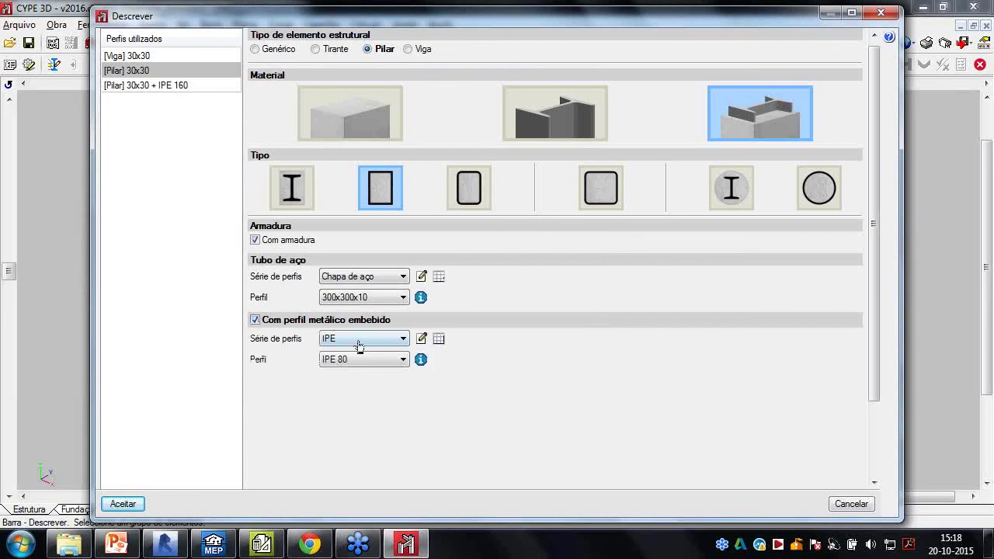
pyautogui.click(272, 326)
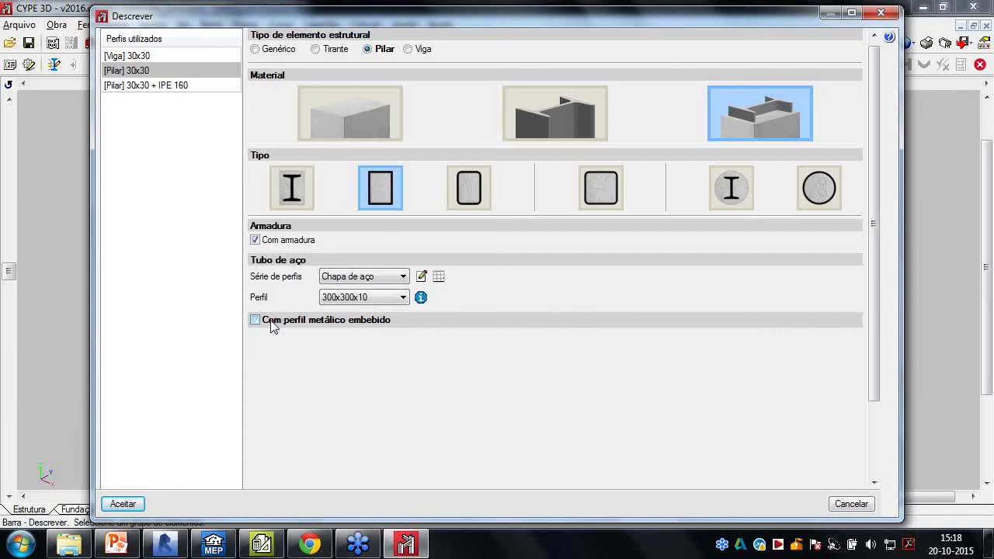
pyautogui.click(123, 504)
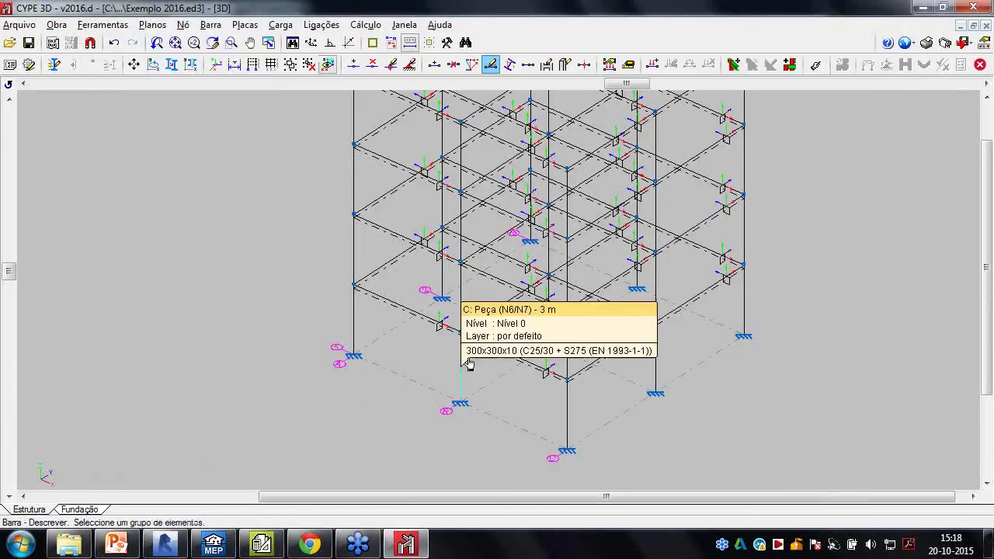
# Examine the composite base columns in a 3D view of the complete structure, including their steel and concrete parts, and close the view
pyautogui.click(56, 24)
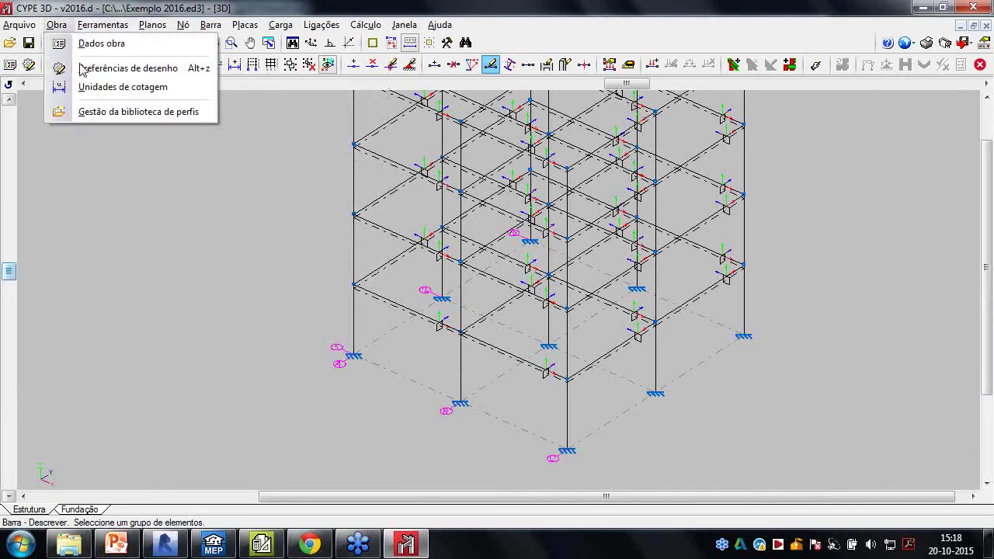
pyautogui.moveTo(191, 366)
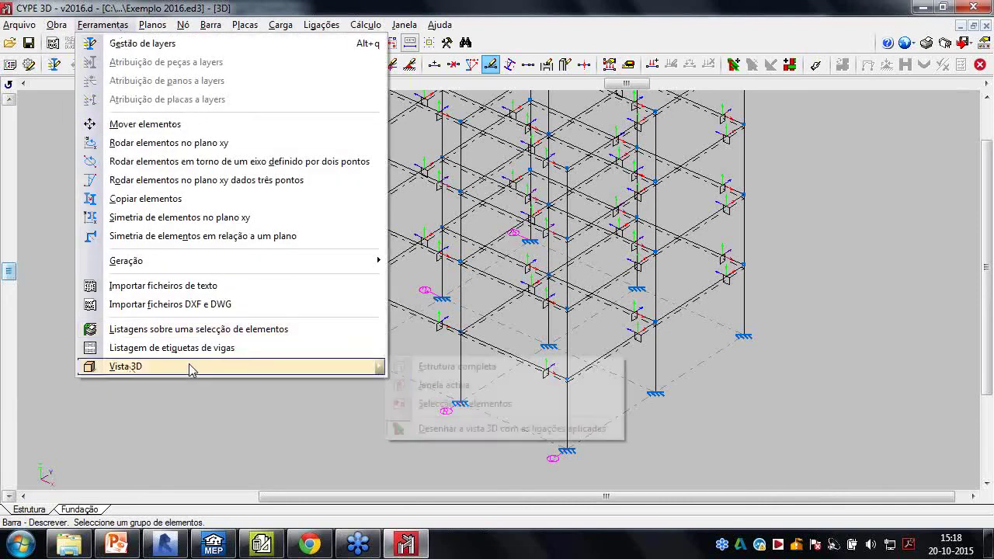
pyautogui.click(398, 367)
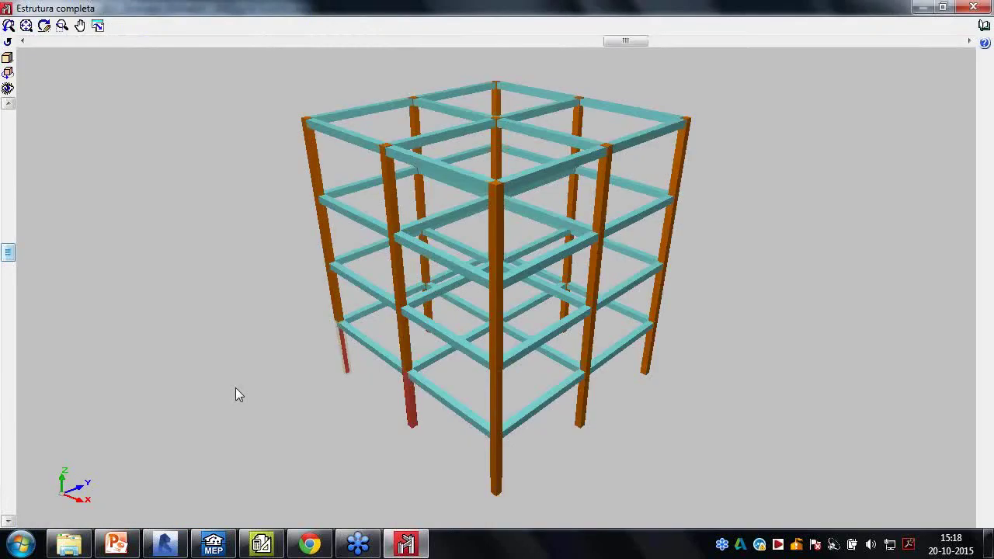
pyautogui.scroll(4, 426, 351)
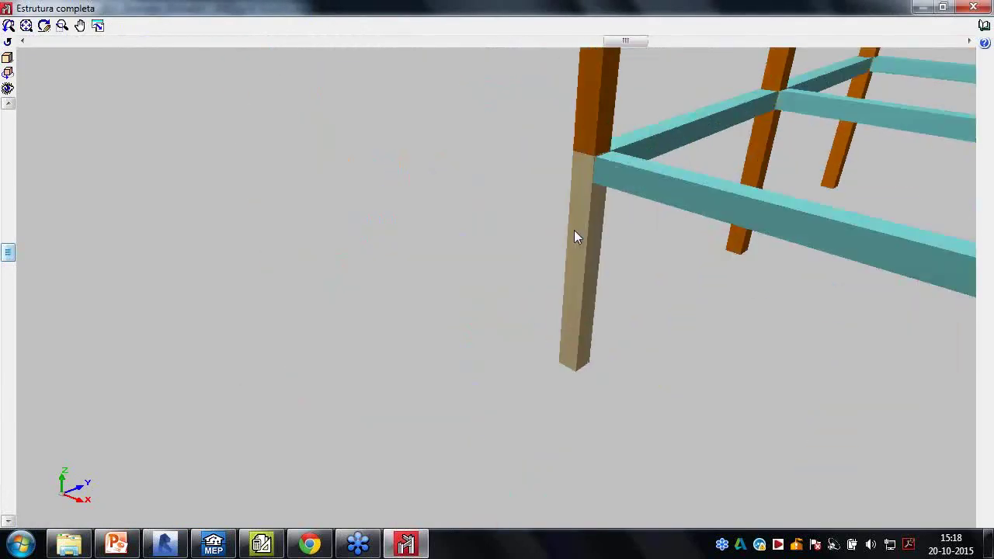
pyautogui.scroll(1, 371, 287)
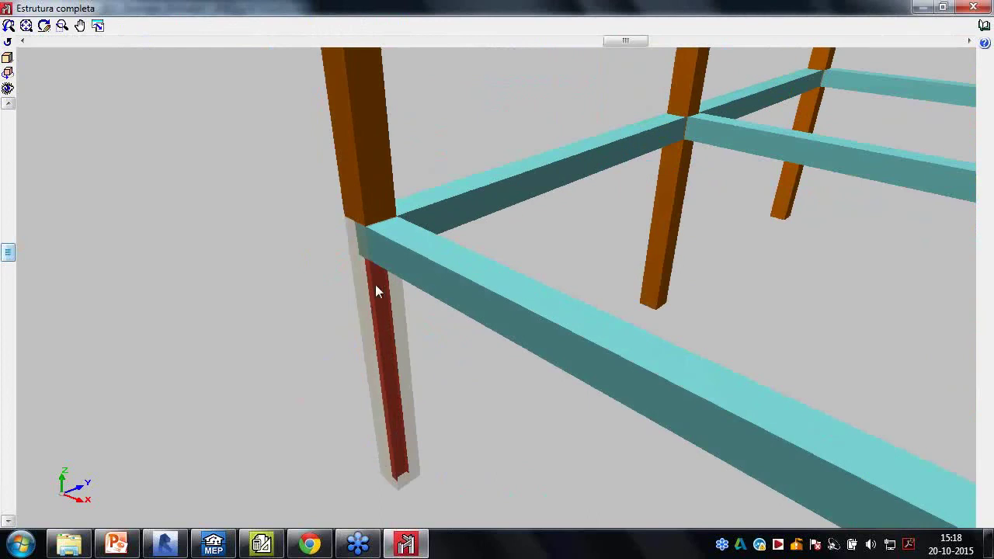
pyautogui.scroll(4, 410, 340)
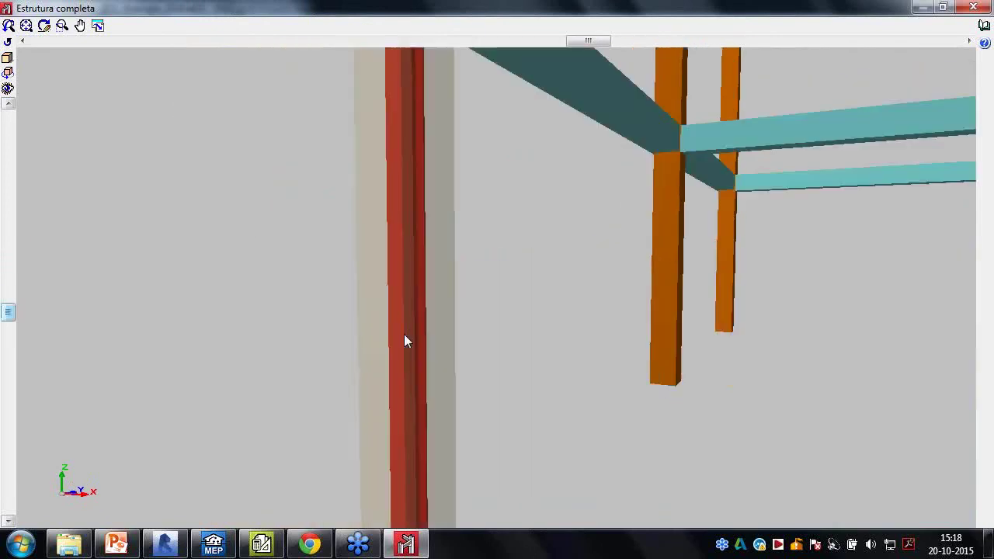
pyautogui.scroll(-4, 404, 338)
pyautogui.scroll(1, 558, 339)
pyautogui.scroll(1, 638, 315)
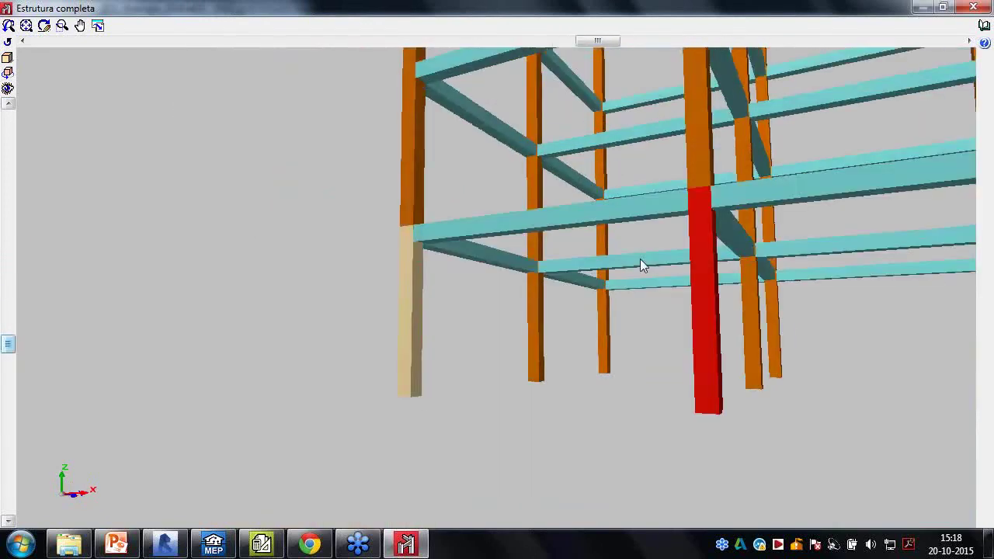
pyautogui.moveTo(640, 259)
pyautogui.mouseDown(button='middle')
pyautogui.moveTo(625, 182)
pyautogui.moveTo(637, 253)
pyautogui.mouseUp(button='middle')
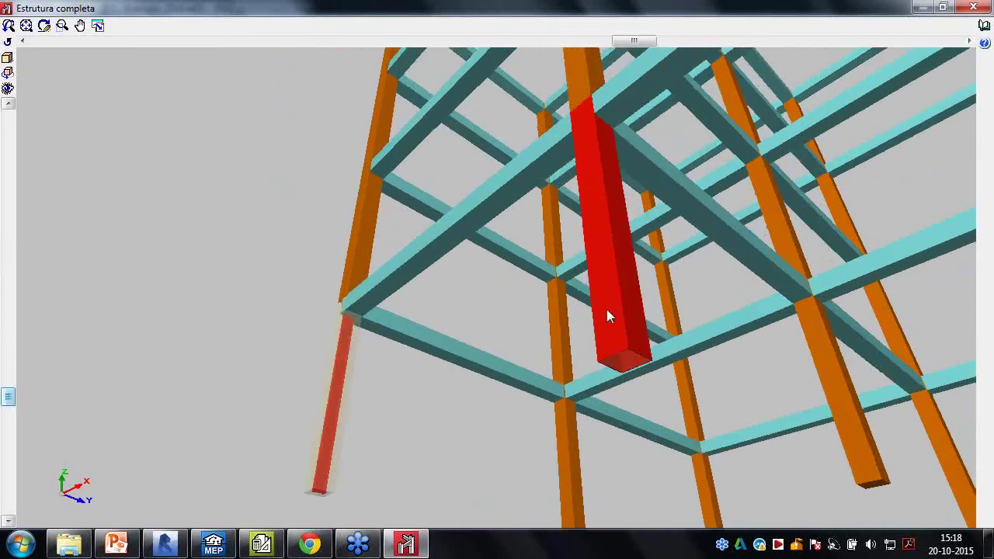
pyautogui.moveTo(657, 308); pyautogui.dragTo(583, 401, button='middle')
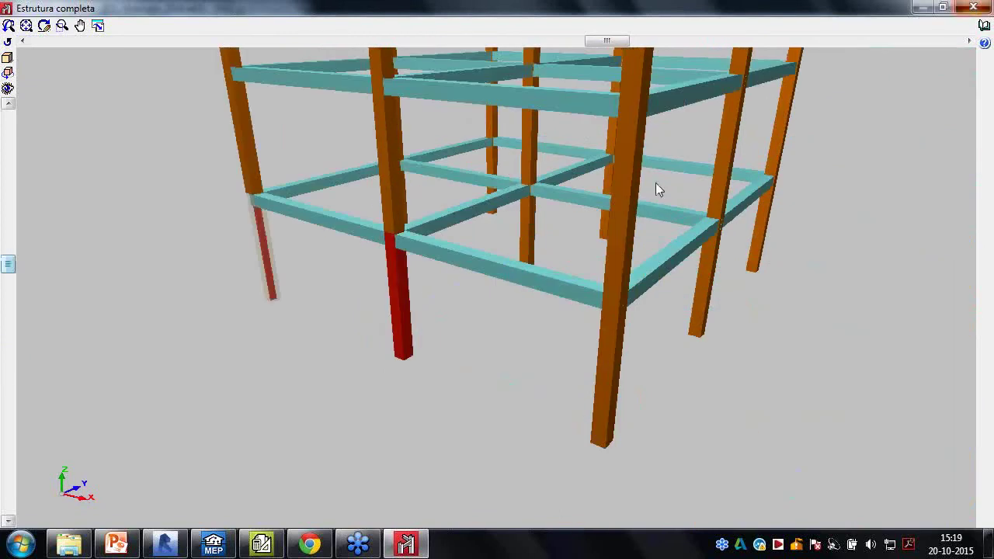
pyautogui.hotkey('alt', 'F4')
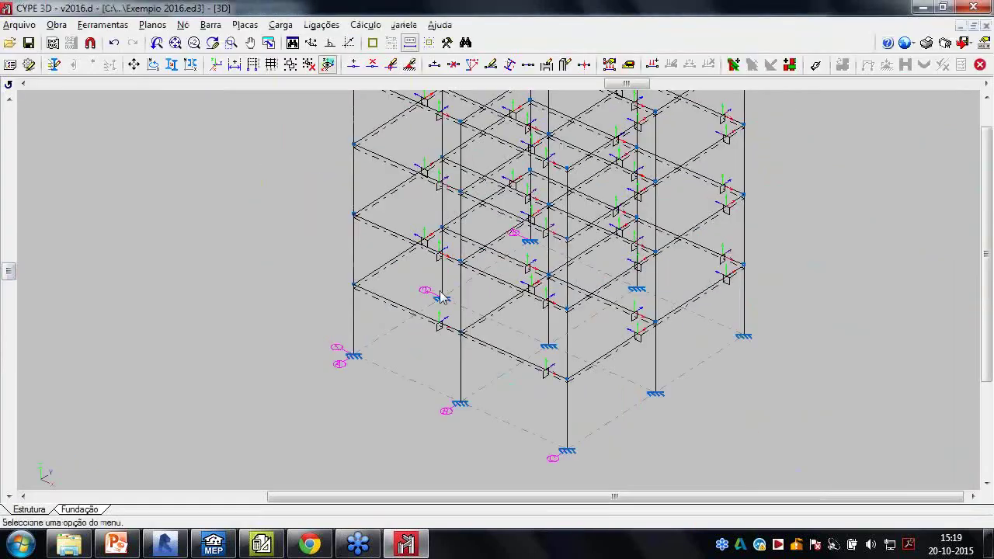
# Open the project Cype 3D Edifício BA from the CYPE 3D projects folder
pyautogui.click(19, 24)
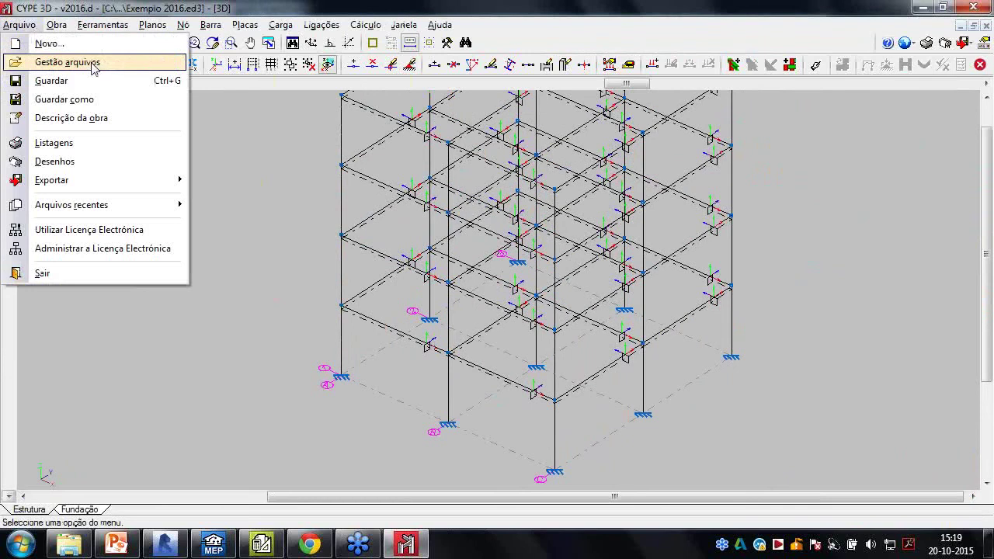
pyautogui.click(93, 68)
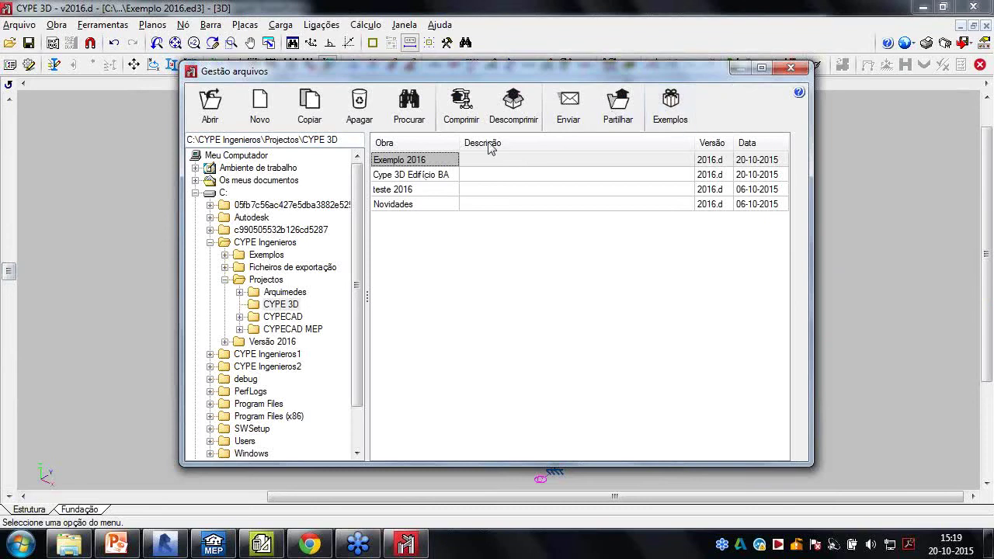
pyautogui.click(436, 177)
pyautogui.doubleClick(436, 176)
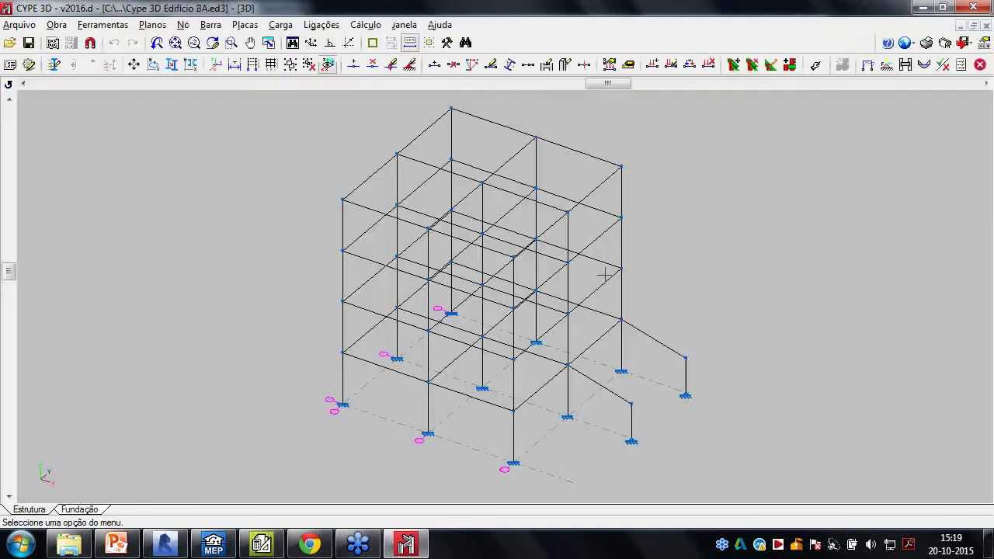
# Examine the reinforcement, moment diagram and reinforcement area graphs of the front two-span beam on Planta 1, and close the reinforcement editor
pyautogui.scroll(4, 411, 310)
pyautogui.click(365, 25)
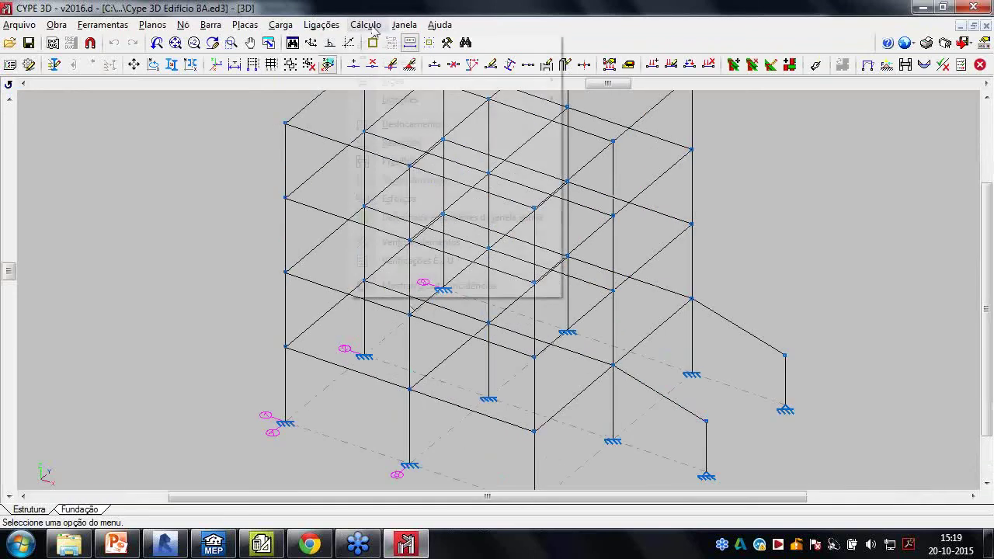
pyautogui.moveTo(386, 65)
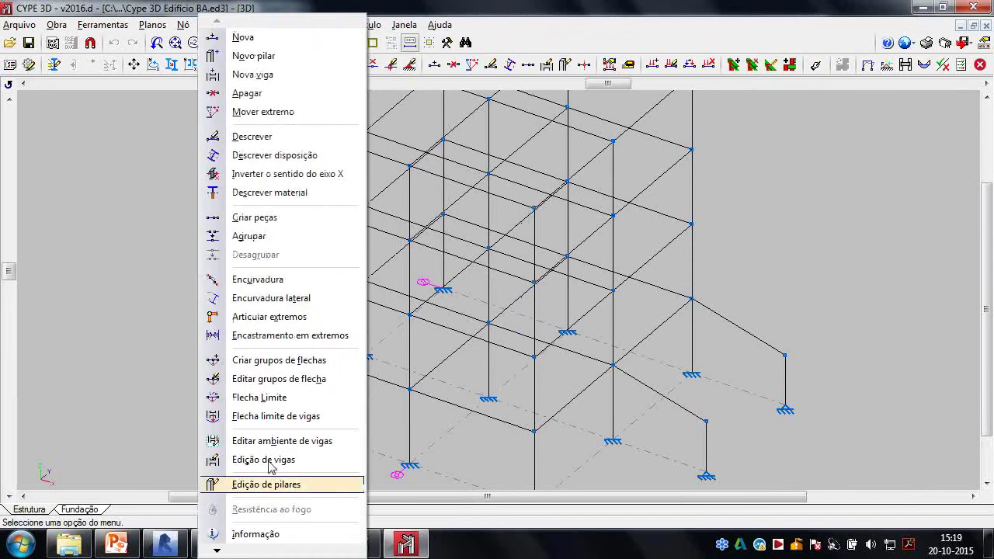
pyautogui.click(281, 460)
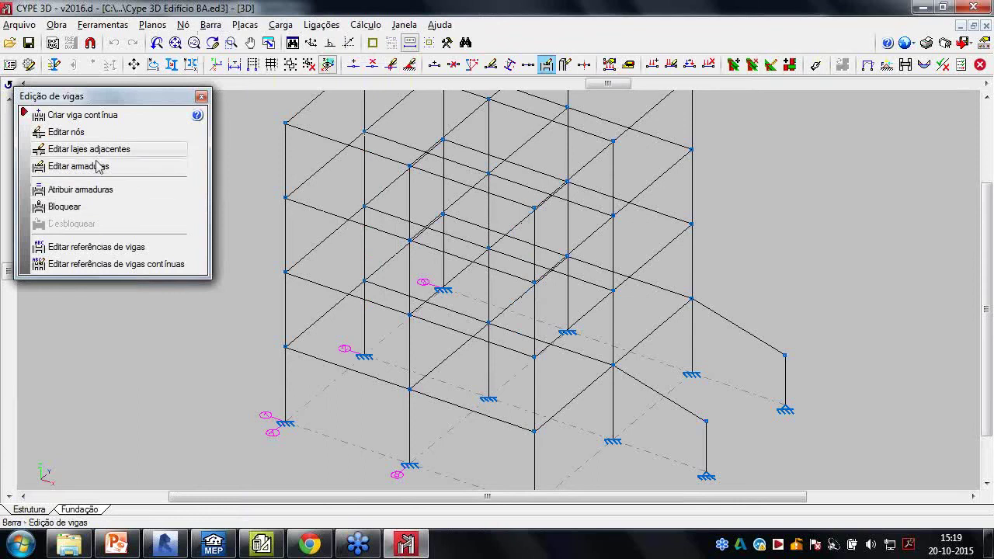
pyautogui.click(90, 166)
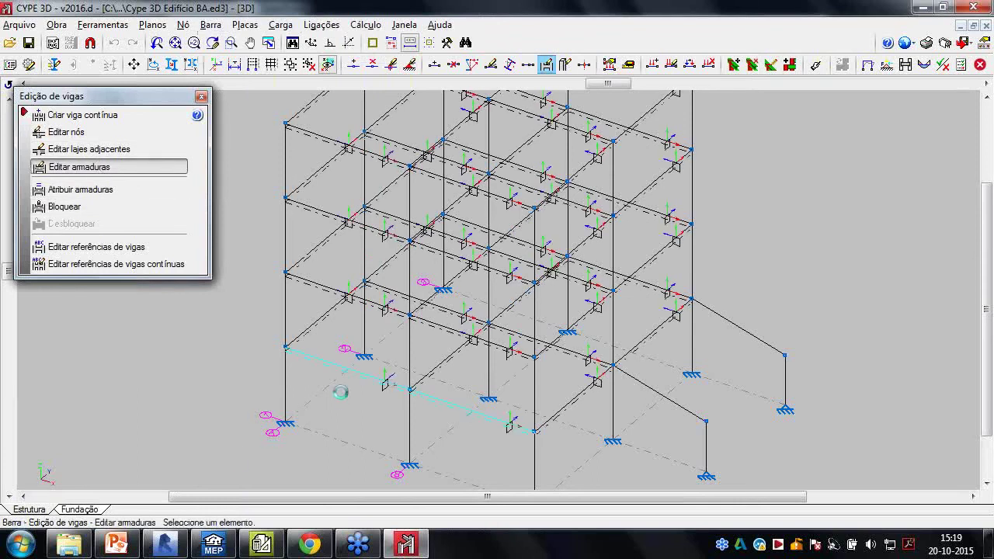
pyautogui.click(338, 396)
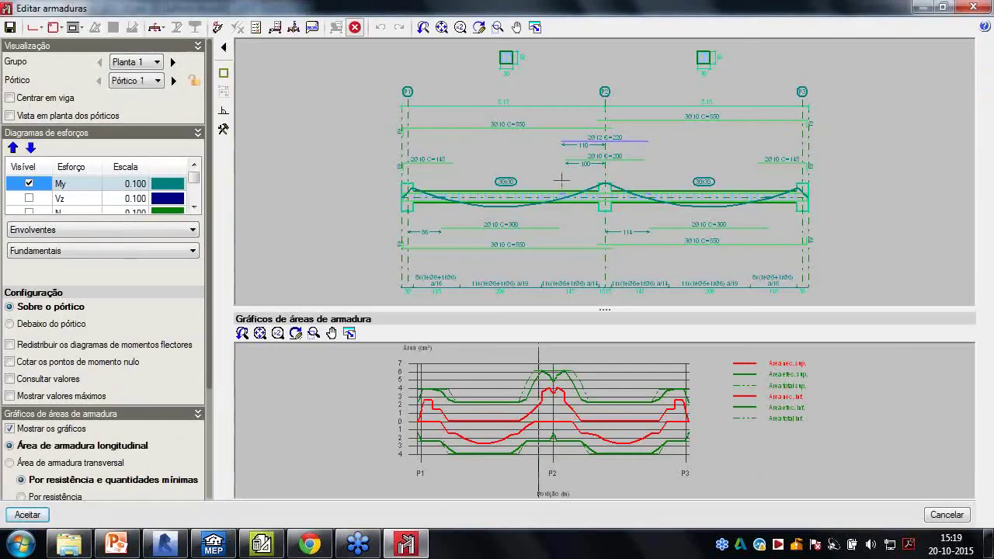
pyautogui.scroll(2, 580, 159)
pyautogui.scroll(-3, 580, 158)
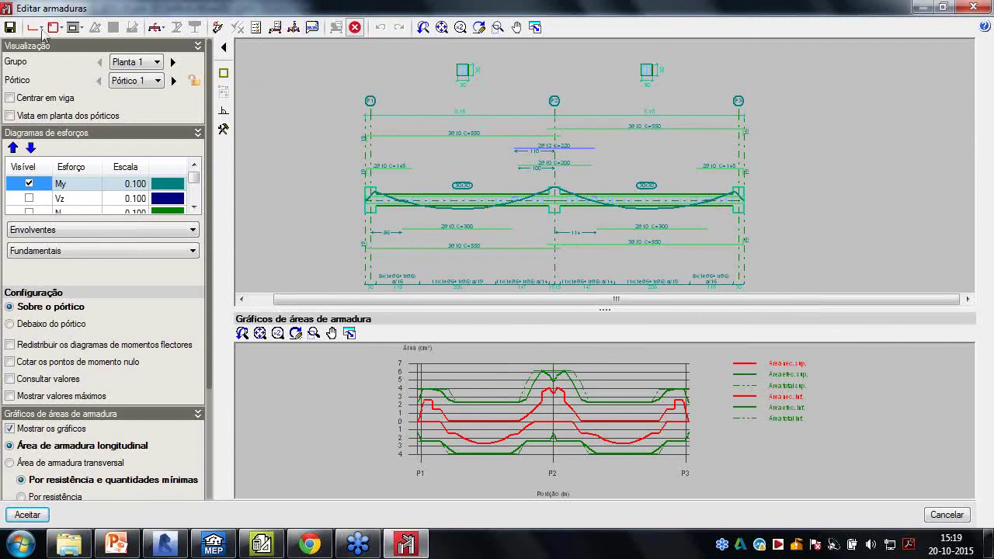
pyautogui.click(973, 7)
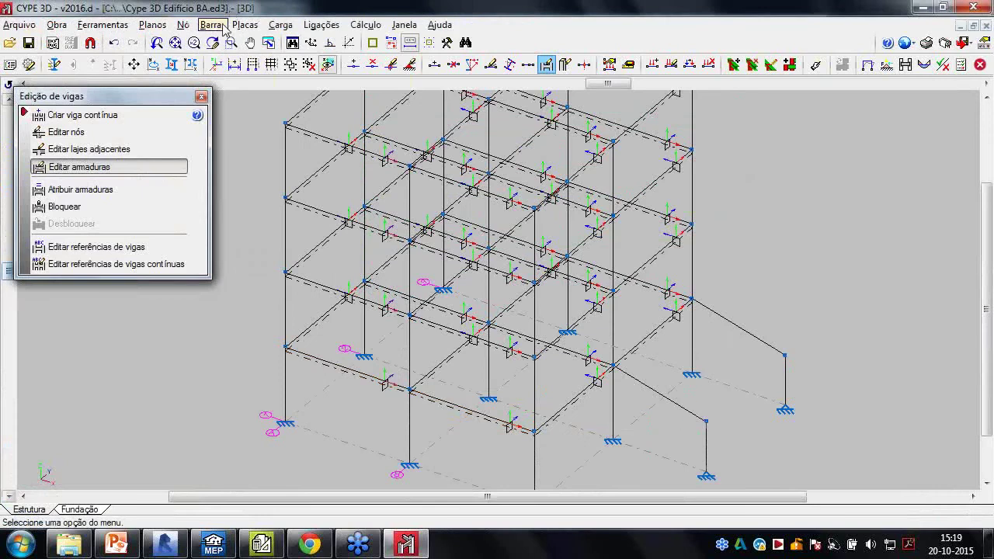
# Examine the column reinforcement starting from column P4, select the P1 group, view it in the column schedule, and close the editor
pyautogui.click(210, 24)
pyautogui.click(296, 489)
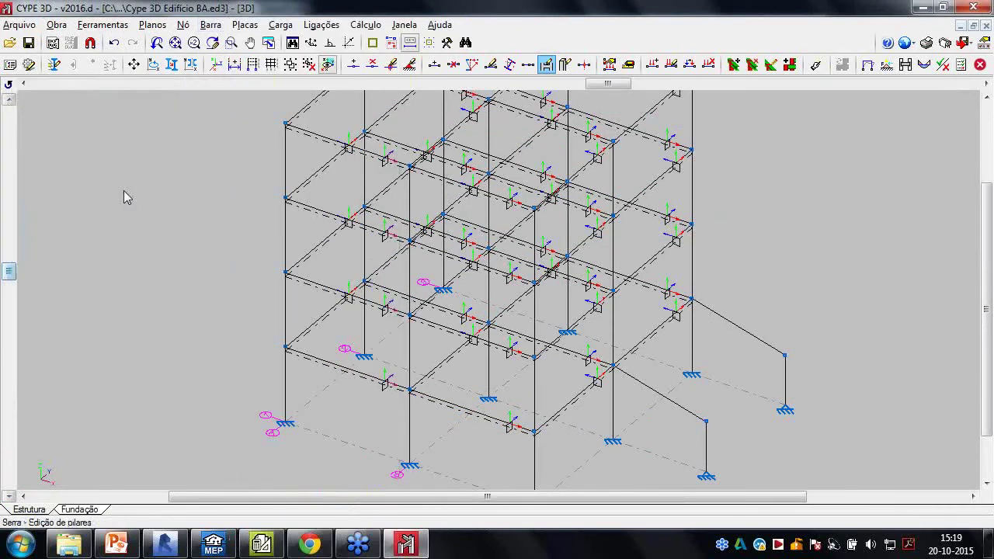
pyautogui.click(80, 148)
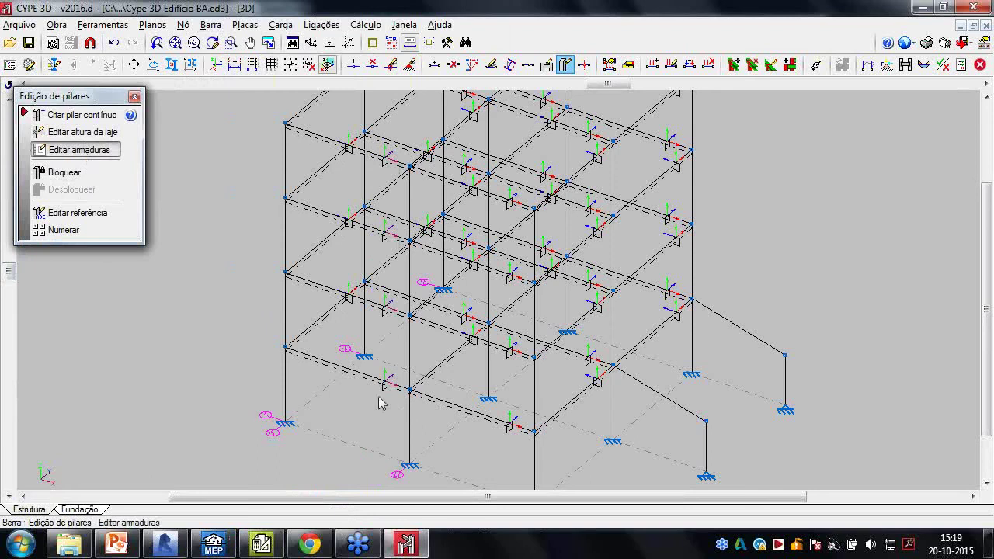
pyautogui.click(355, 326)
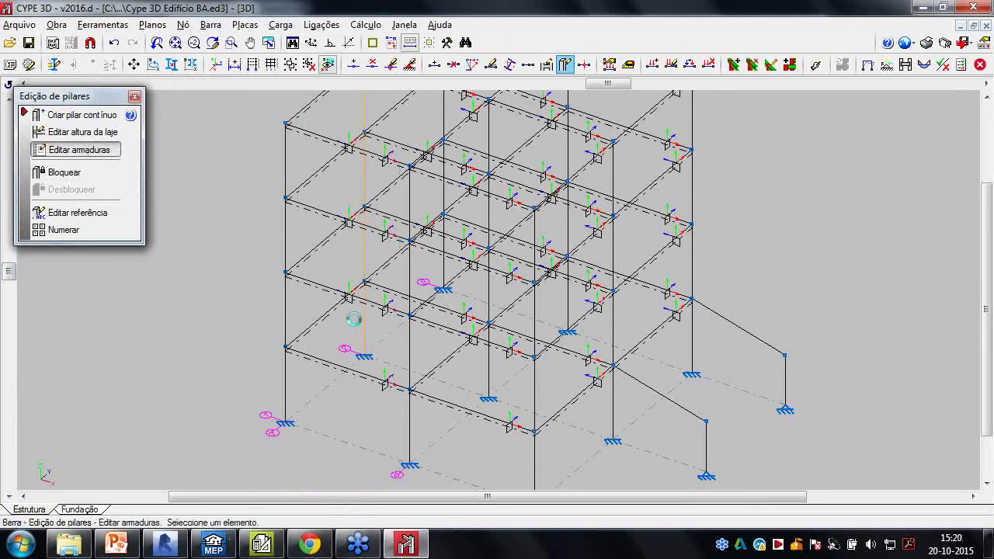
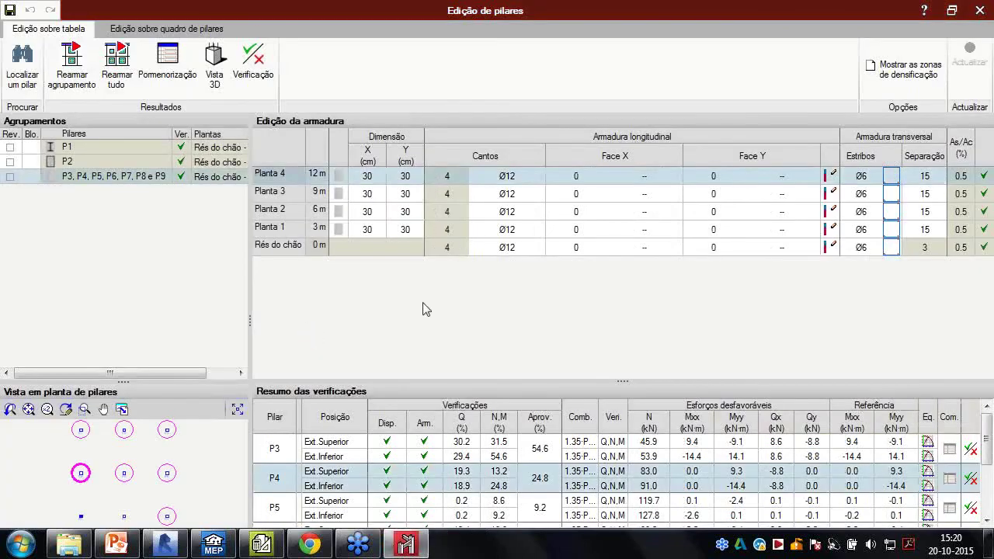
pyautogui.click(74, 151)
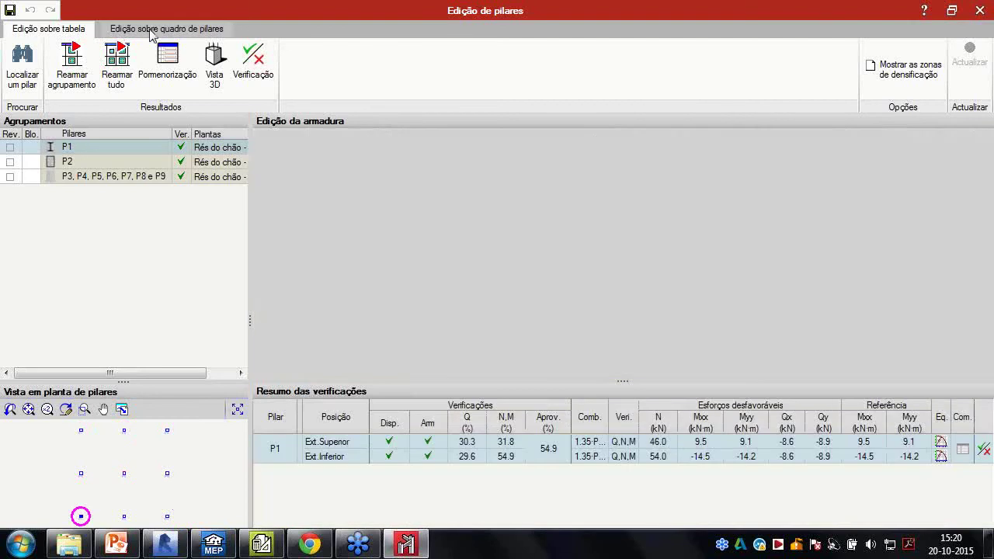
pyautogui.click(150, 30)
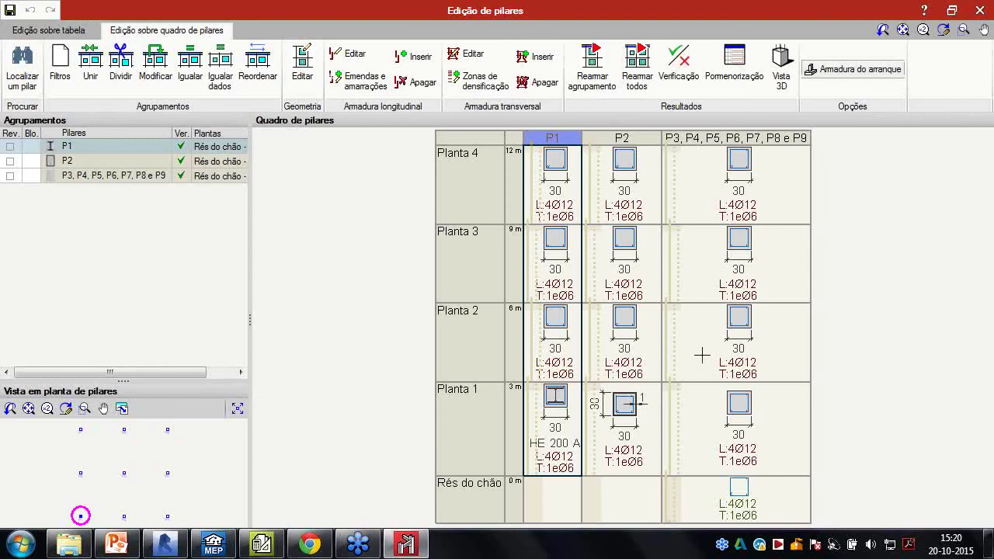
pyautogui.click(979, 11)
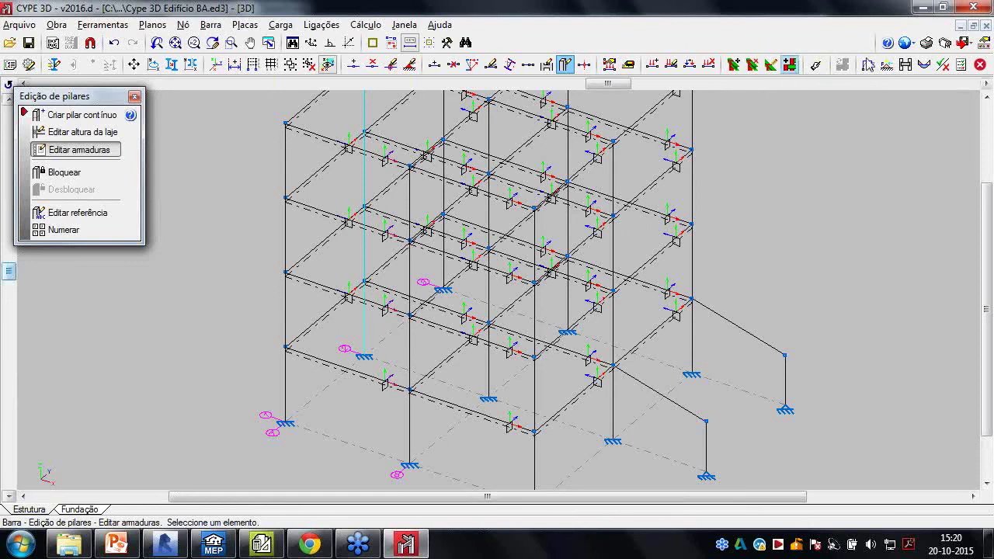
# Review the drawing types offered for a new drawing, including beam and column detailing, and cancel the drawing selection
pyautogui.click(945, 42)
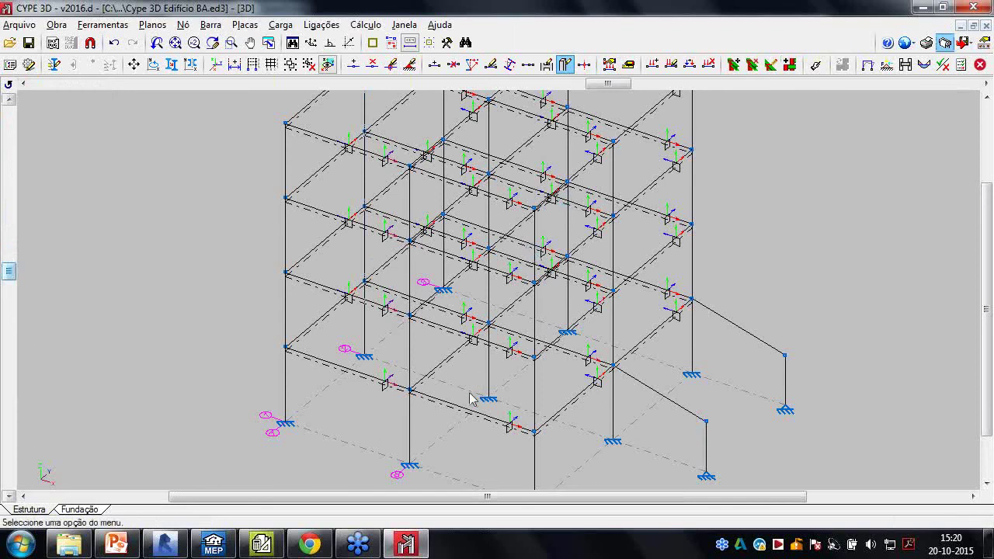
pyautogui.click(466, 415)
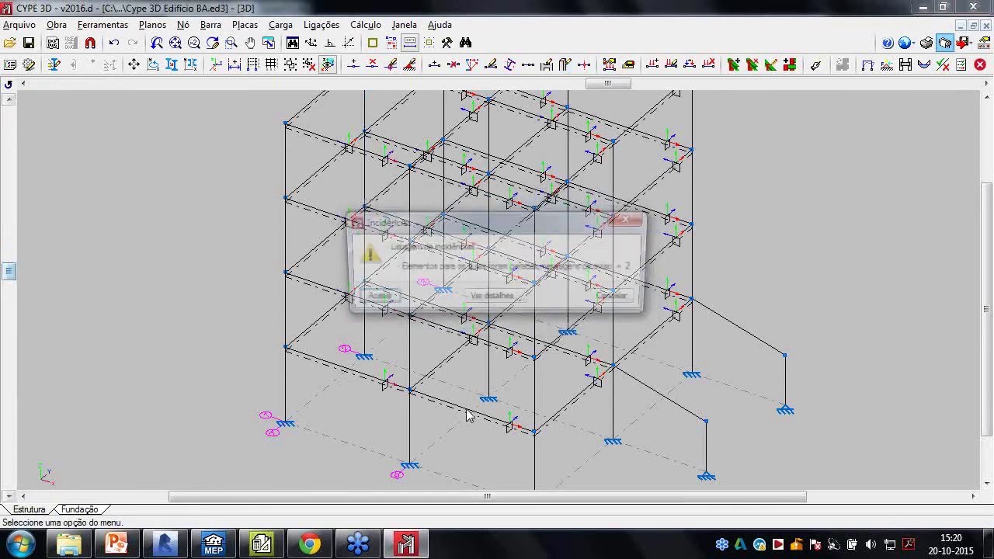
pyautogui.click(372, 299)
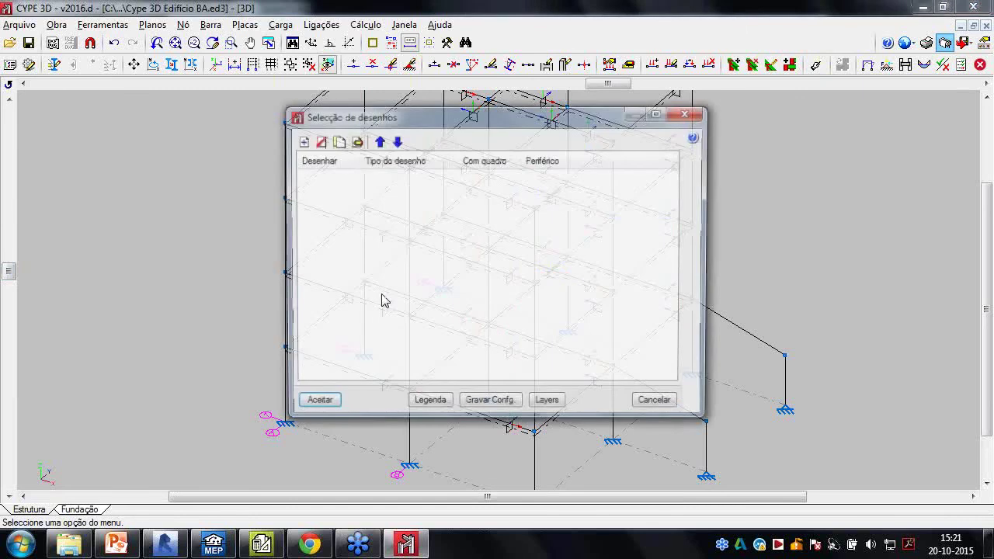
pyautogui.click(300, 141)
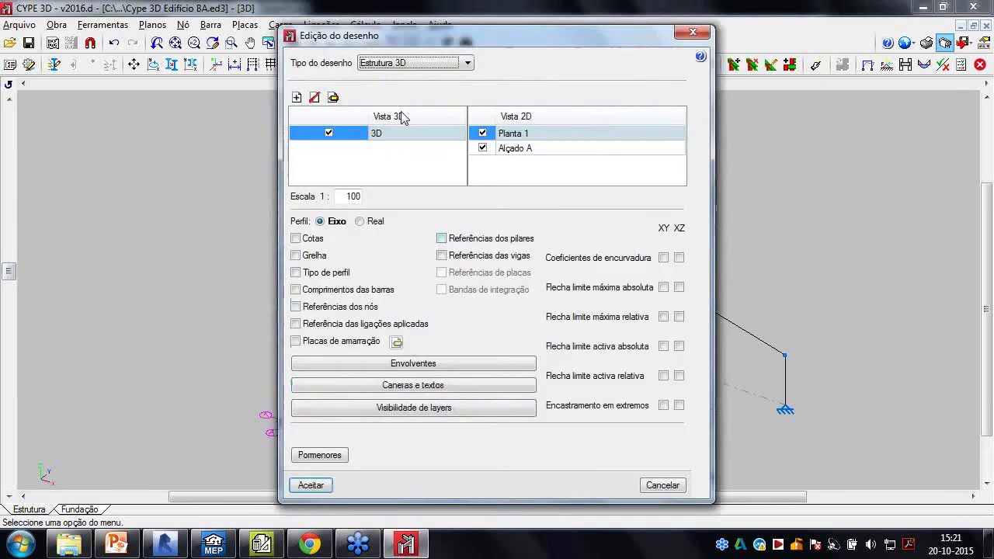
pyautogui.click(412, 63)
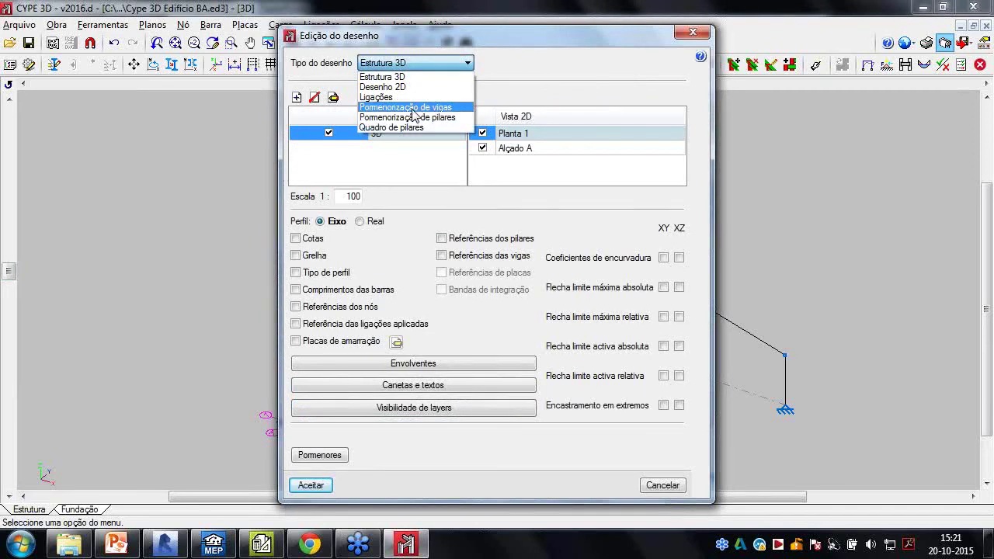
pyautogui.click(520, 121)
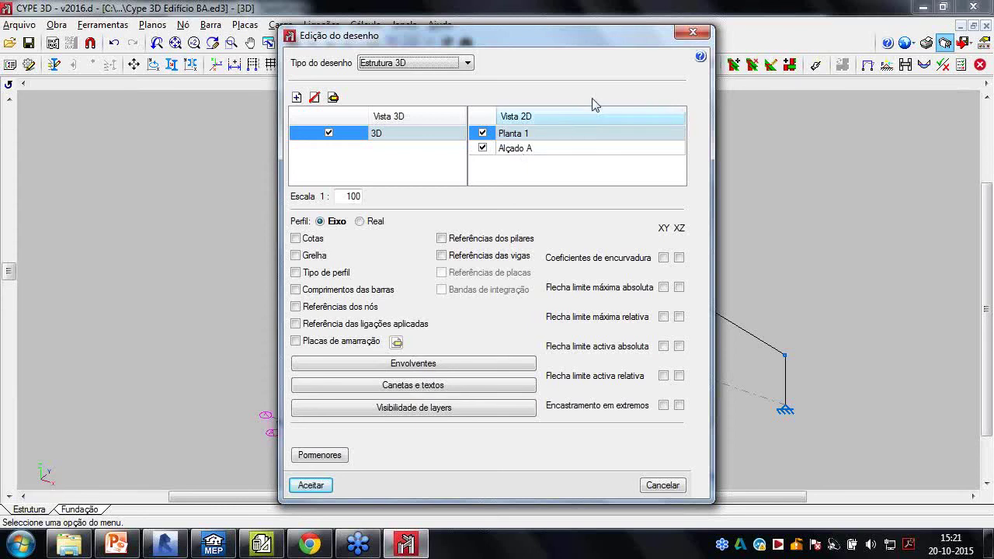
pyautogui.click(692, 33)
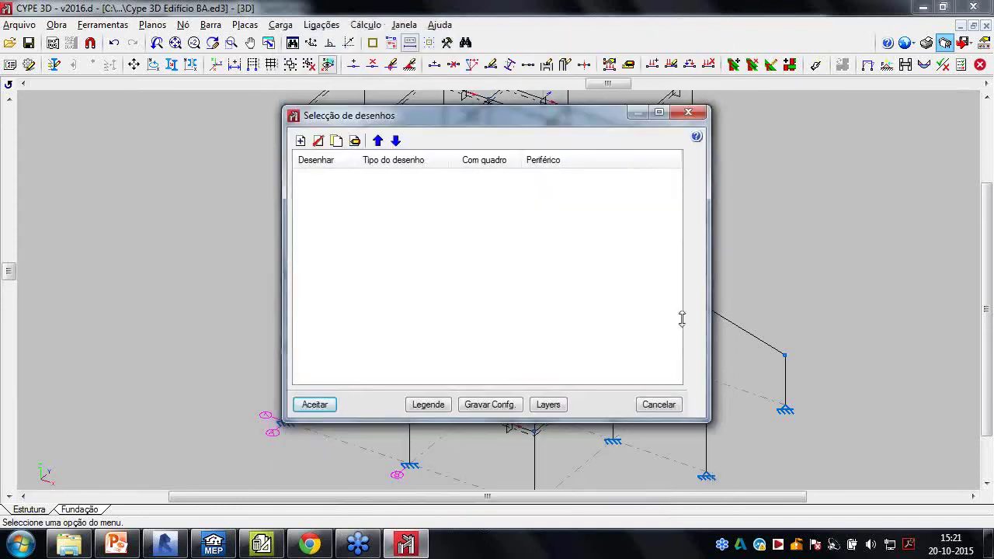
pyautogui.press('Escape')
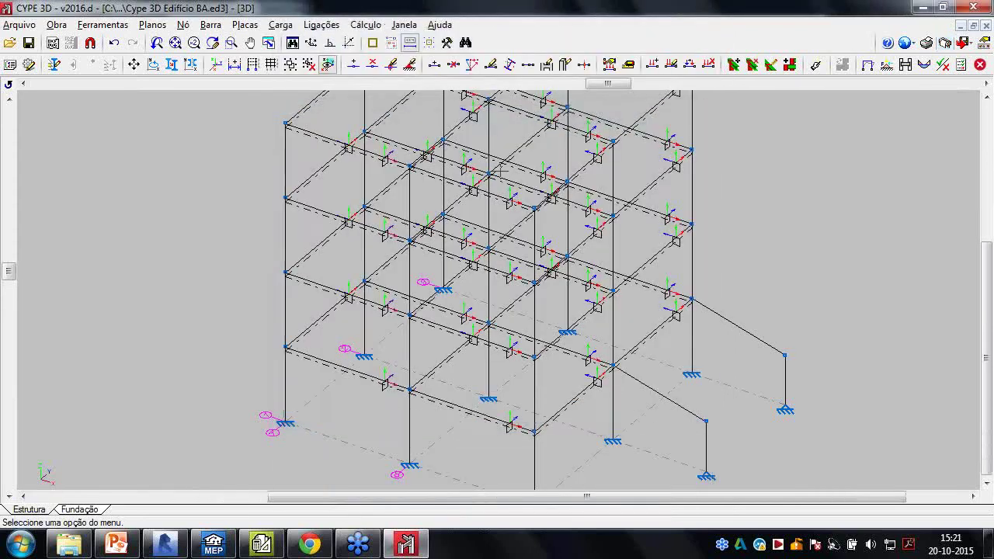
# Open the connection between the IPE 200 column and IPE 160 beam for editing, and examine its geometry and beam welds
pyautogui.scroll(2, 501, 170)
pyautogui.scroll(2, 528, 148)
pyautogui.click(320, 24)
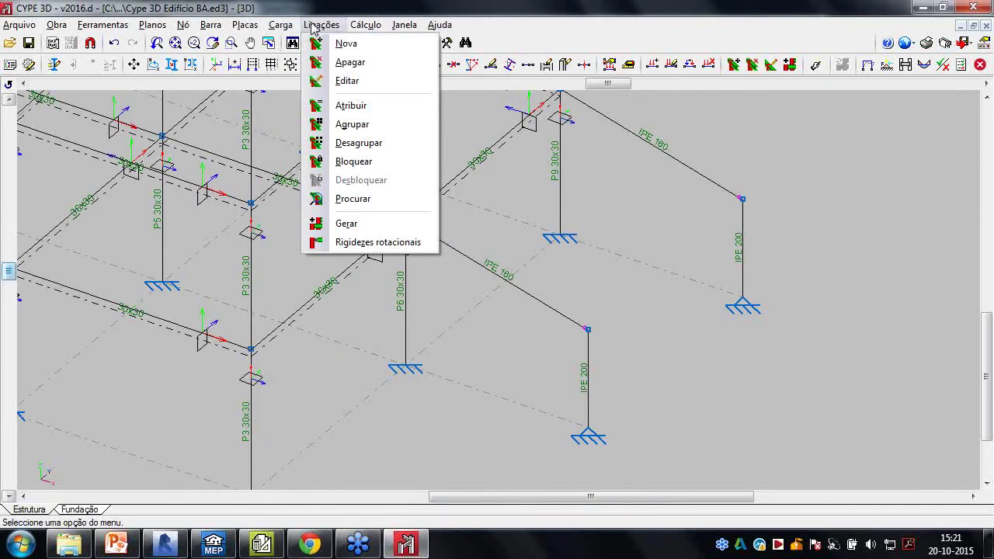
pyautogui.moveTo(364, 27)
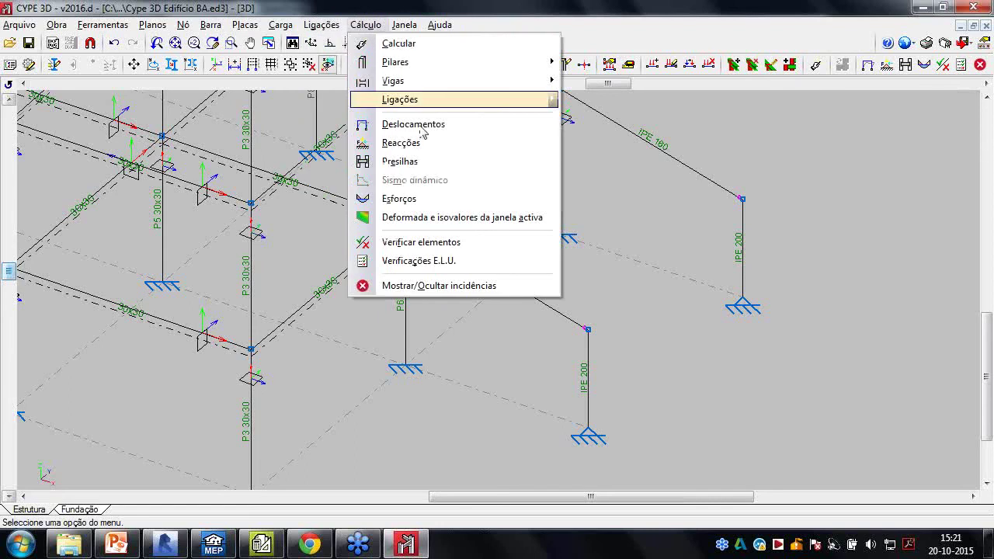
pyautogui.moveTo(419, 102)
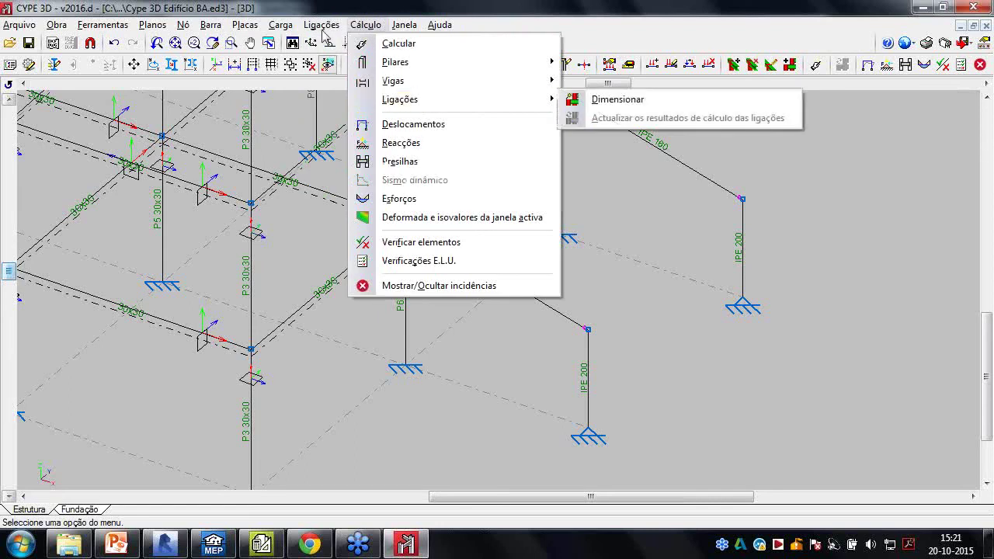
pyautogui.moveTo(323, 28)
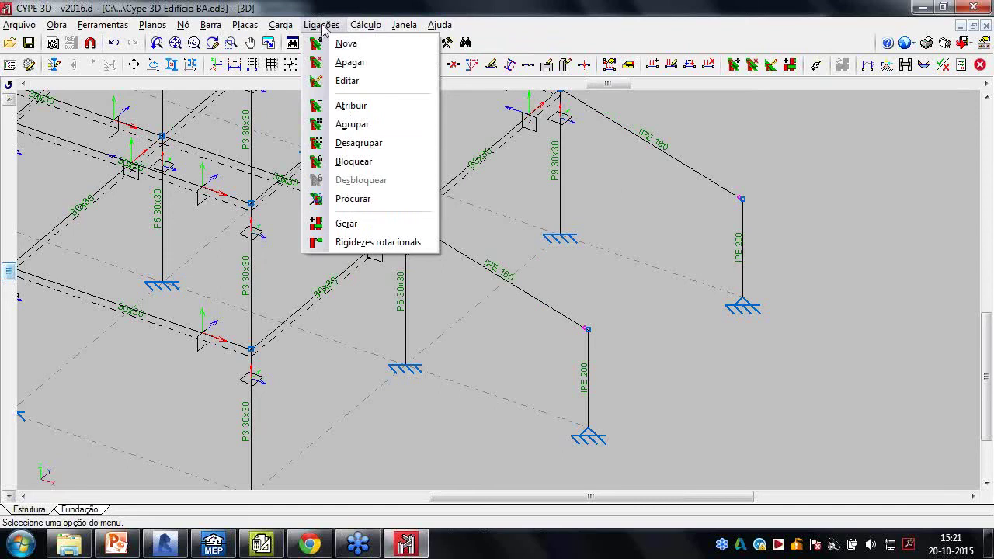
pyautogui.click(347, 81)
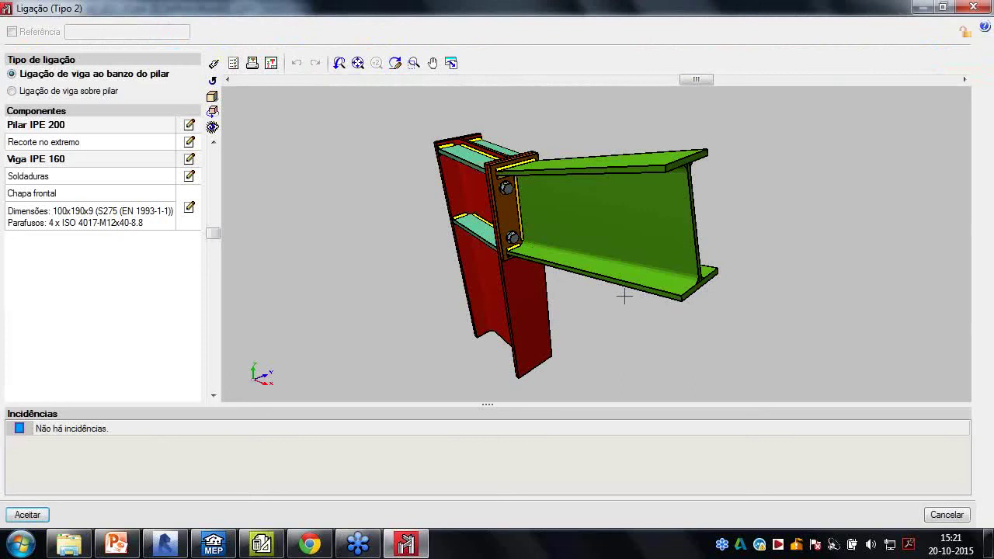
pyautogui.moveTo(624, 296); pyautogui.dragTo(311, 216, button='middle')
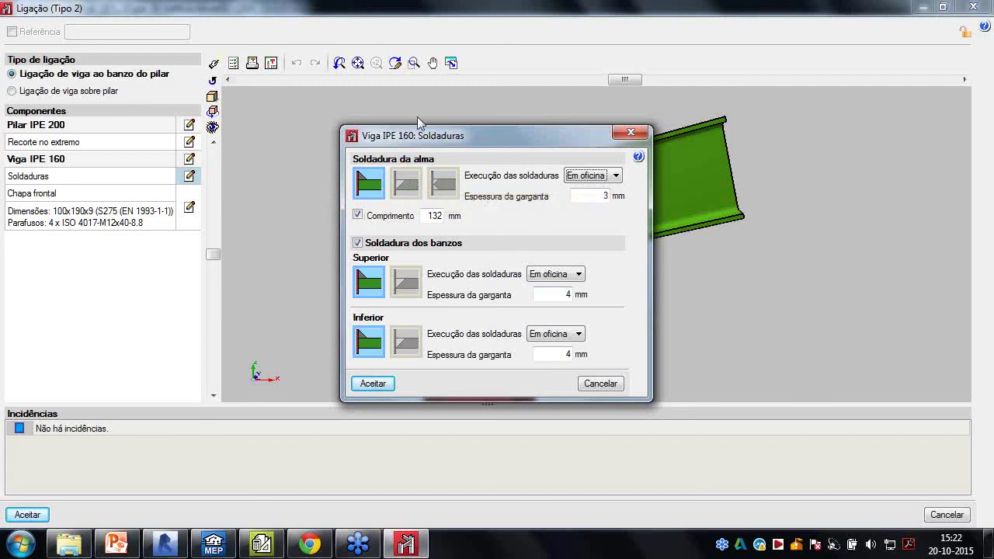
pyautogui.click(631, 133)
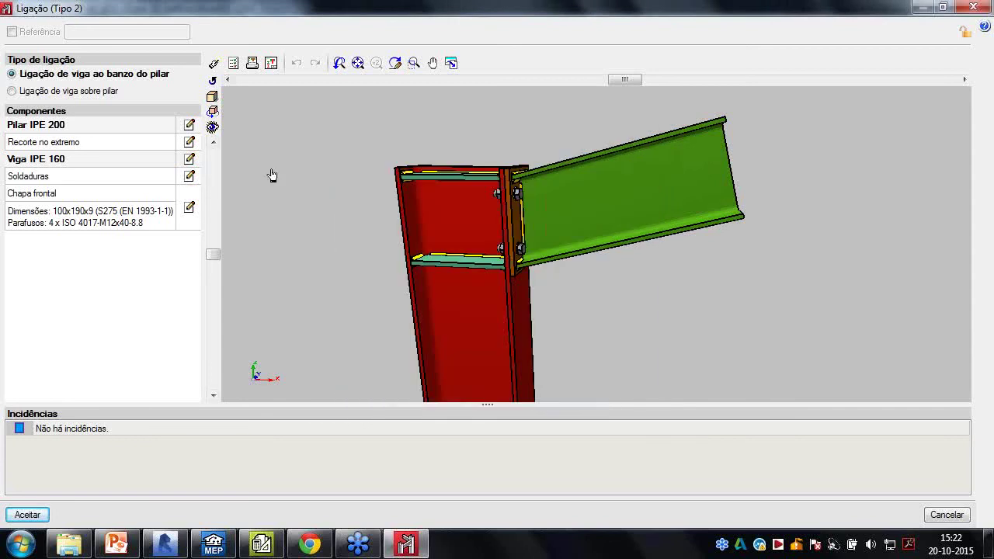
# Delete both horizontal stiffeners from the IPE 200 column and accept the column edit
pyautogui.click(190, 125)
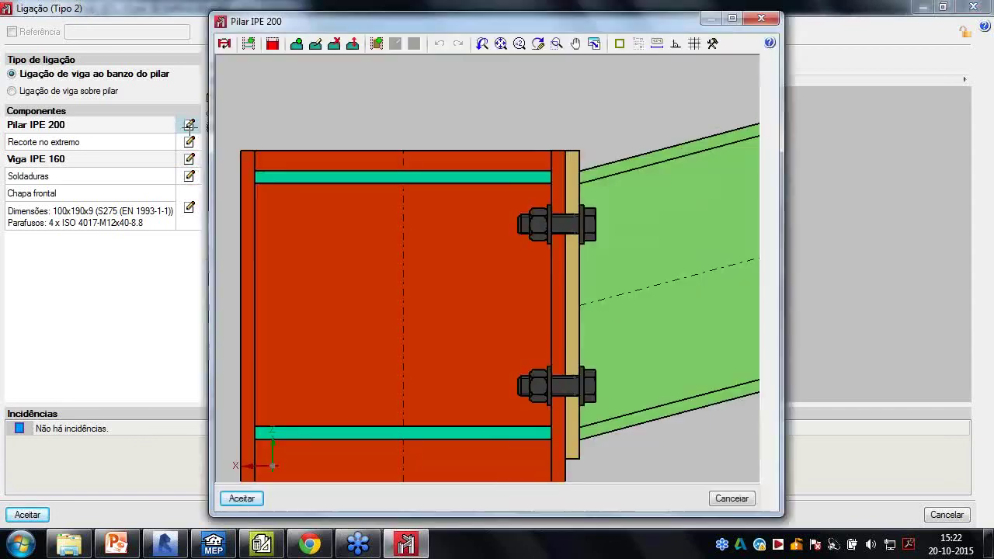
pyautogui.scroll(-3, 339, 153)
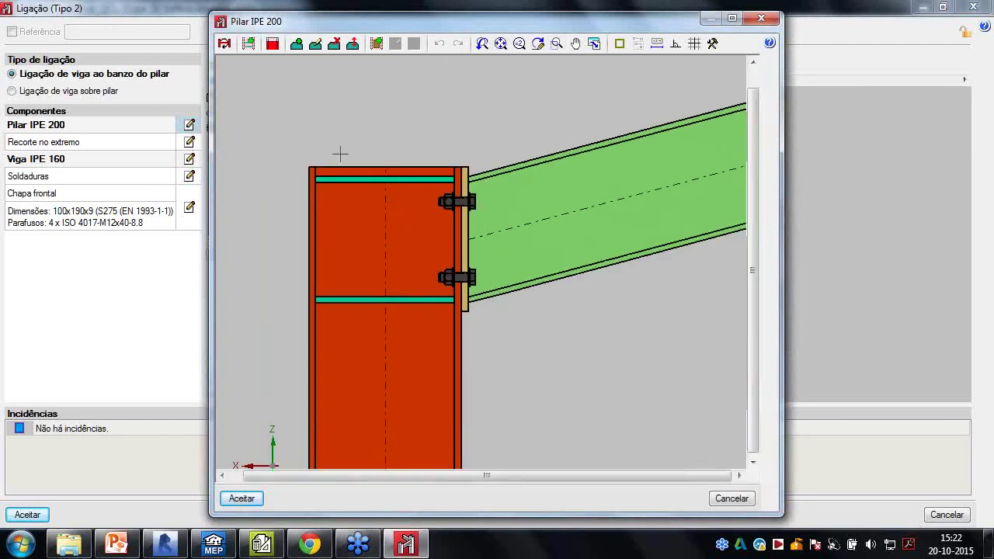
pyautogui.click(336, 44)
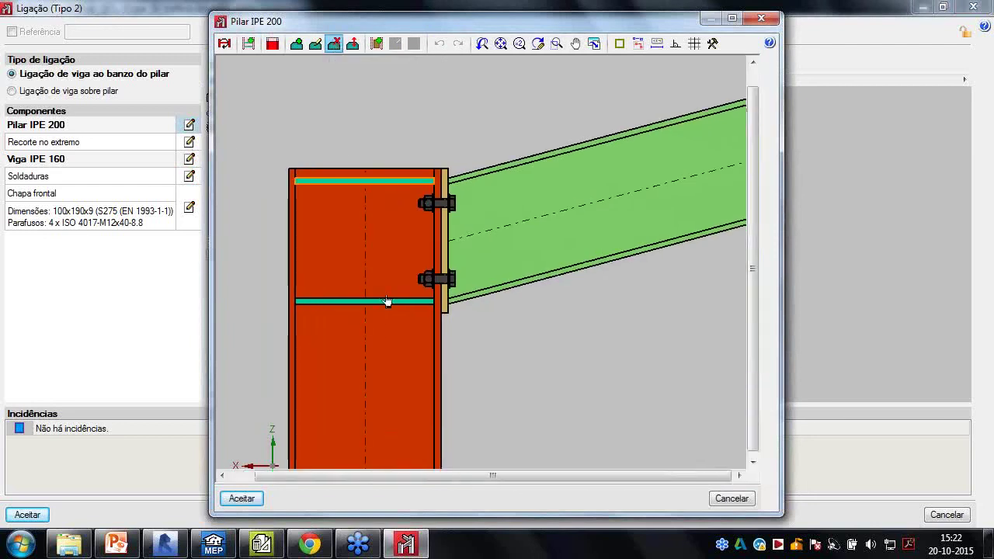
pyautogui.click(247, 500)
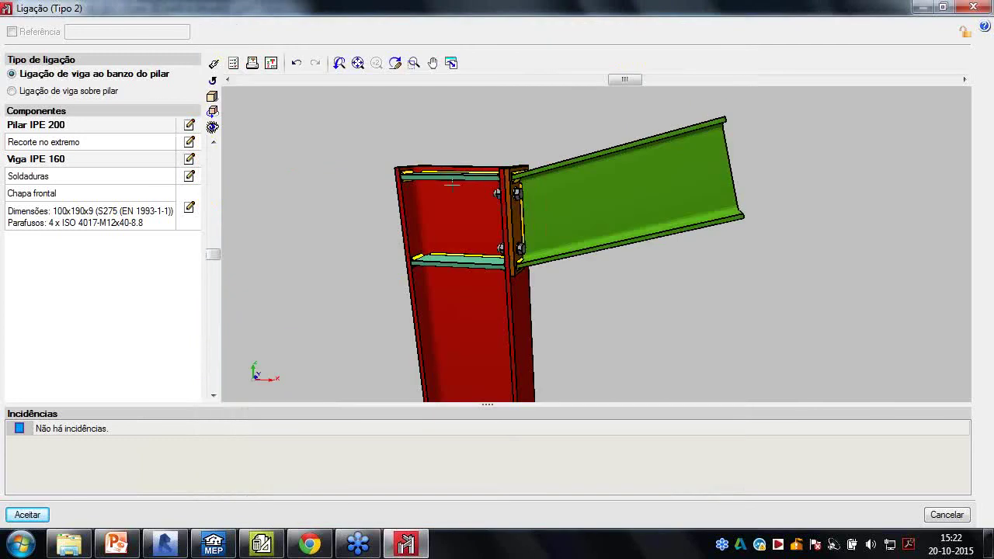
pyautogui.moveTo(519, 257); pyautogui.dragTo(429, 239, button='middle')
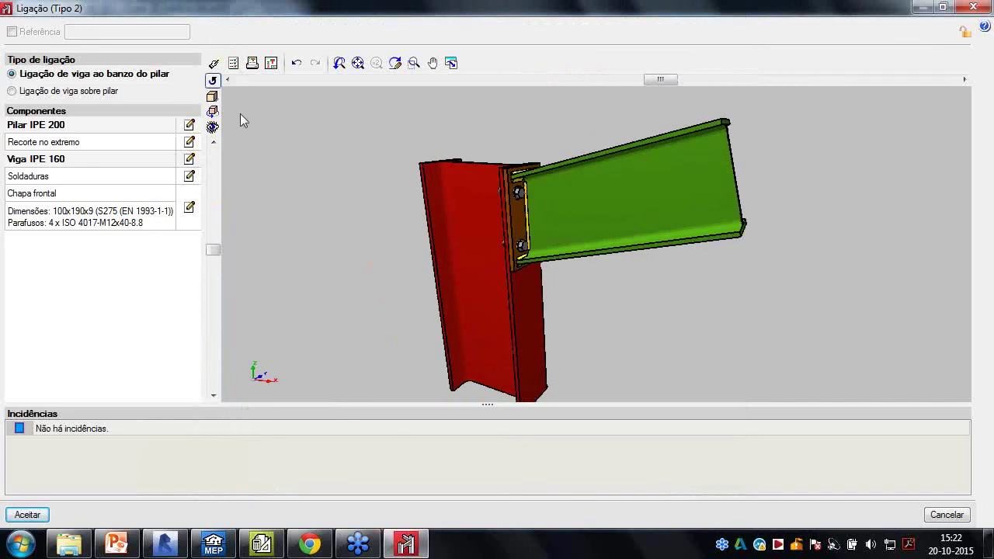
# Review the connection checks for the IPE 200 column, including web slenderness and web panel shear, and close the check report
pyautogui.click(233, 65)
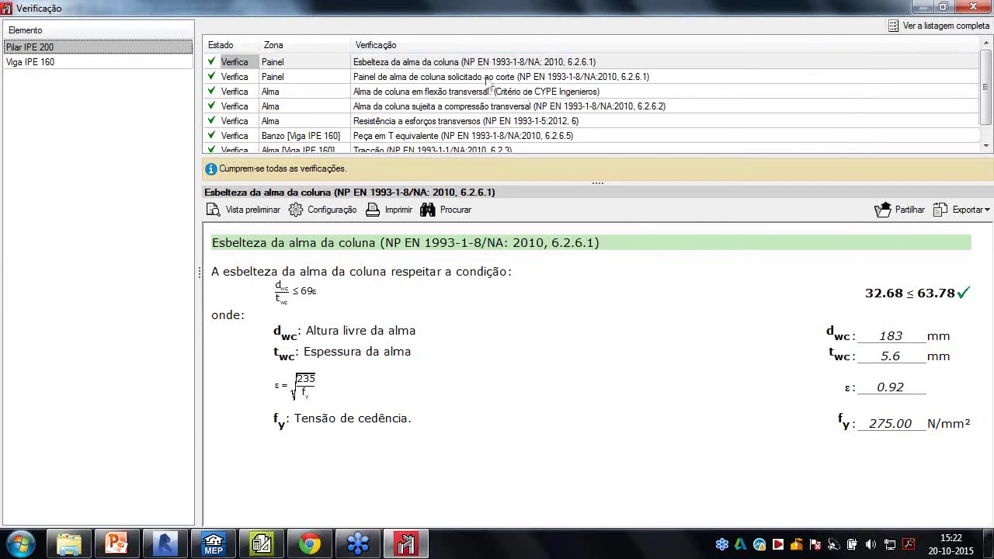
pyautogui.click(488, 78)
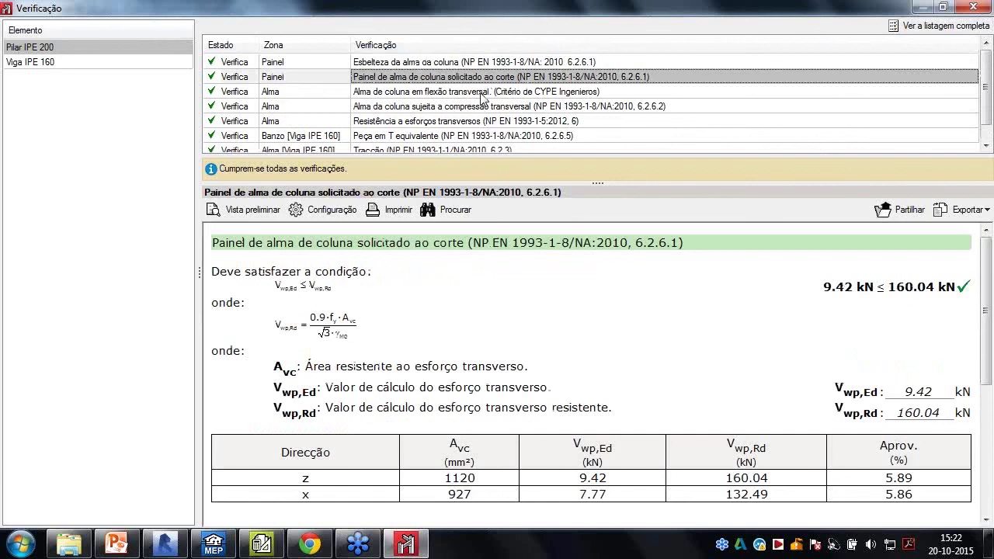
pyautogui.click(974, 7)
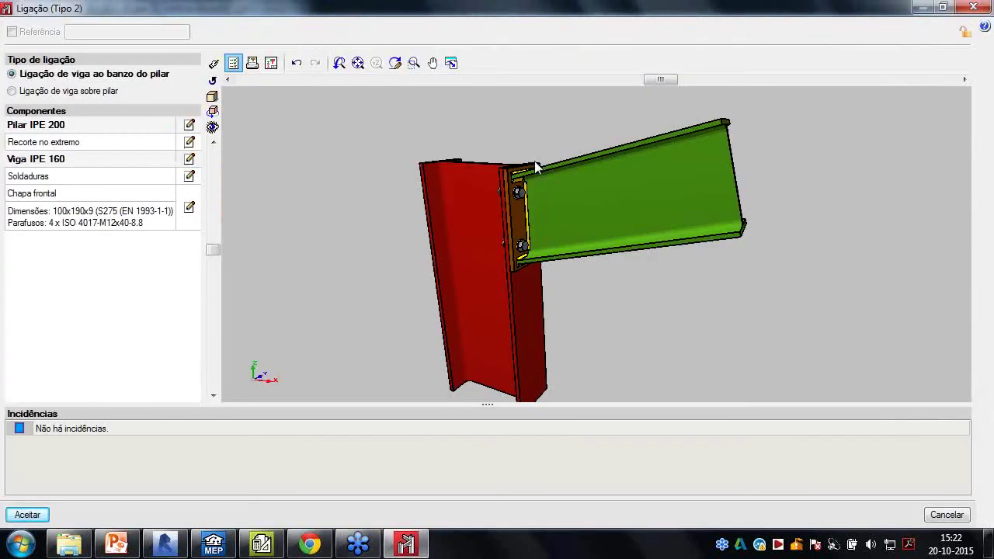
# Close the connection editor and discard the modifications made to the node's connection
pyautogui.click(214, 65)
pyautogui.press('Escape')
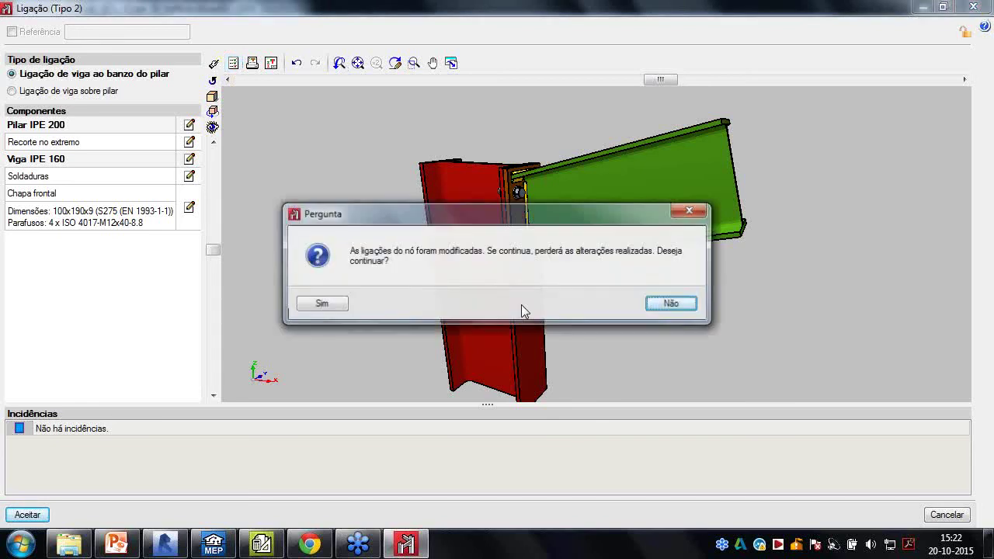
pyautogui.click(672, 304)
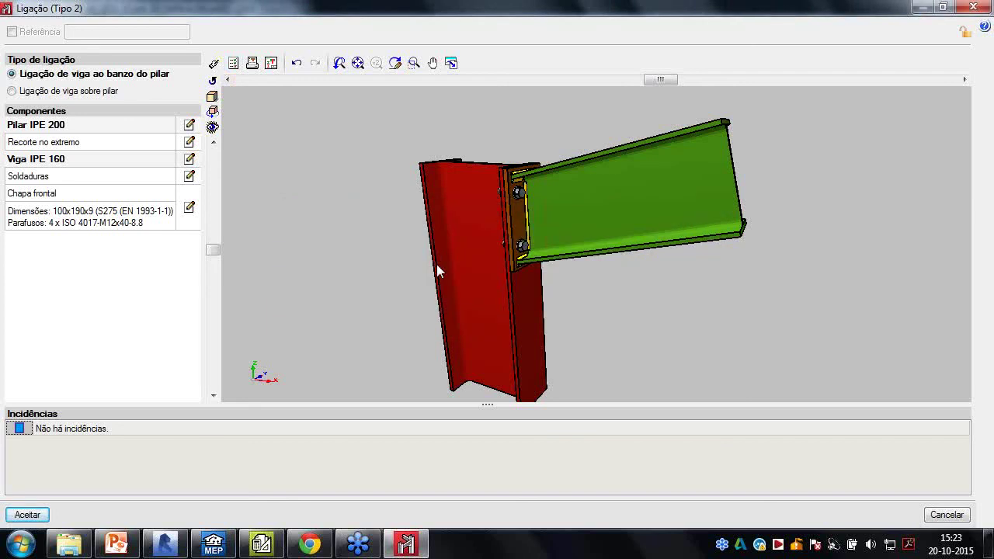
pyautogui.click(973, 7)
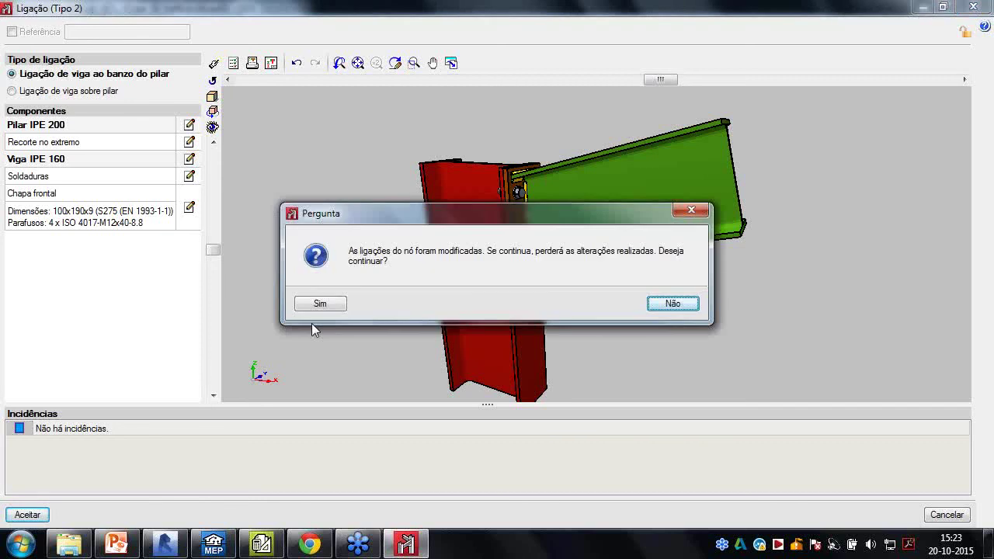
pyautogui.click(320, 304)
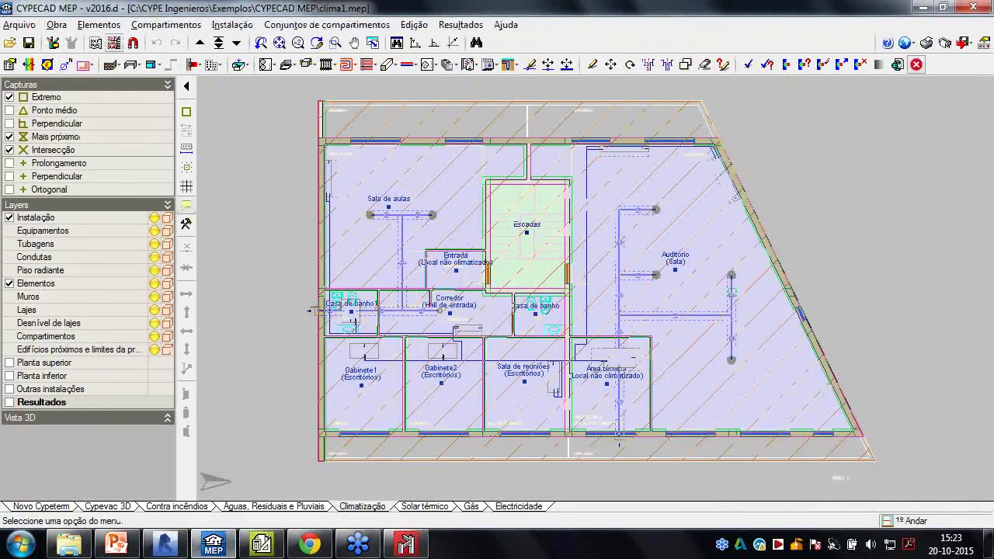
# In CYPECAD MEP, start a variable refrigerant flow outdoor unit, view the Toshiba centralised control options, and cancel without placing the unit
pyautogui.click(232, 24)
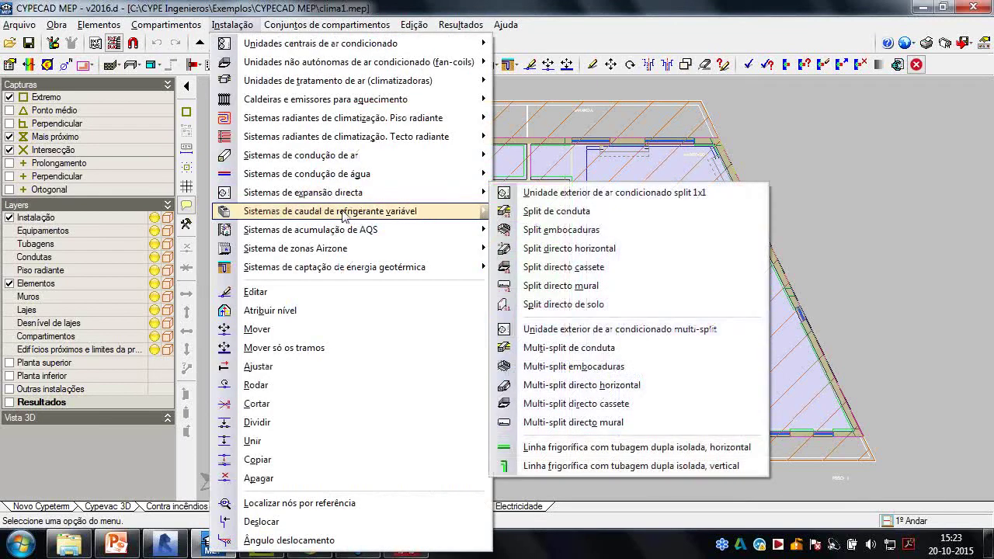
pyautogui.moveTo(348, 218)
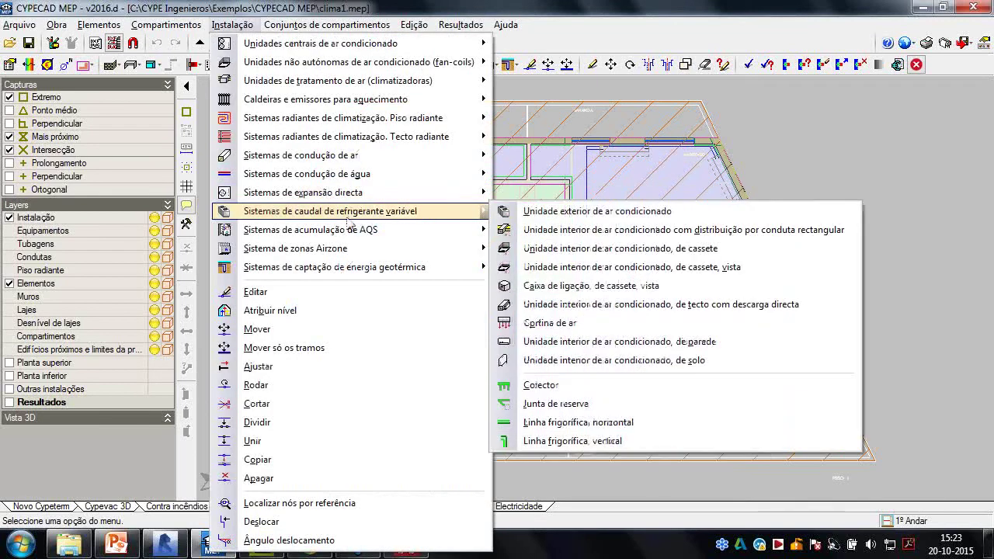
pyautogui.click(584, 213)
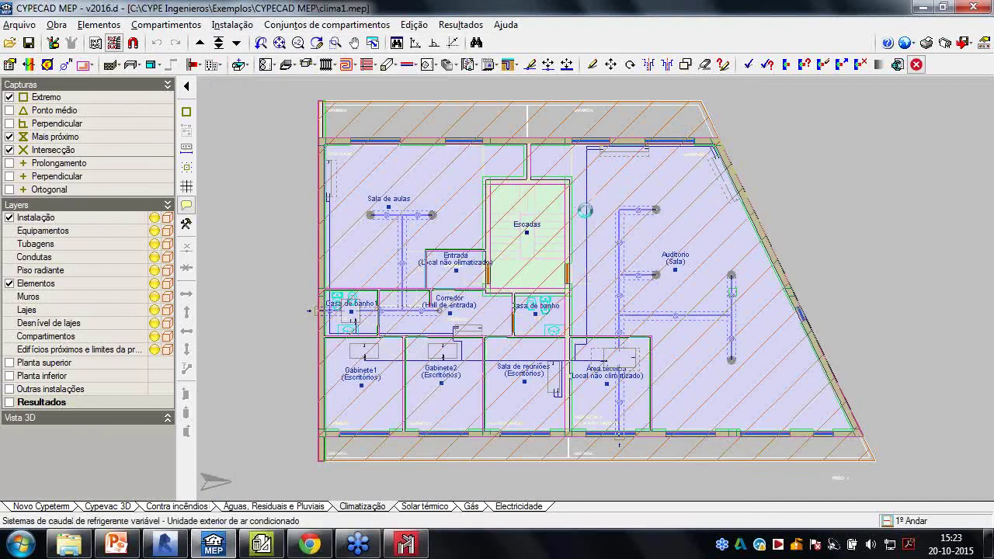
pyautogui.click(584, 210)
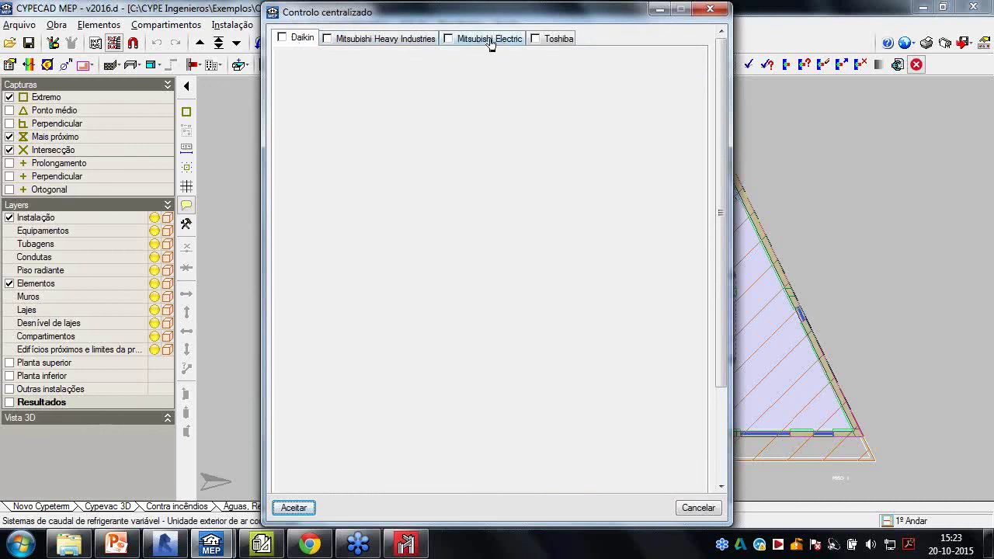
pyautogui.click(535, 40)
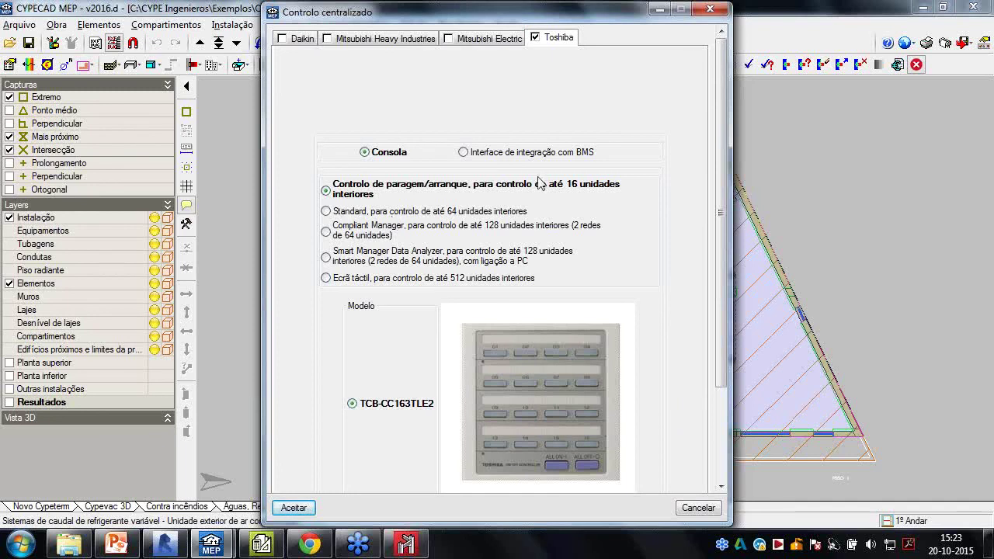
pyautogui.click(707, 11)
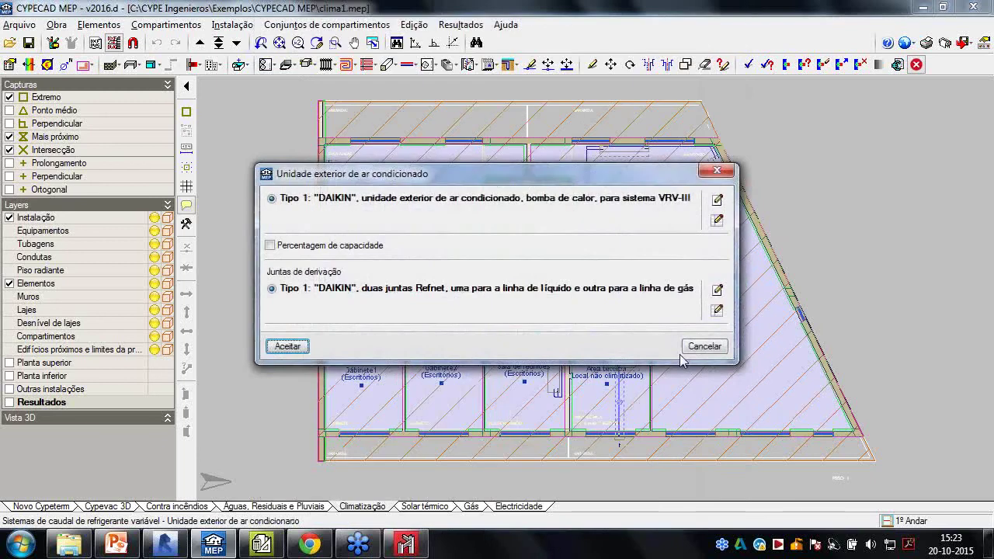
pyautogui.click(703, 346)
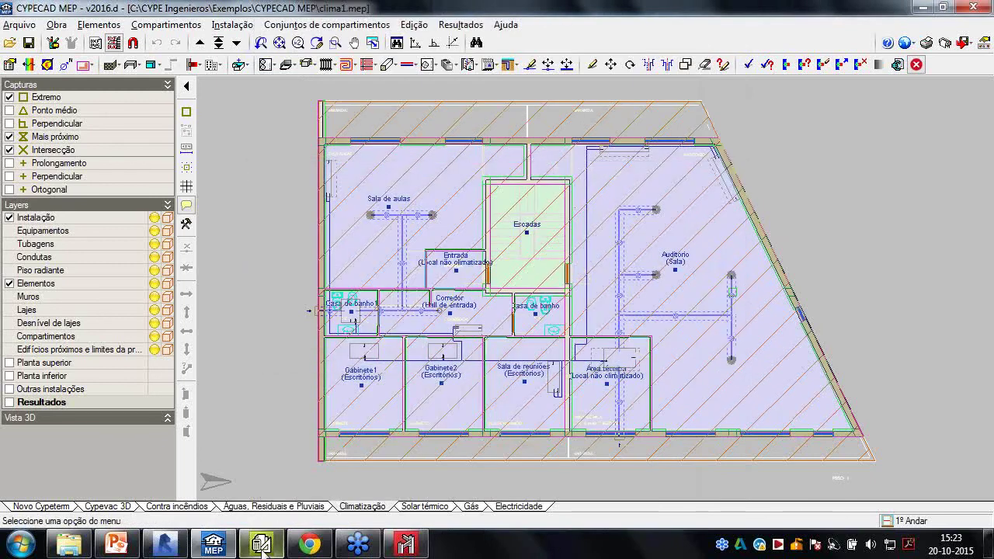
# Switch to Arquimedes and open measurement on DXF-DWG from the P7 row of the CSZ010 footing item
pyautogui.click(259, 546)
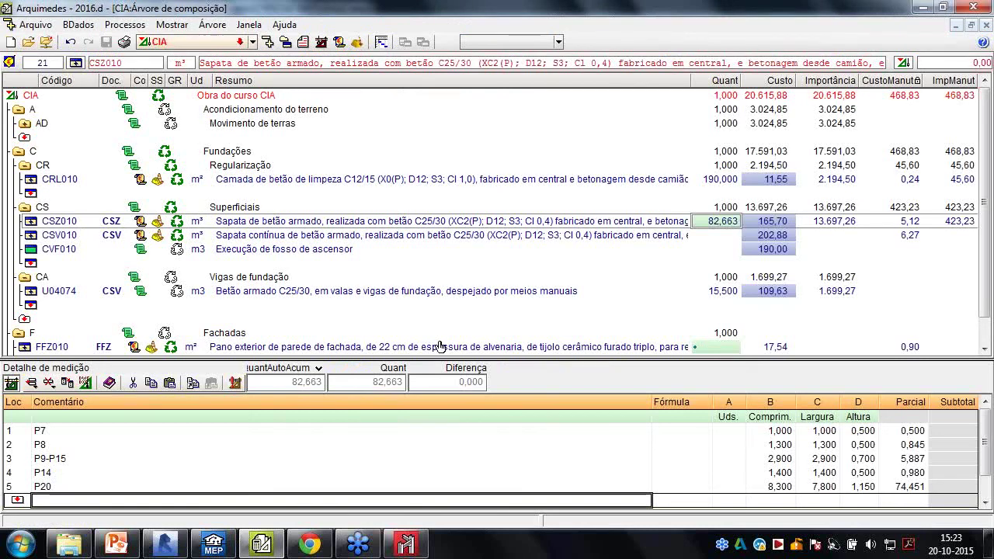
pyautogui.click(775, 431)
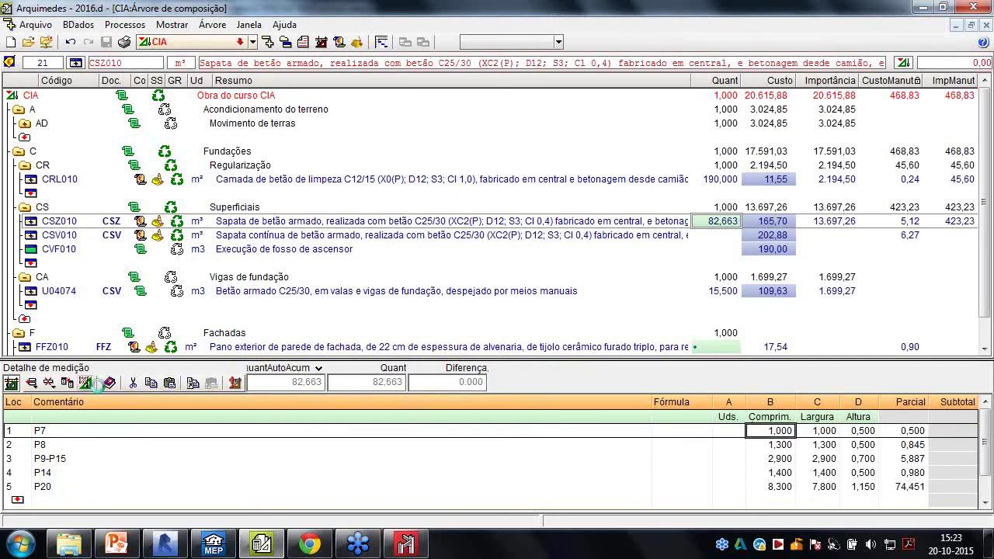
pyautogui.click(99, 385)
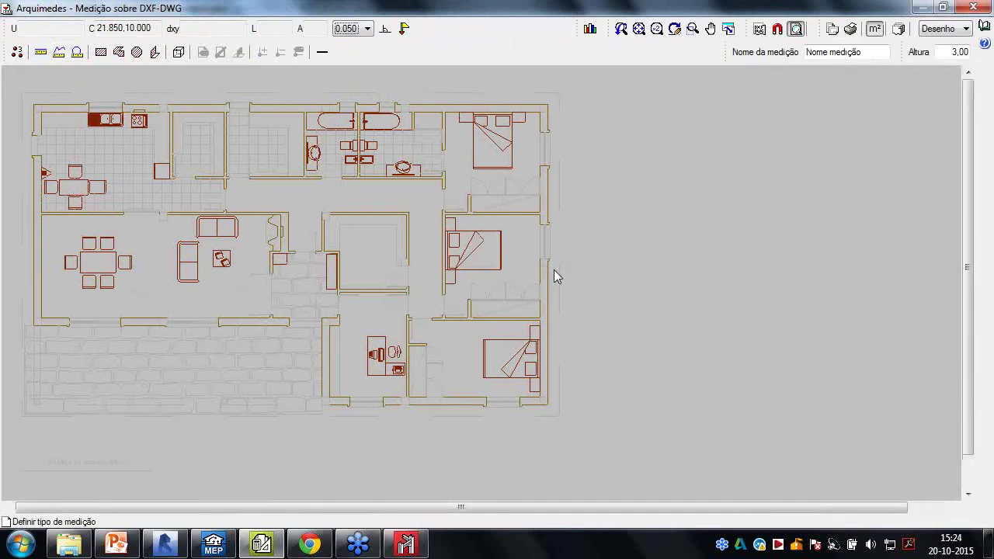
pyautogui.scroll(1, 552, 268)
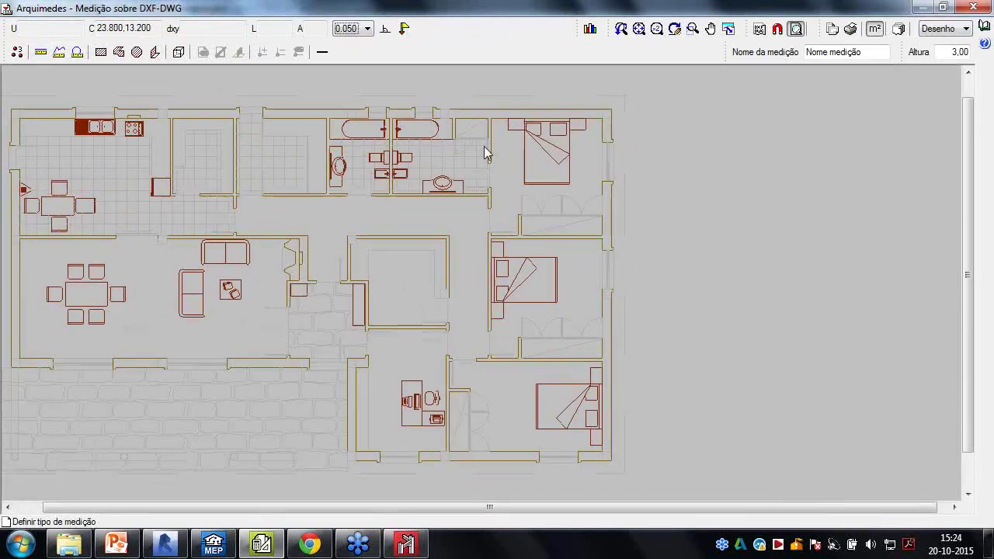
# Measure a vertical surface 3.00 m high and about 11 m long along the bedrooms' shared exterior wall, following its inner face
pyautogui.click(155, 53)
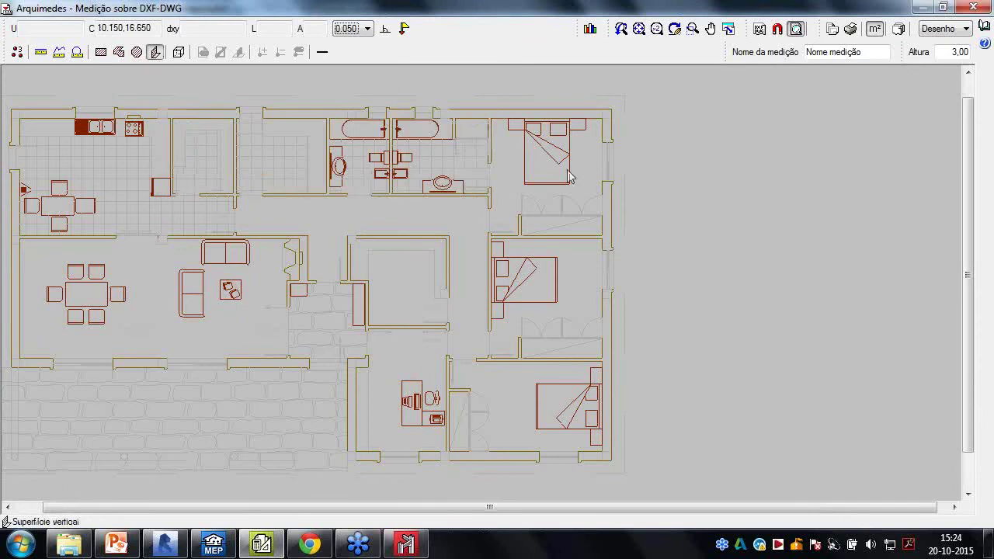
pyautogui.click(603, 124)
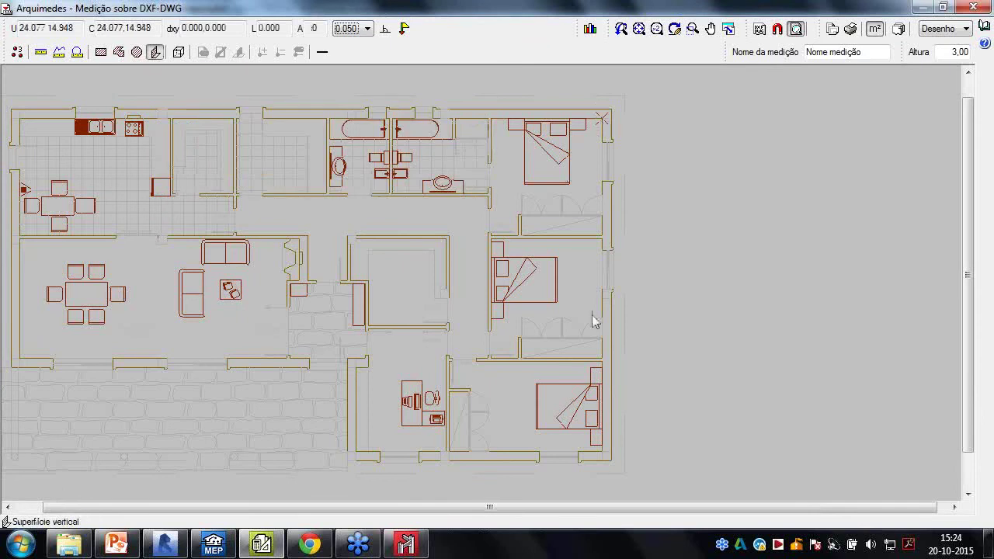
pyautogui.click(604, 455)
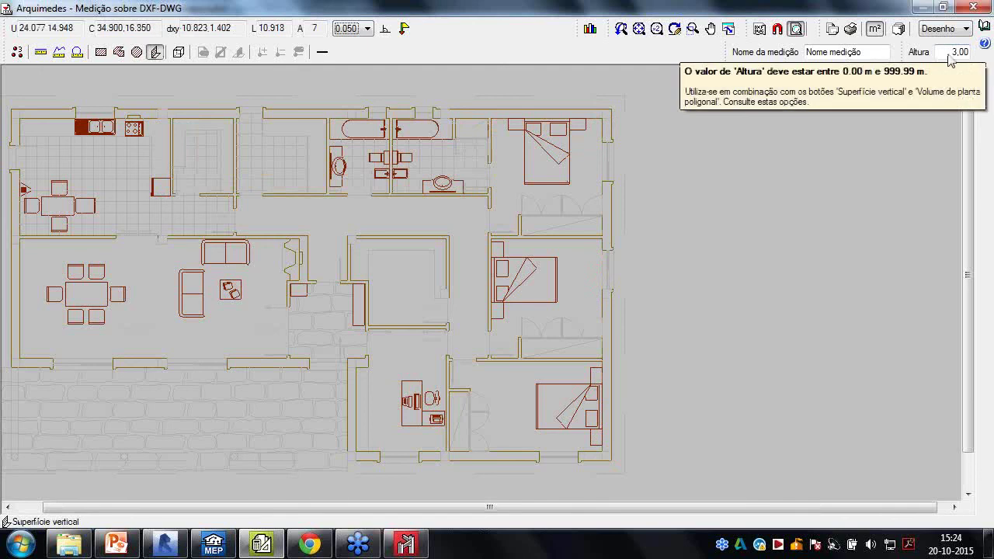
pyautogui.click(597, 450)
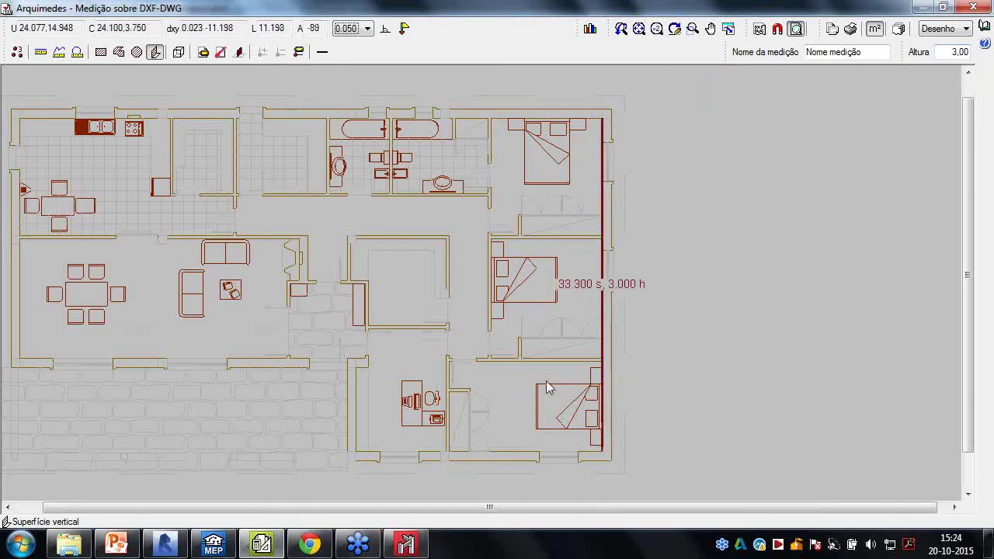
pyautogui.scroll(3, 577, 341)
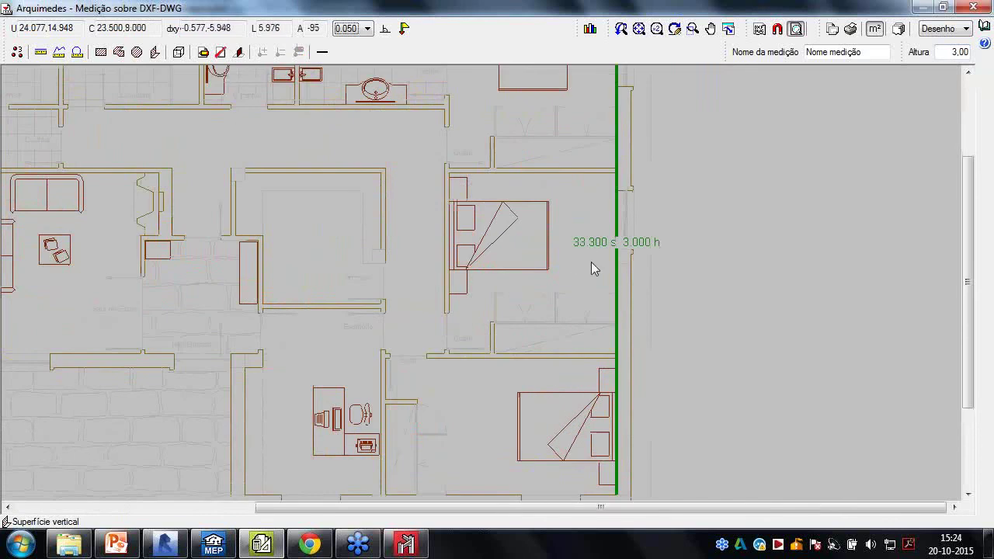
# Assign a new height of 3.30 m to the vertical surface measured along the bedrooms' shared exterior wall
pyautogui.scroll(-2, 591, 264)
pyautogui.scroll(-1, 591, 268)
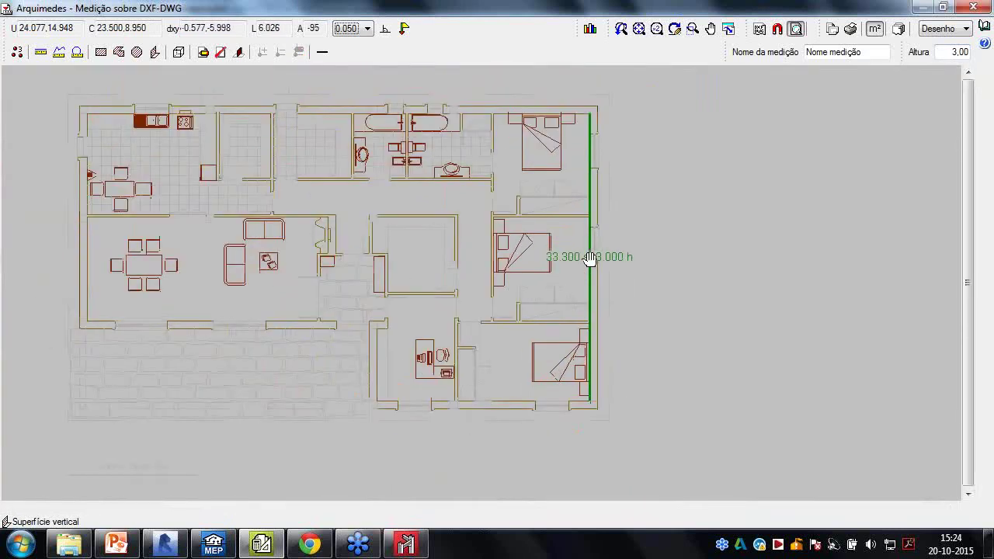
pyautogui.scroll(1, 592, 268)
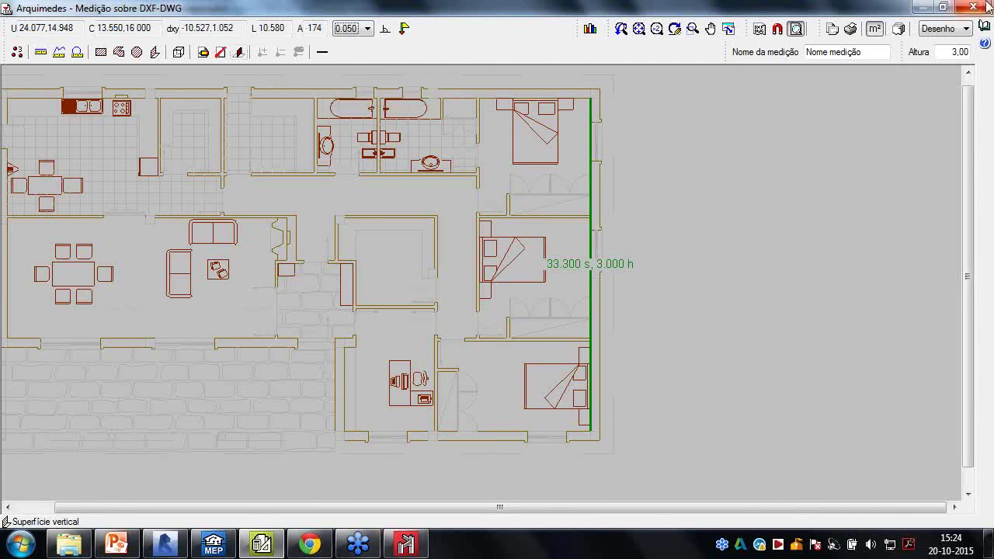
pyautogui.click(239, 52)
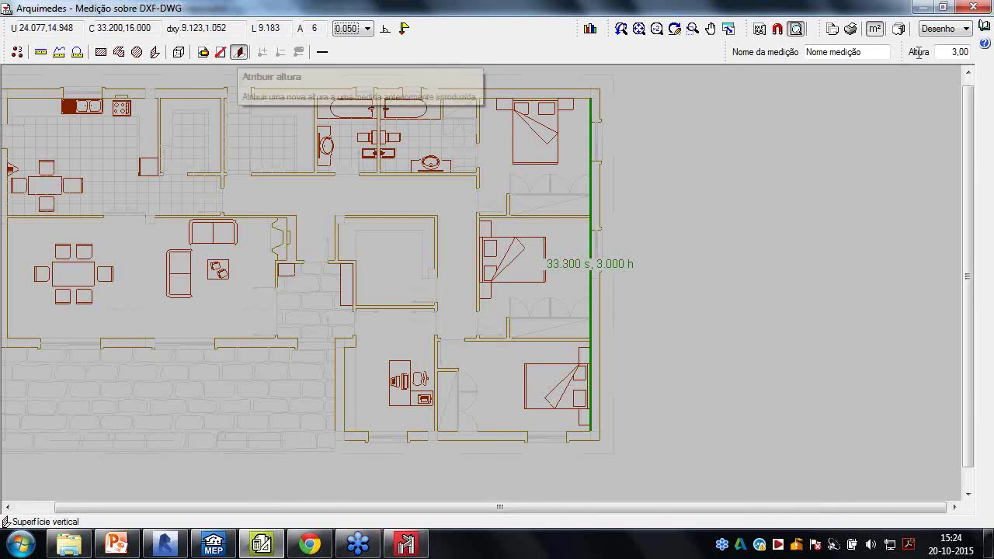
pyautogui.write('3.3')
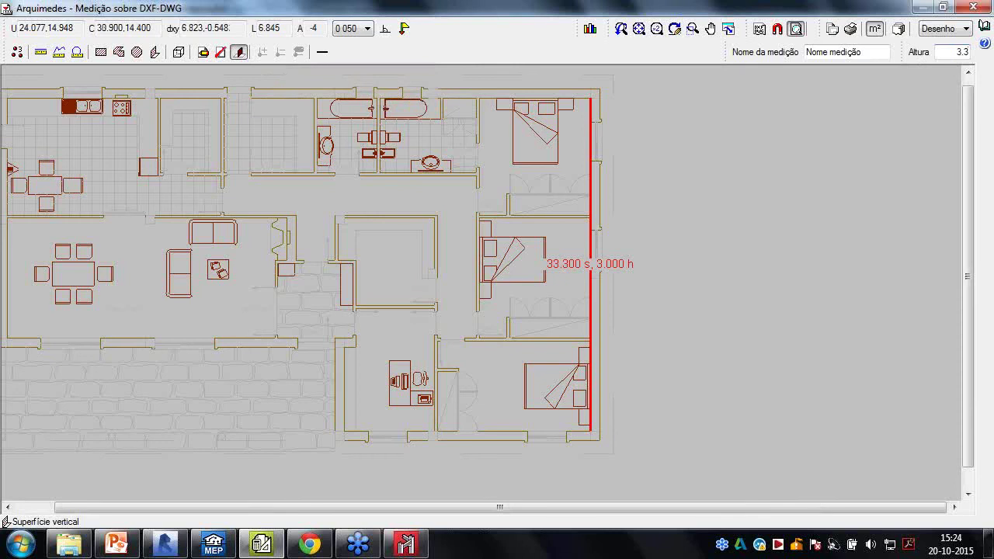
pyautogui.press('Return')
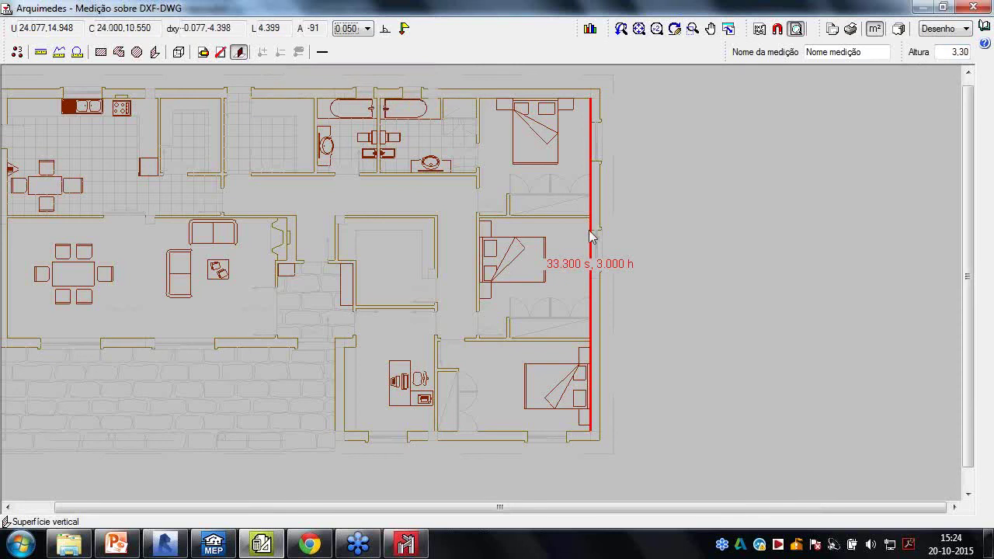
pyautogui.scroll(1, 563, 237)
pyautogui.scroll(1, 613, 286)
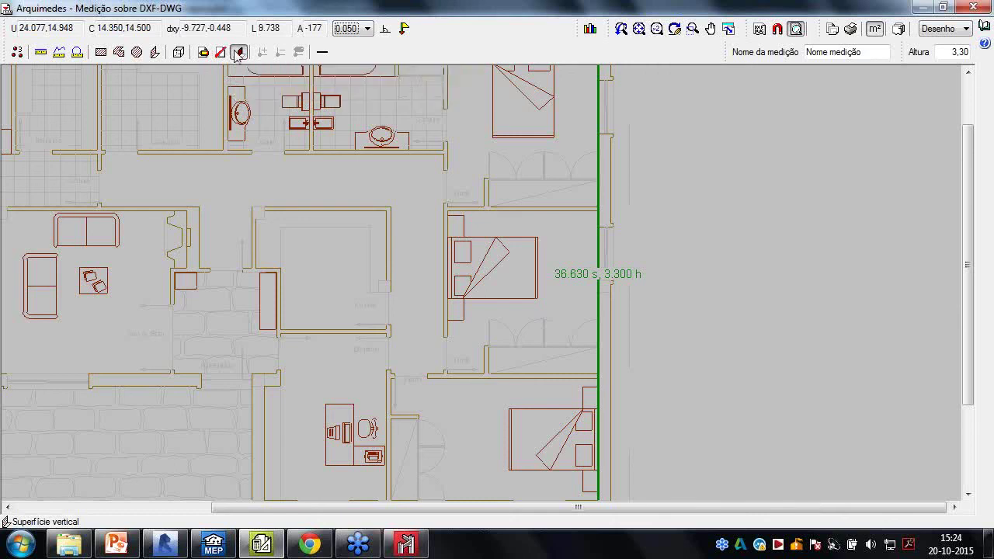
# Close the DXF-DWG measurement, keeping the measured surface in the footing item, and close the CIA project window
pyautogui.click(971, 7)
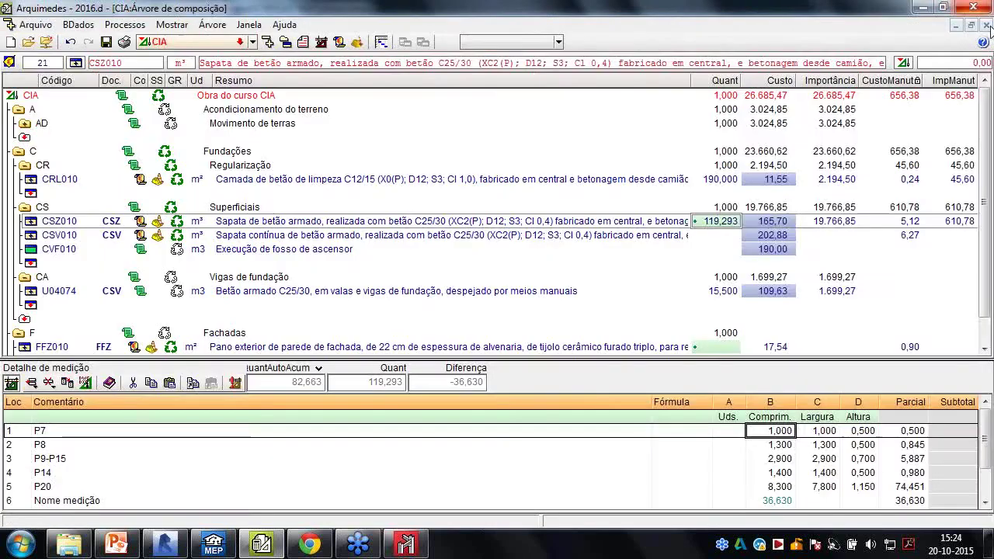
pyautogui.click(987, 26)
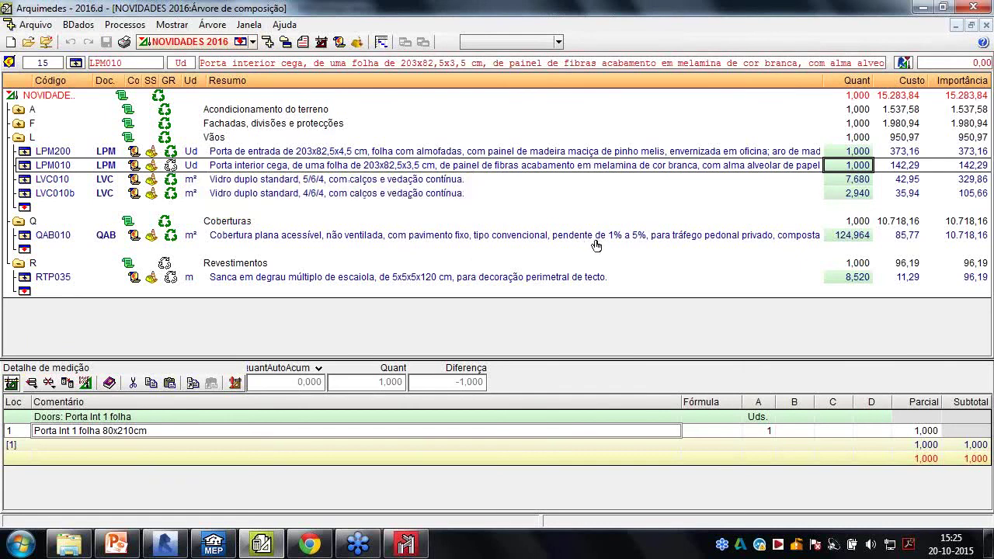
# Open the article assignment and measurement extraction for the NOVIDADES 2016 job and examine the Revit entities linked to the facades and Vãos chapters
pyautogui.click(903, 62)
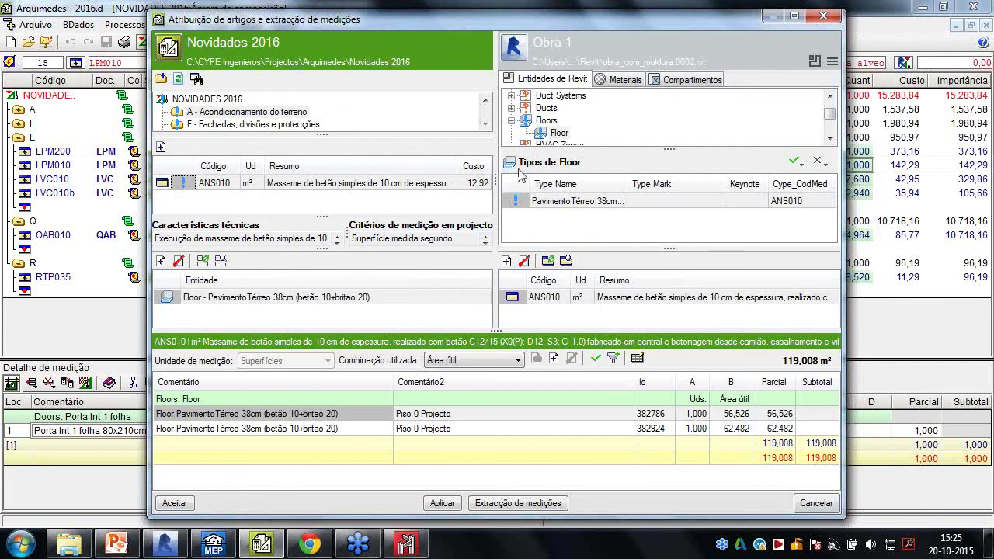
pyautogui.click(217, 126)
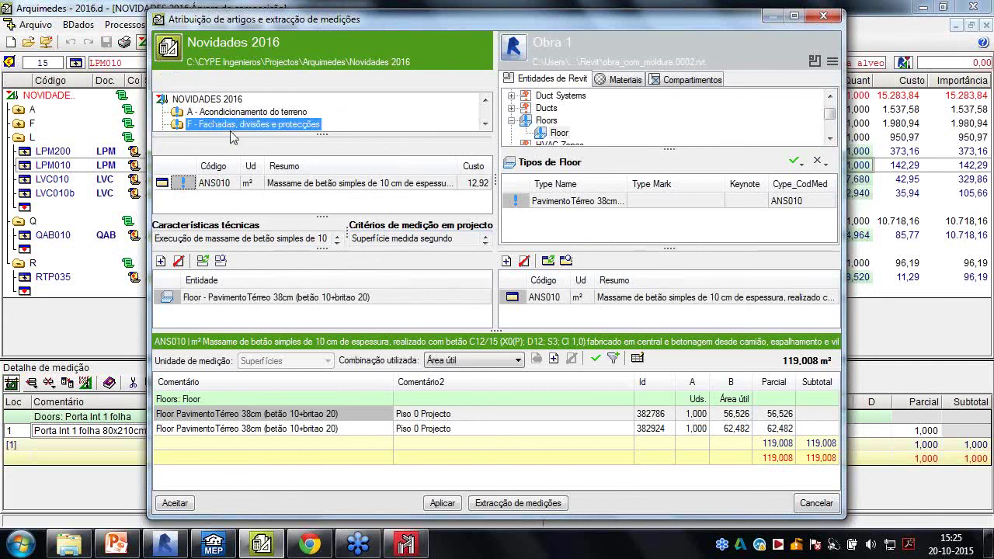
pyautogui.scroll(-1, 466, 116)
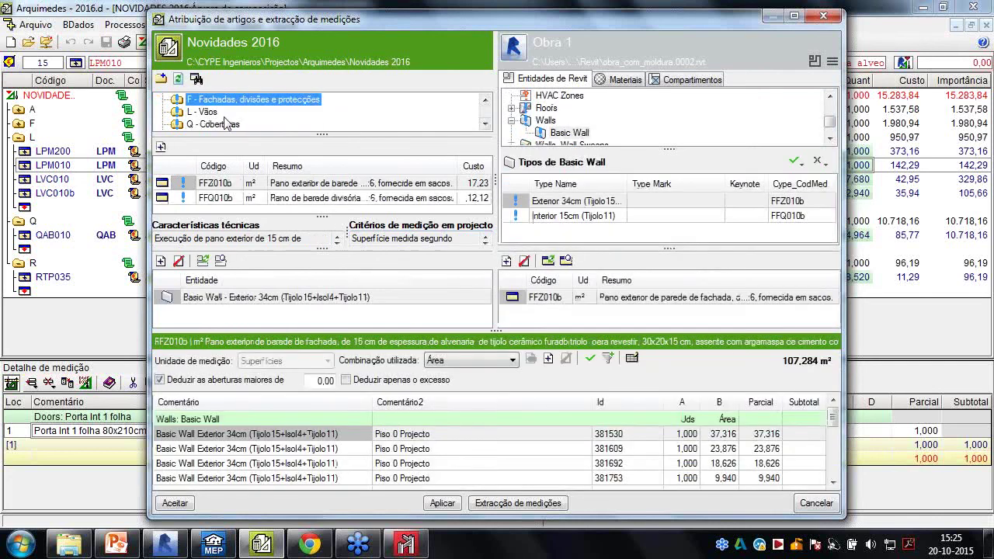
pyautogui.click(201, 112)
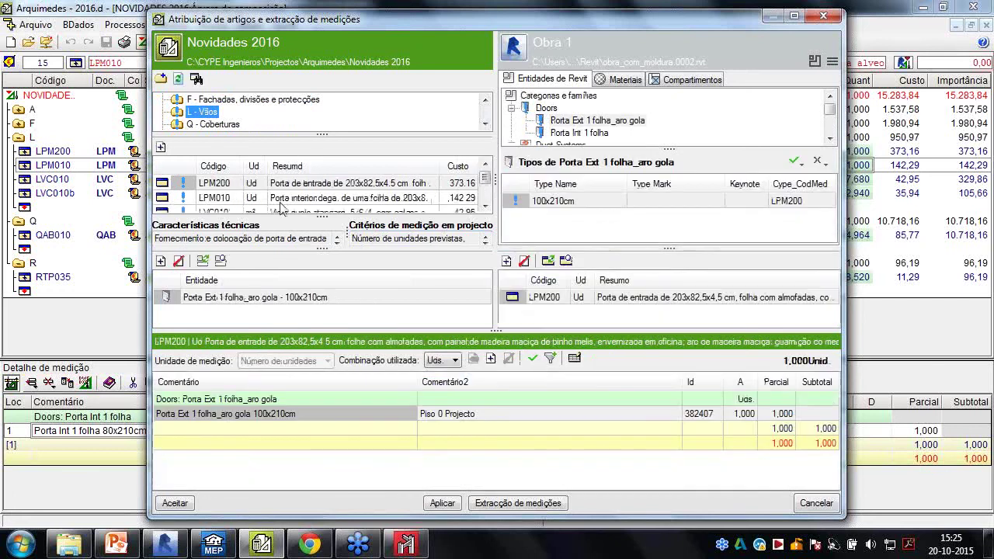
pyautogui.click(350, 297)
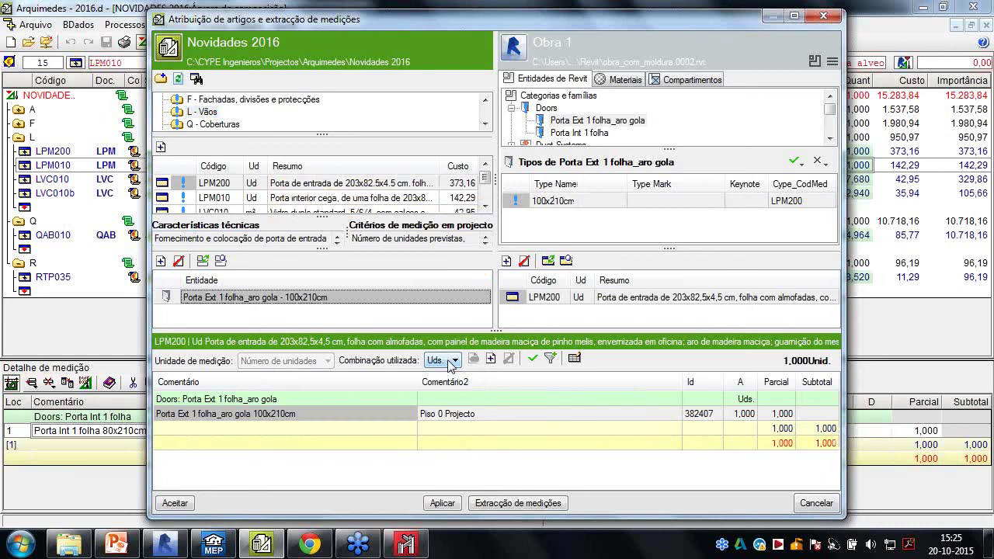
# View the parameters available for measuring the exterior door item LPM200, leaving its combination unaltered, and close the assignment dialog
pyautogui.click(491, 359)
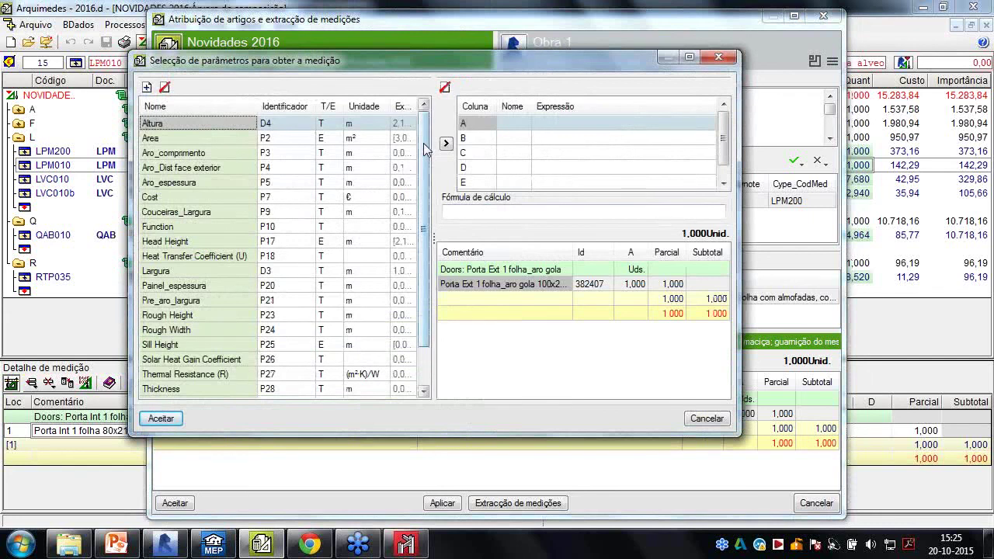
pyautogui.scroll(-1, 425, 155)
pyautogui.scroll(1, 426, 156)
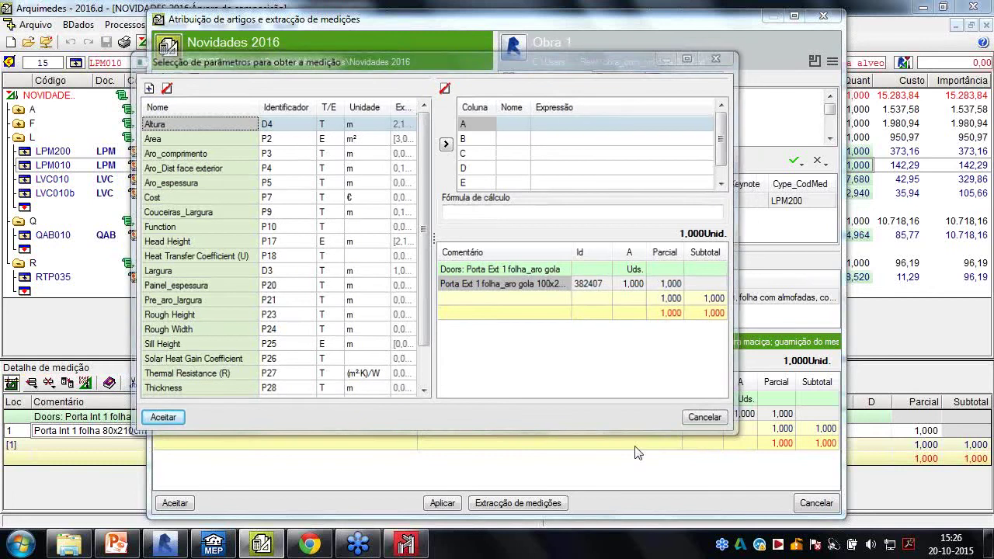
pyautogui.click(709, 60)
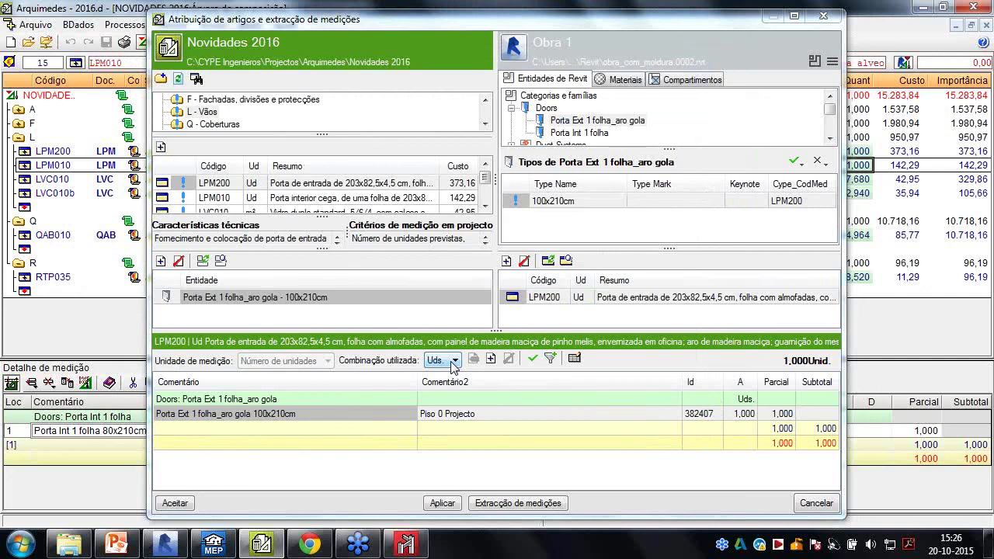
pyautogui.click(825, 17)
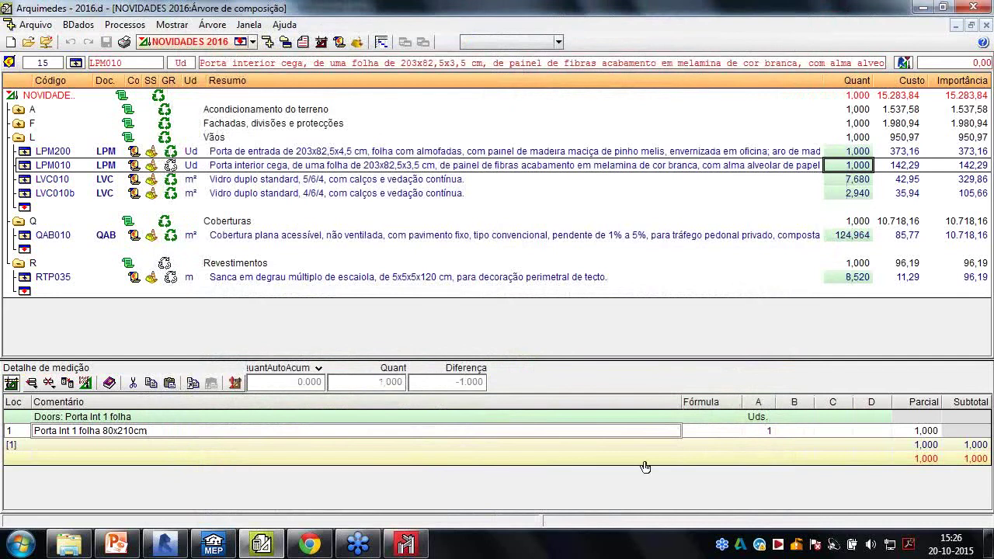
# Switch to Revit and open the Piso 0 floor plan of the obra_com_moldura model
pyautogui.click(168, 548)
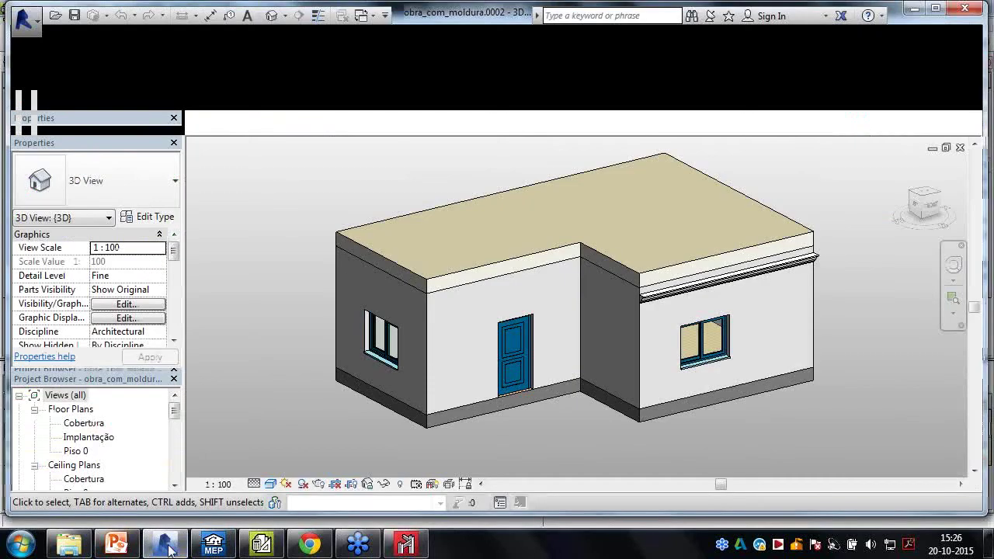
pyautogui.click(86, 452)
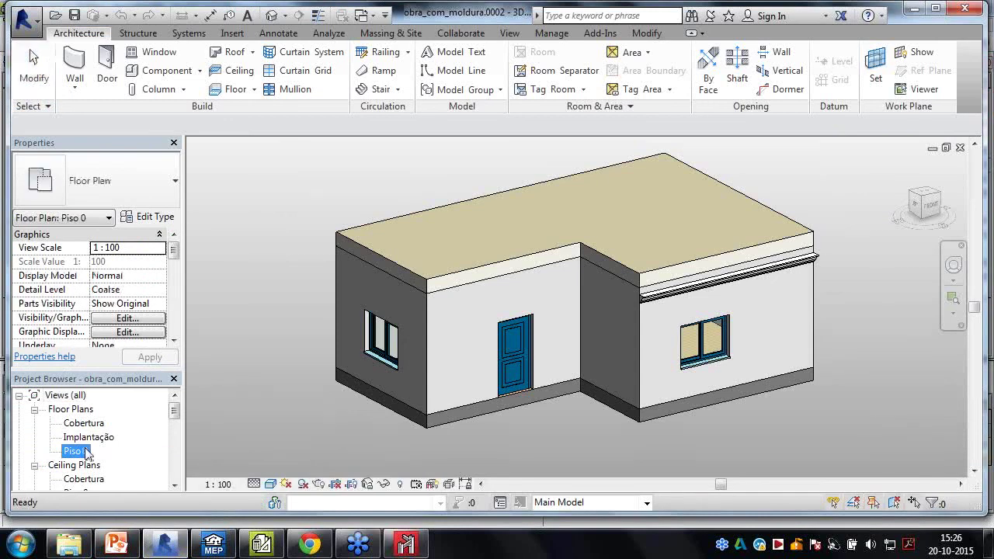
pyautogui.doubleClick(86, 452)
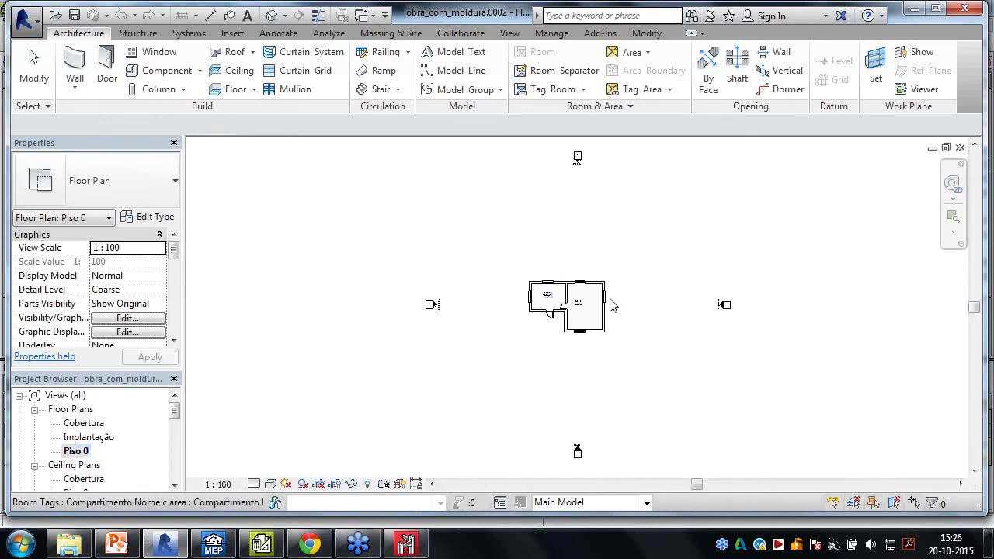
# Place a Porta Int 1 folha 80x210cm door in the wall between Sala 1 and Sala 2, about 0.70 m from the existing door and opening into Sala 2
pyautogui.scroll(6, 596, 314)
pyautogui.moveTo(598, 322); pyautogui.dragTo(530, 238, button='middle')
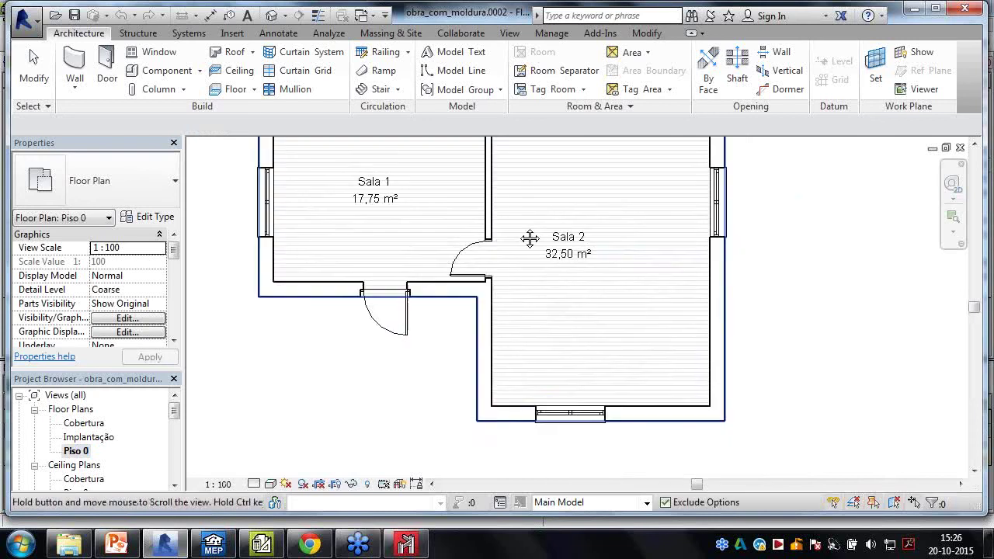
pyautogui.scroll(-2, 530, 238)
pyautogui.scroll(1, 493, 271)
pyautogui.scroll(3, 461, 303)
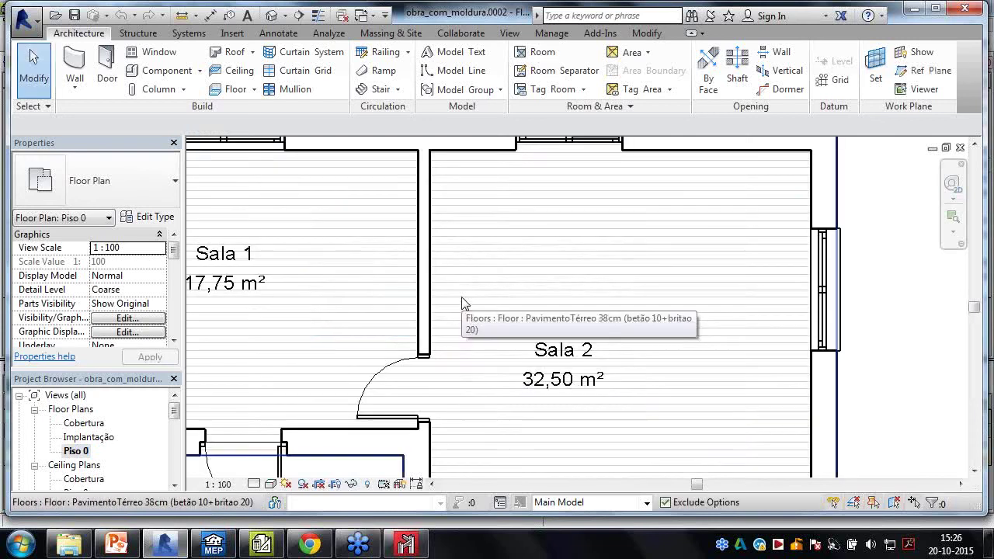
pyautogui.scroll(-2, 461, 303)
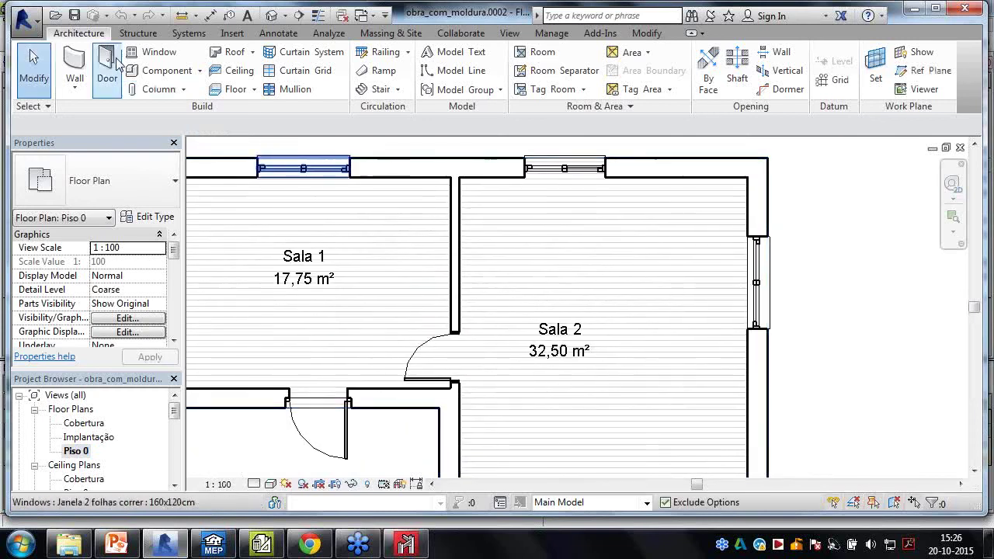
pyautogui.click(115, 67)
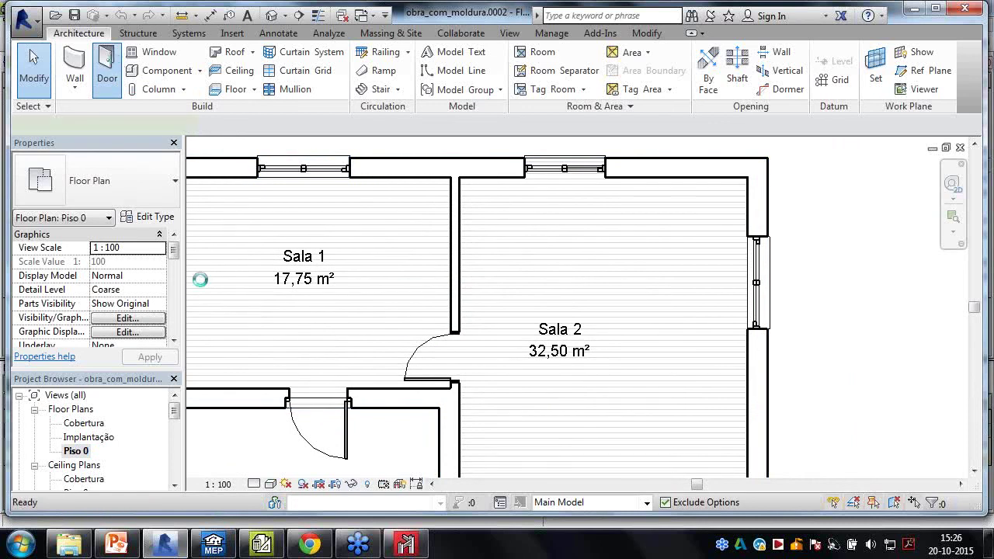
pyautogui.click(260, 548)
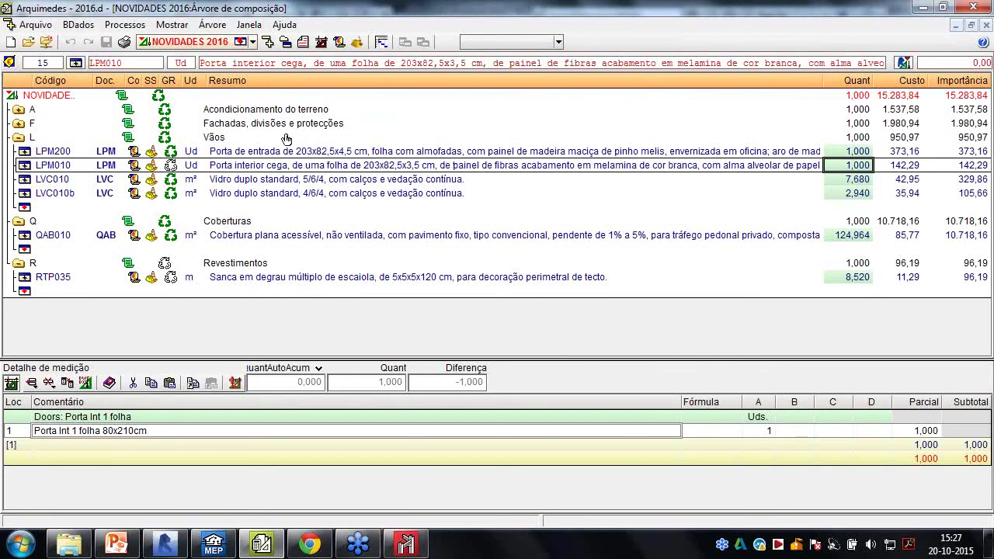
pyautogui.click(164, 543)
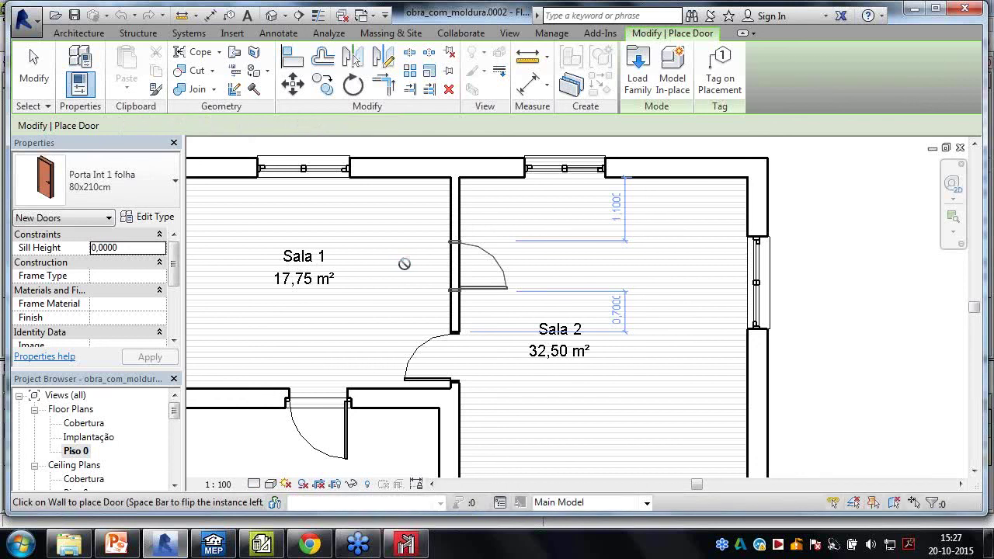
pyautogui.rightClick(406, 267)
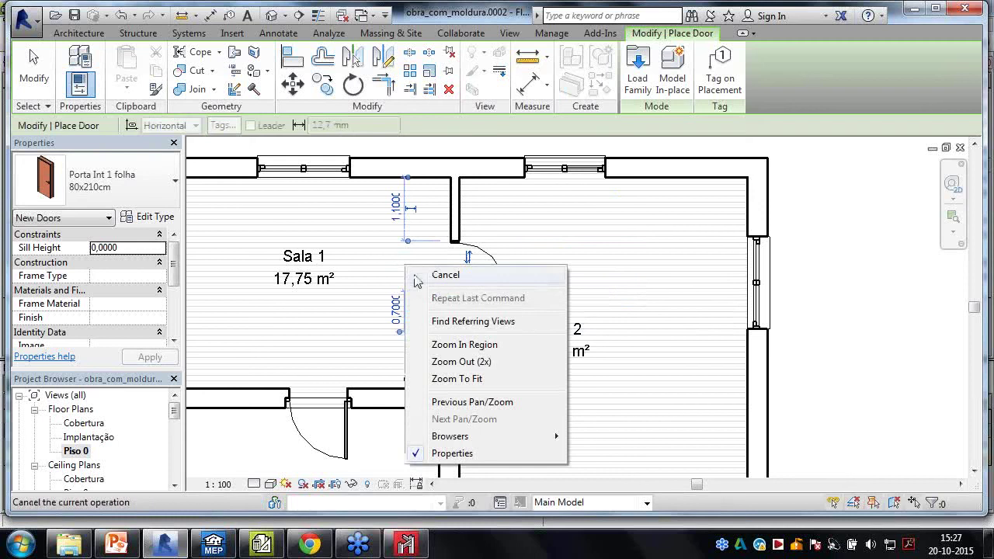
pyautogui.click(414, 278)
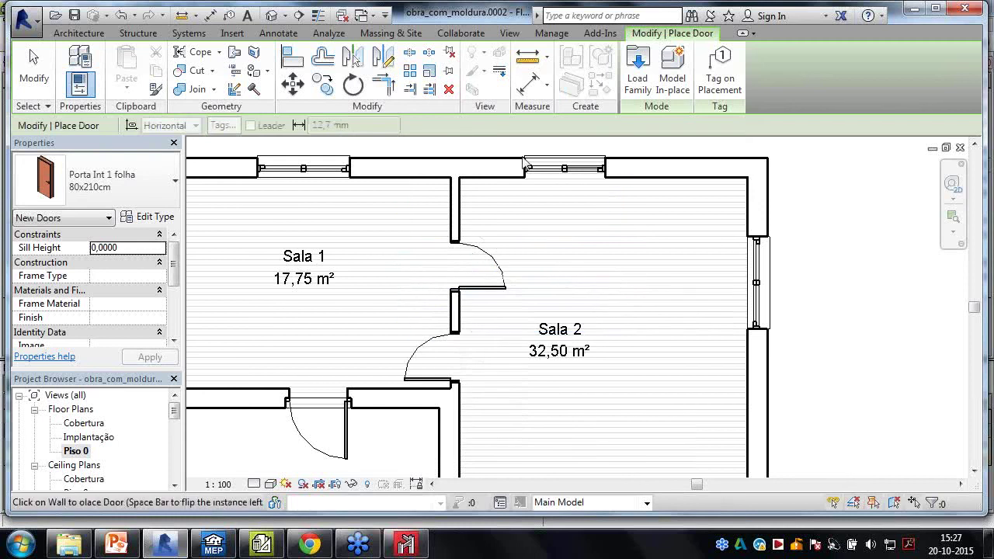
# Leave door placement and use the CYPE add-in's link with Arquimedes to start updating the job with the changes made in Revit
pyautogui.click(601, 33)
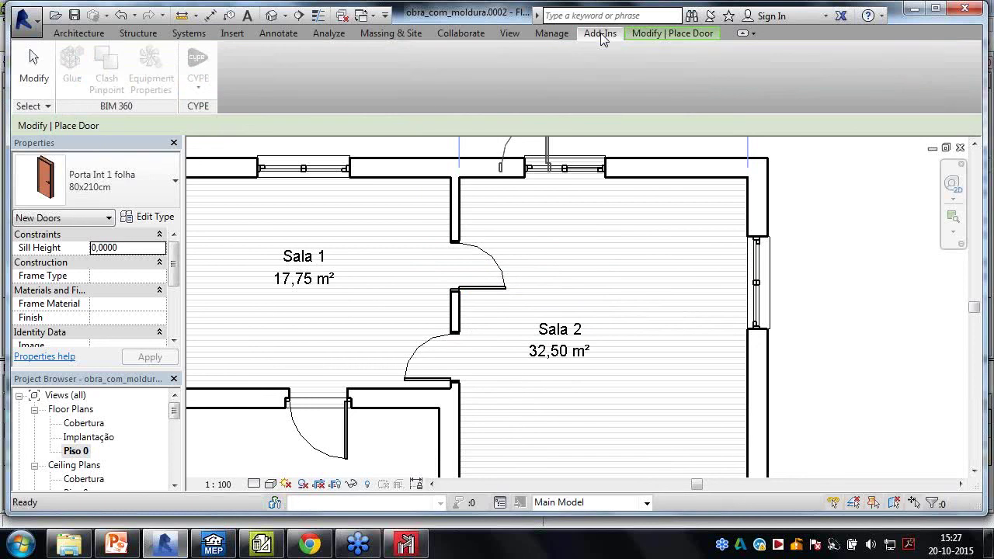
pyautogui.press('Escape')
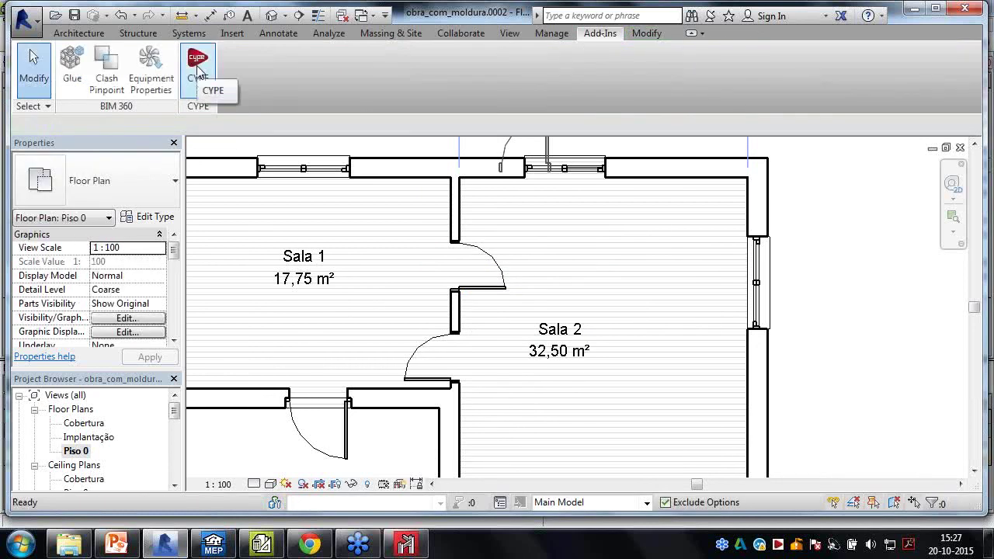
pyautogui.click(197, 69)
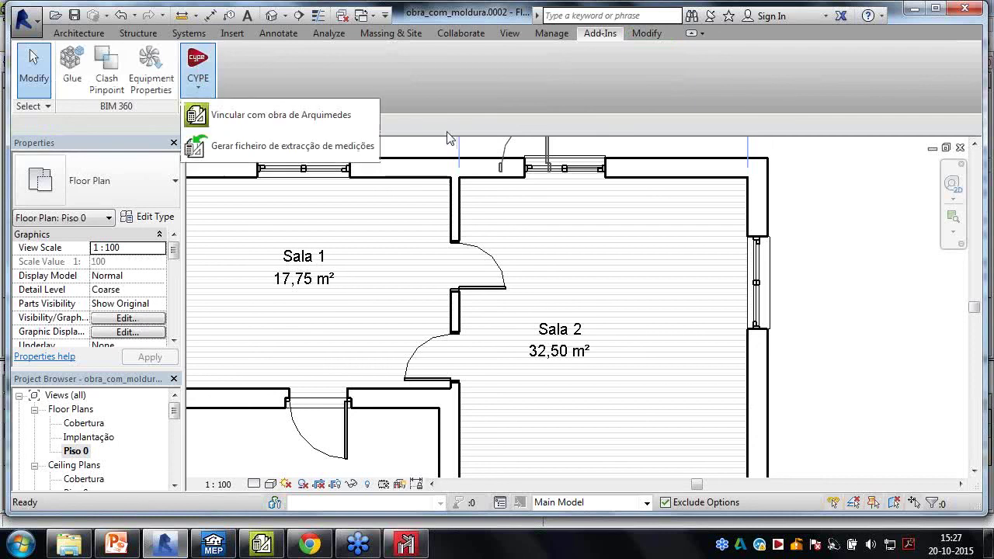
pyautogui.click(288, 122)
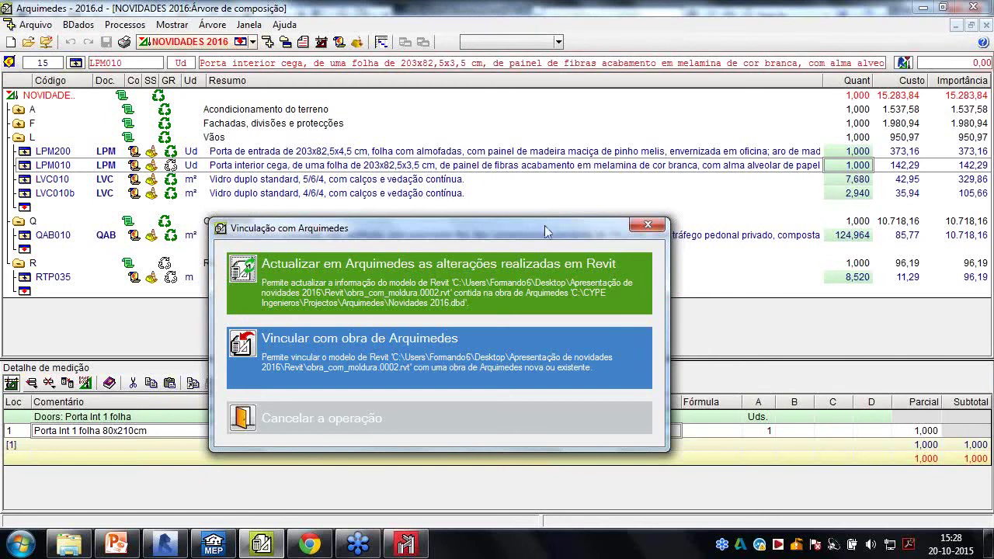
pyautogui.click(443, 208)
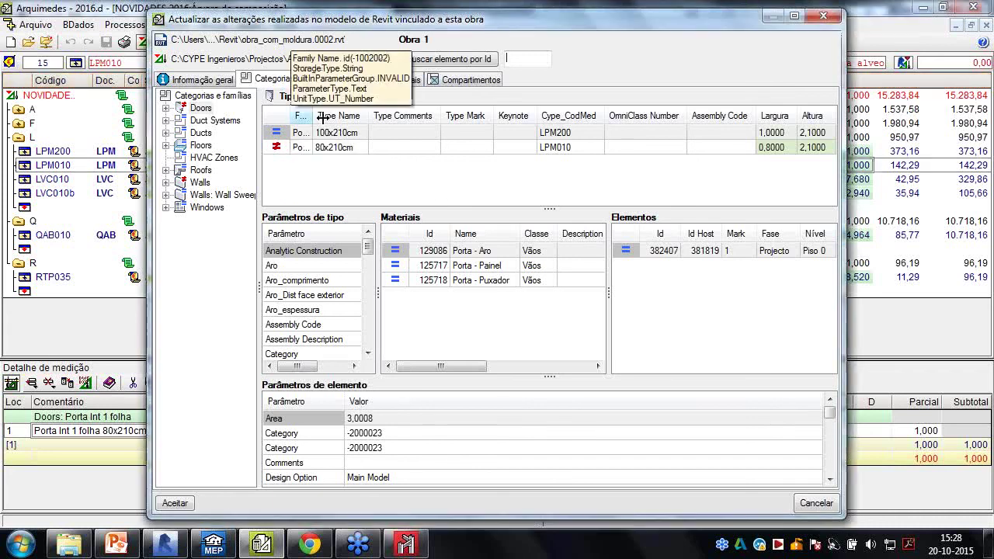
# Widen the Family Name column and select the Porta Int 1 folha 80x210cm door type to examine its changed elements
pyautogui.moveTo(319, 127); pyautogui.dragTo(346, 127)
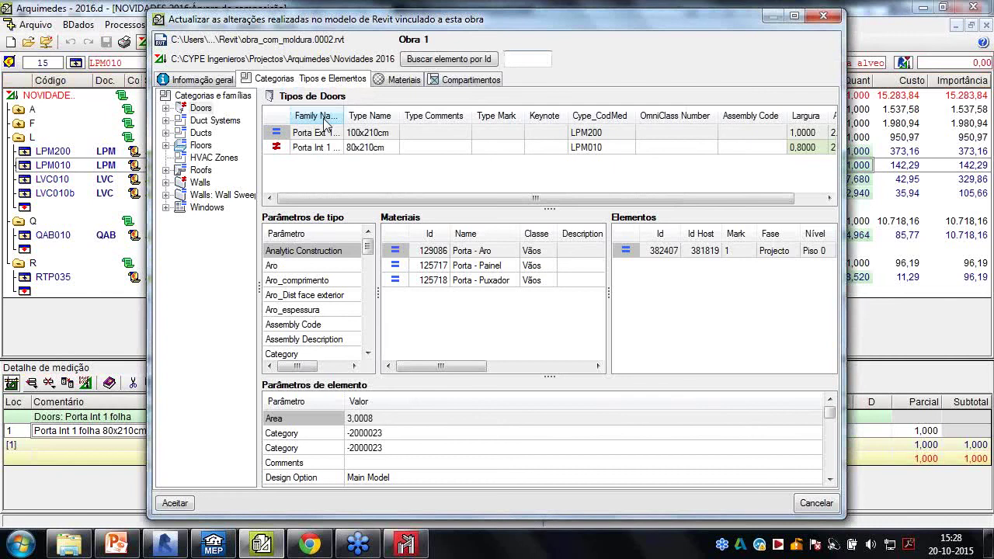
pyautogui.click(270, 150)
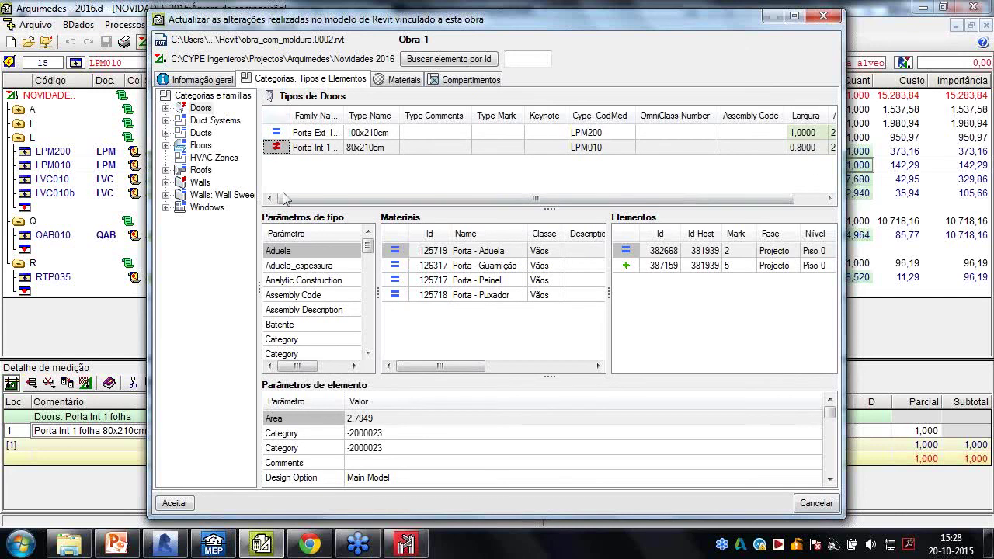
# Examine the changed Interior 15cm (Tijolo11) wall type and compare its previous and updated parameter values
pyautogui.click(201, 183)
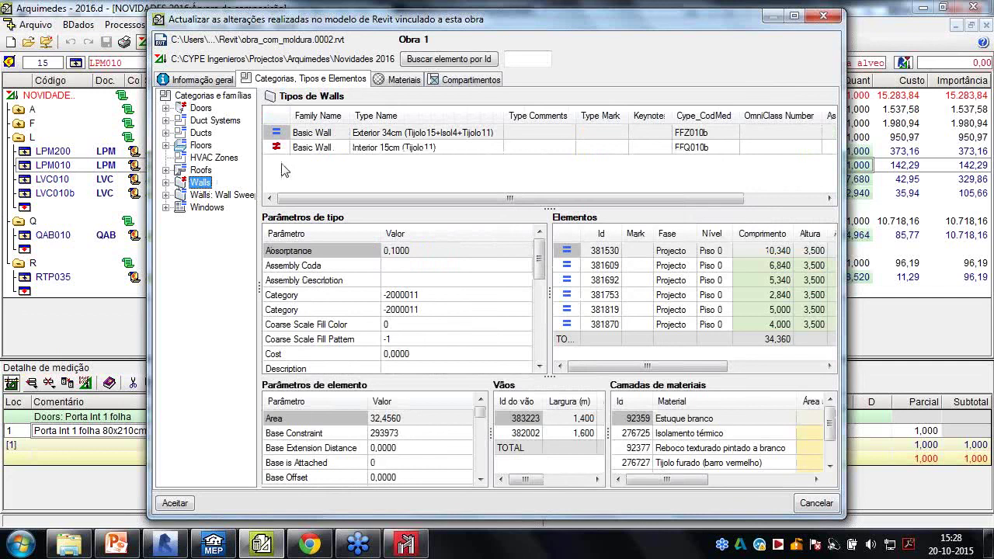
pyautogui.click(278, 146)
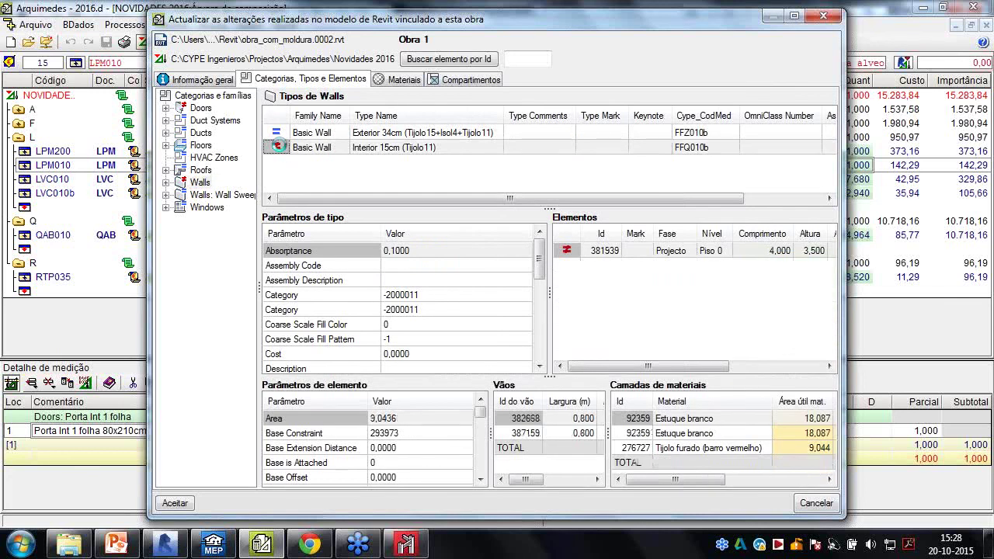
pyautogui.click(278, 147)
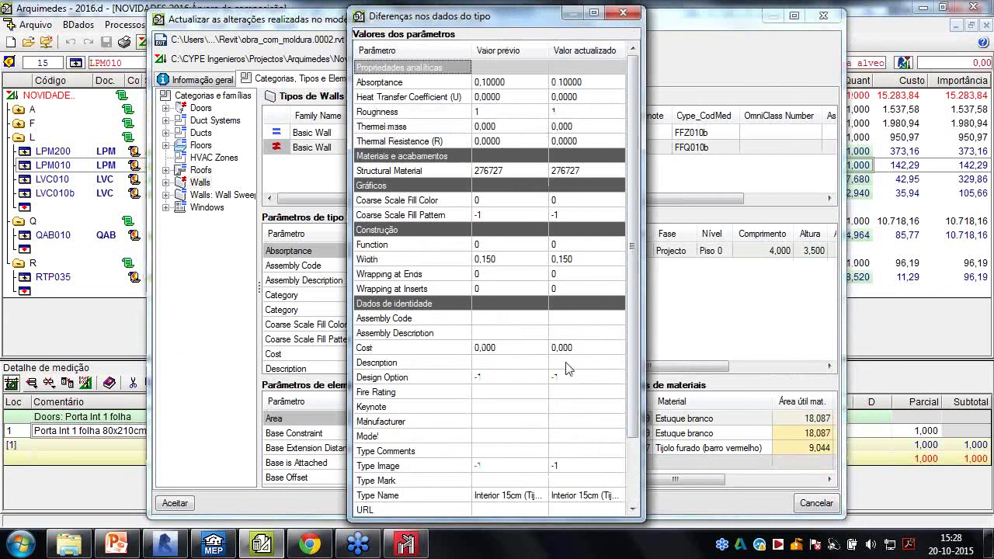
pyautogui.click(622, 12)
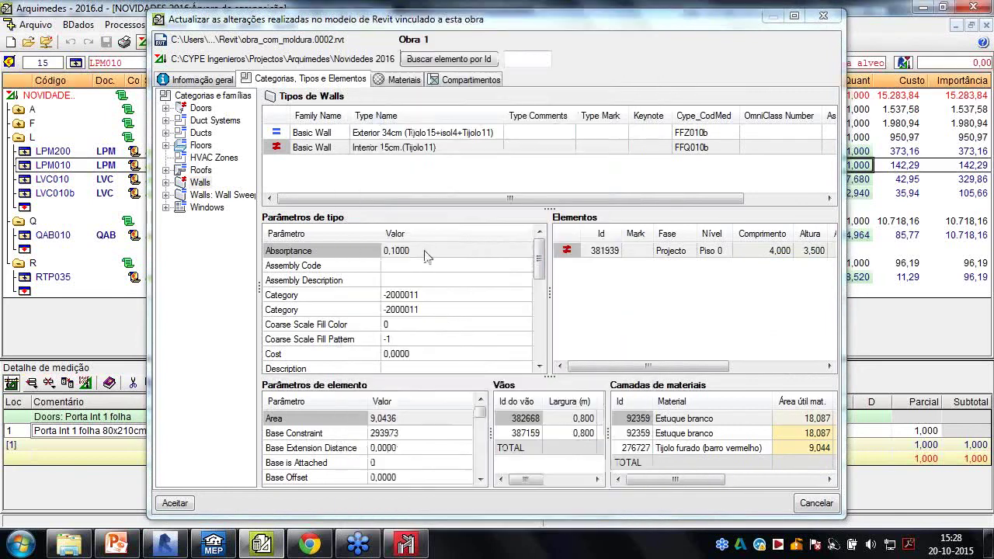
# Accept the changes made in the linked Revit model and acknowledge the backup-copies notice
pyautogui.click(176, 503)
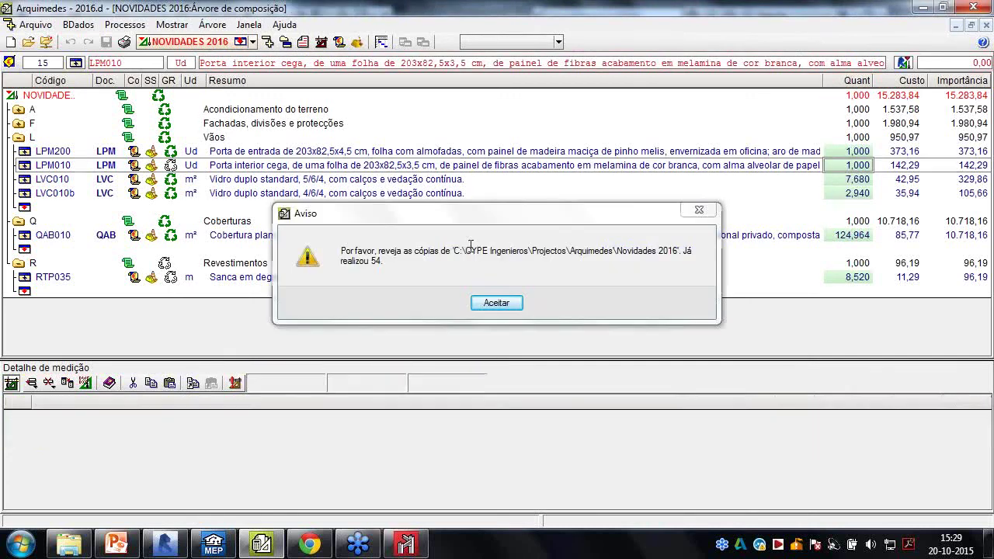
pyautogui.click(497, 303)
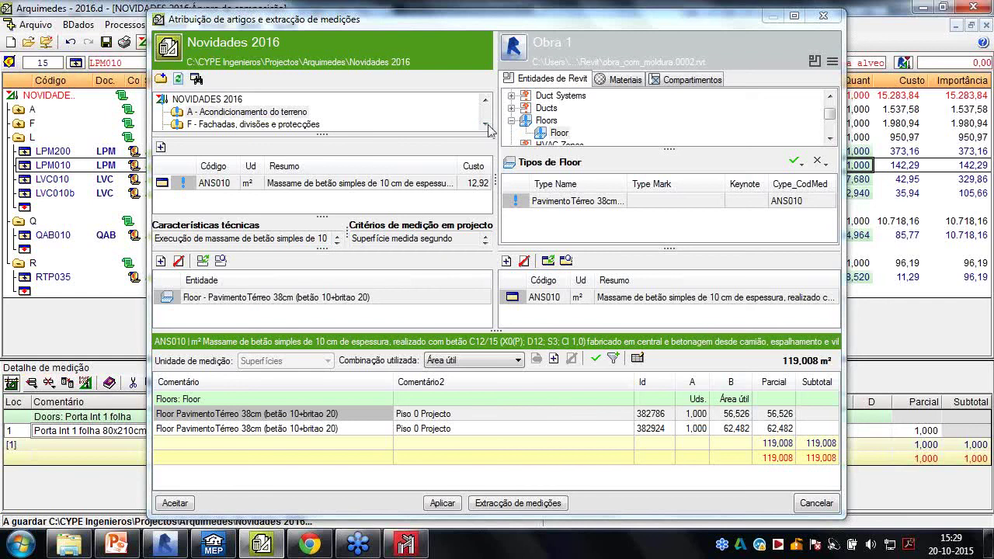
pyautogui.press('Return')
# Select the interior door item LPM010 in chapter L - Vãos to review its measurement lines
pyautogui.click(486, 123)
pyautogui.click(486, 124)
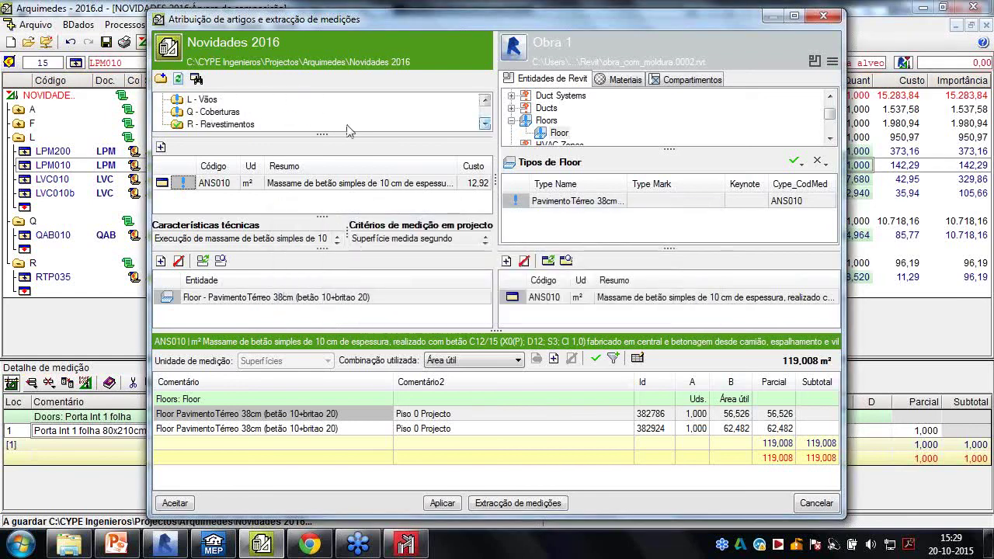
pyautogui.click(486, 99)
pyautogui.click(485, 99)
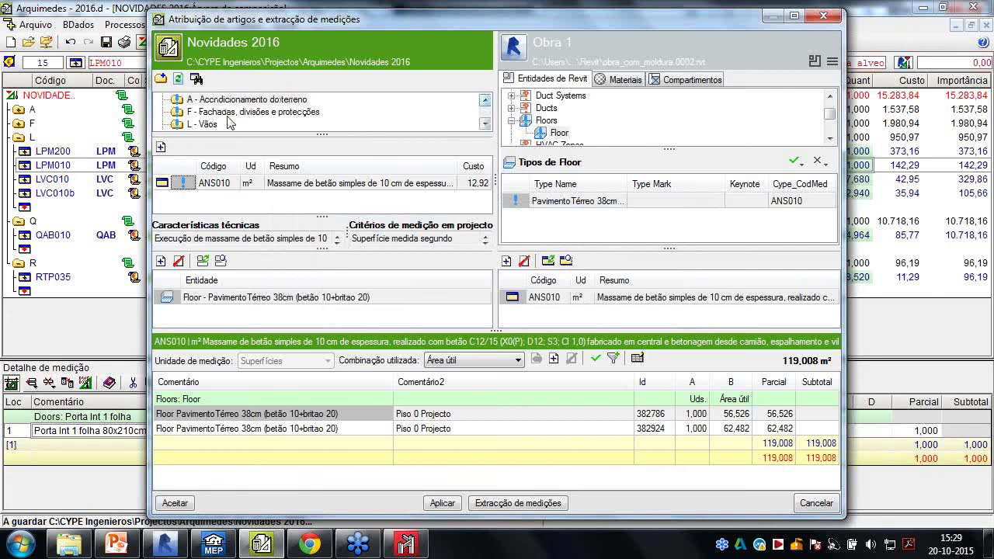
pyautogui.click(201, 125)
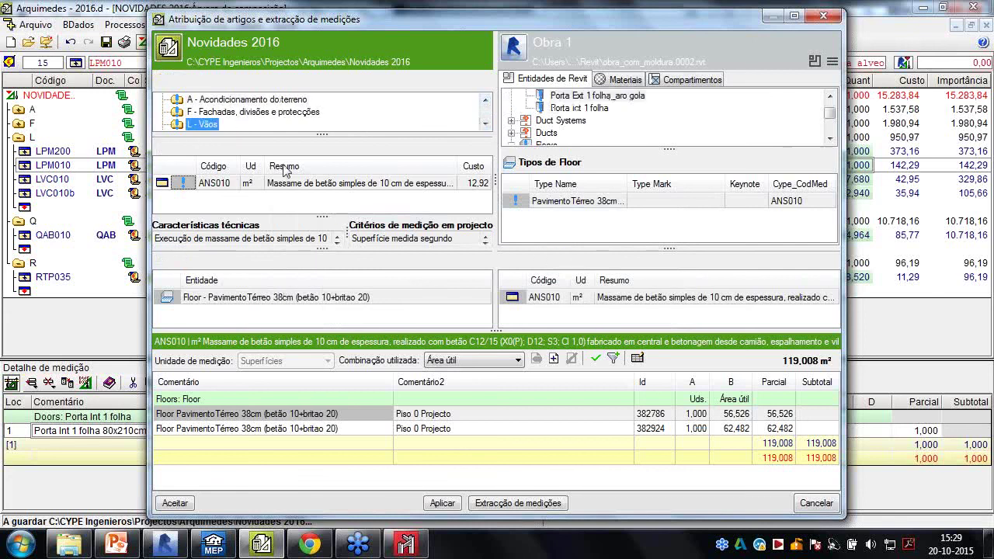
pyautogui.click(309, 198)
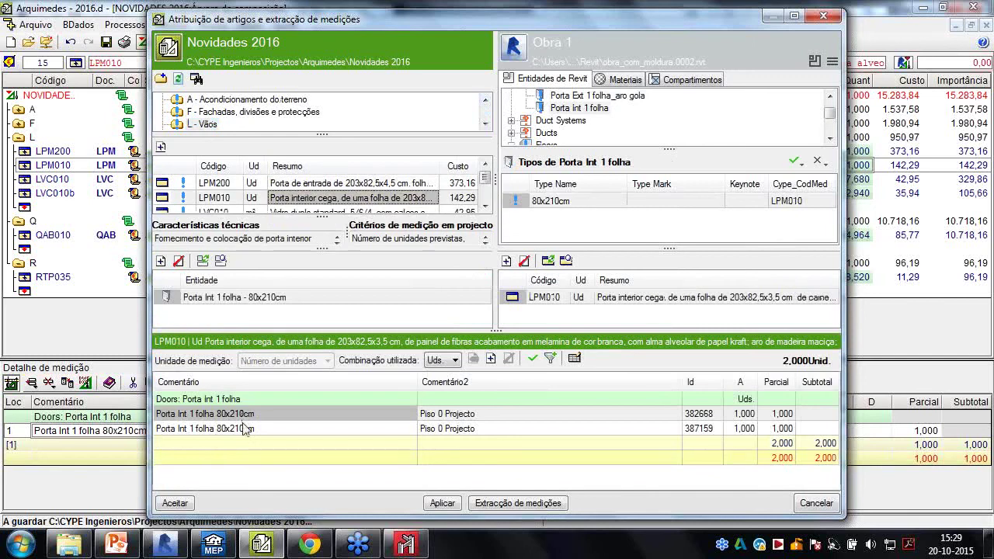
# Extract the measurements into the job and accept the article assignment, acknowledging the backup-copies notices
pyautogui.click(506, 503)
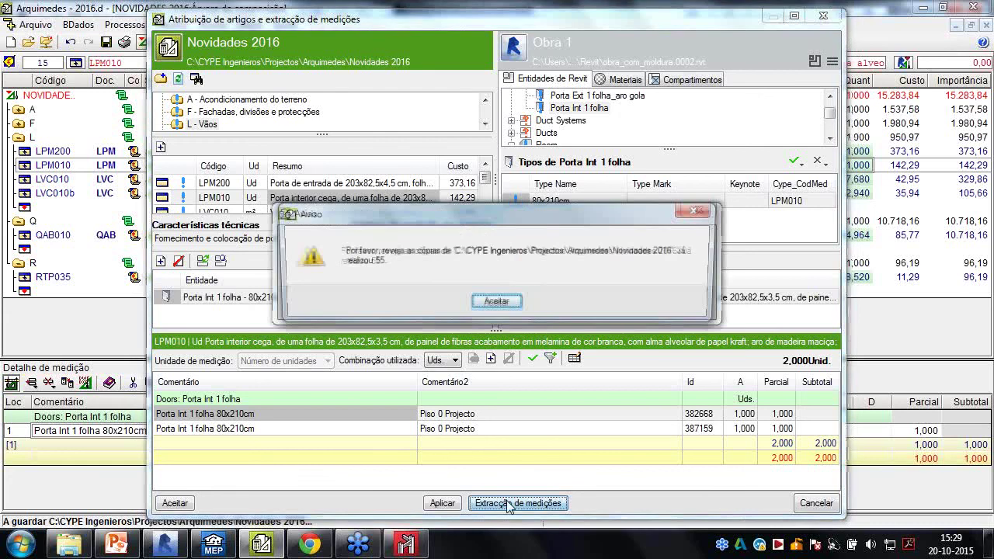
pyautogui.click(484, 305)
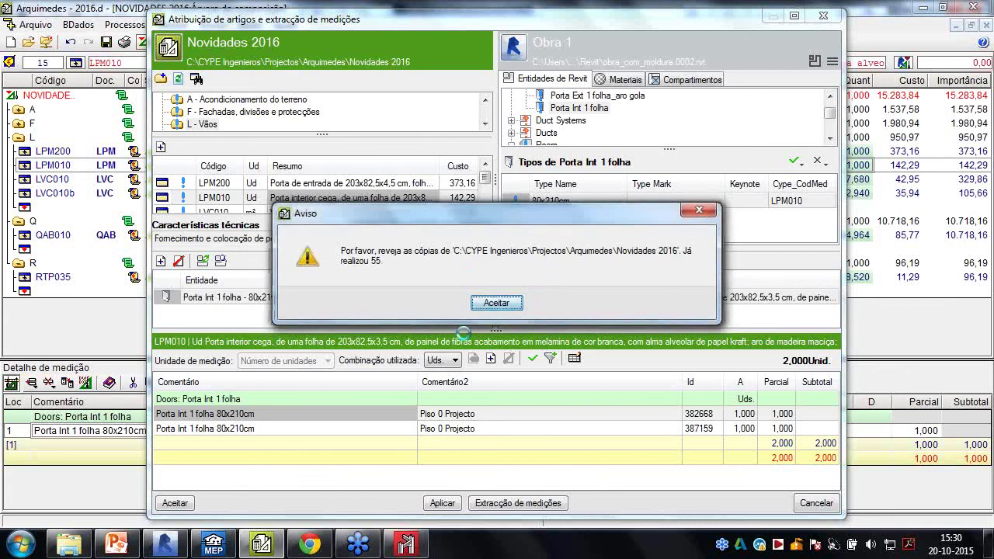
pyautogui.click(495, 303)
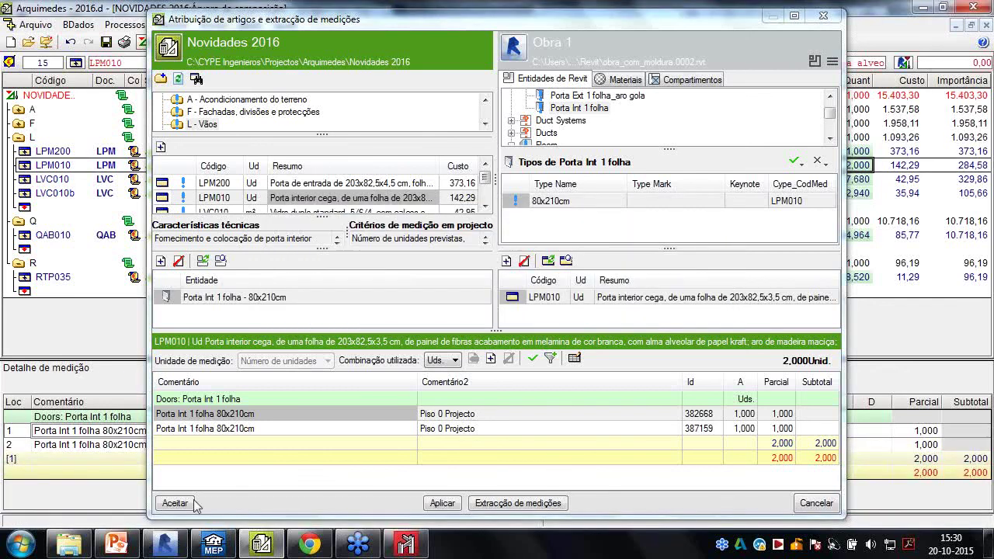
pyautogui.click(177, 502)
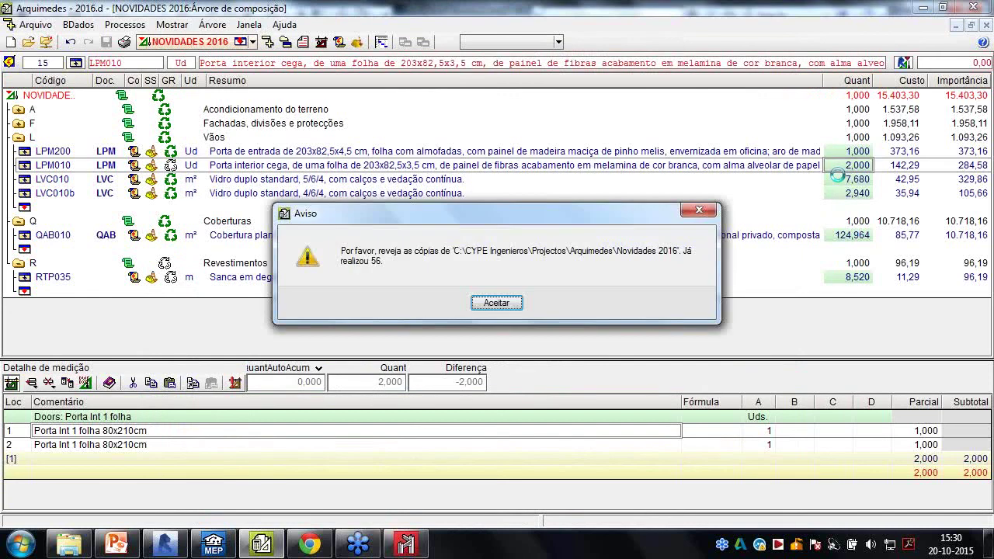
pyautogui.press('Return')
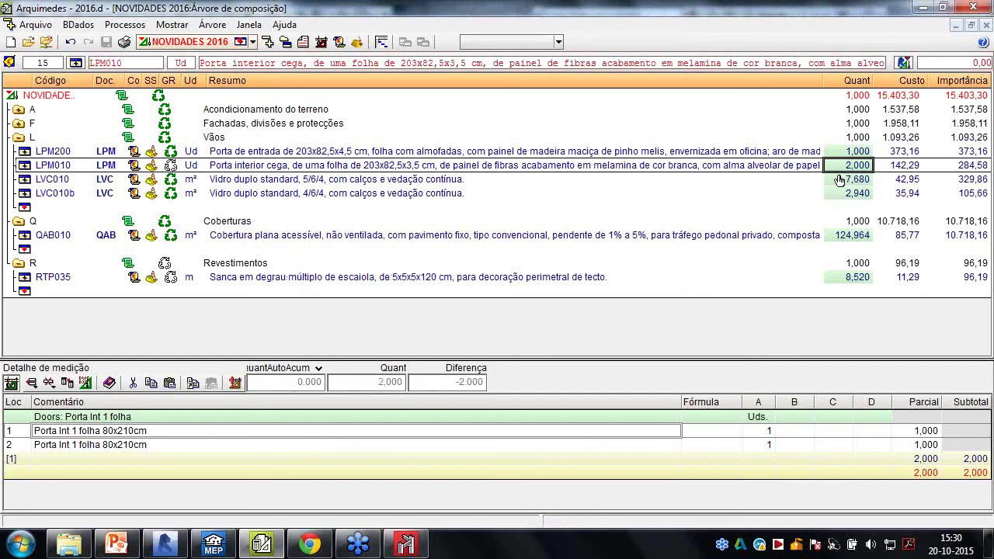
# Reopen the article assignment and measurement extraction window and view the Wall Sweep family under Walls: Wall Sweeps
pyautogui.click(902, 62)
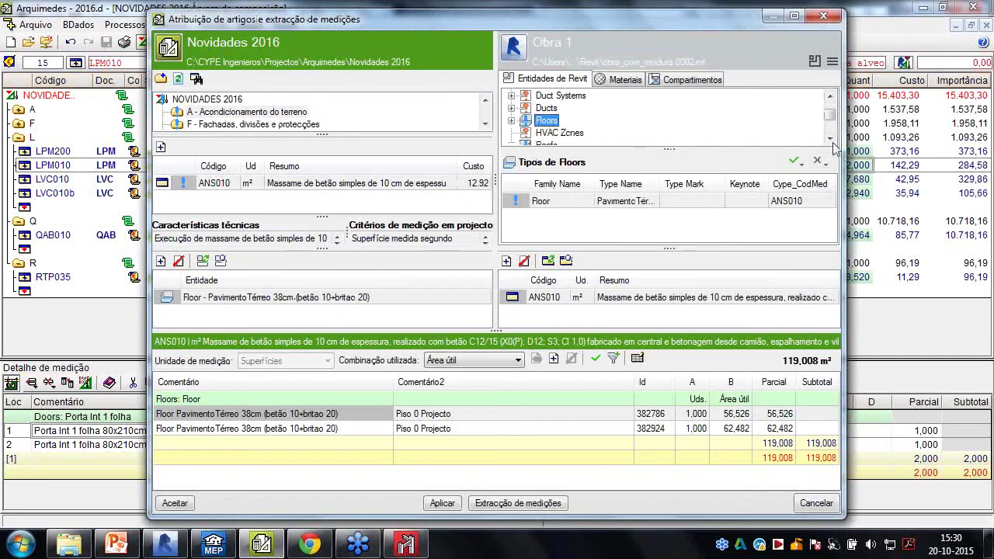
pyautogui.scroll(-2, 569, 127)
pyautogui.click(569, 124)
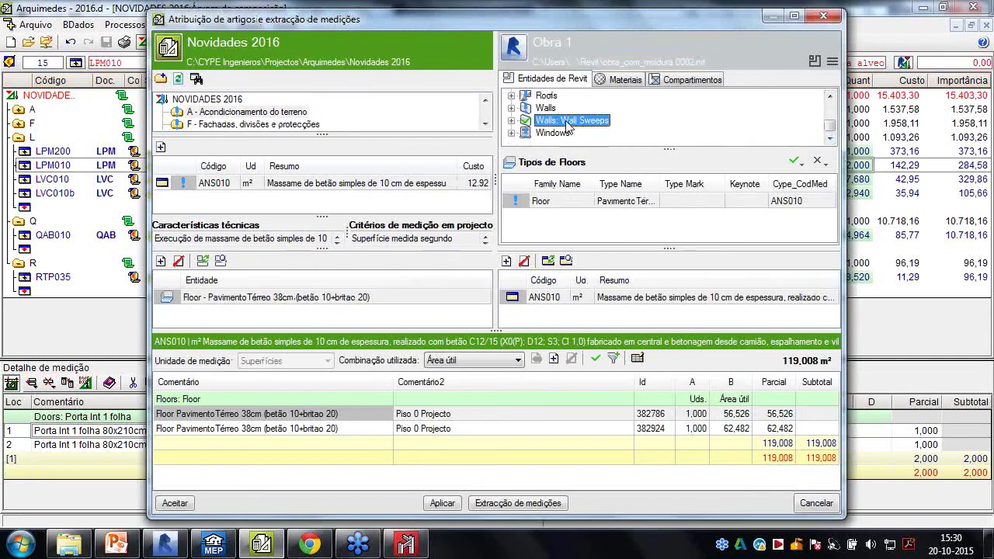
pyautogui.click(512, 121)
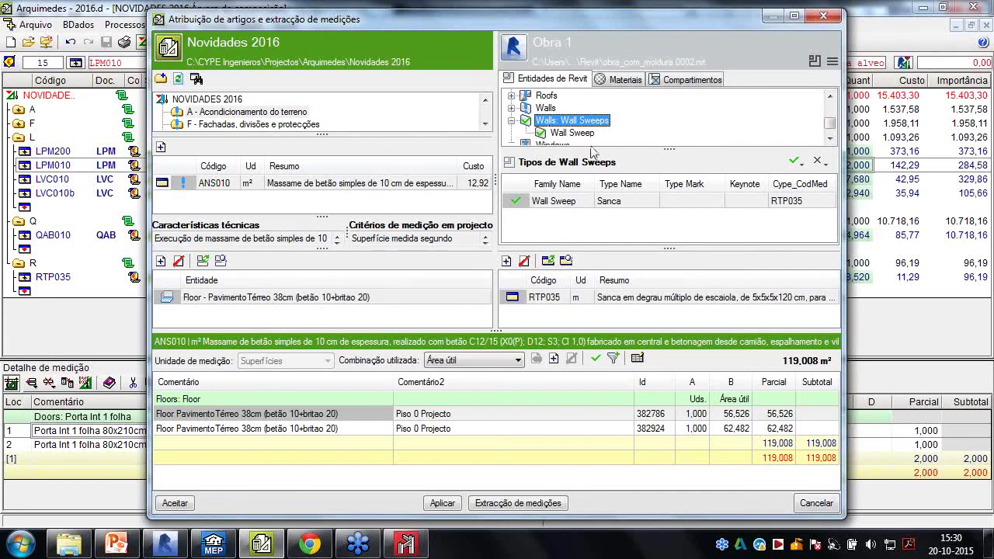
pyautogui.click(573, 134)
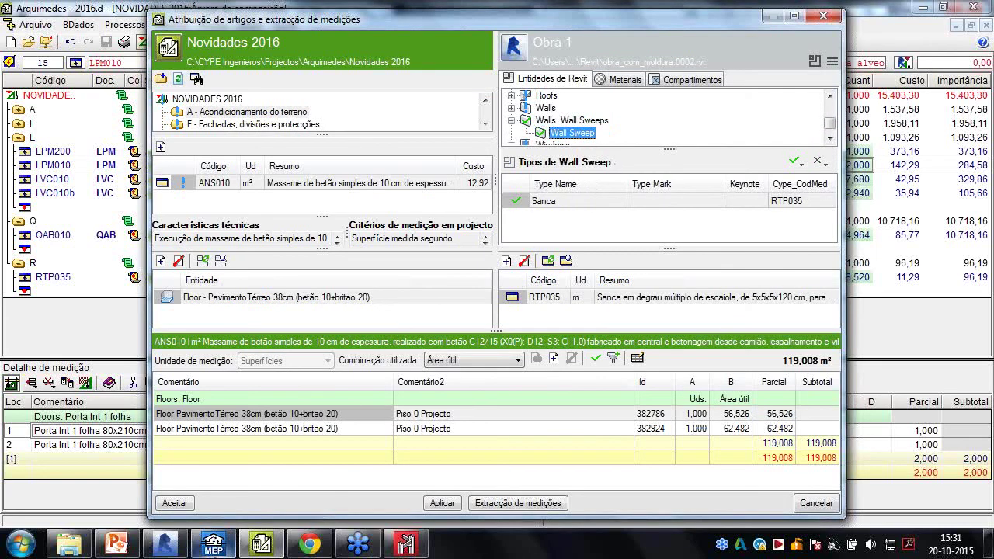
# Switch to Revit and open the {3D} view to examine the Sanca wall sweep around the building's facade
pyautogui.click(167, 545)
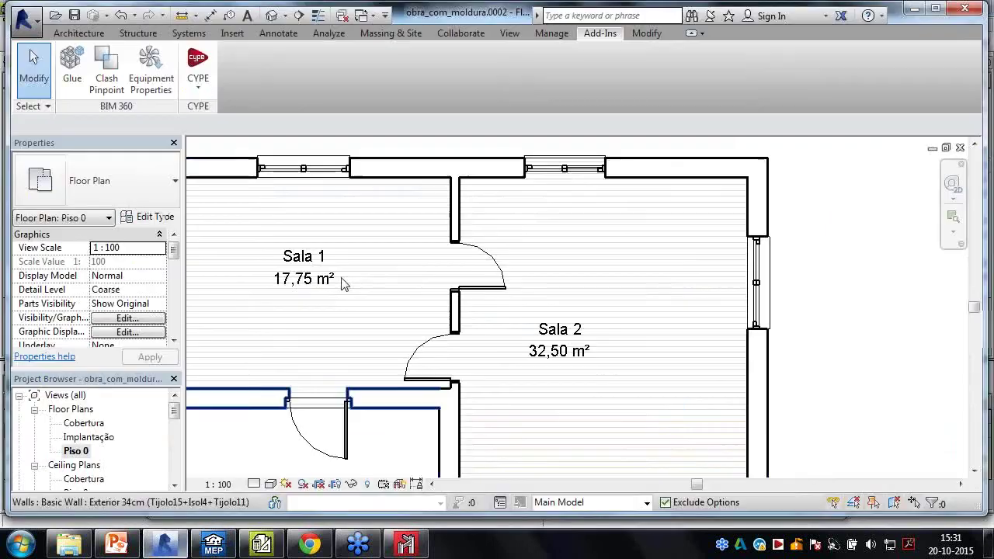
pyautogui.moveTo(177, 409); pyautogui.dragTo(177, 433)
pyautogui.scroll(8, 109, 458)
pyautogui.click(77, 411)
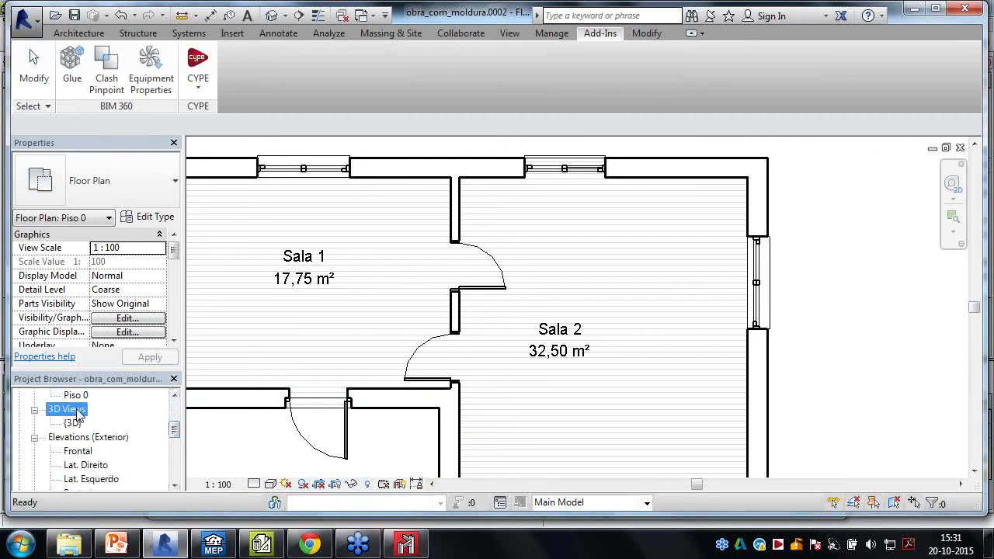
pyautogui.click(74, 423)
pyautogui.doubleClick(74, 423)
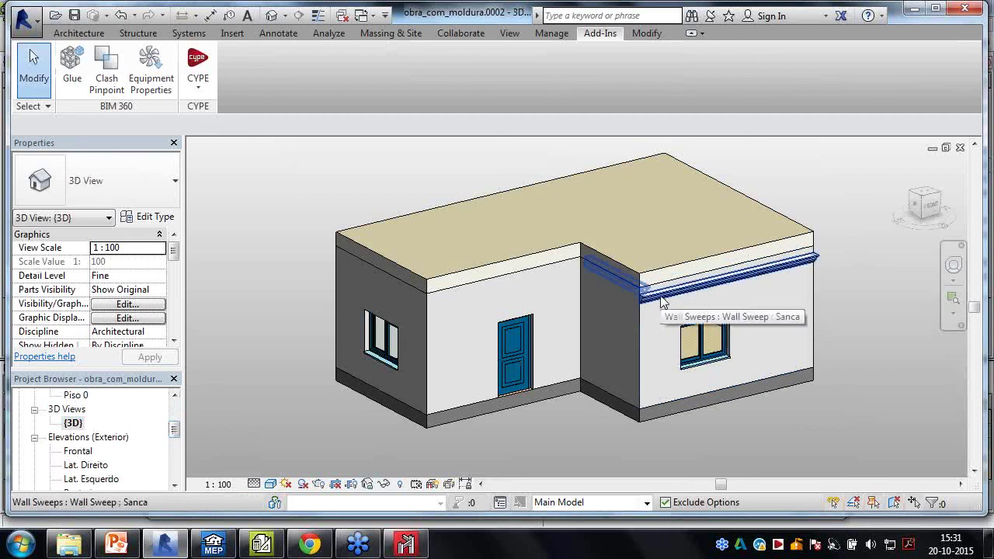
pyautogui.scroll(5, 683, 307)
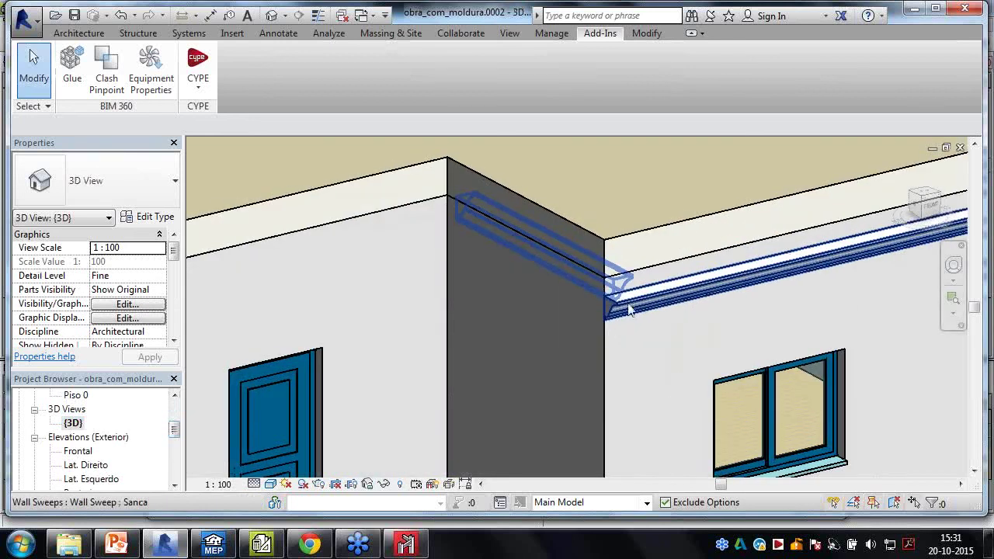
pyautogui.scroll(-5, 642, 309)
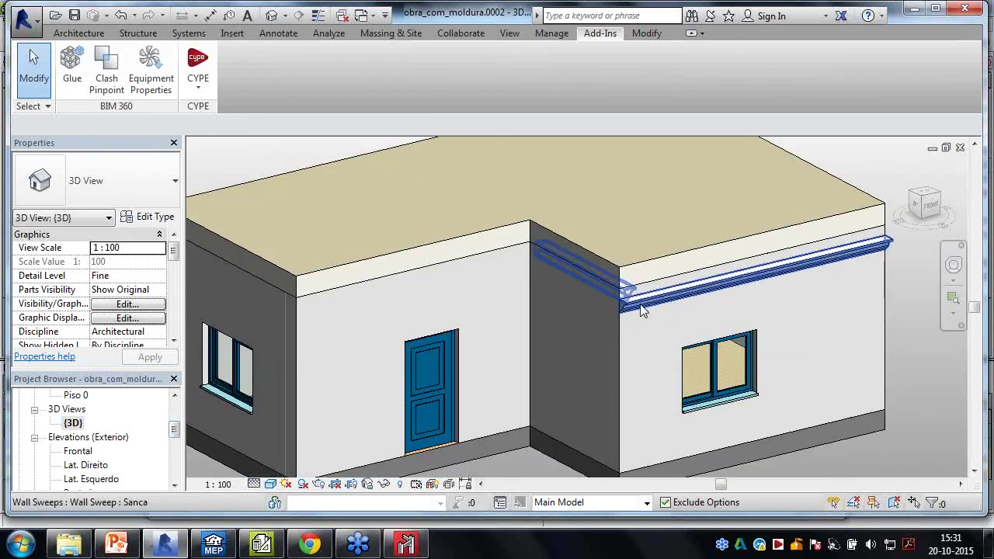
pyautogui.scroll(4, 643, 309)
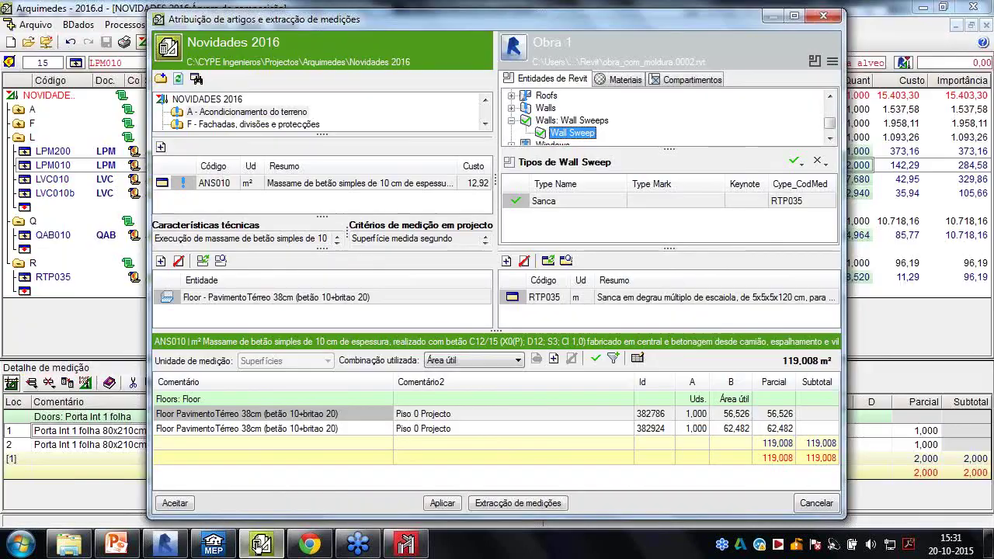
# Back in Arquimedes, review the list of materials used in layers and return to the Revit entities
pyautogui.click(569, 133)
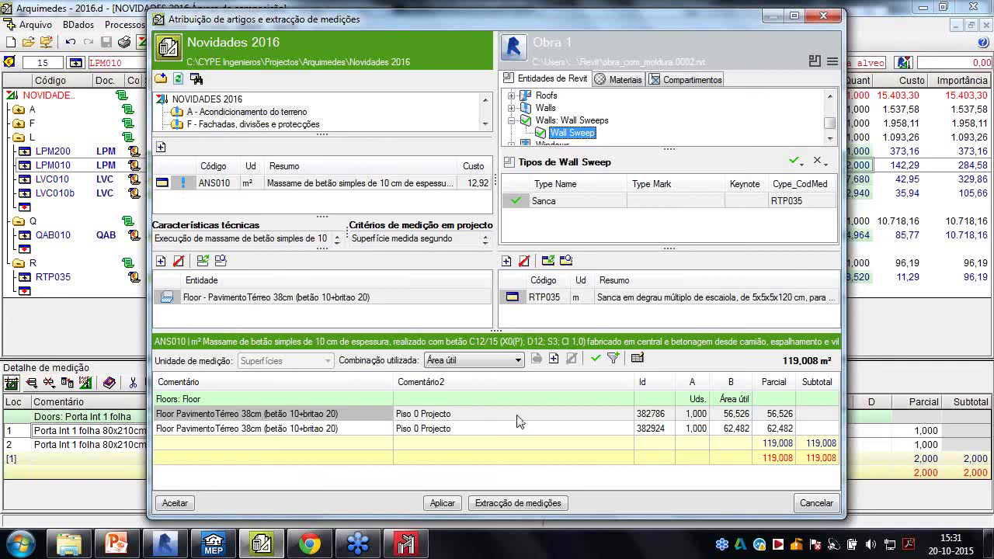
pyautogui.click(615, 81)
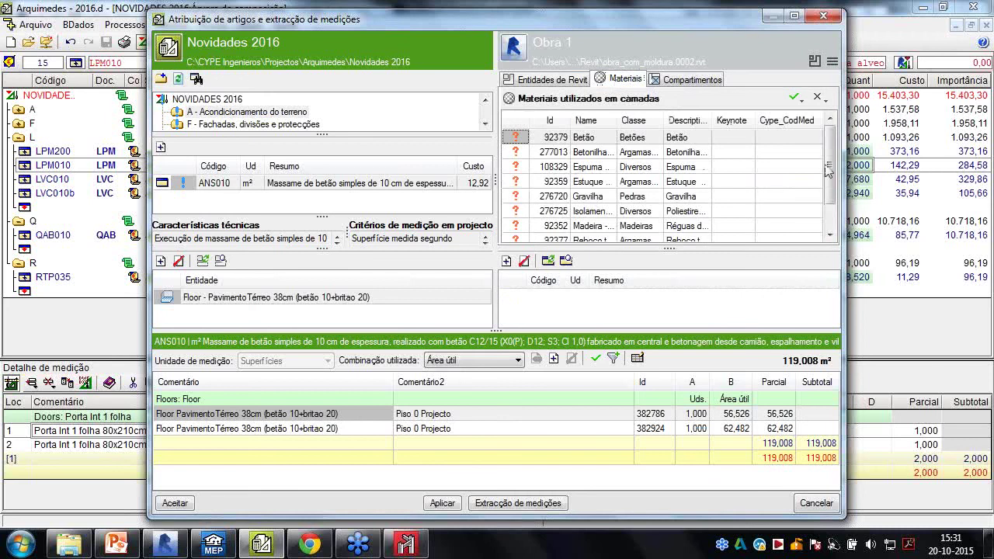
pyautogui.moveTo(828, 171); pyautogui.dragTo(836, 222)
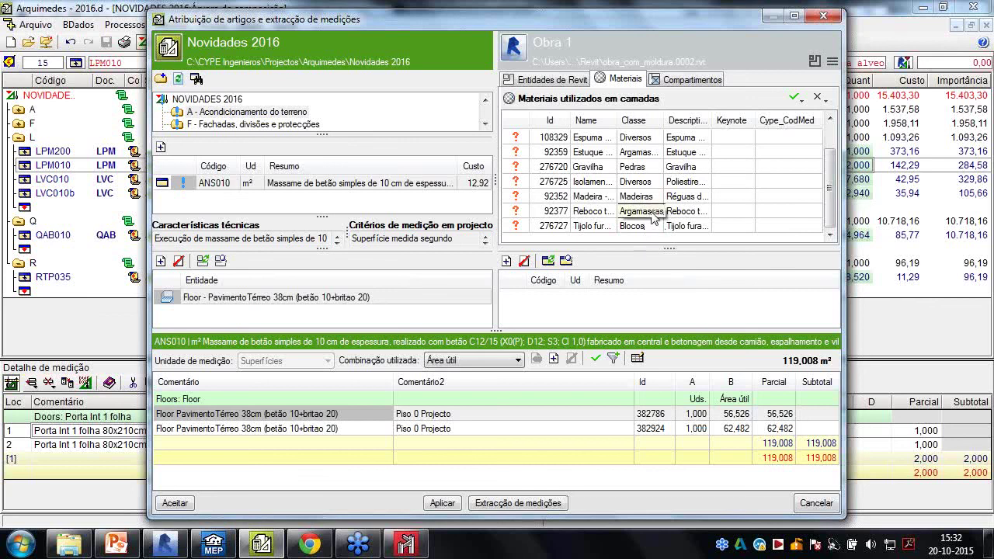
pyautogui.click(550, 80)
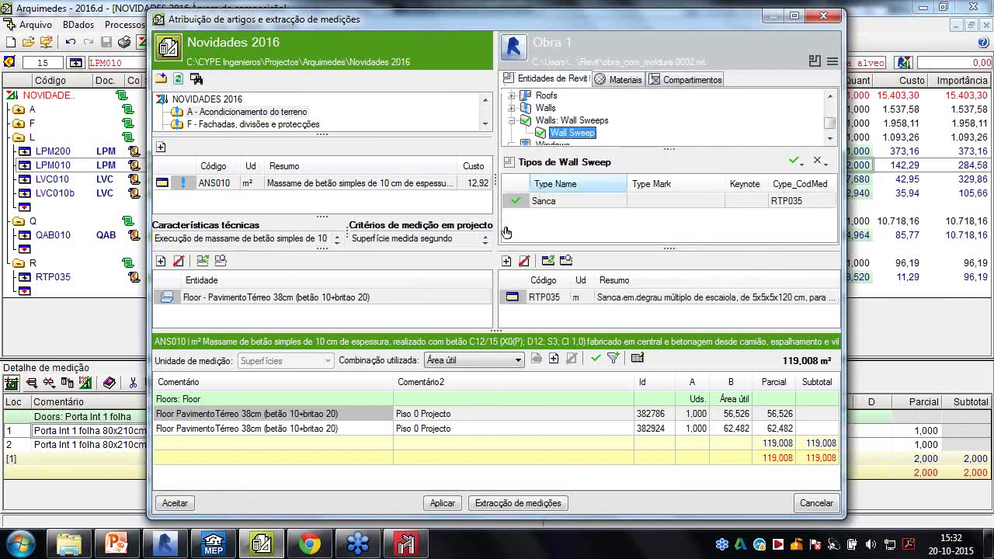
# Show the Doors category's types and their assigned item codes among the Revit entities
pyautogui.click(831, 114)
pyautogui.moveTo(832, 115); pyautogui.dragTo(831, 107)
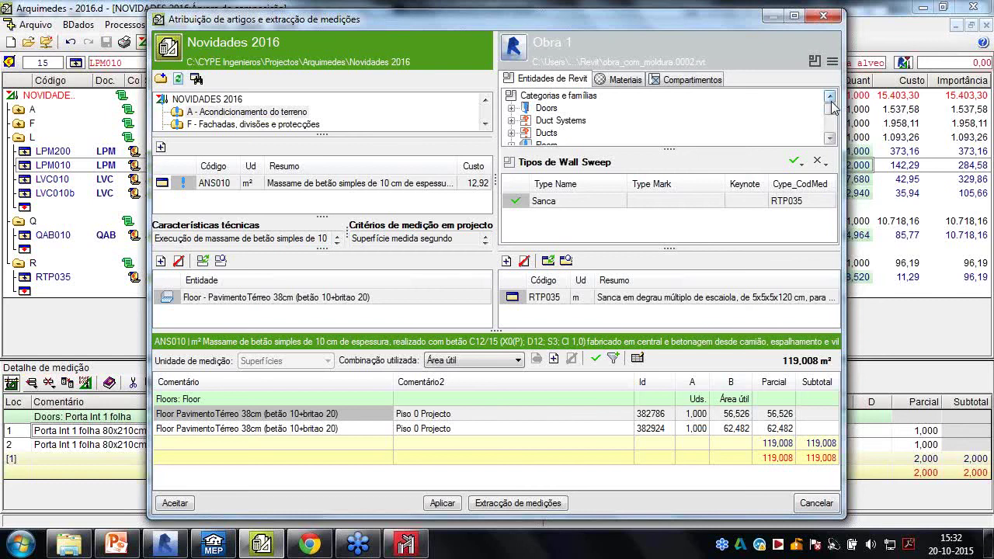
pyautogui.click(534, 108)
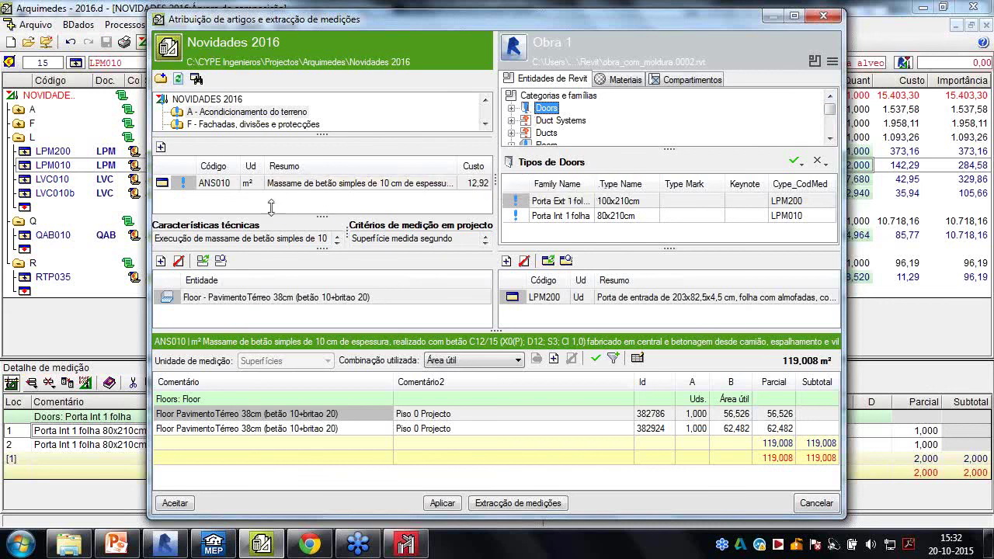
# Under chapter F - Fachadas, divisões e protecções, mark the automatically assigned combinations of the Basic Wall types as verified for all elements
pyautogui.click(201, 125)
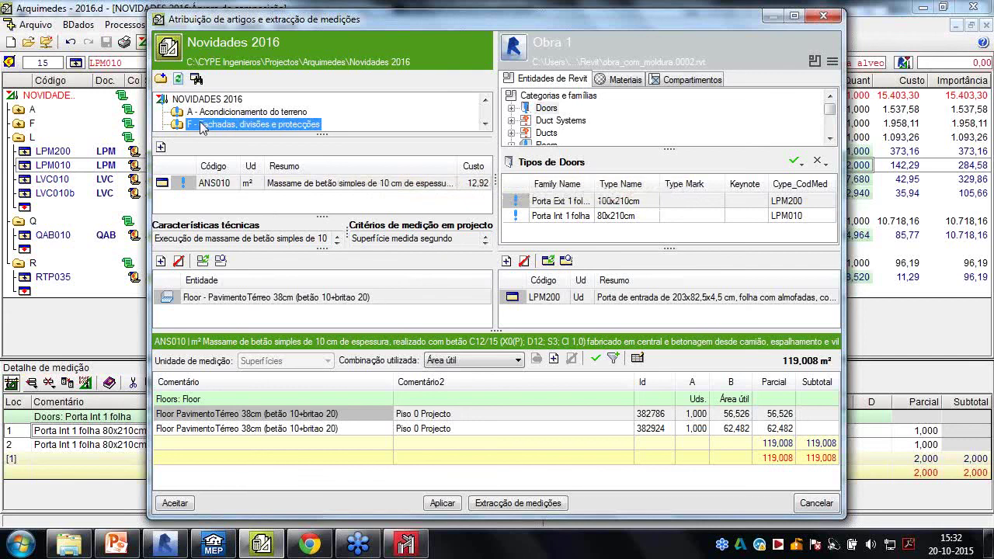
pyautogui.click(484, 124)
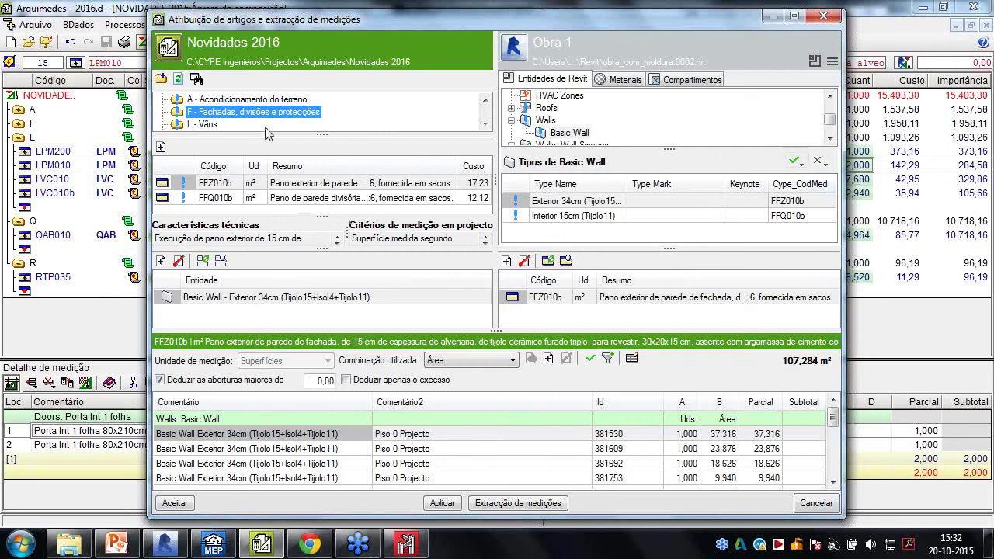
pyautogui.click(800, 164)
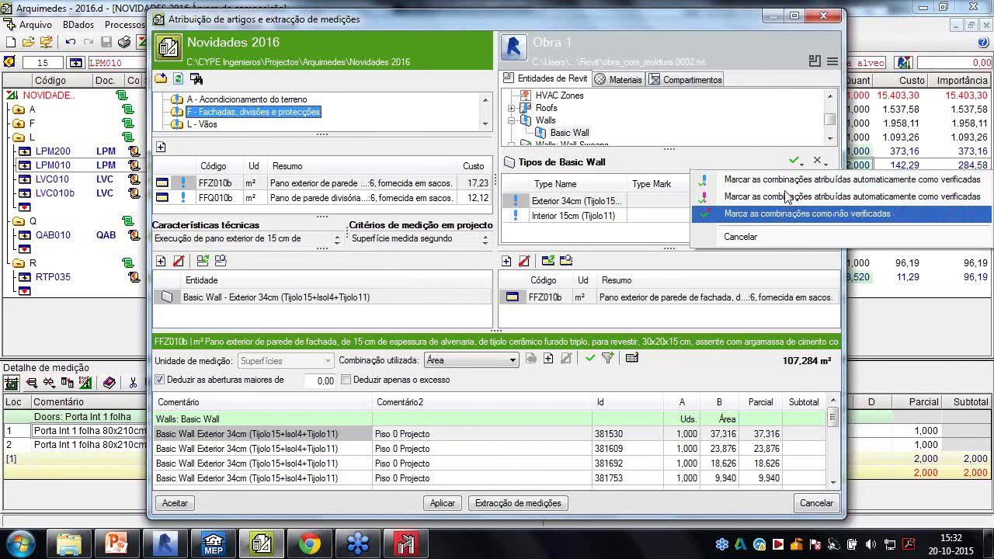
pyautogui.click(784, 180)
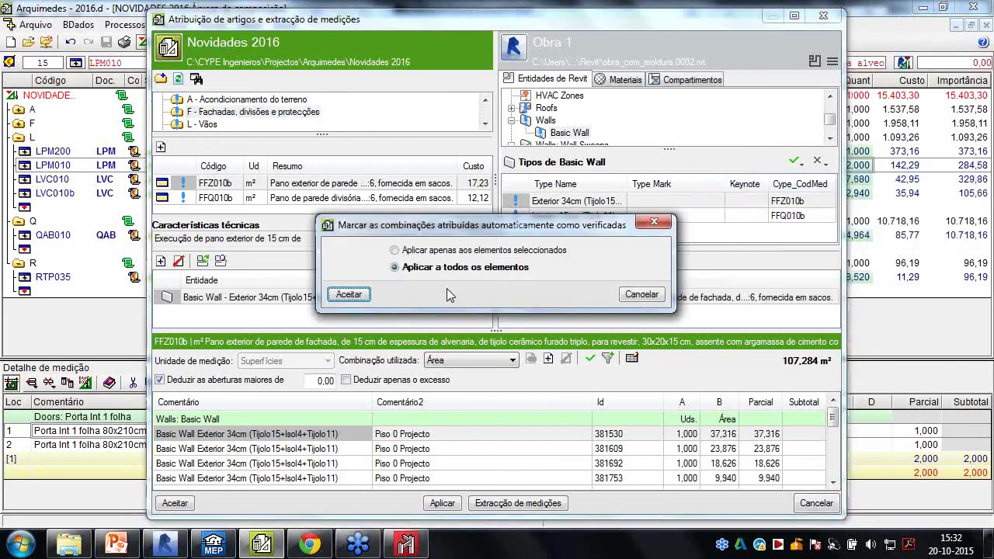
pyautogui.click(347, 296)
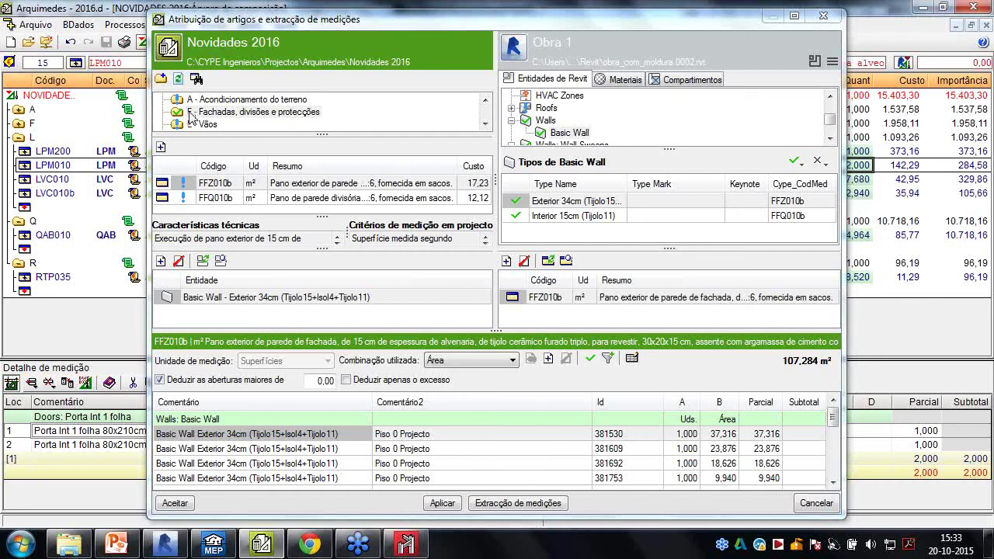
# Switch to the PowerPoint presentation and view slide 9 on the measurement states in the article assignment process
pyautogui.click(117, 543)
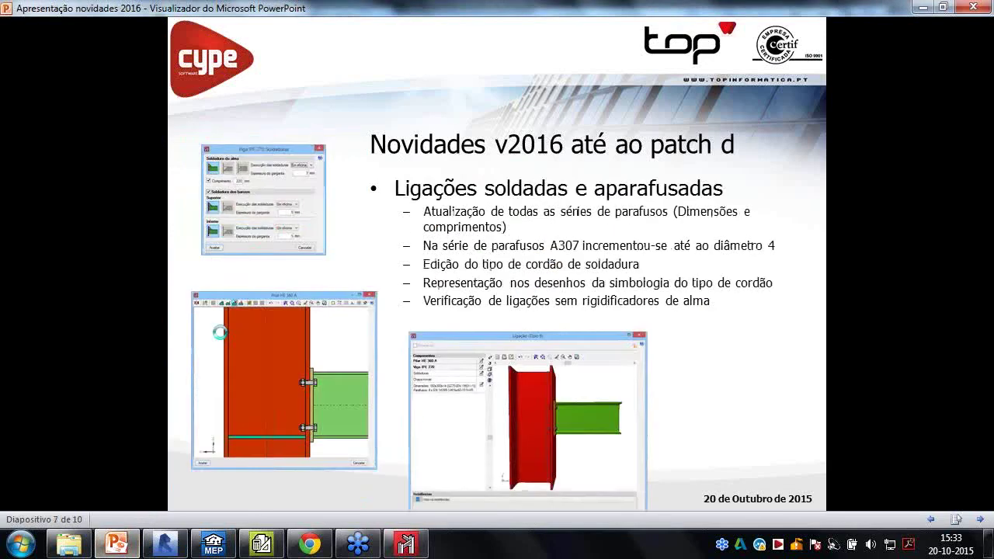
pyautogui.click(220, 332)
pyautogui.click(221, 335)
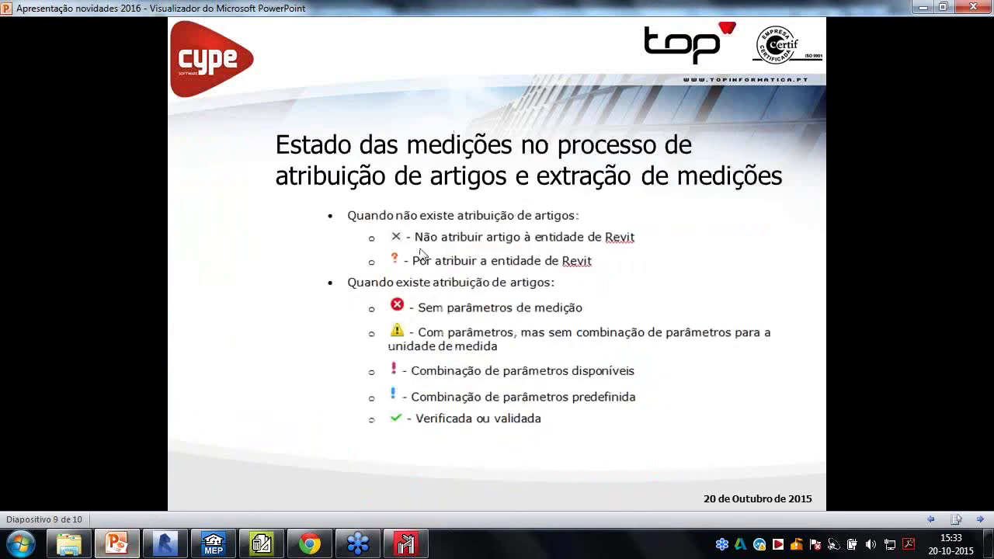
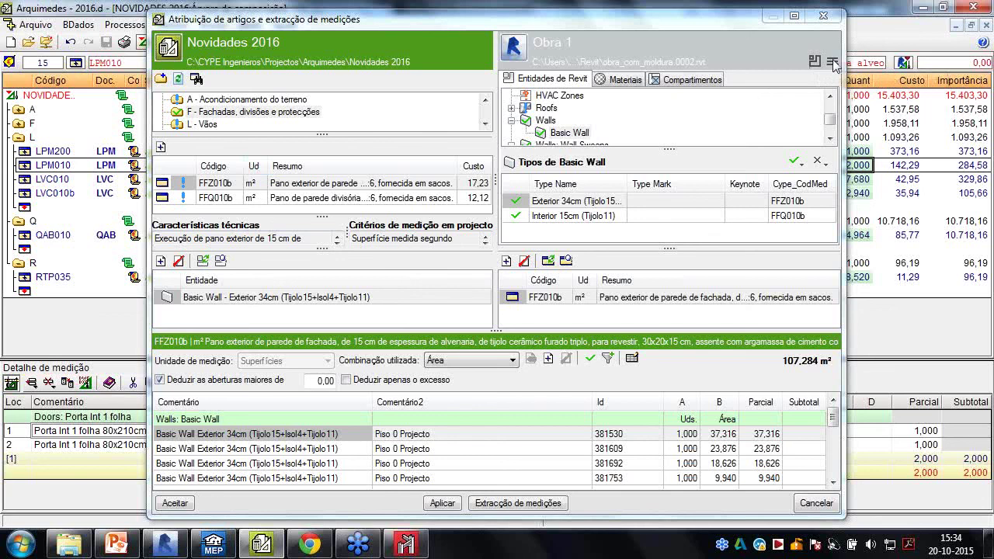
# Back in Arquimedes, examine the measurement filters by category, phase and level, and close them without changes
pyautogui.click(832, 62)
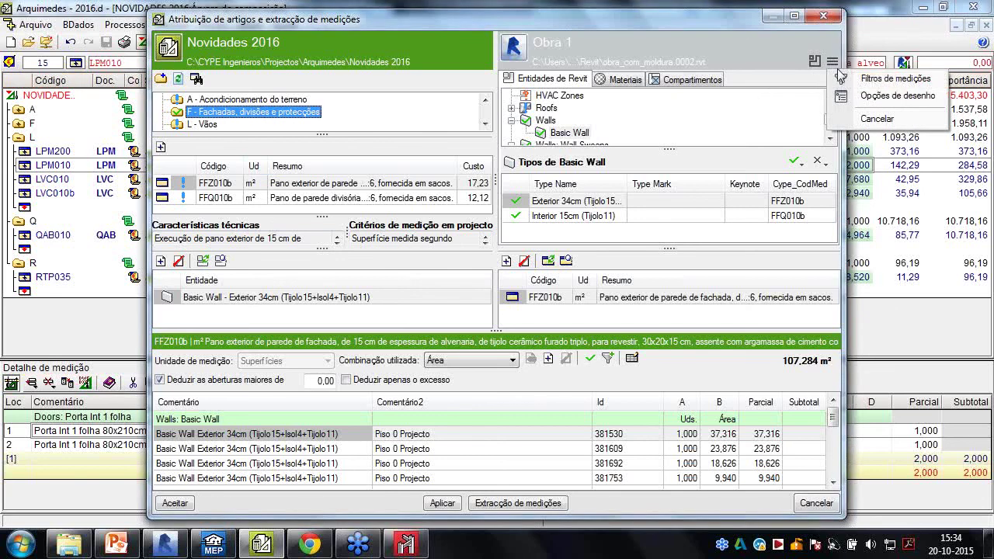
pyautogui.click(852, 79)
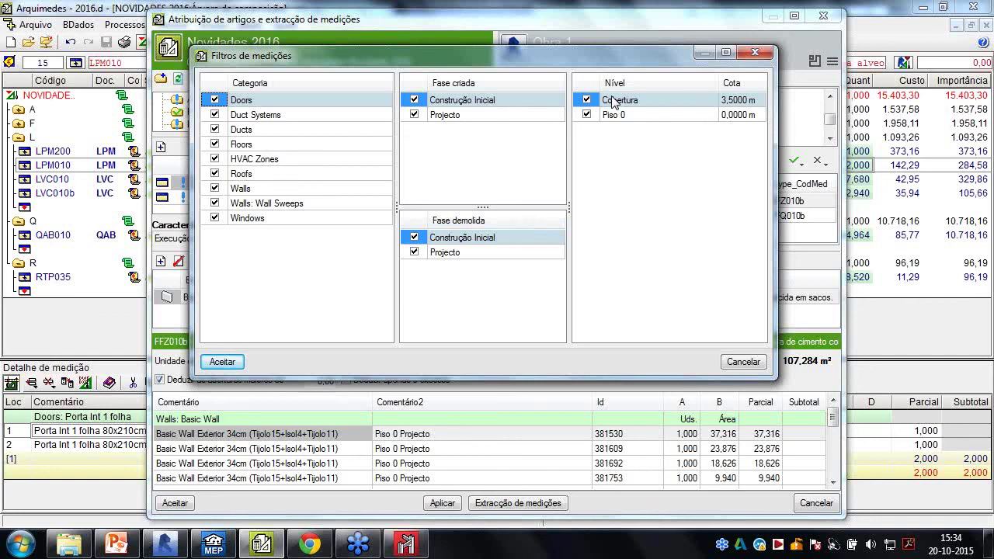
pyautogui.click(751, 54)
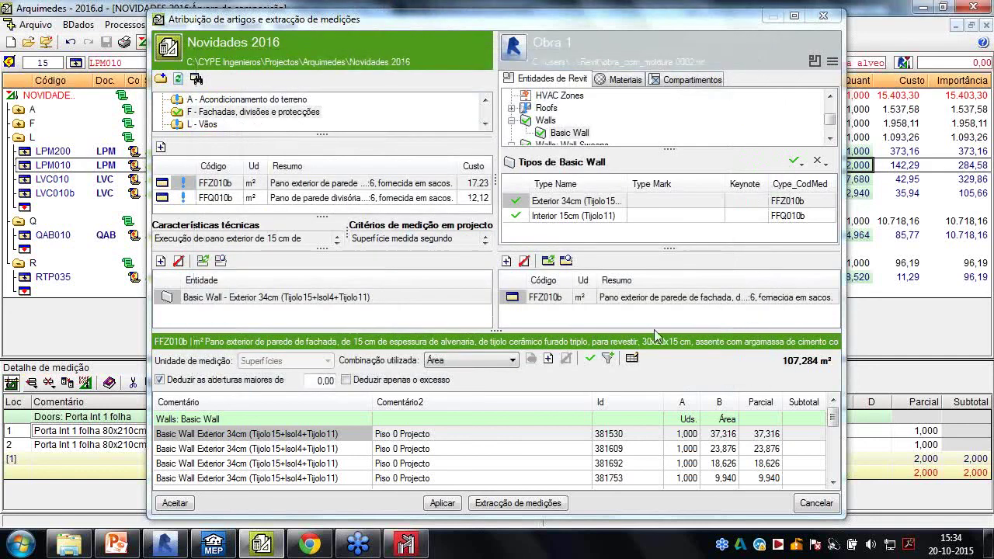
# Try to define a filter named Novo on the Absorptance parameter to restrict the measured Basic Wall instances
pyautogui.click(607, 359)
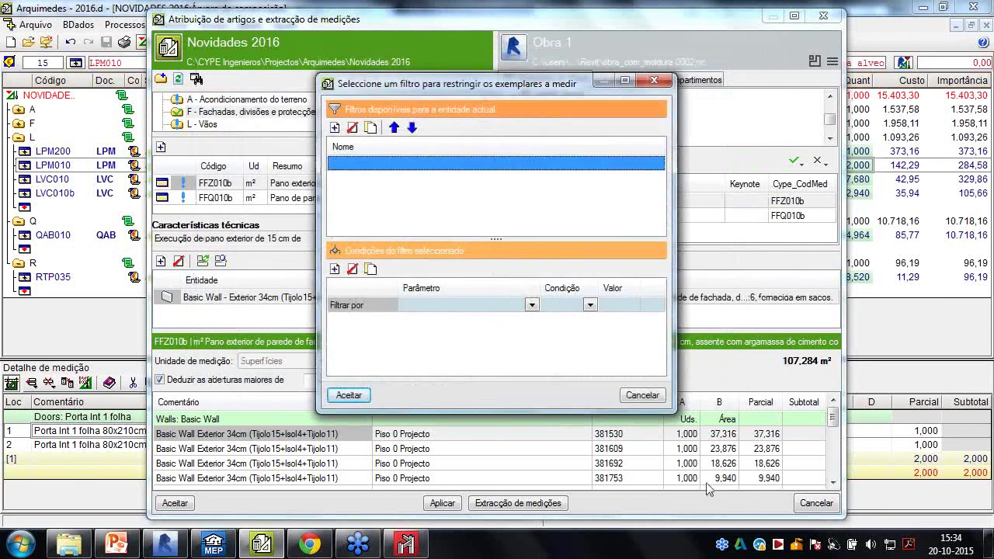
pyautogui.click(351, 165)
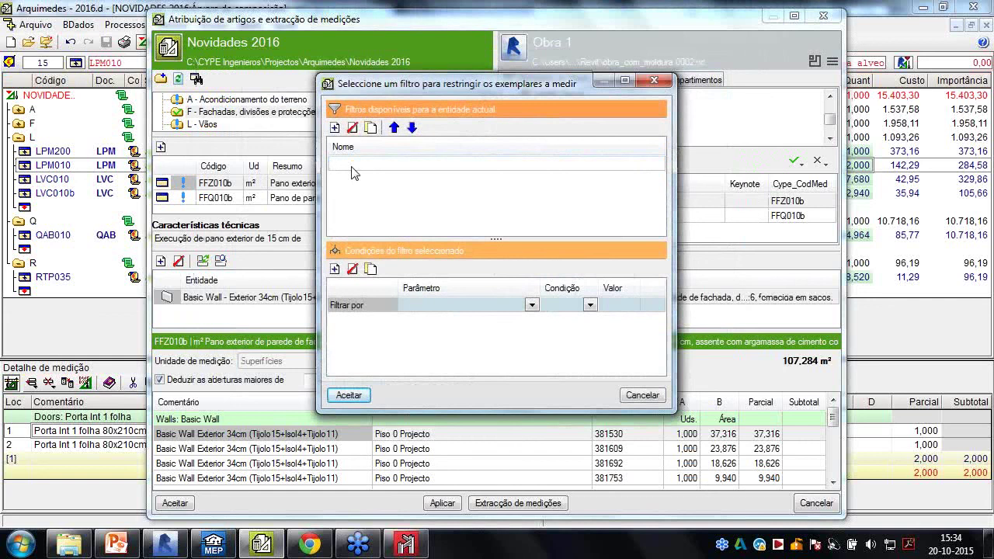
pyautogui.write('Novo')
pyautogui.click(530, 309)
pyautogui.click(532, 308)
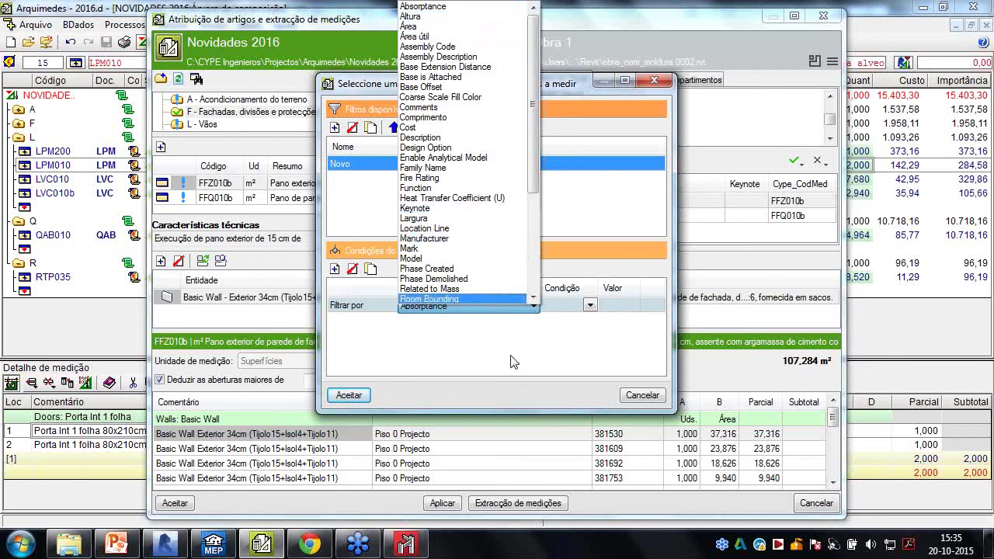
pyautogui.click(435, 298)
pyautogui.click(590, 306)
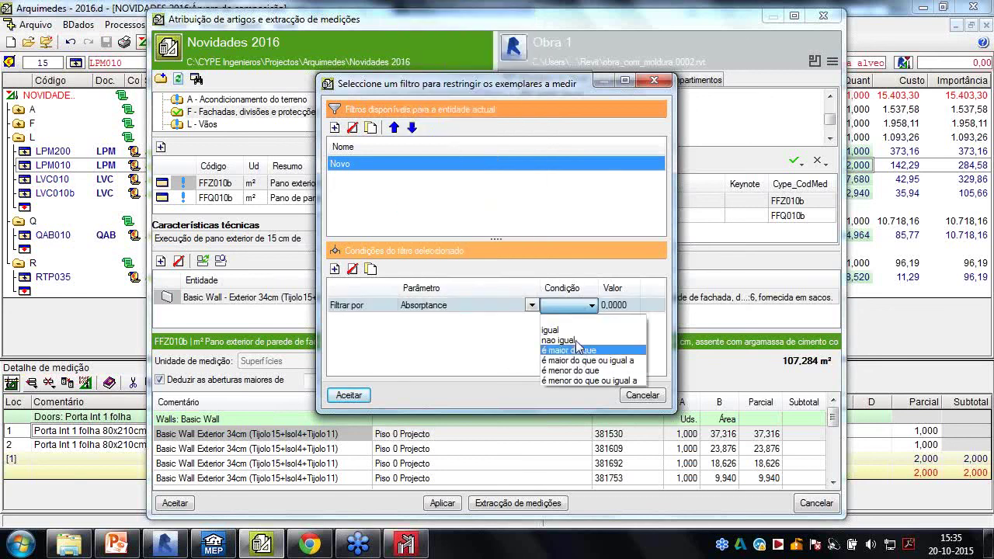
pyautogui.click(613, 311)
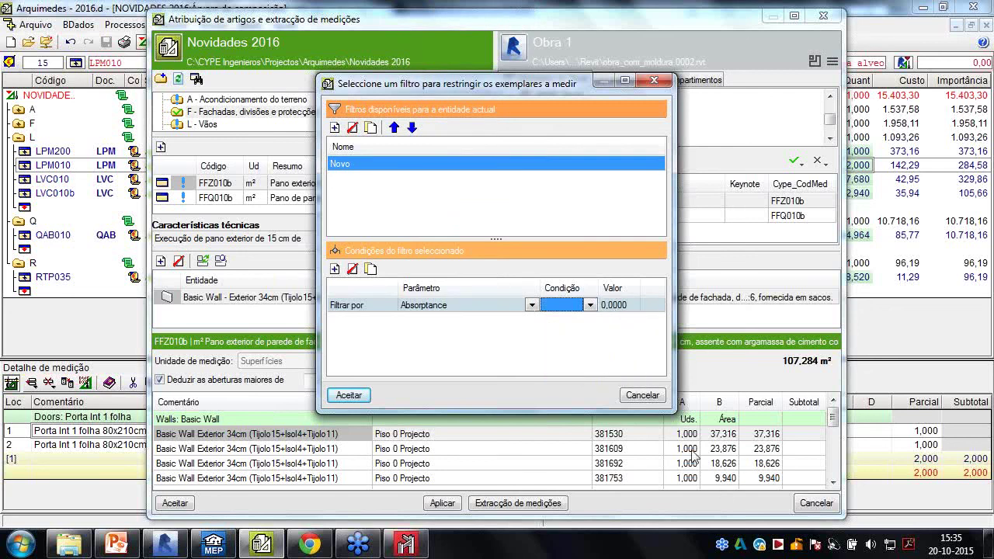
pyautogui.click(520, 308)
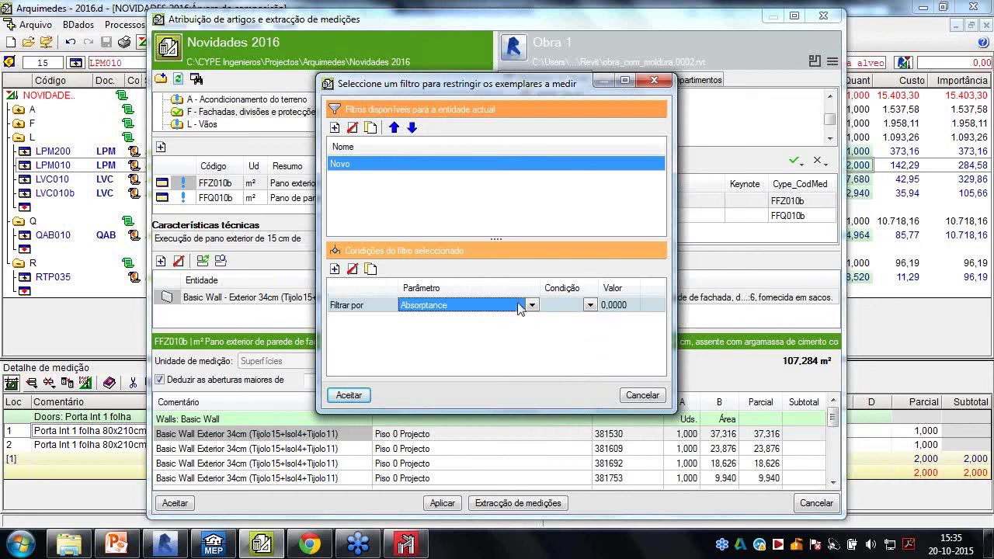
pyautogui.click(642, 395)
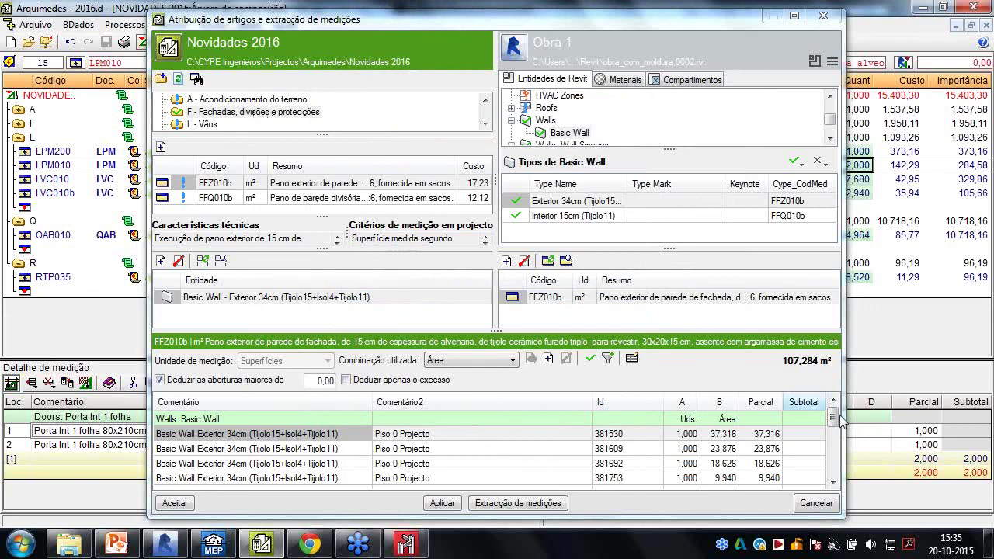
# Open the linked Revit work's data, examine the Walls types and the materials, and return to the article assignment
pyautogui.scroll(-10, 835, 435)
pyautogui.scroll(10, 835, 434)
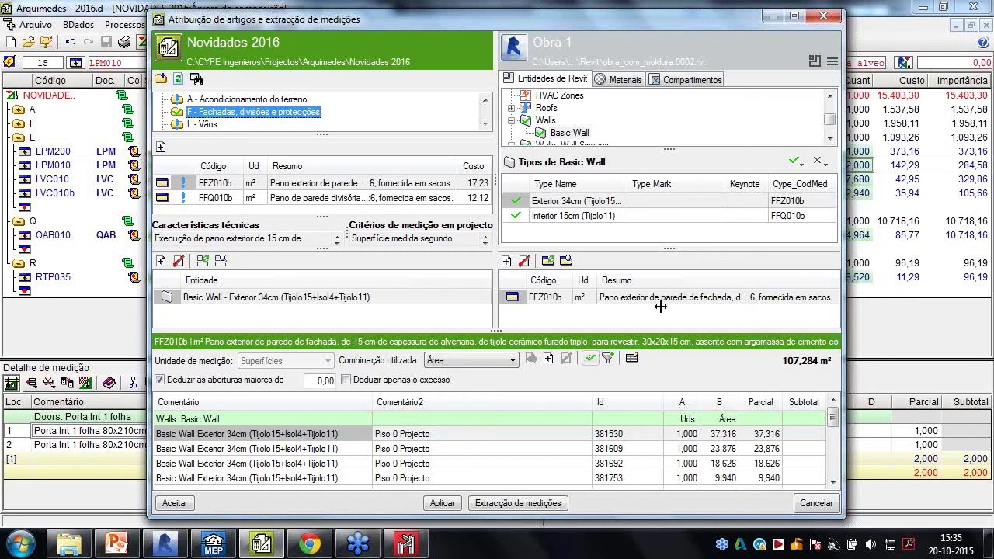
pyautogui.click(830, 67)
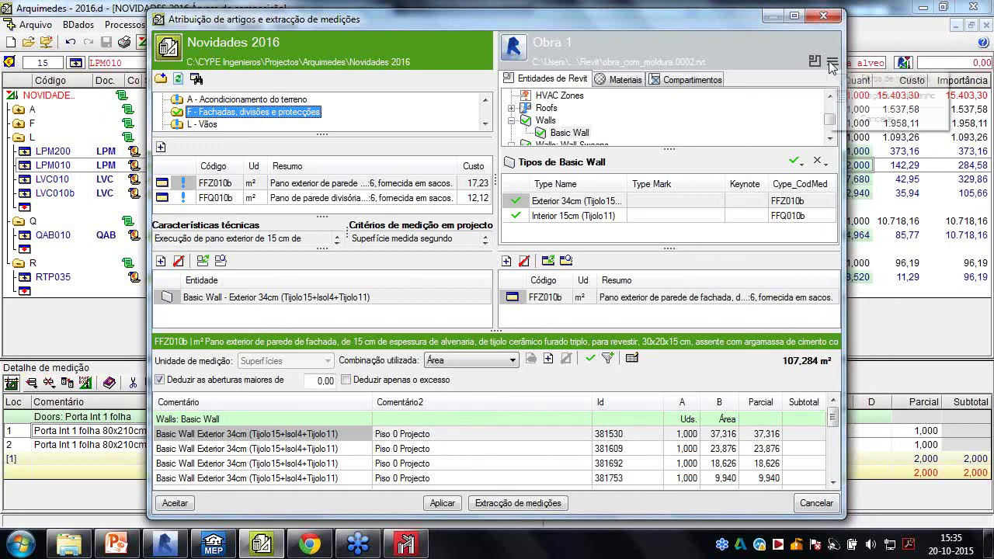
pyautogui.click(812, 65)
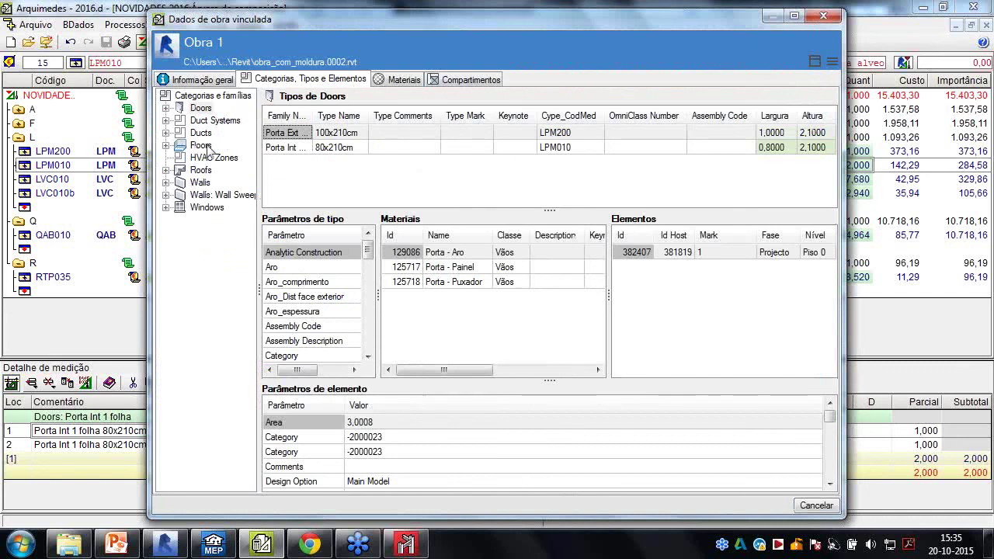
pyautogui.click(200, 182)
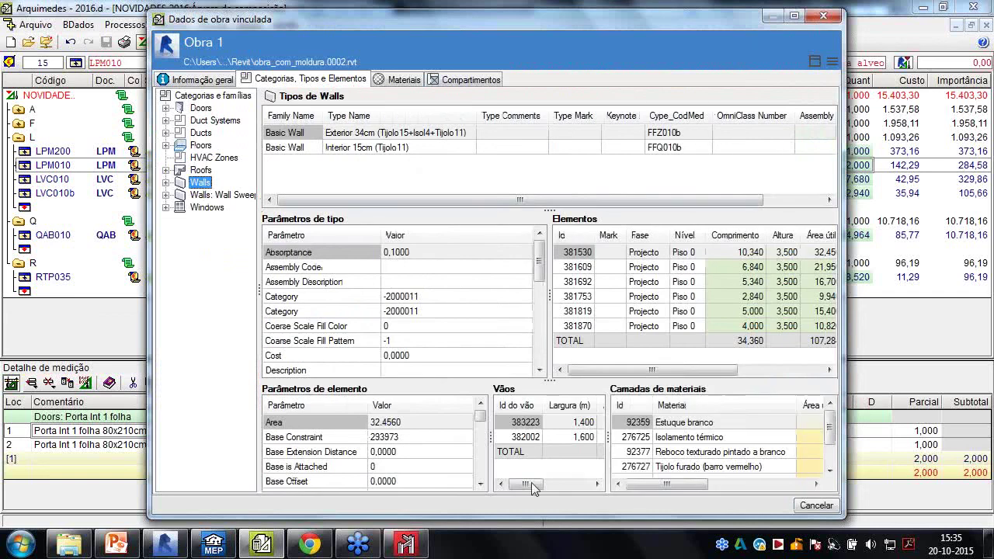
pyautogui.moveTo(668, 485)
pyautogui.mouseDown()
pyautogui.moveTo(753, 487)
pyautogui.moveTo(665, 486)
pyautogui.mouseUp()
pyautogui.hotkey('ctrl', 'Tab')
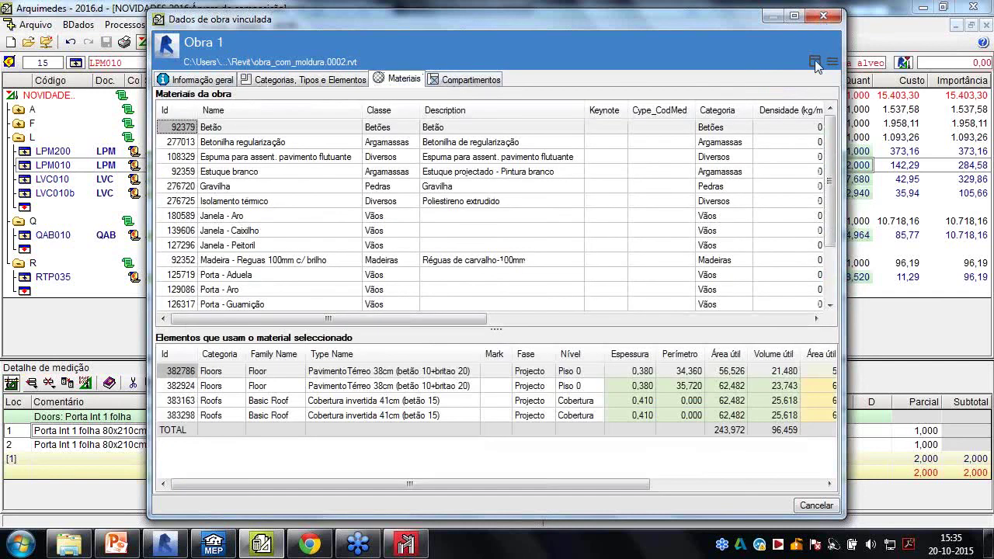
pyautogui.click(815, 62)
# Open the design options and review the alternatives available for Mobiliário and Disposição de vãos
pyautogui.click(831, 62)
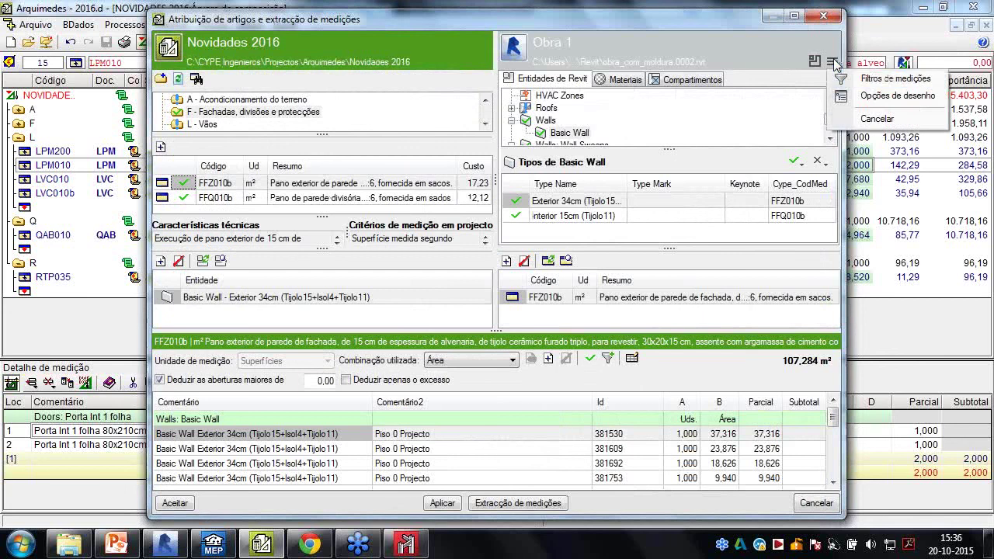
pyautogui.click(876, 96)
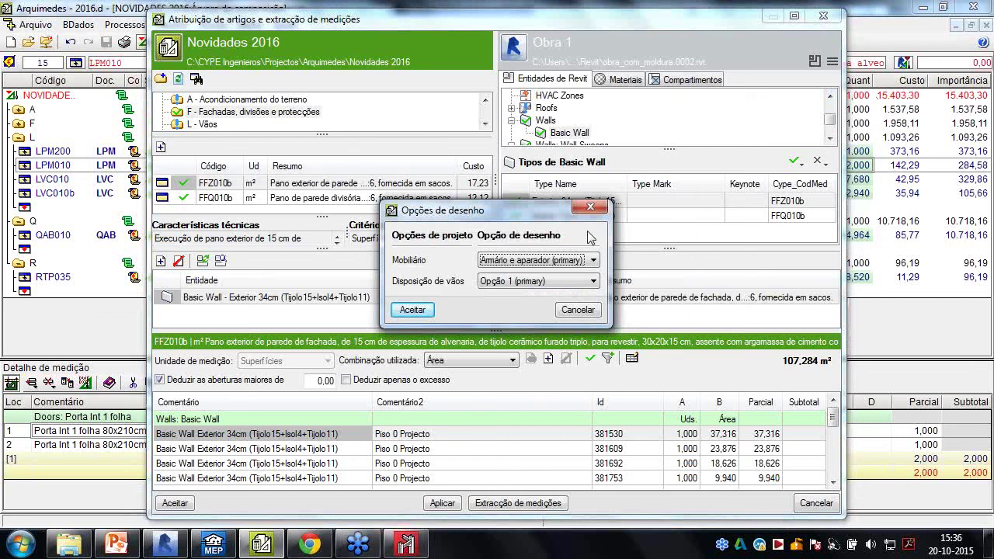
pyautogui.moveTo(563, 211); pyautogui.dragTo(541, 155)
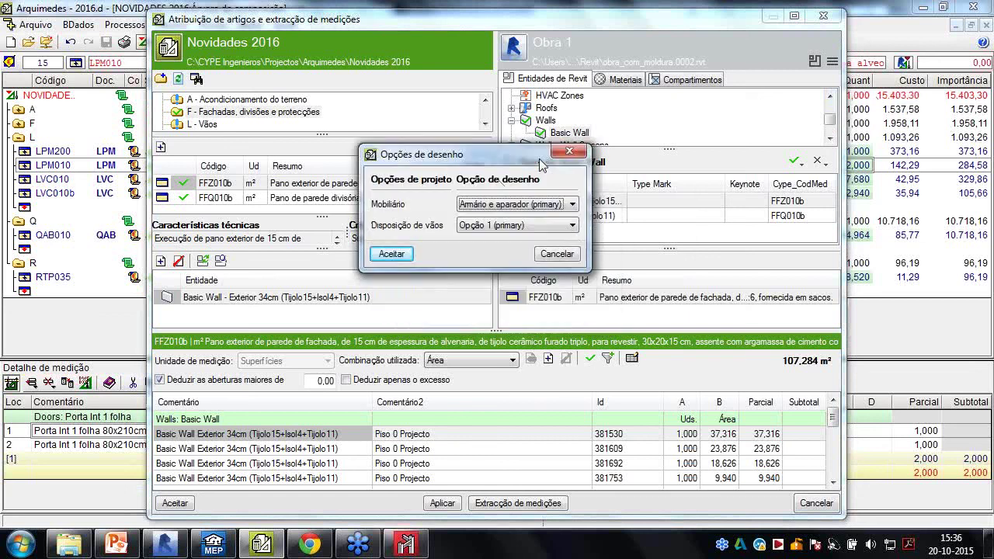
pyautogui.click(491, 204)
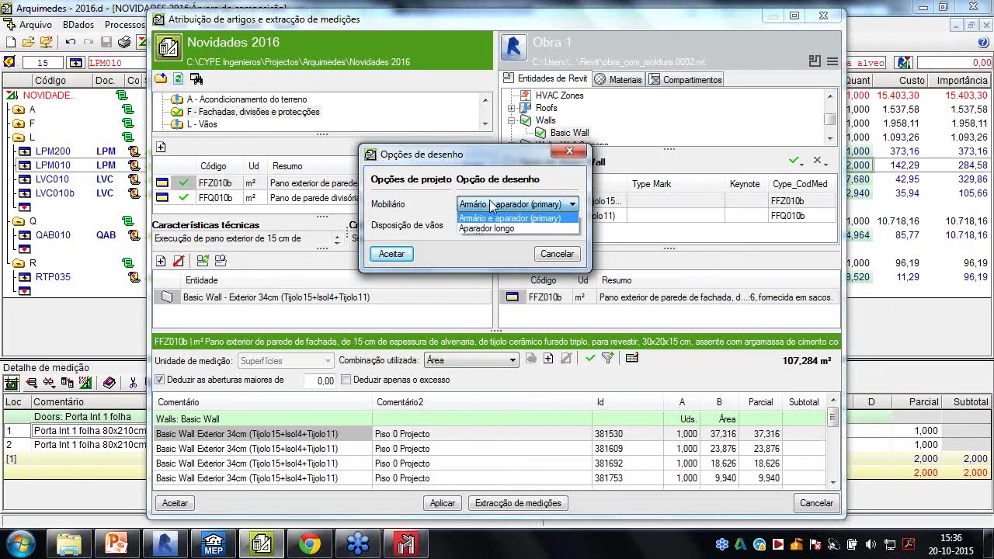
pyautogui.click(497, 211)
pyautogui.click(483, 226)
pyautogui.click(483, 234)
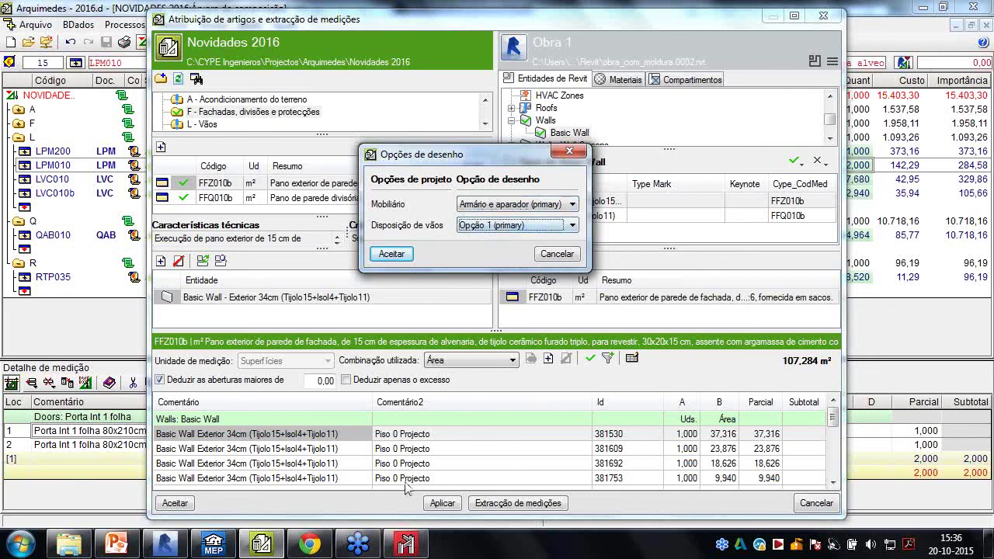
# Switch to Revit, check the list of active design options and view the whole building in the {3D} view
pyautogui.click(168, 546)
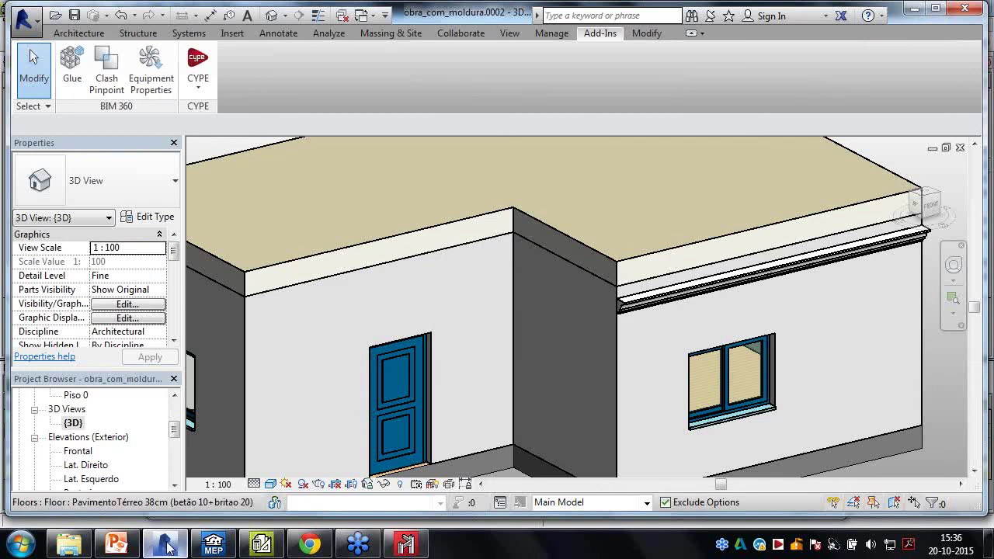
pyautogui.click(646, 502)
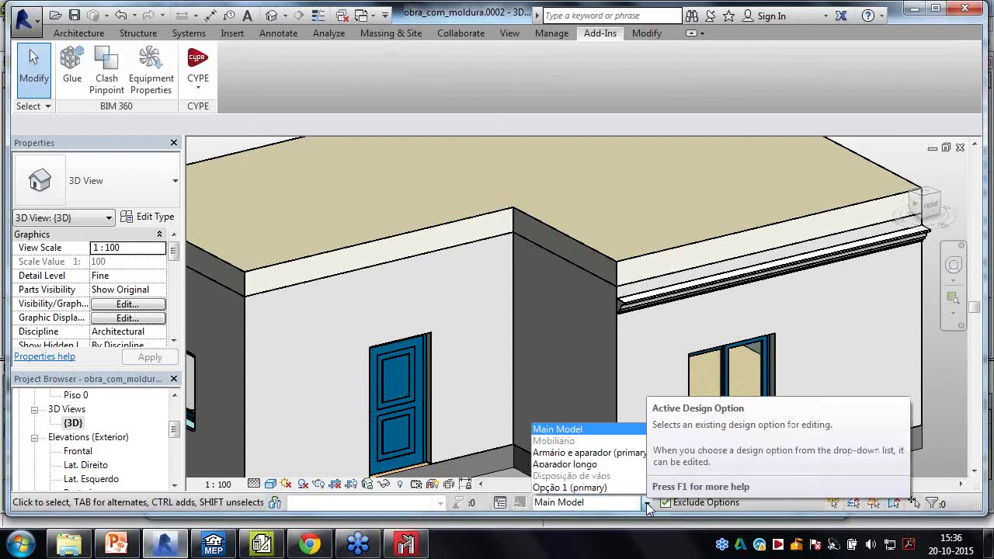
pyautogui.click(635, 374)
pyautogui.scroll(-2, 639, 362)
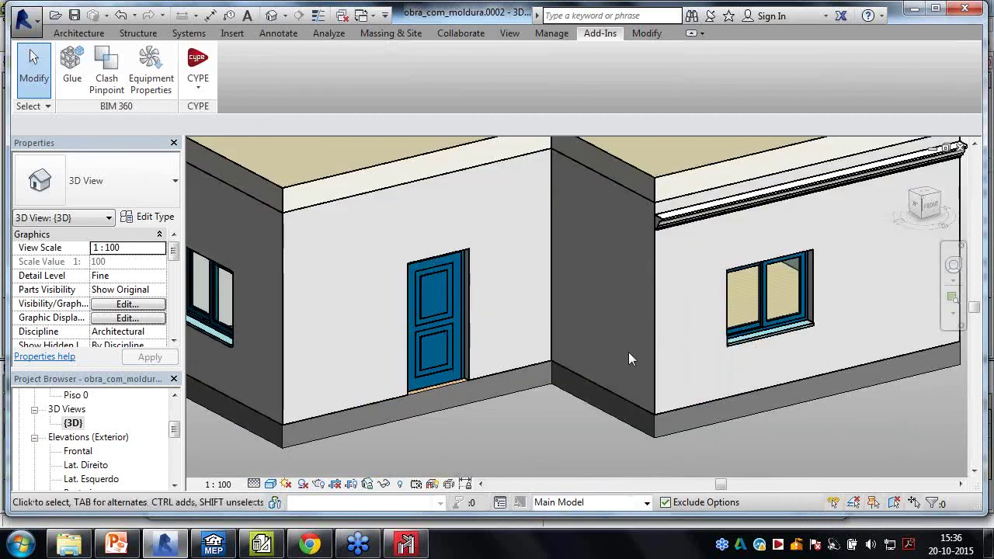
pyautogui.scroll(-3, 639, 364)
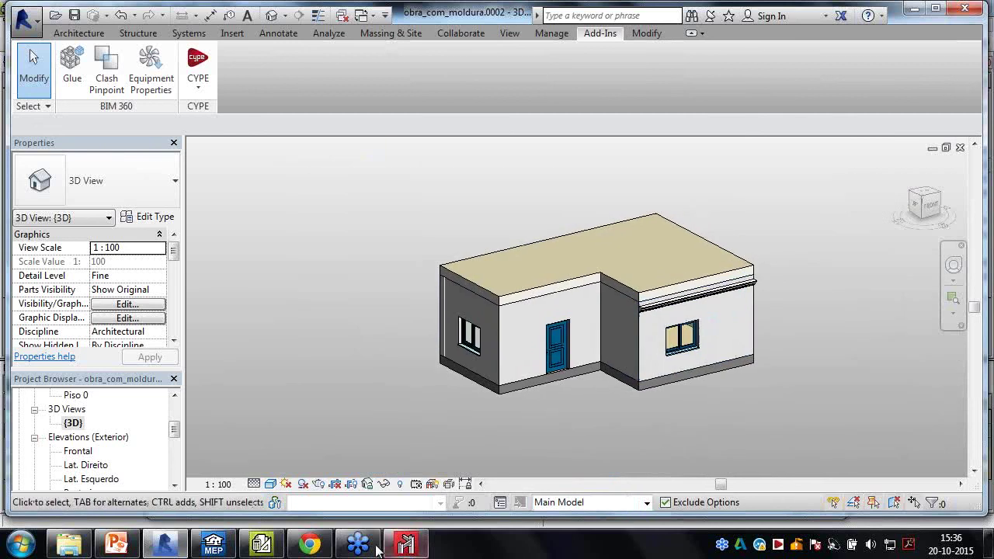
# Return to Arquimedes, cancel the design options and close the article assignment and measurement extraction window
pyautogui.click(262, 546)
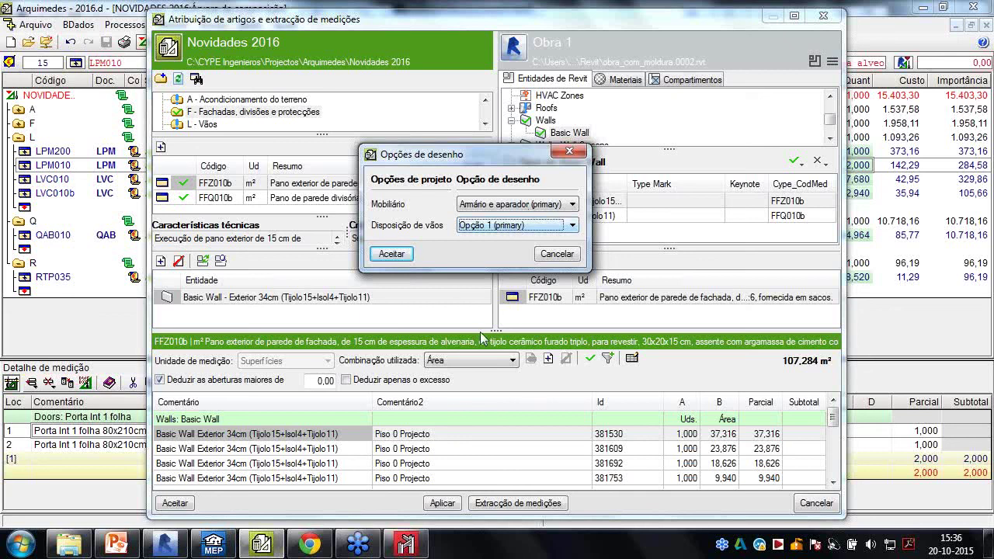
pyautogui.click(163, 545)
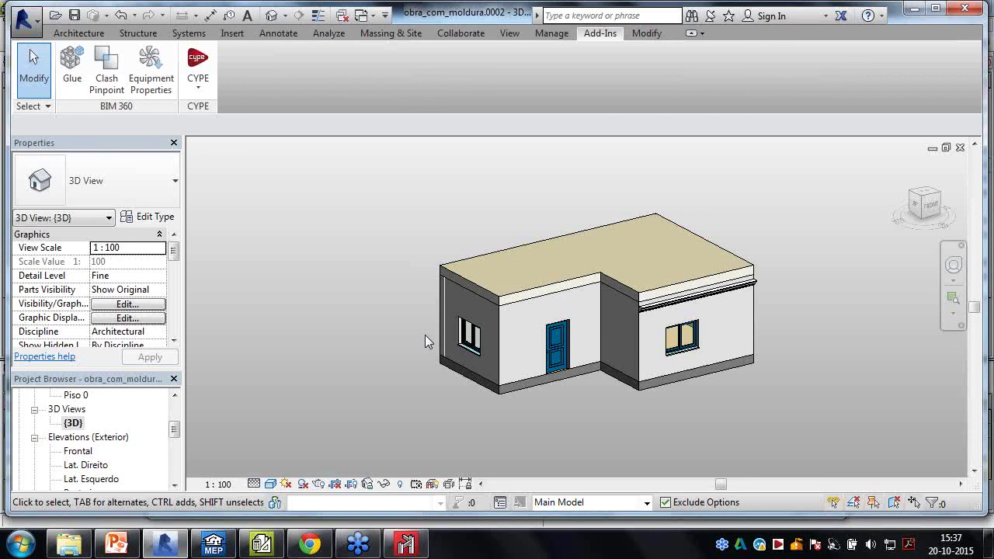
pyautogui.click(267, 546)
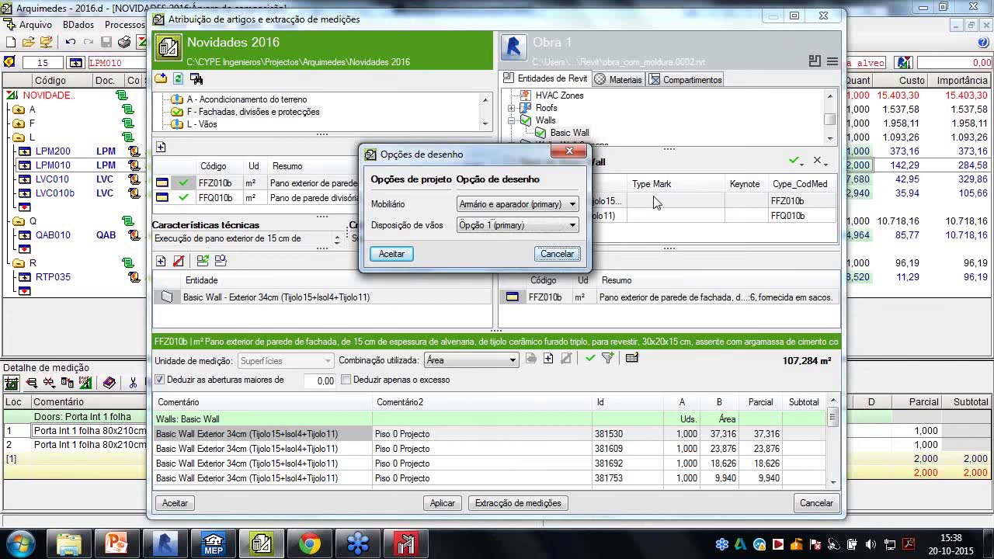
pyautogui.click(575, 258)
pyautogui.click(817, 17)
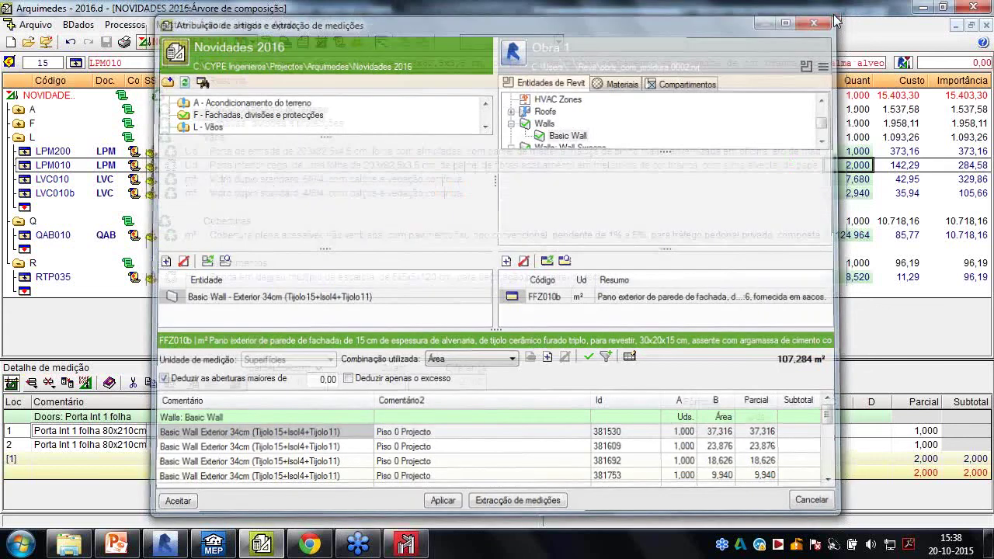